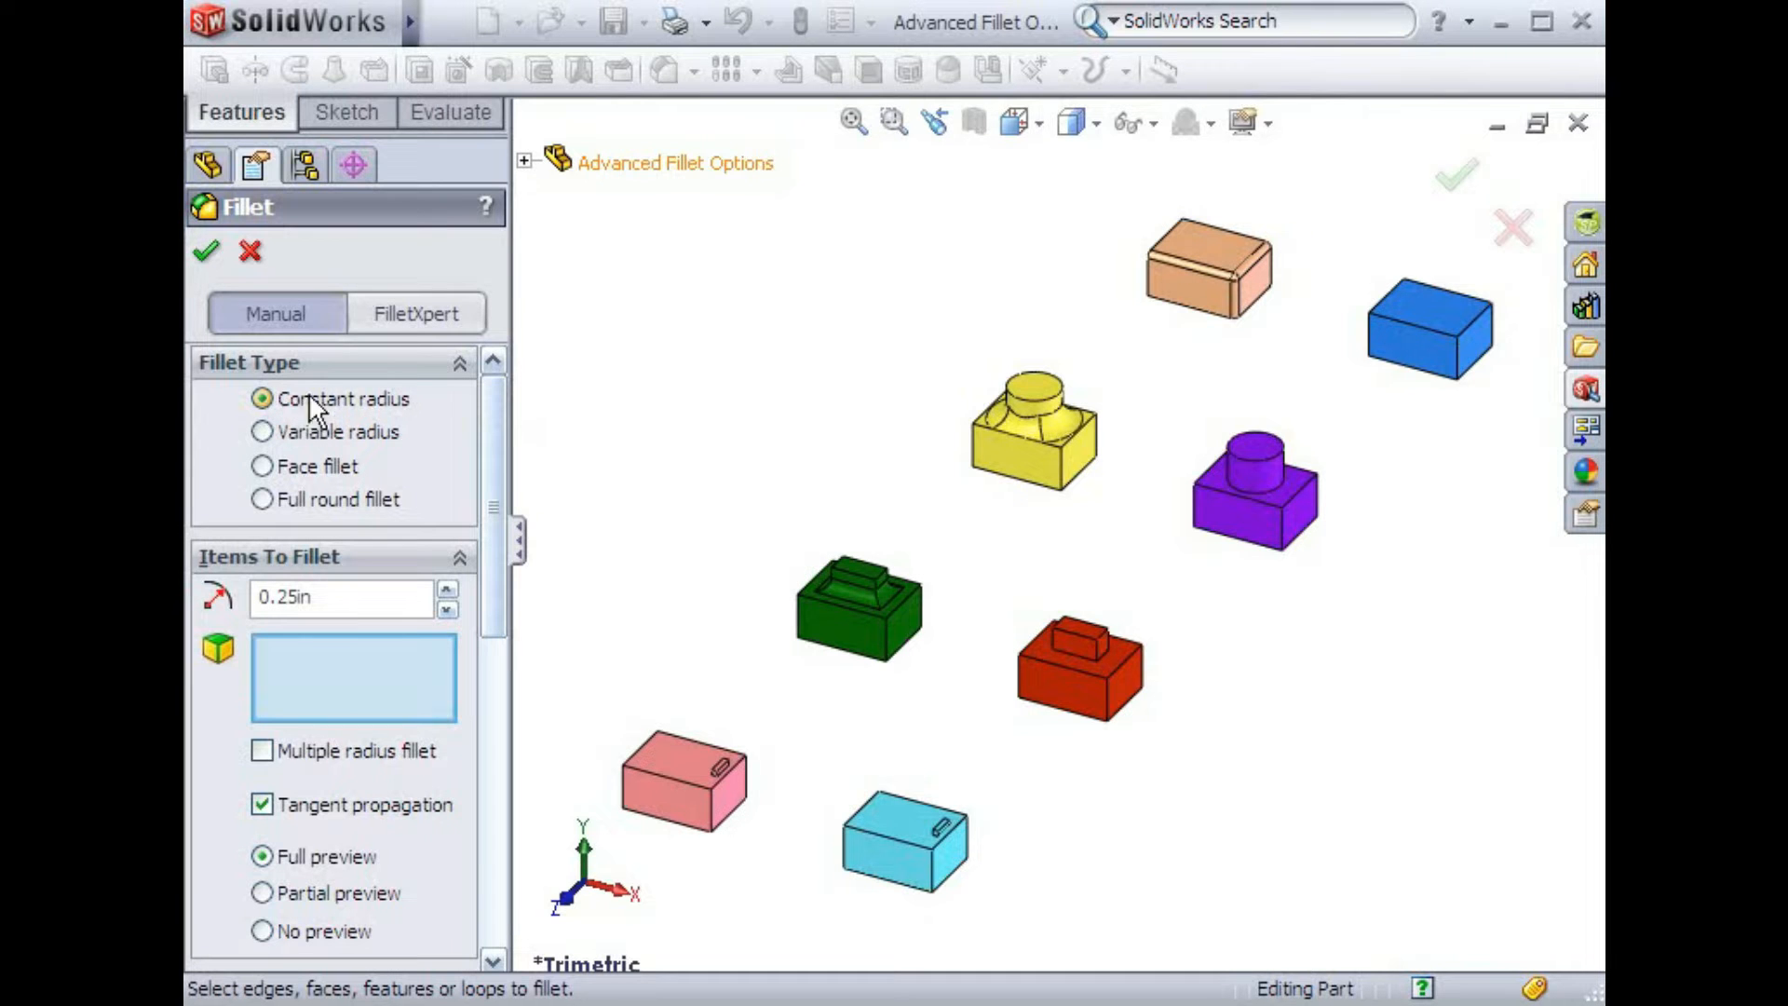
Start selecting the blue box's top edge loop and front vertical edge for a 0.25 in fillet
{"action": "left_click_drag", "start_coordinate": [489, 415], "coordinate": [496, 667]}
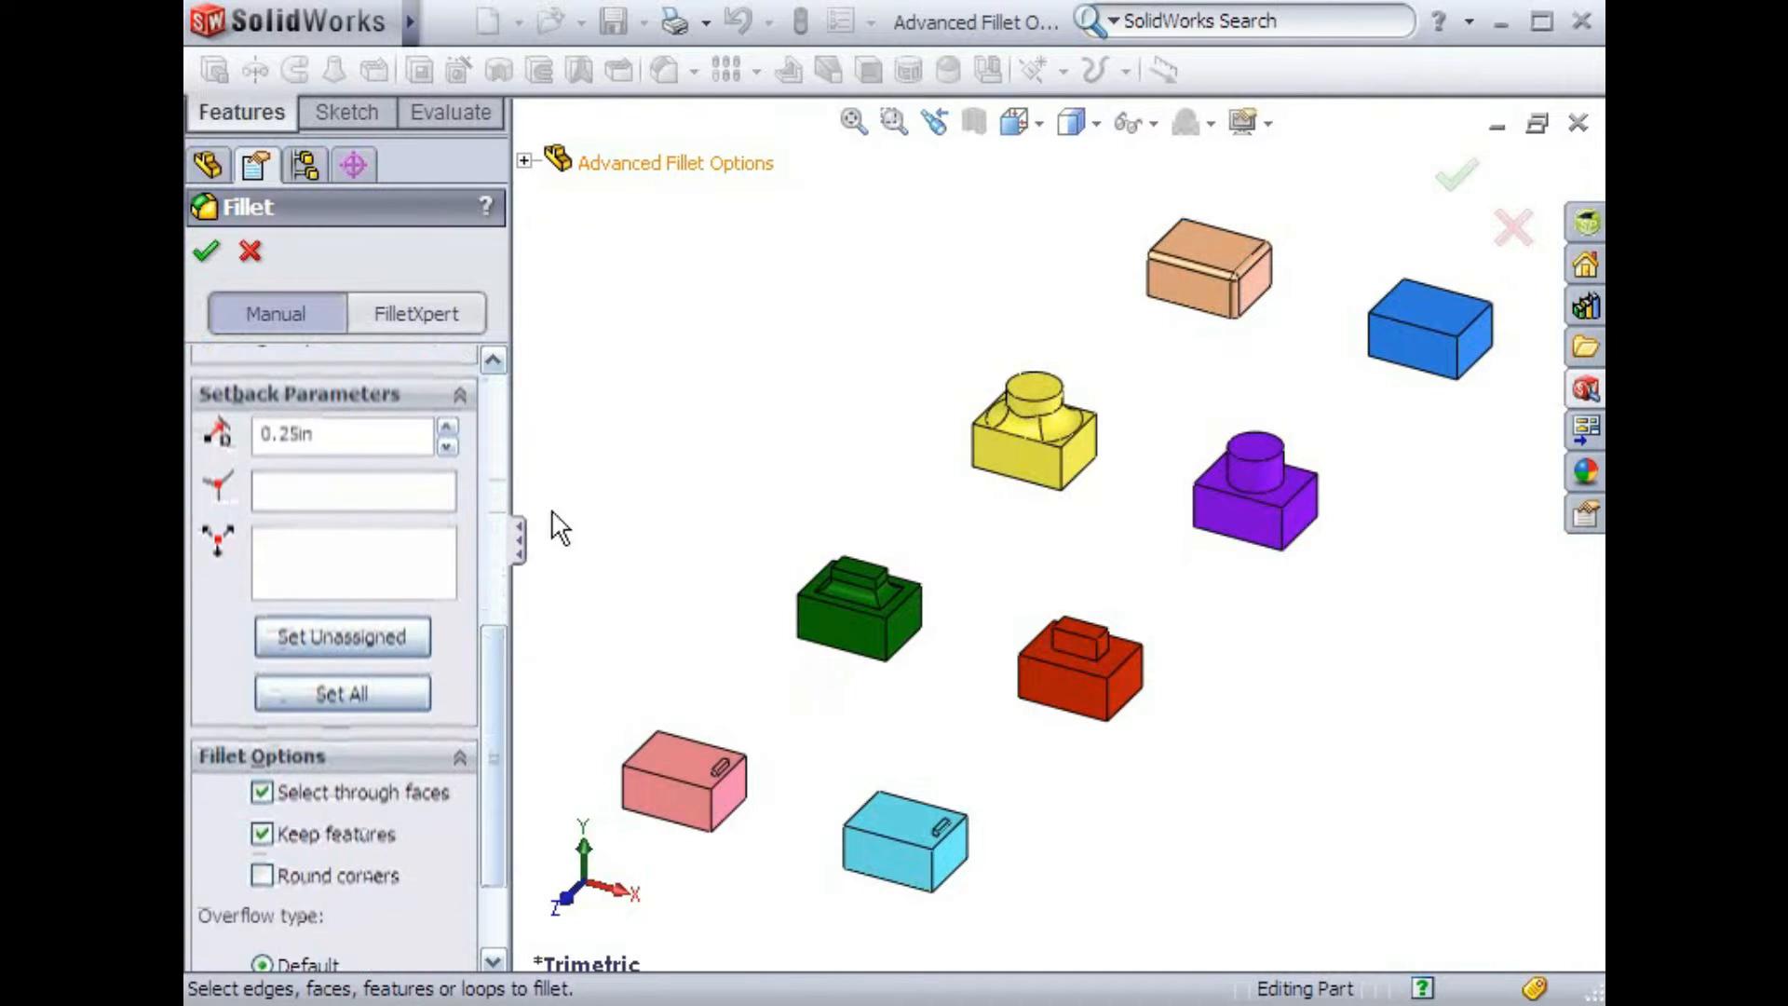
{"action": "key", "text": "space"}
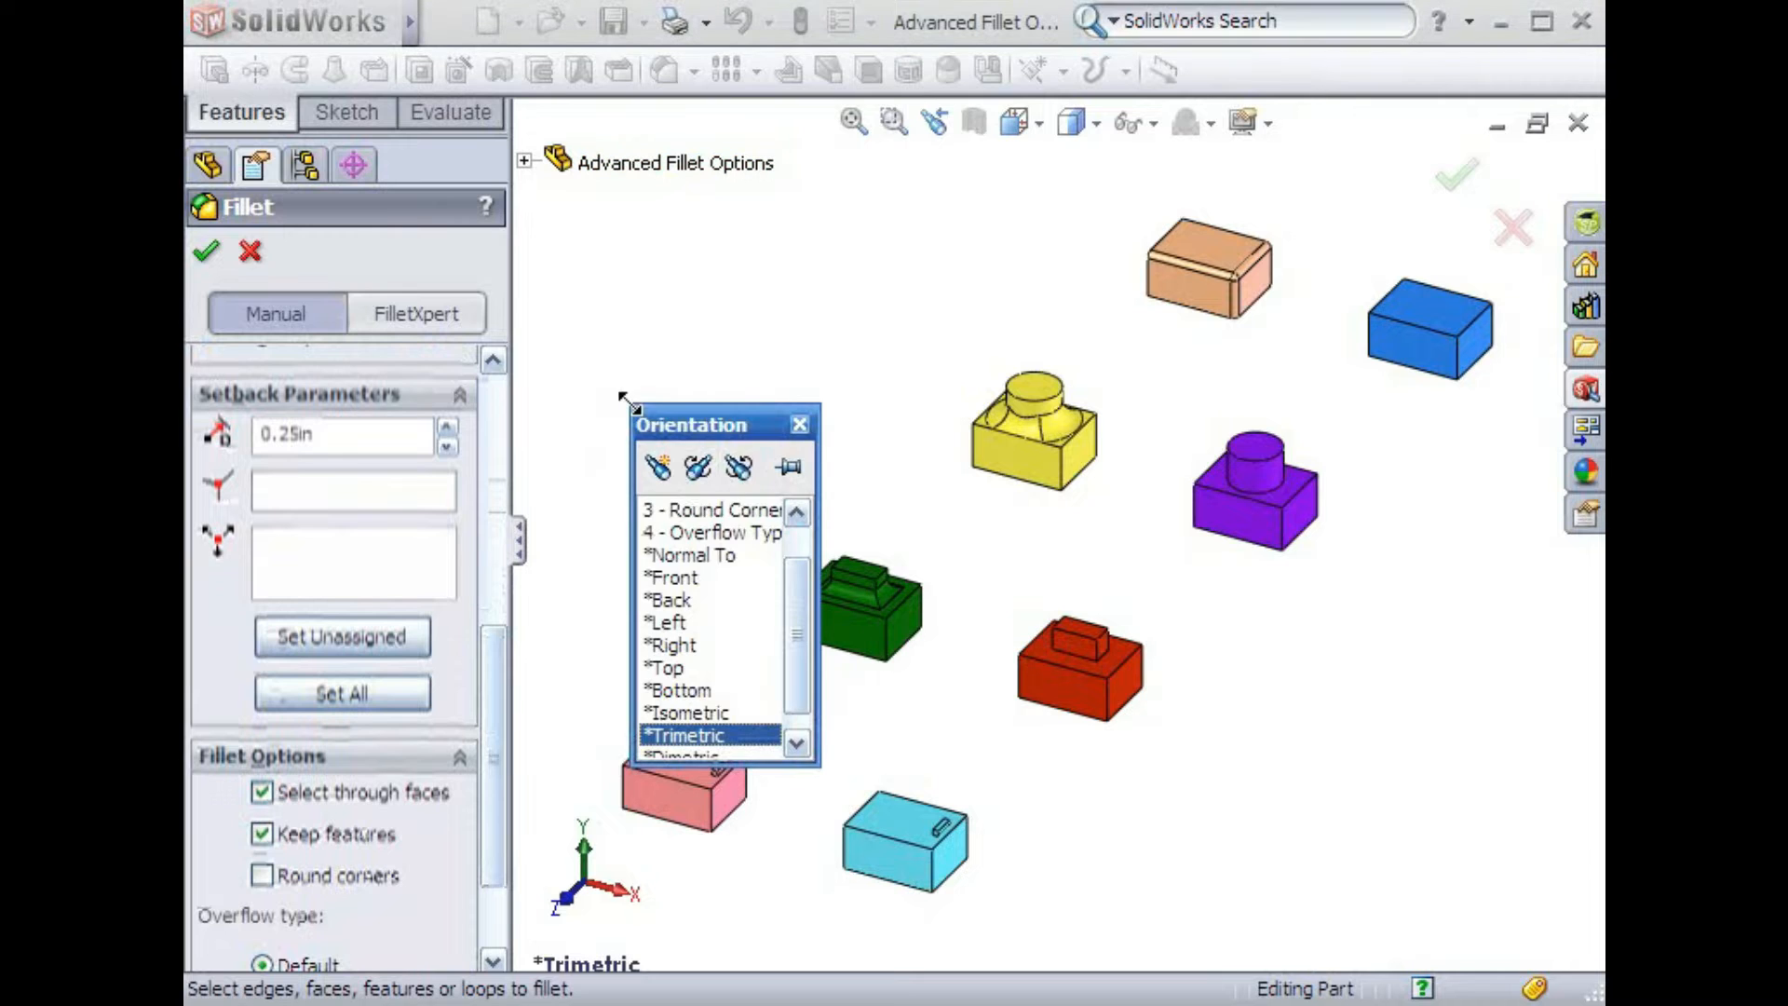
{"action": "left_click", "coordinate": [796, 511]}
{"action": "left_click", "coordinate": [796, 510]}
{"action": "double_click", "coordinate": [759, 512]}
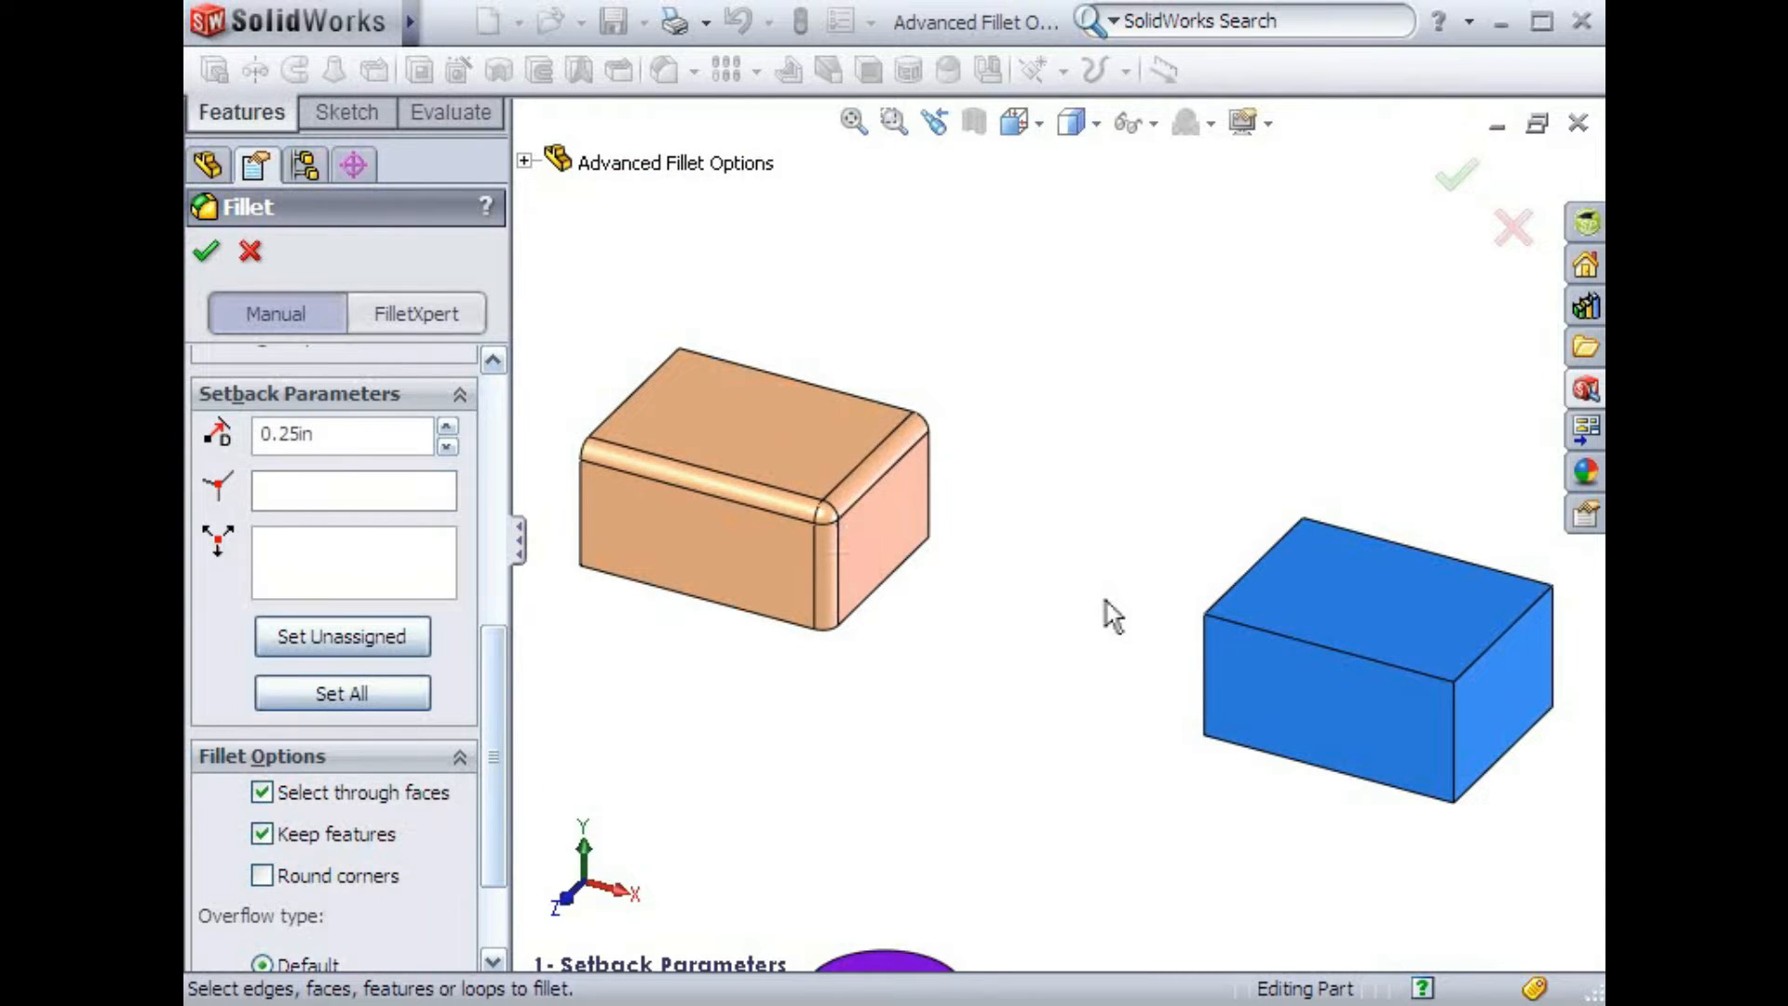
{"action": "left_click", "coordinate": [1235, 622]}
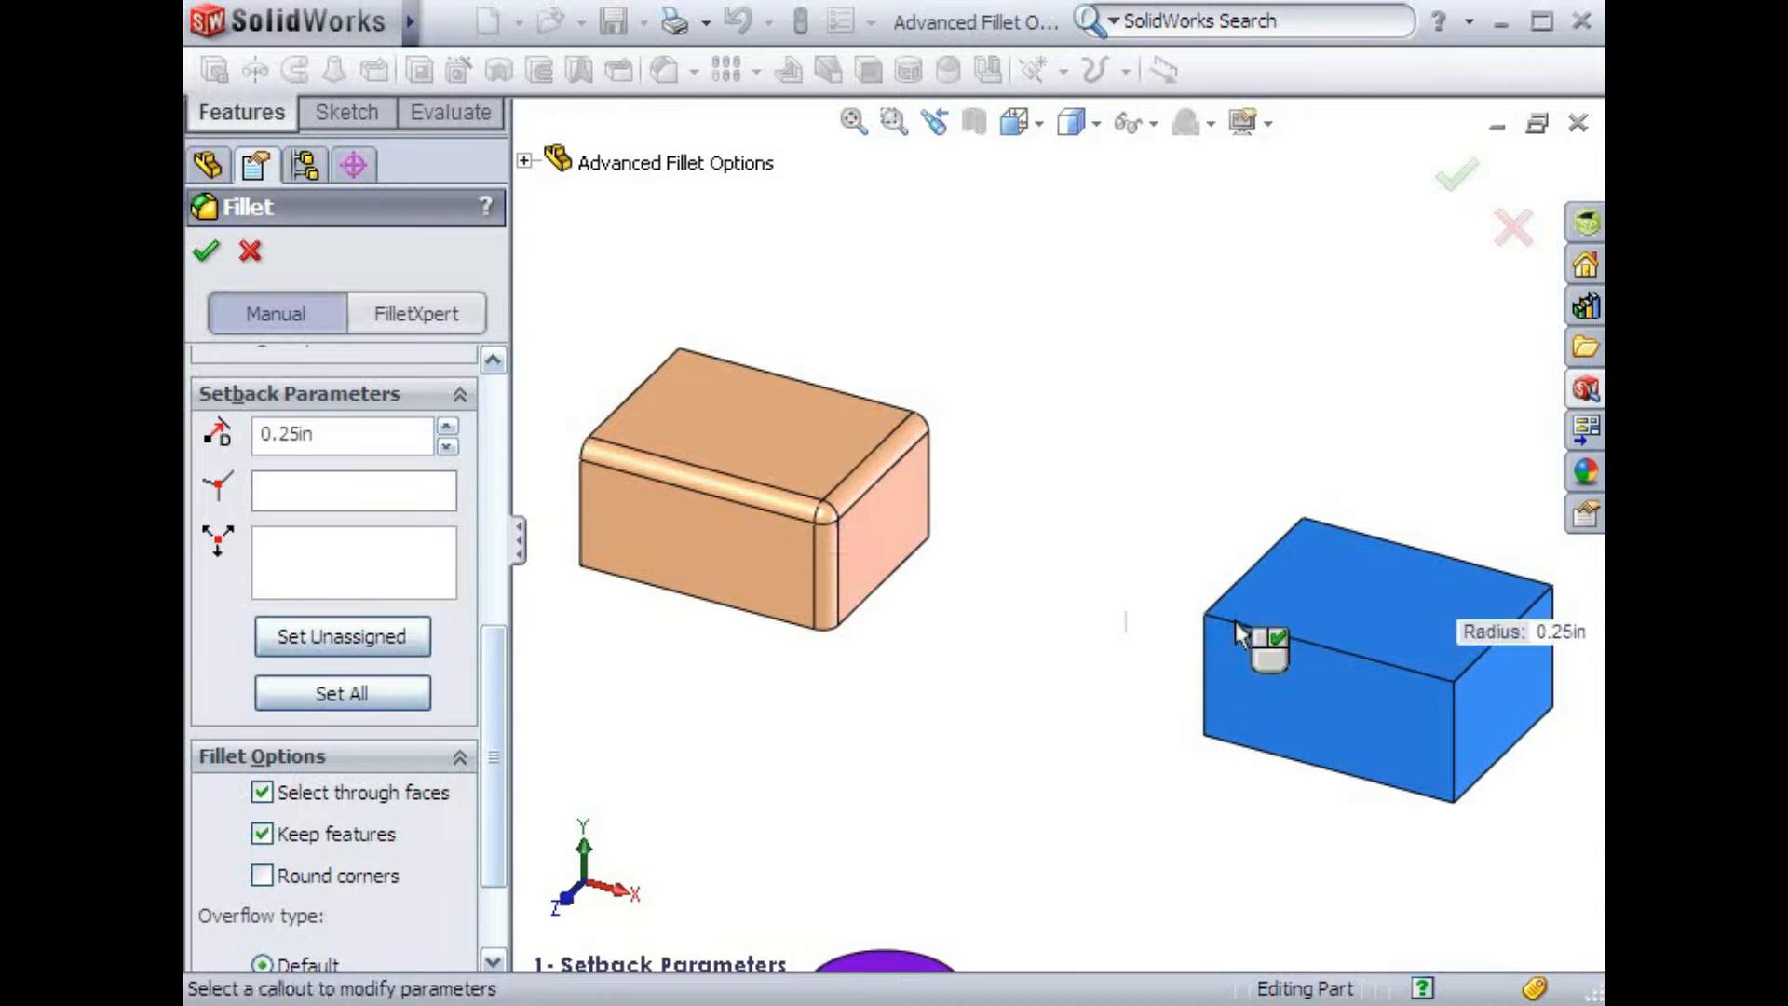
{"action": "left_click", "coordinate": [1454, 730]}
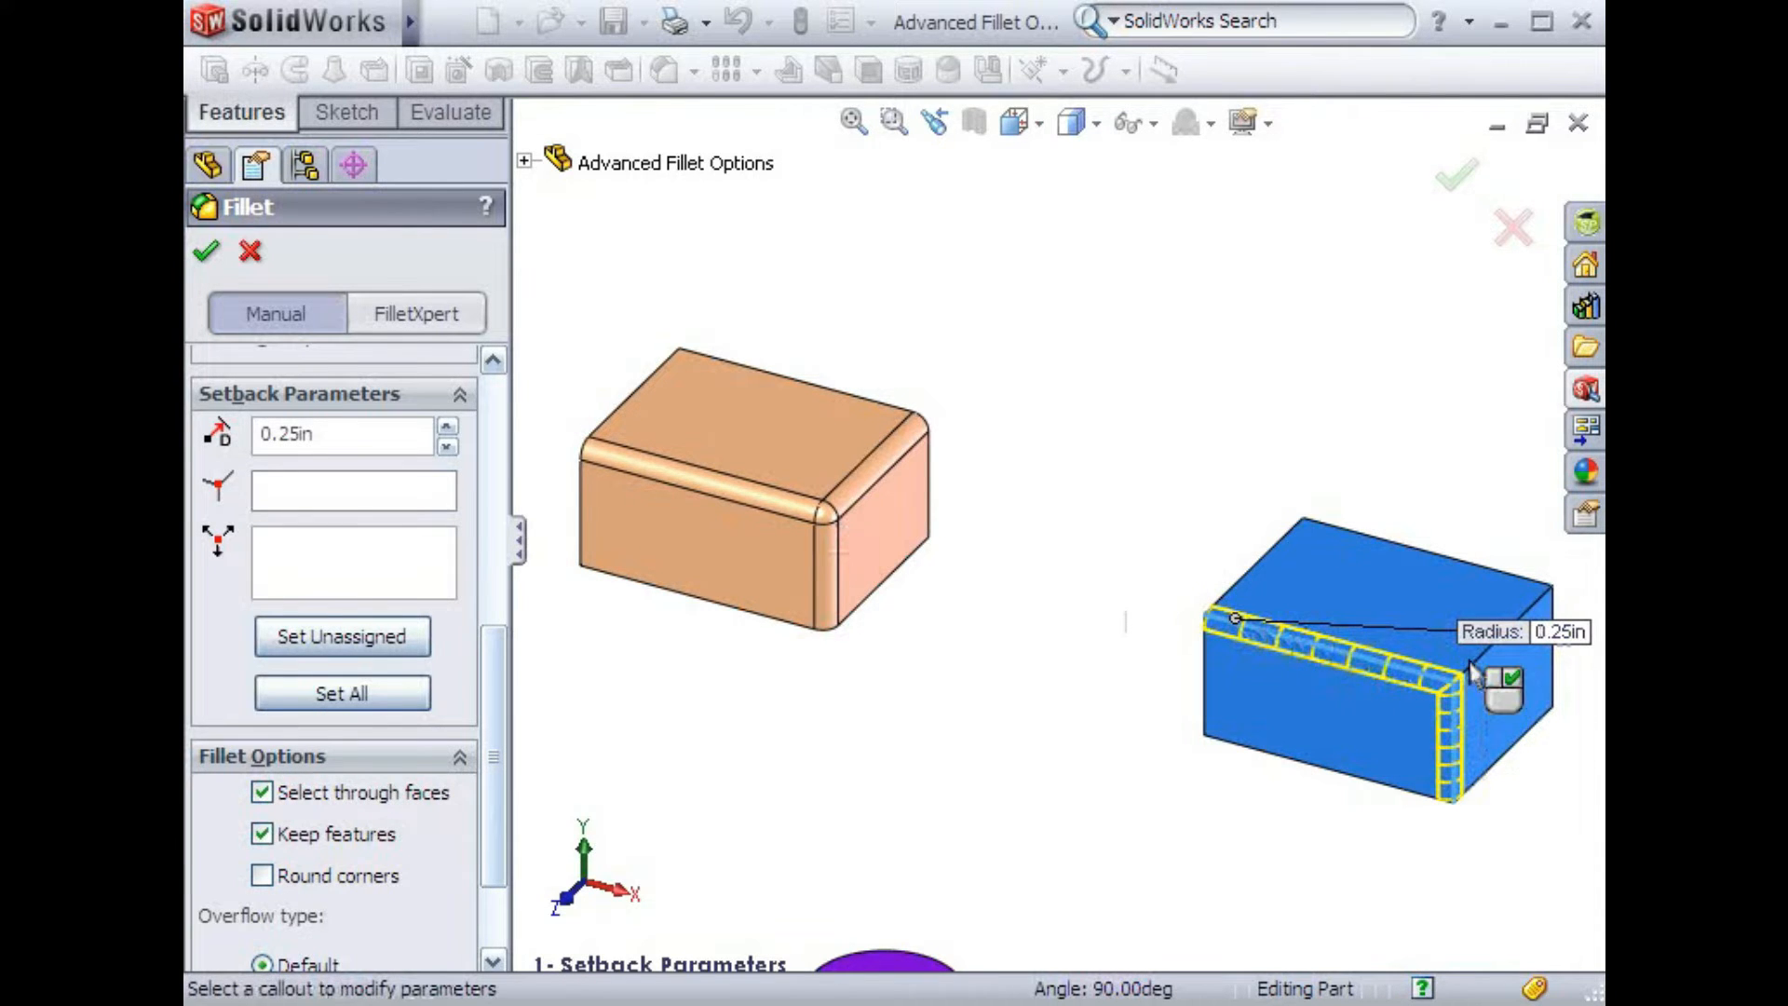
{"action": "left_click", "coordinate": [1499, 691]}
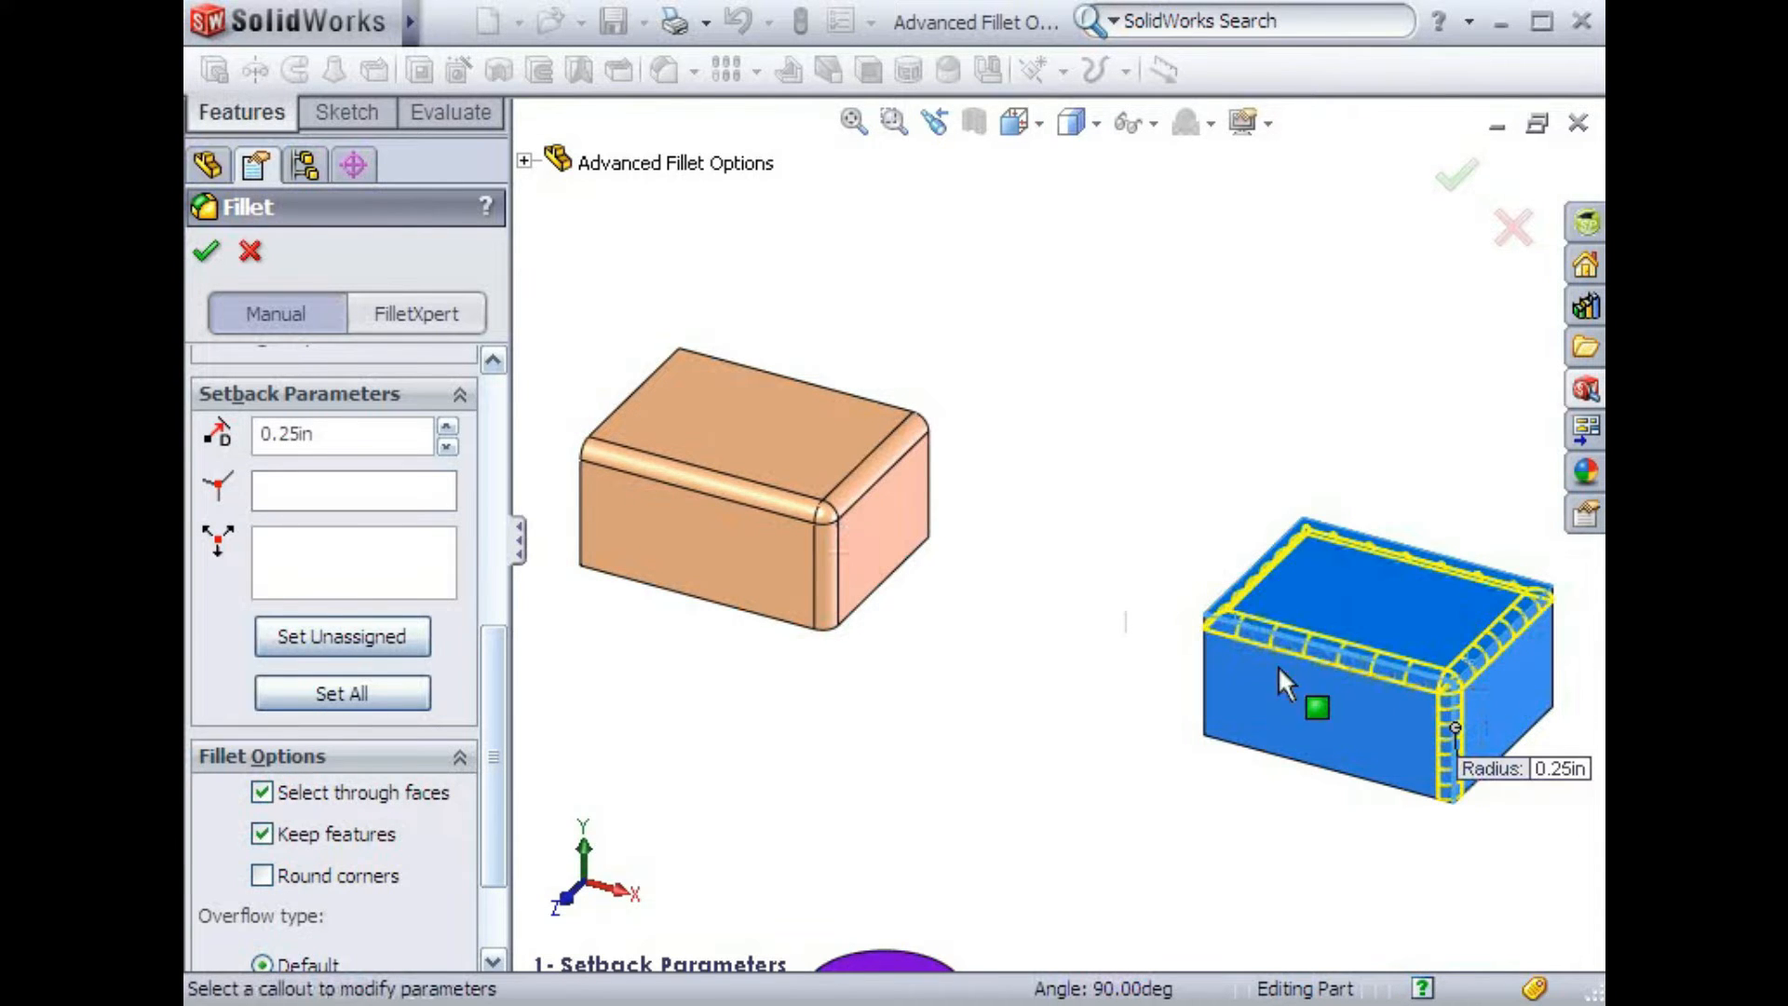
Pick the blue box's front top corner vertex as setback vertex and set a 1 in setback for all its edges
{"action": "left_click", "coordinate": [438, 492]}
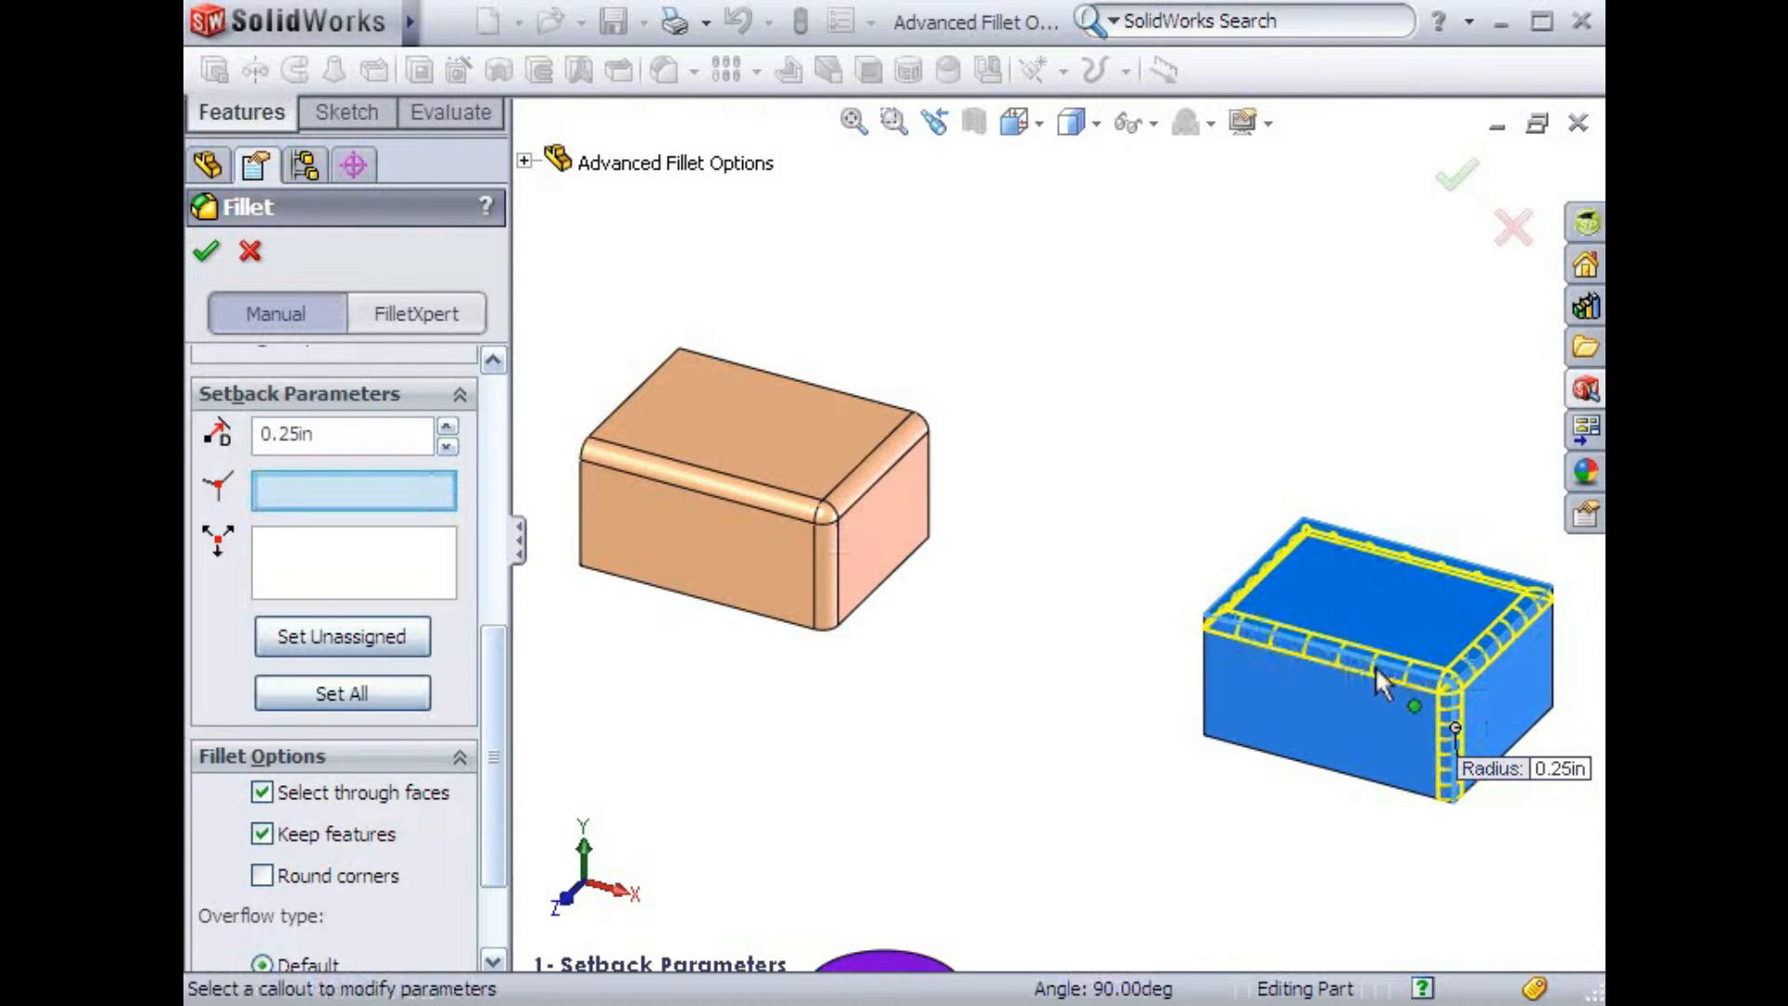
{"action": "left_click", "coordinate": [1450, 681]}
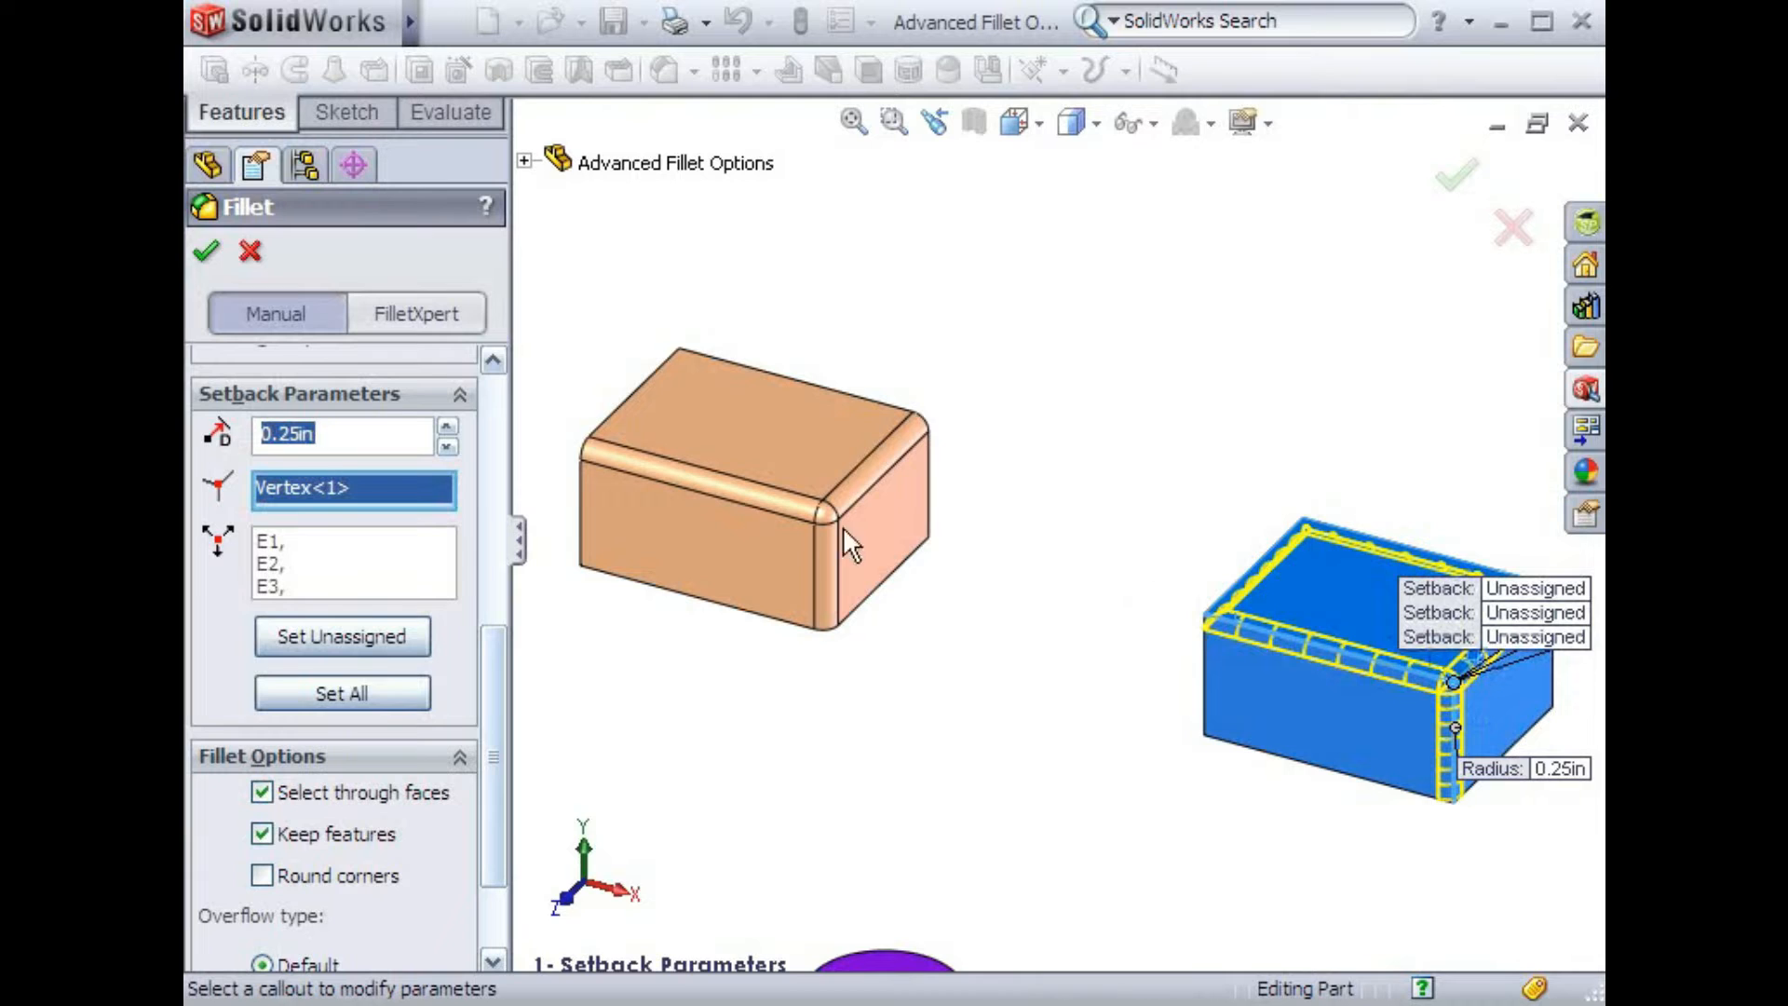
{"action": "type", "text": "1"}
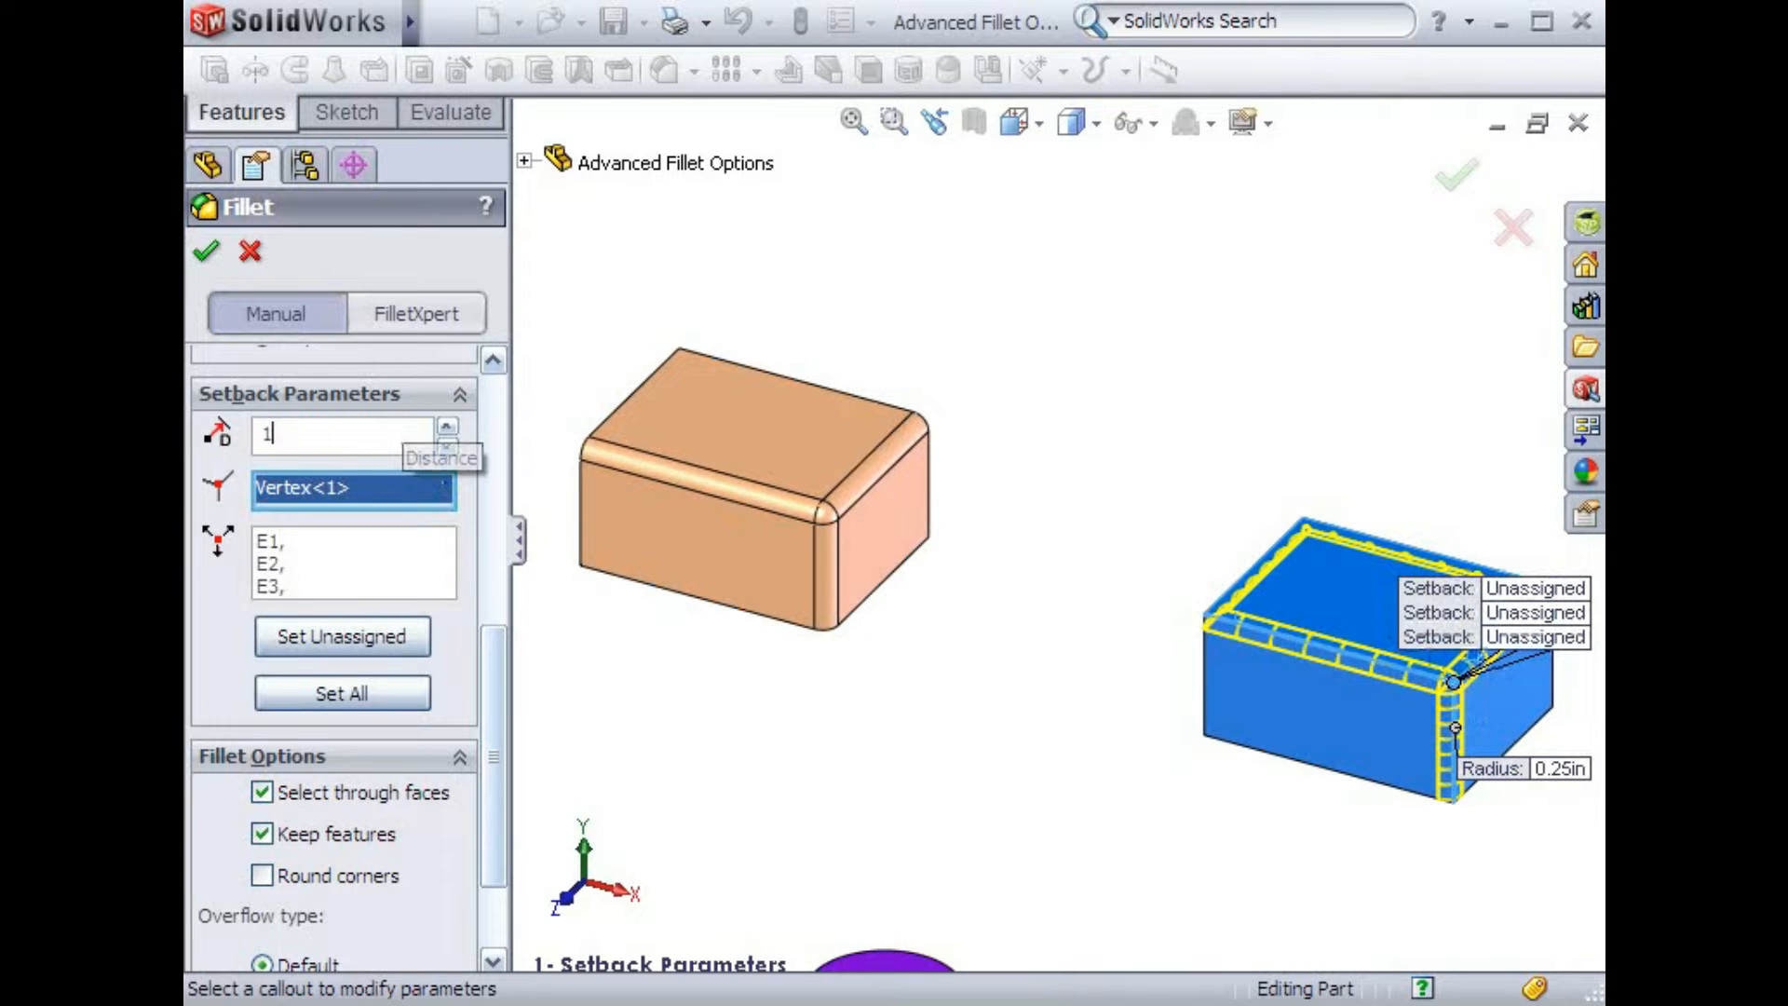
{"action": "left_click", "coordinate": [361, 689]}
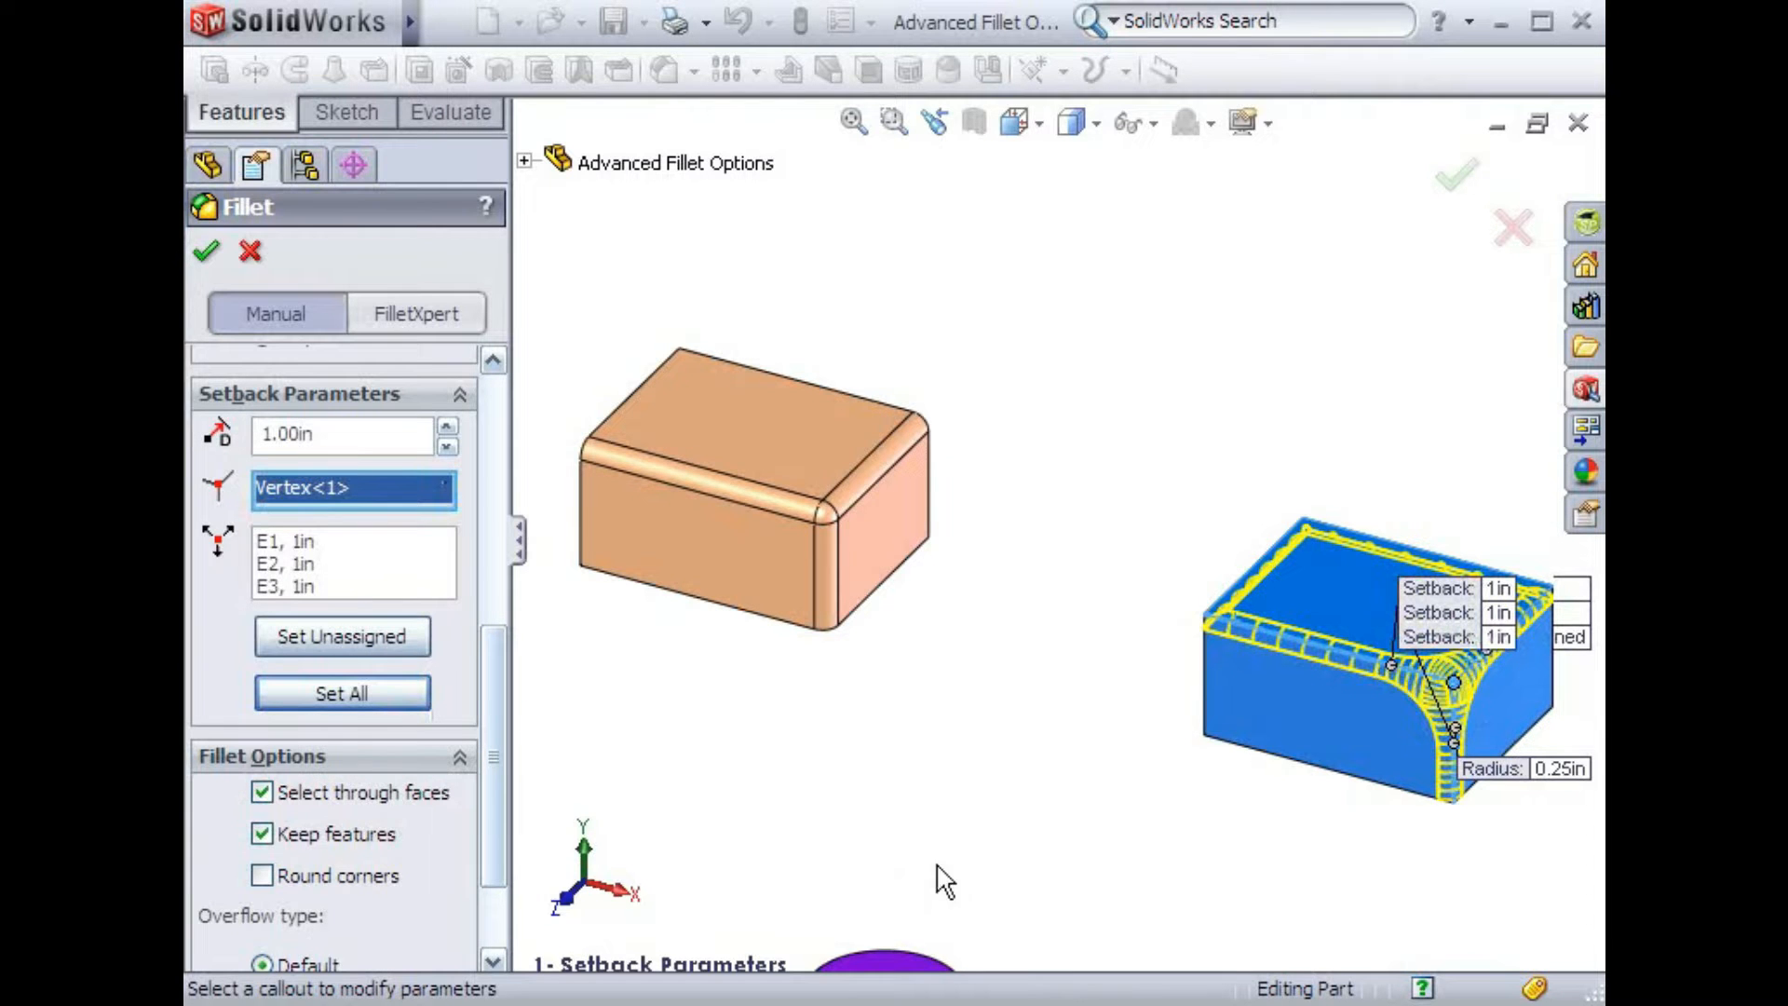
Change the setback distance of edge E2 at that vertex to 0.25 in
{"action": "middle_click_drag", "start_coordinate": [1283, 872], "coordinate": [968, 751], "text": "ctrl"}
{"action": "scroll", "coordinate": [1214, 771], "scroll_direction": "down", "scroll_amount": 5}
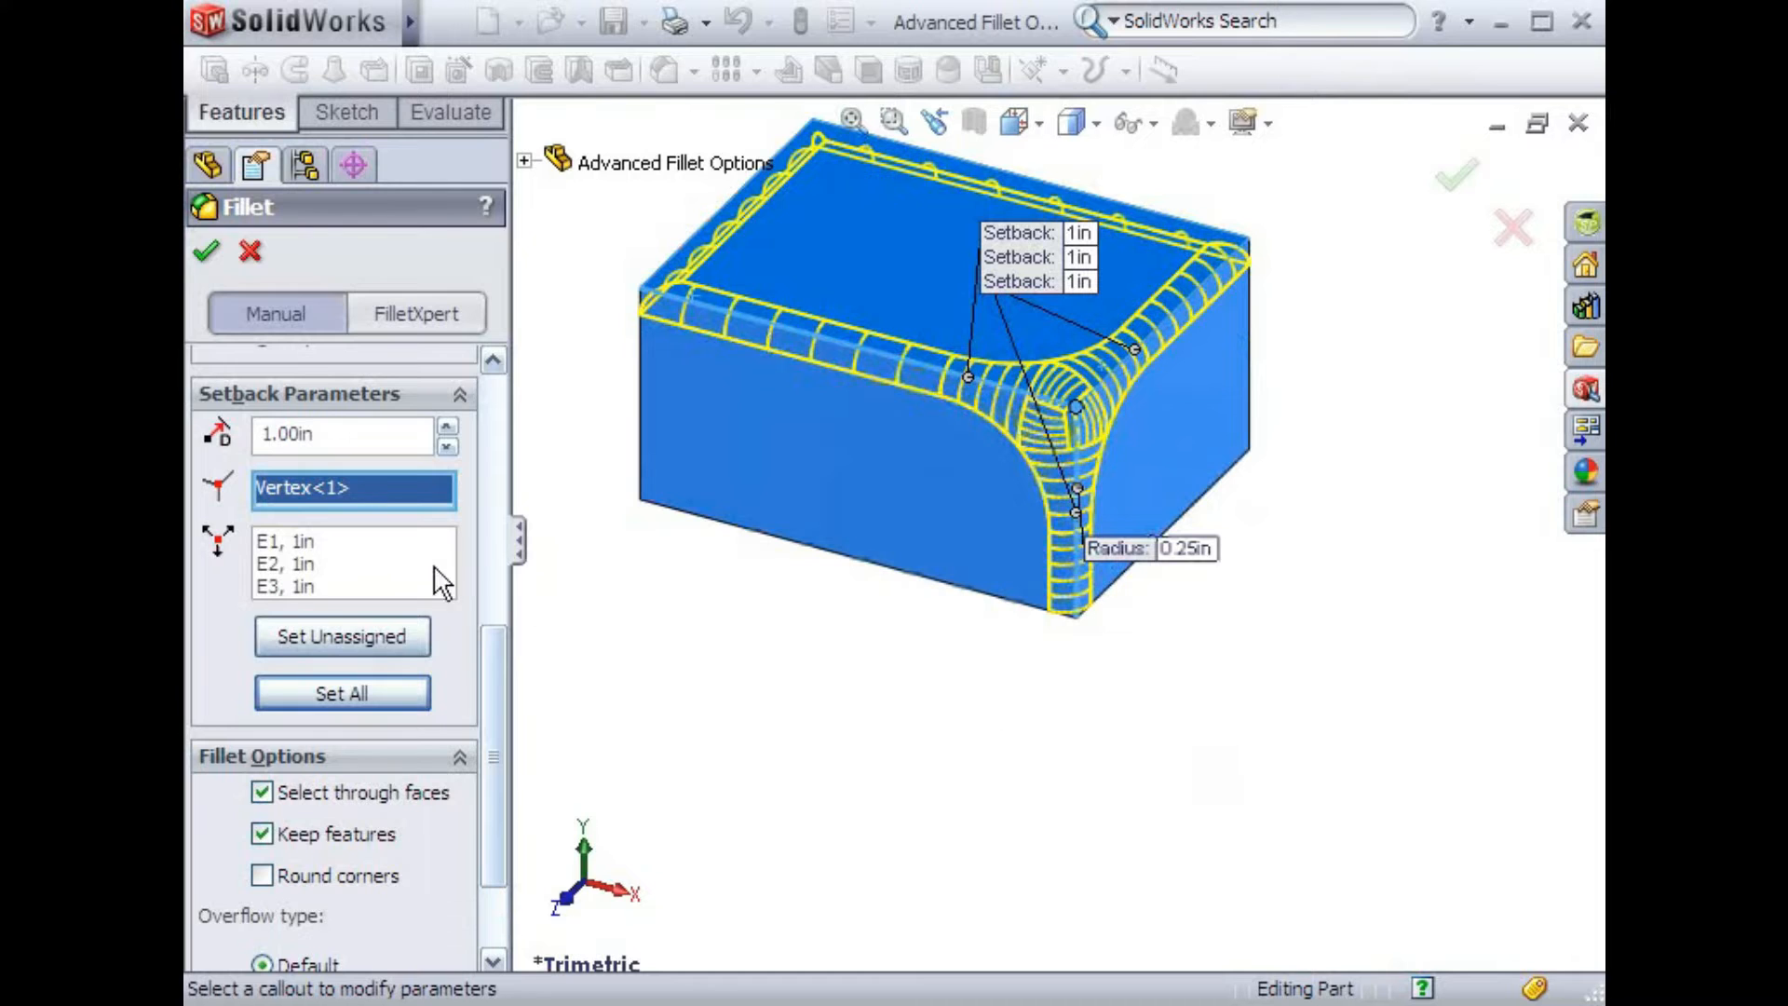
{"action": "left_click", "coordinate": [383, 561]}
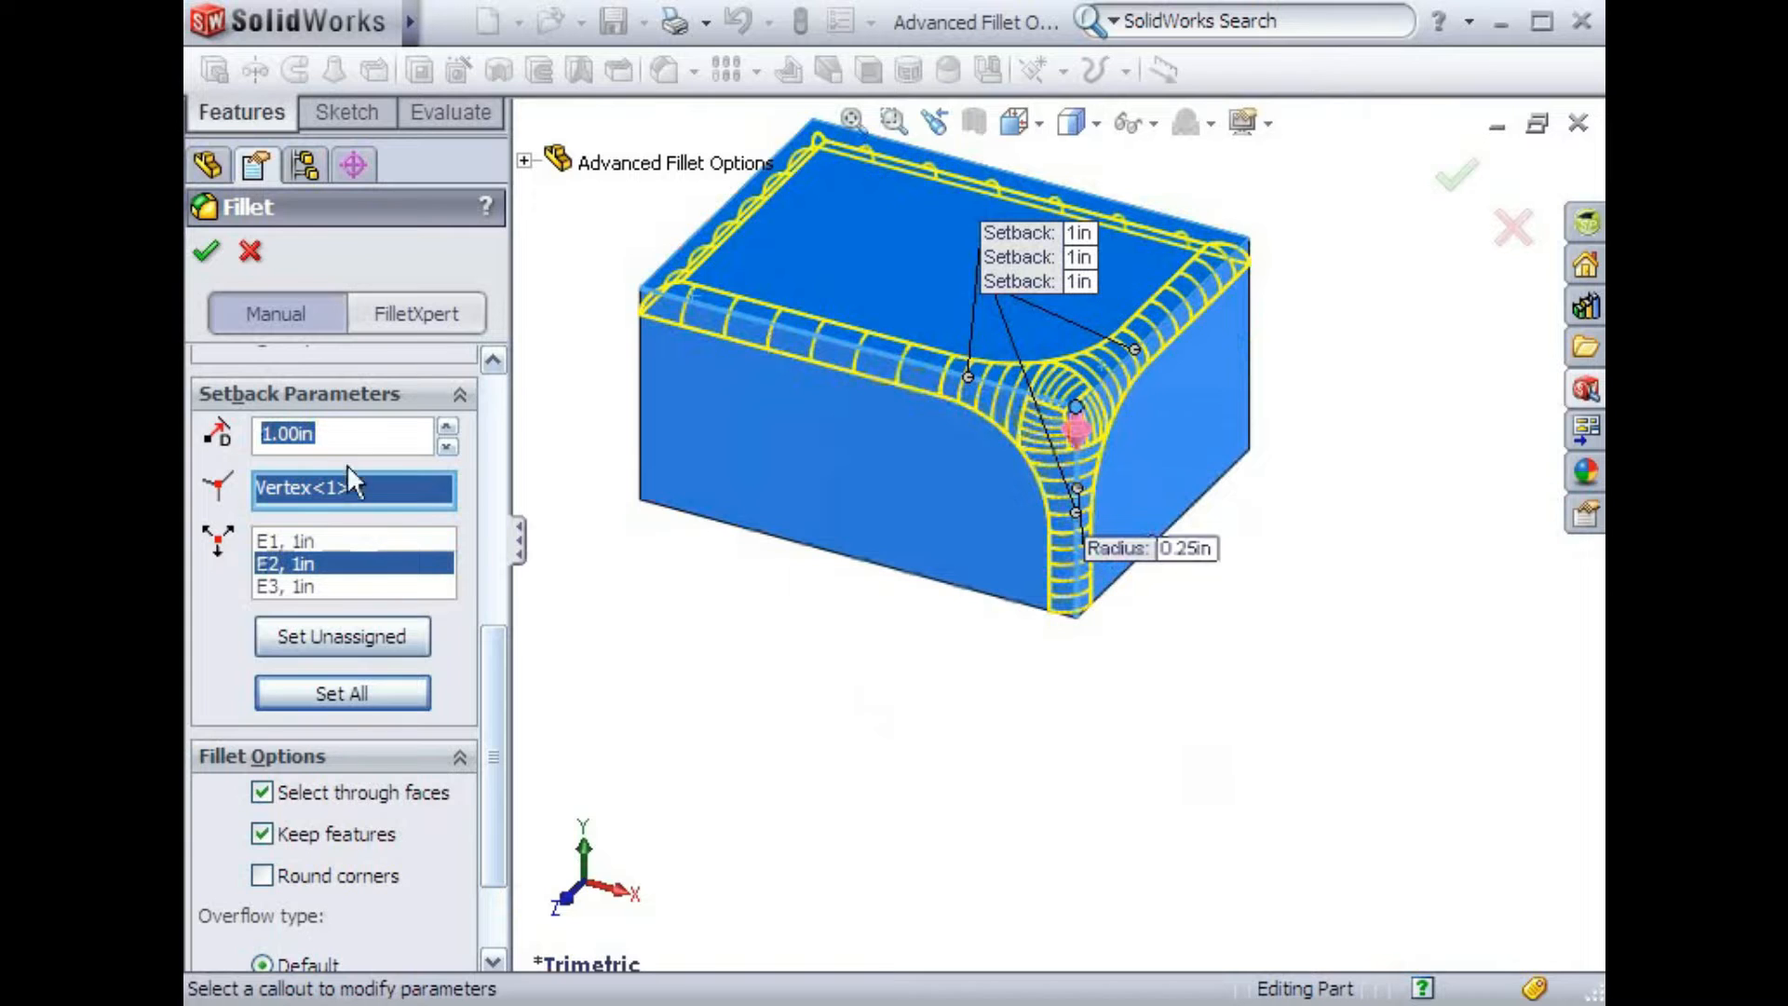
{"action": "type", "text": "."}
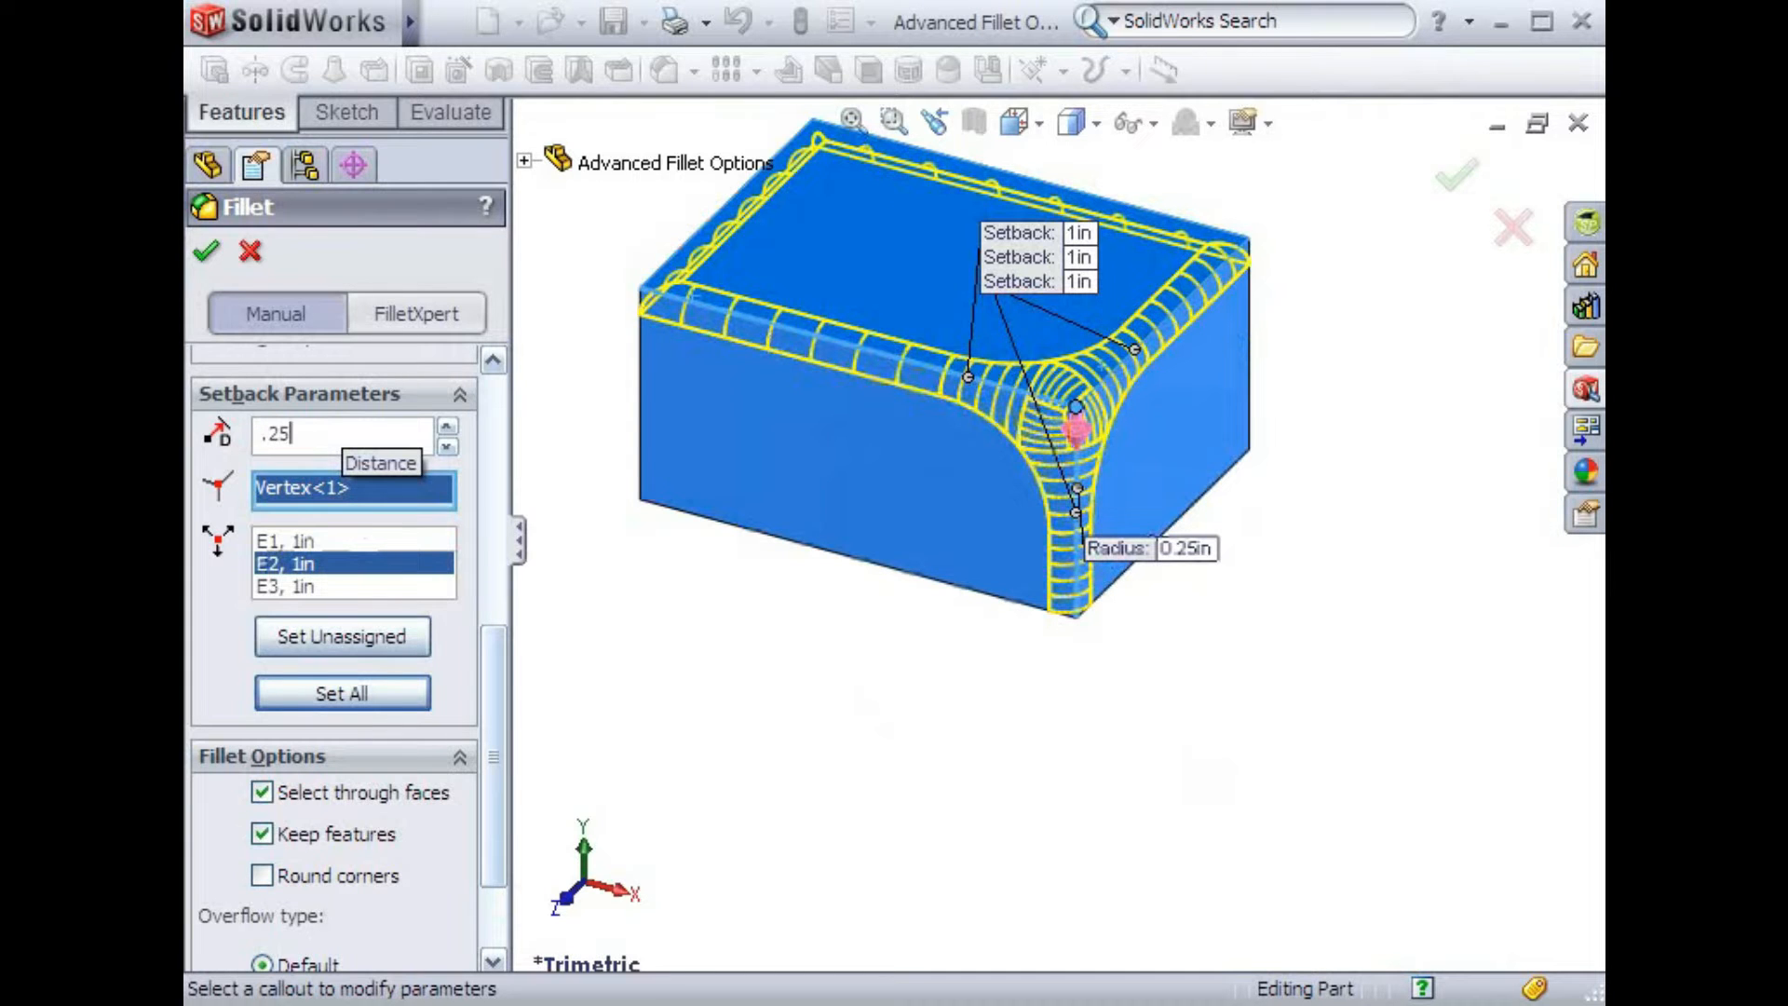
{"action": "type", "text": "25"}
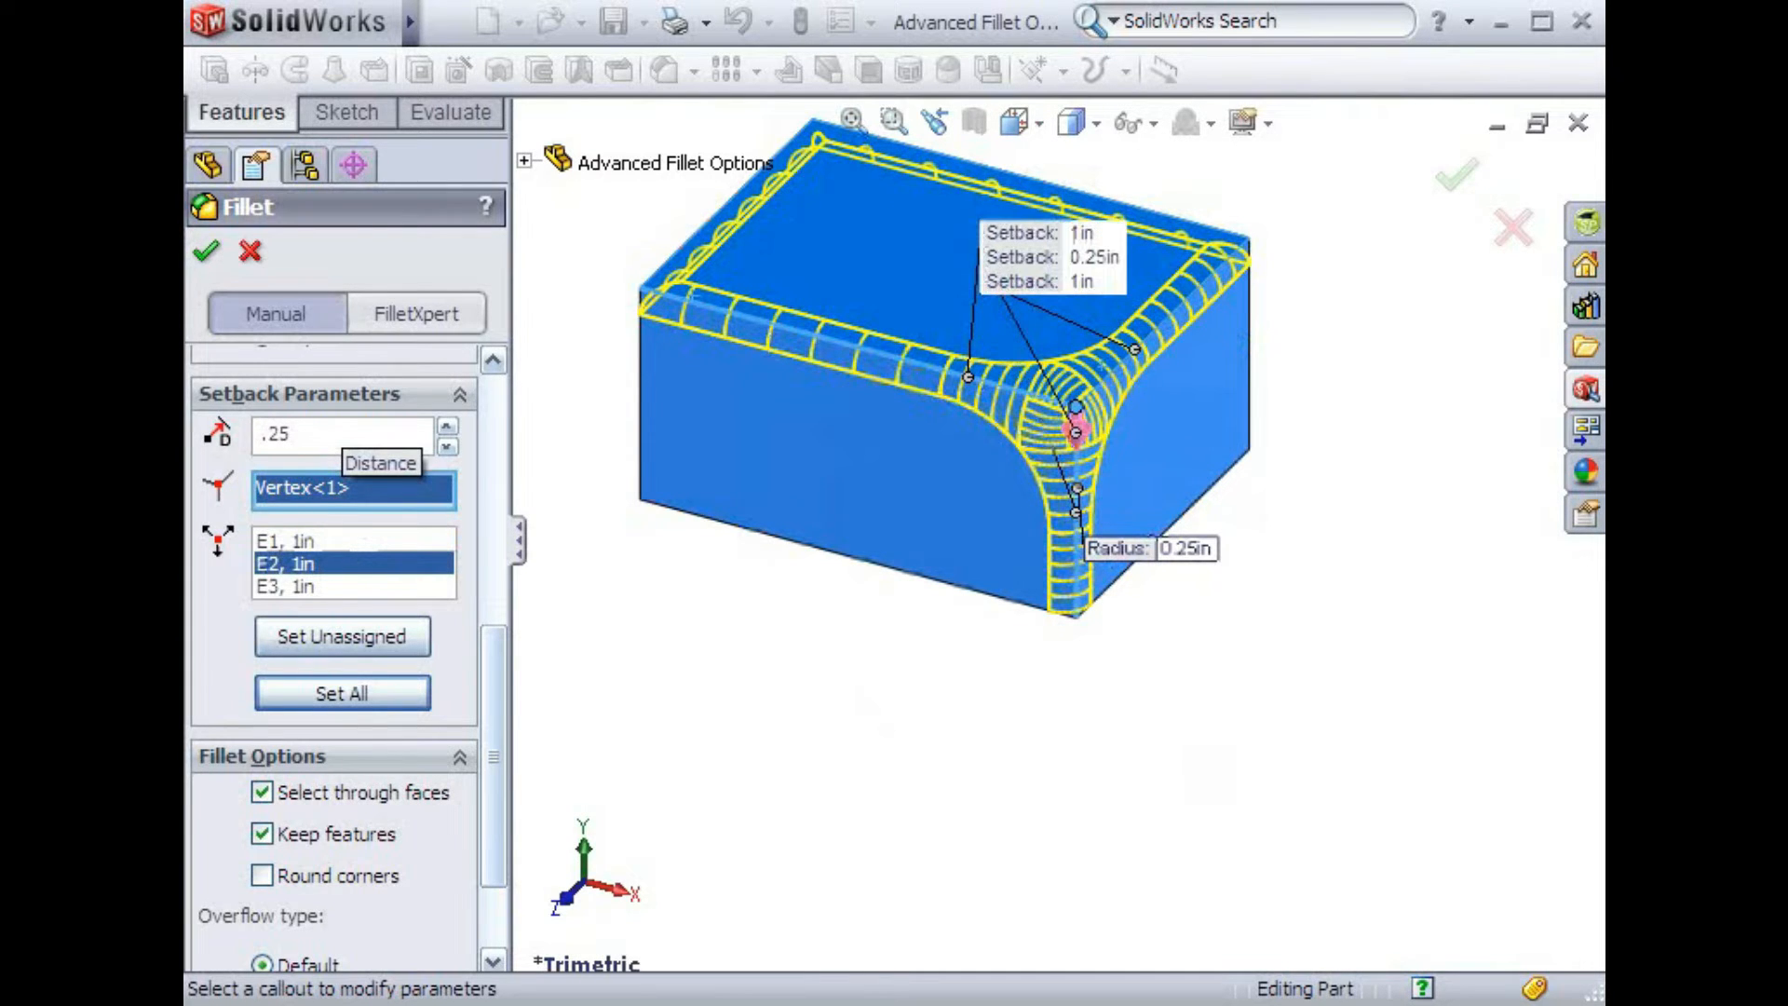
{"action": "key", "text": "Return"}
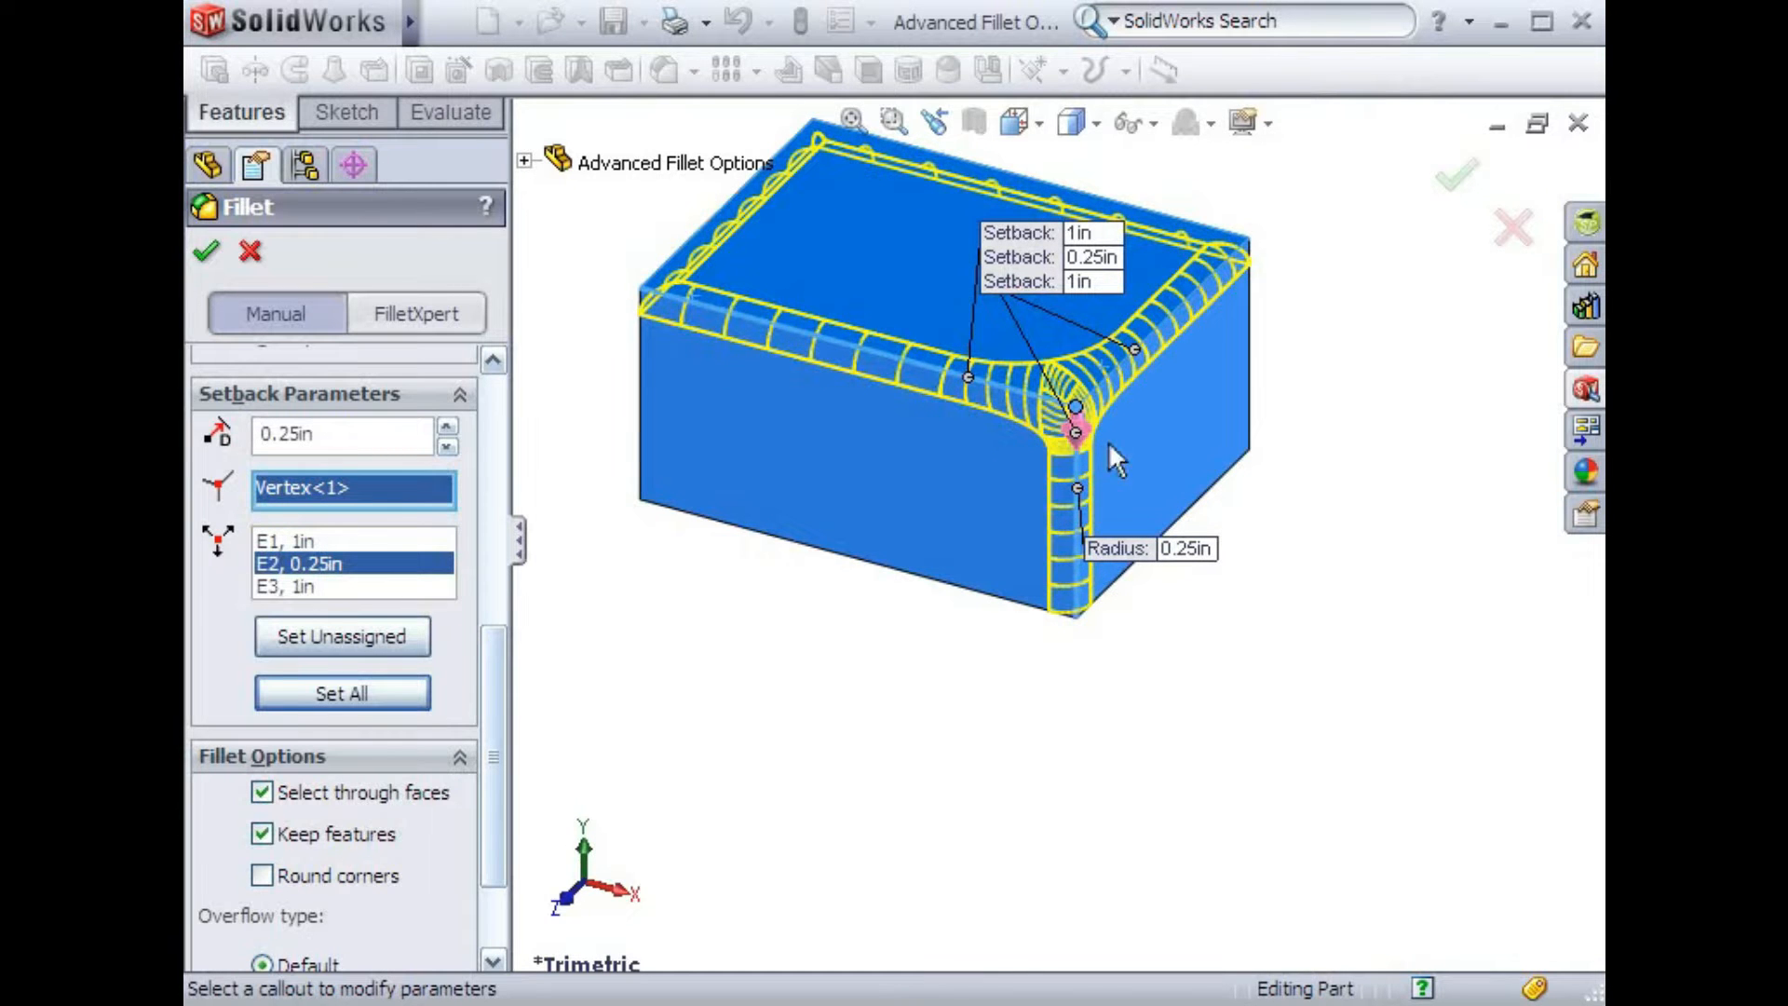
Accept the setback fillet on the blue box
{"action": "scroll", "coordinate": [1130, 450], "scroll_direction": "down", "scroll_amount": 3}
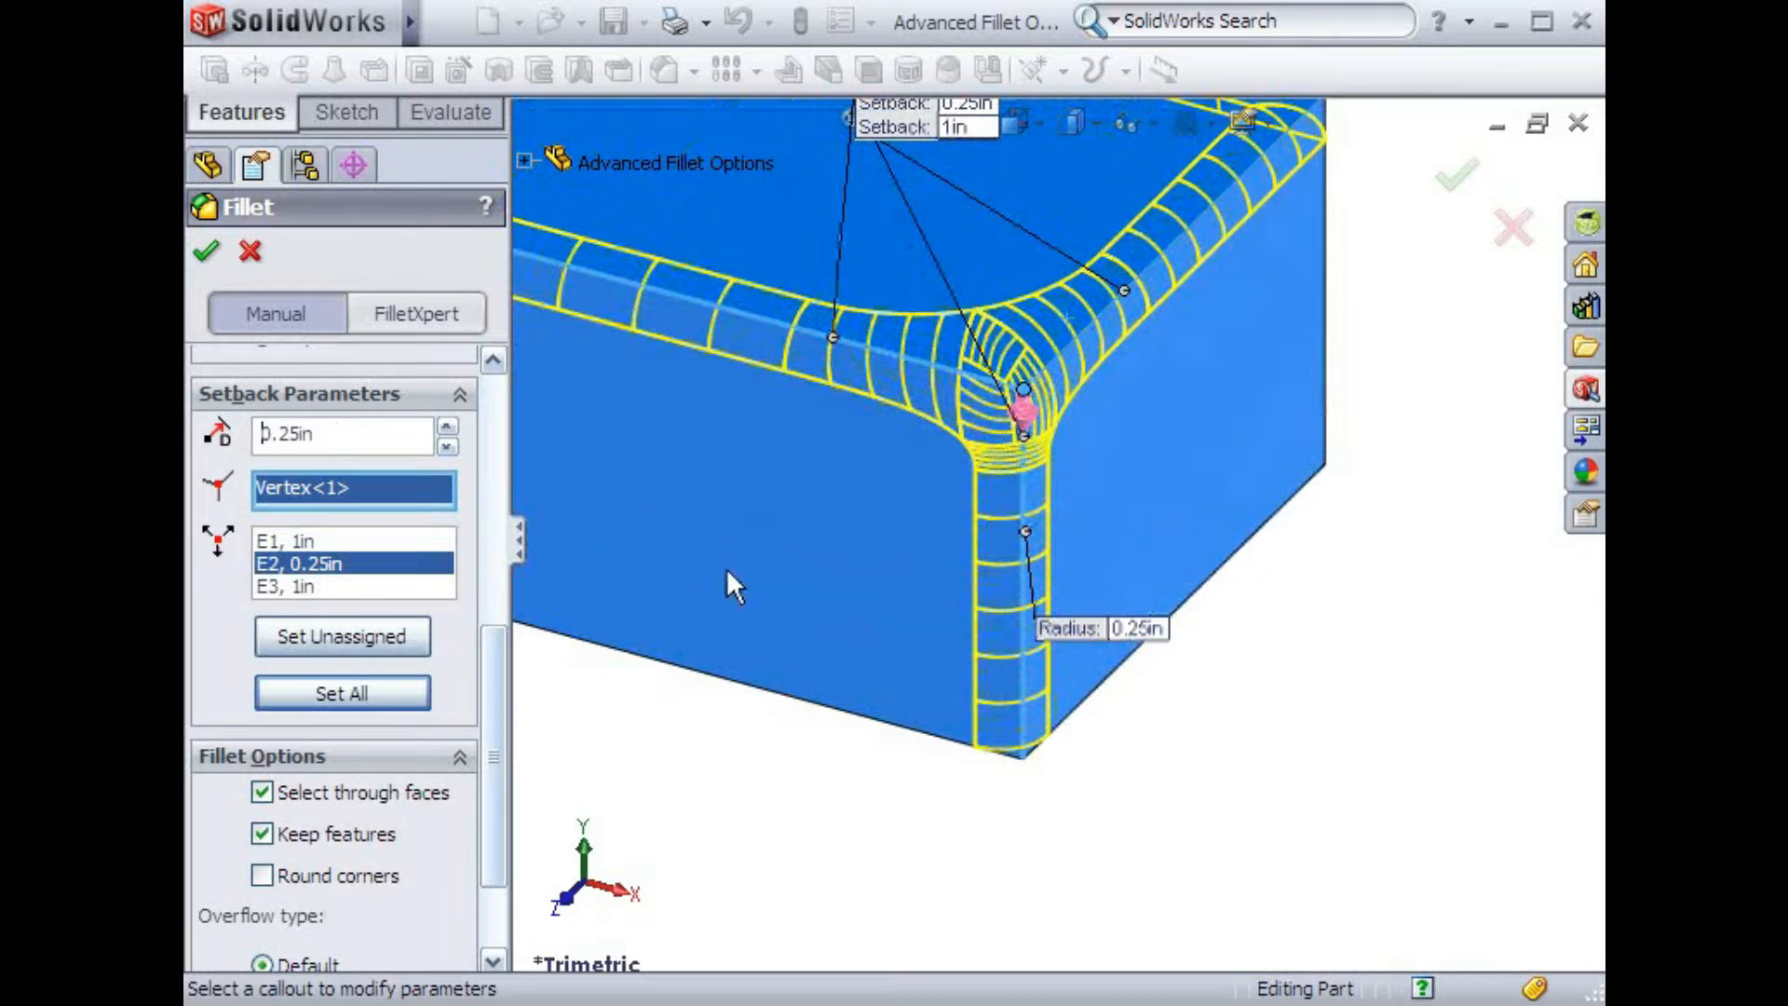
{"action": "left_click", "coordinate": [212, 260]}
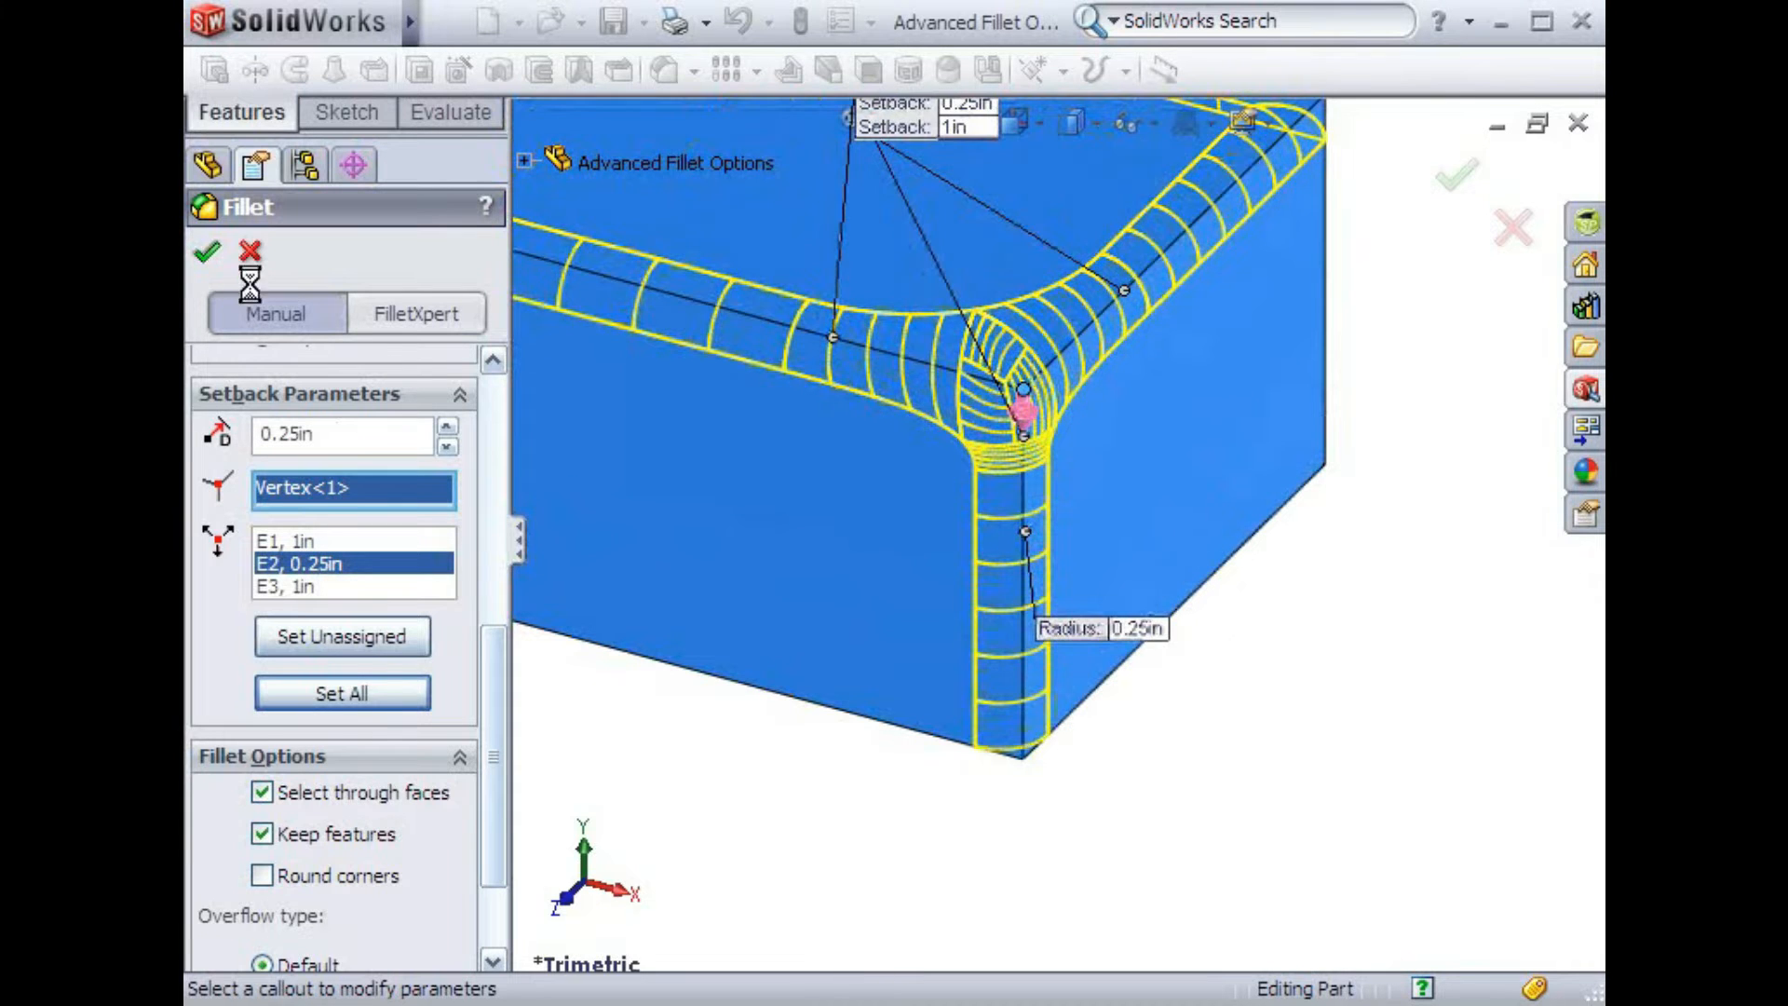
{"action": "left_click", "coordinate": [1272, 684]}
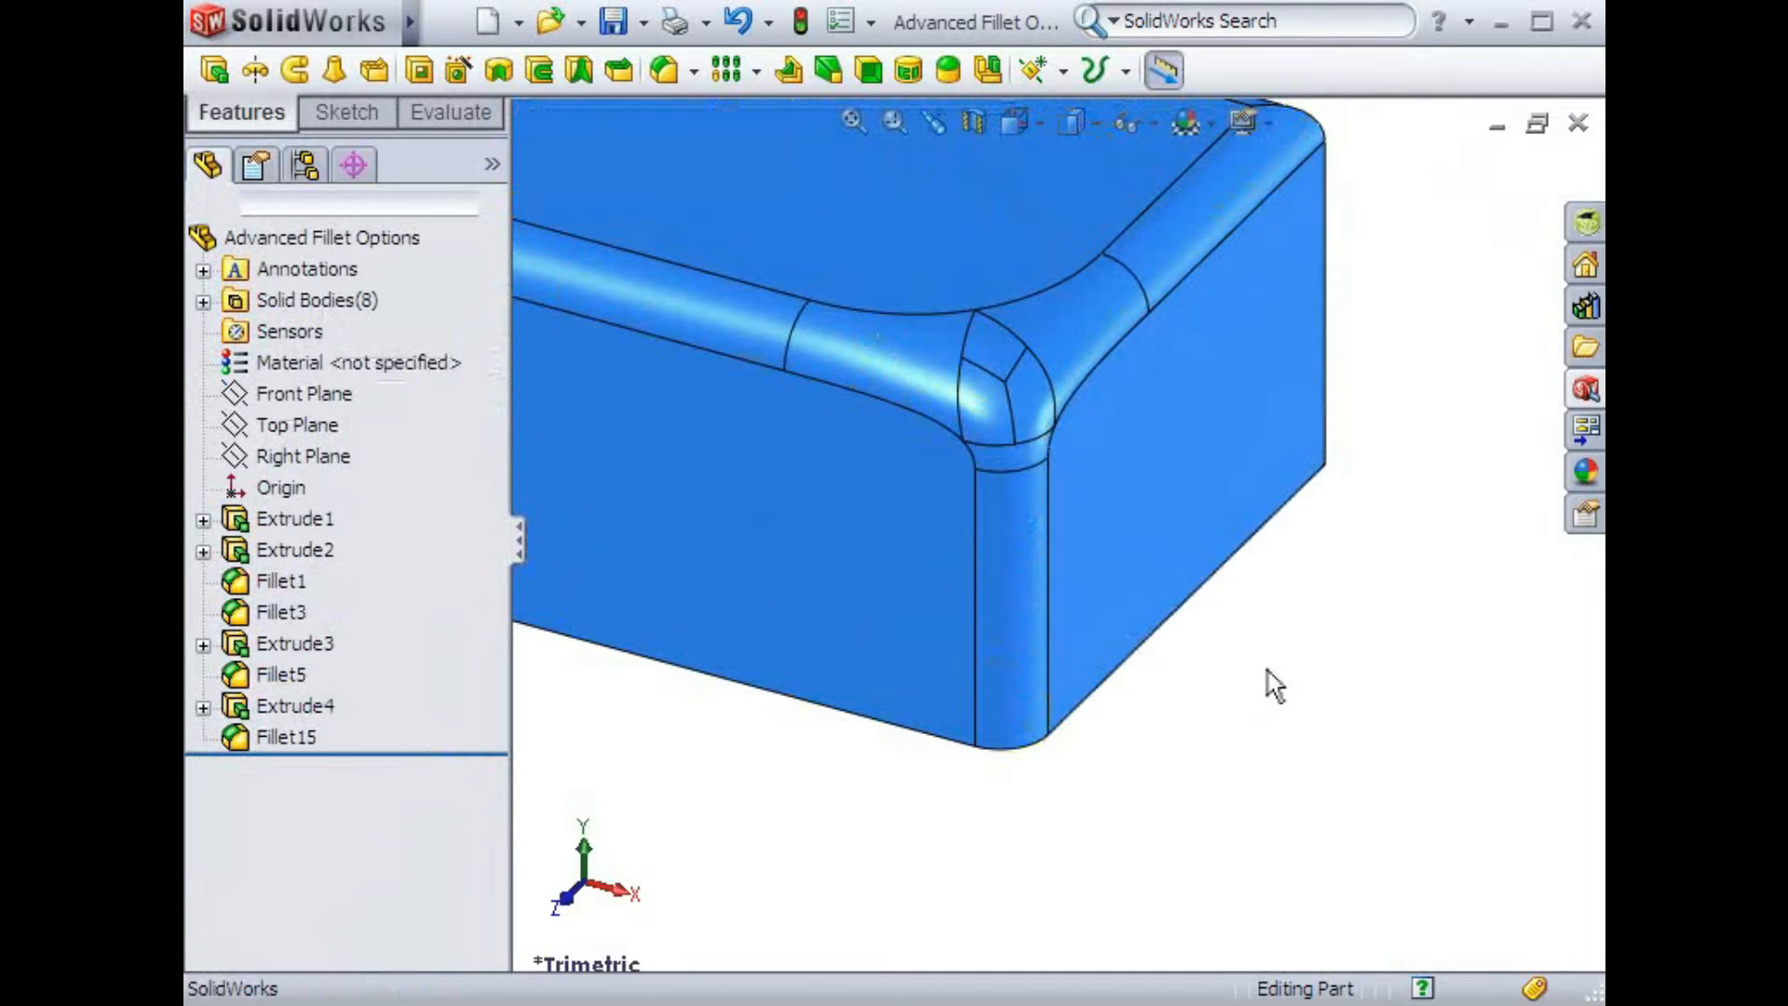
Start a new fillet and select the pink box's top edge beside its small boss
{"action": "key", "text": "f"}
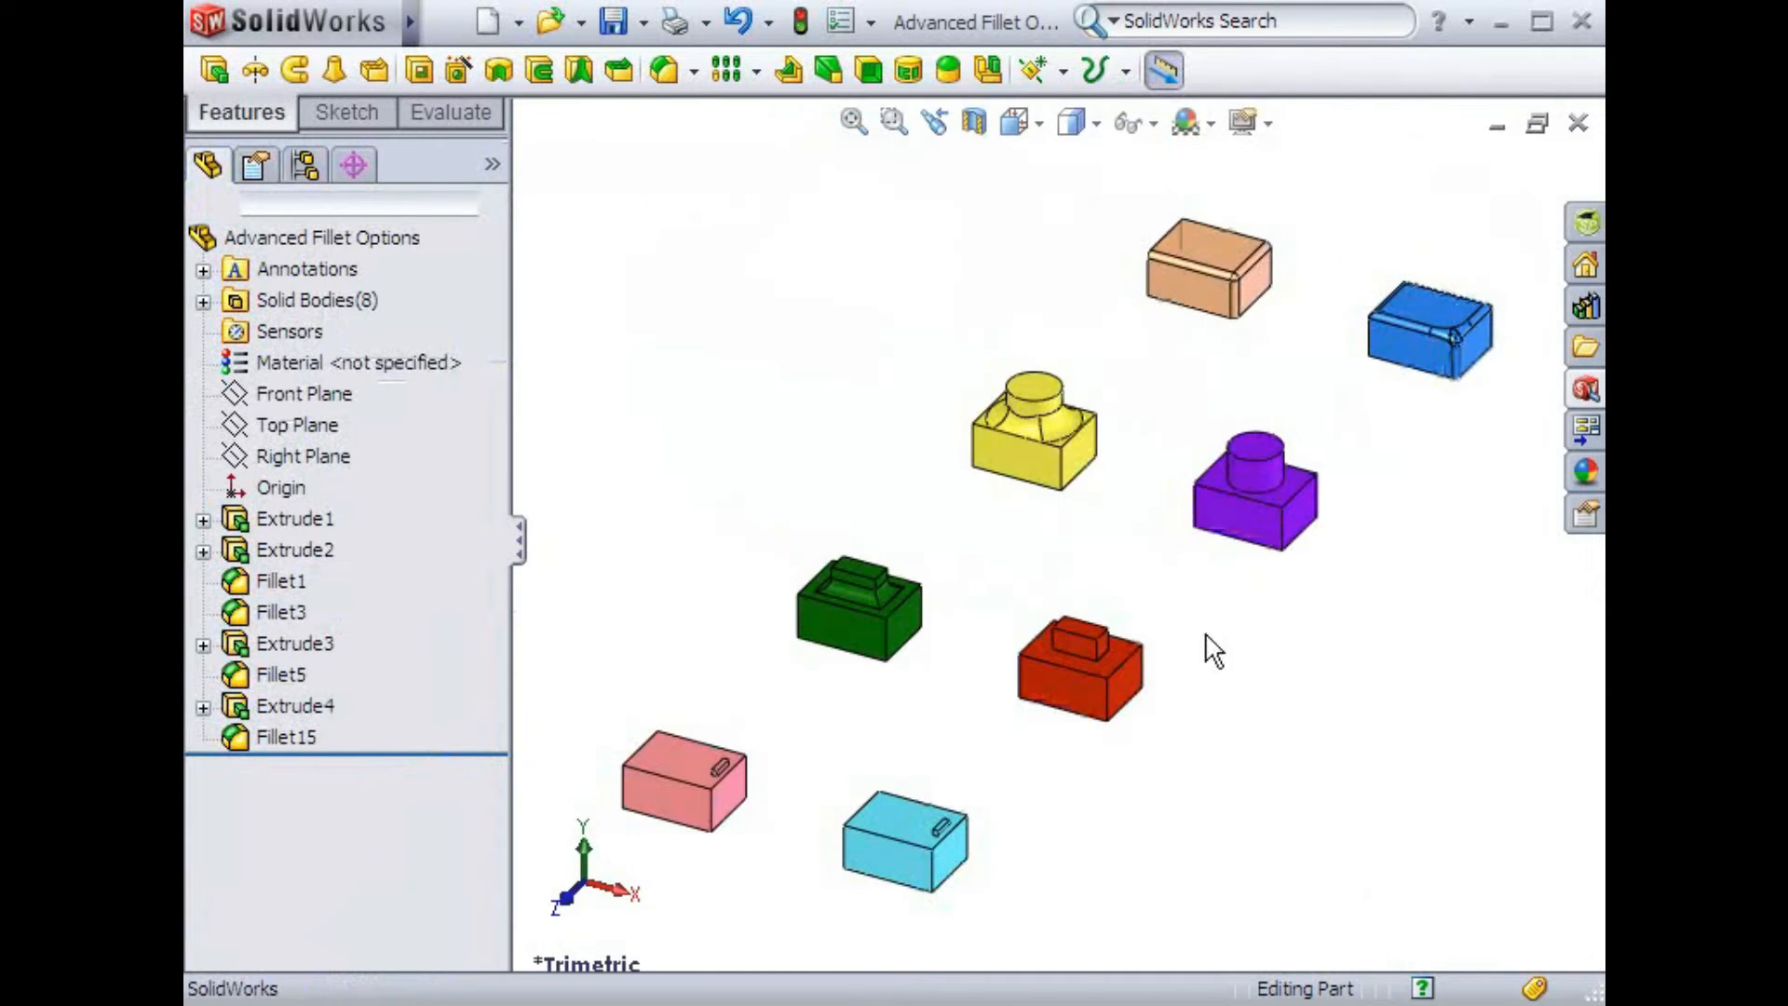
{"action": "key", "text": "space"}
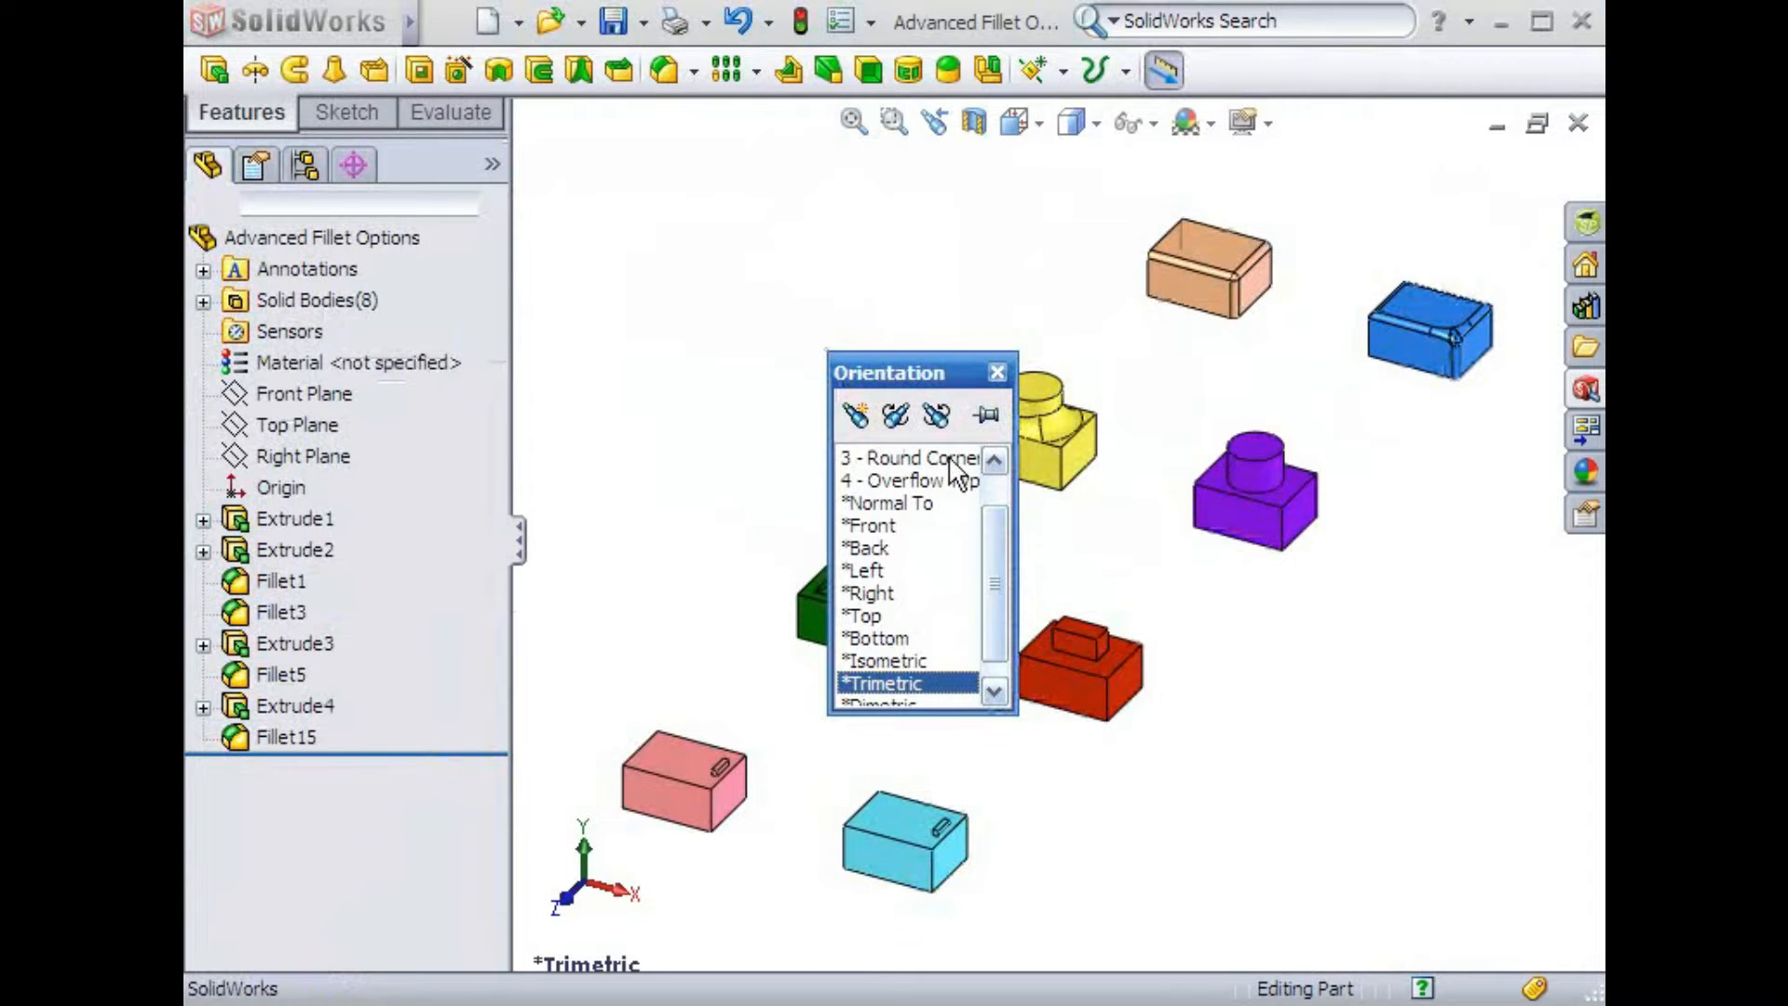
{"action": "left_click", "coordinate": [1000, 457]}
{"action": "double_click", "coordinate": [964, 458]}
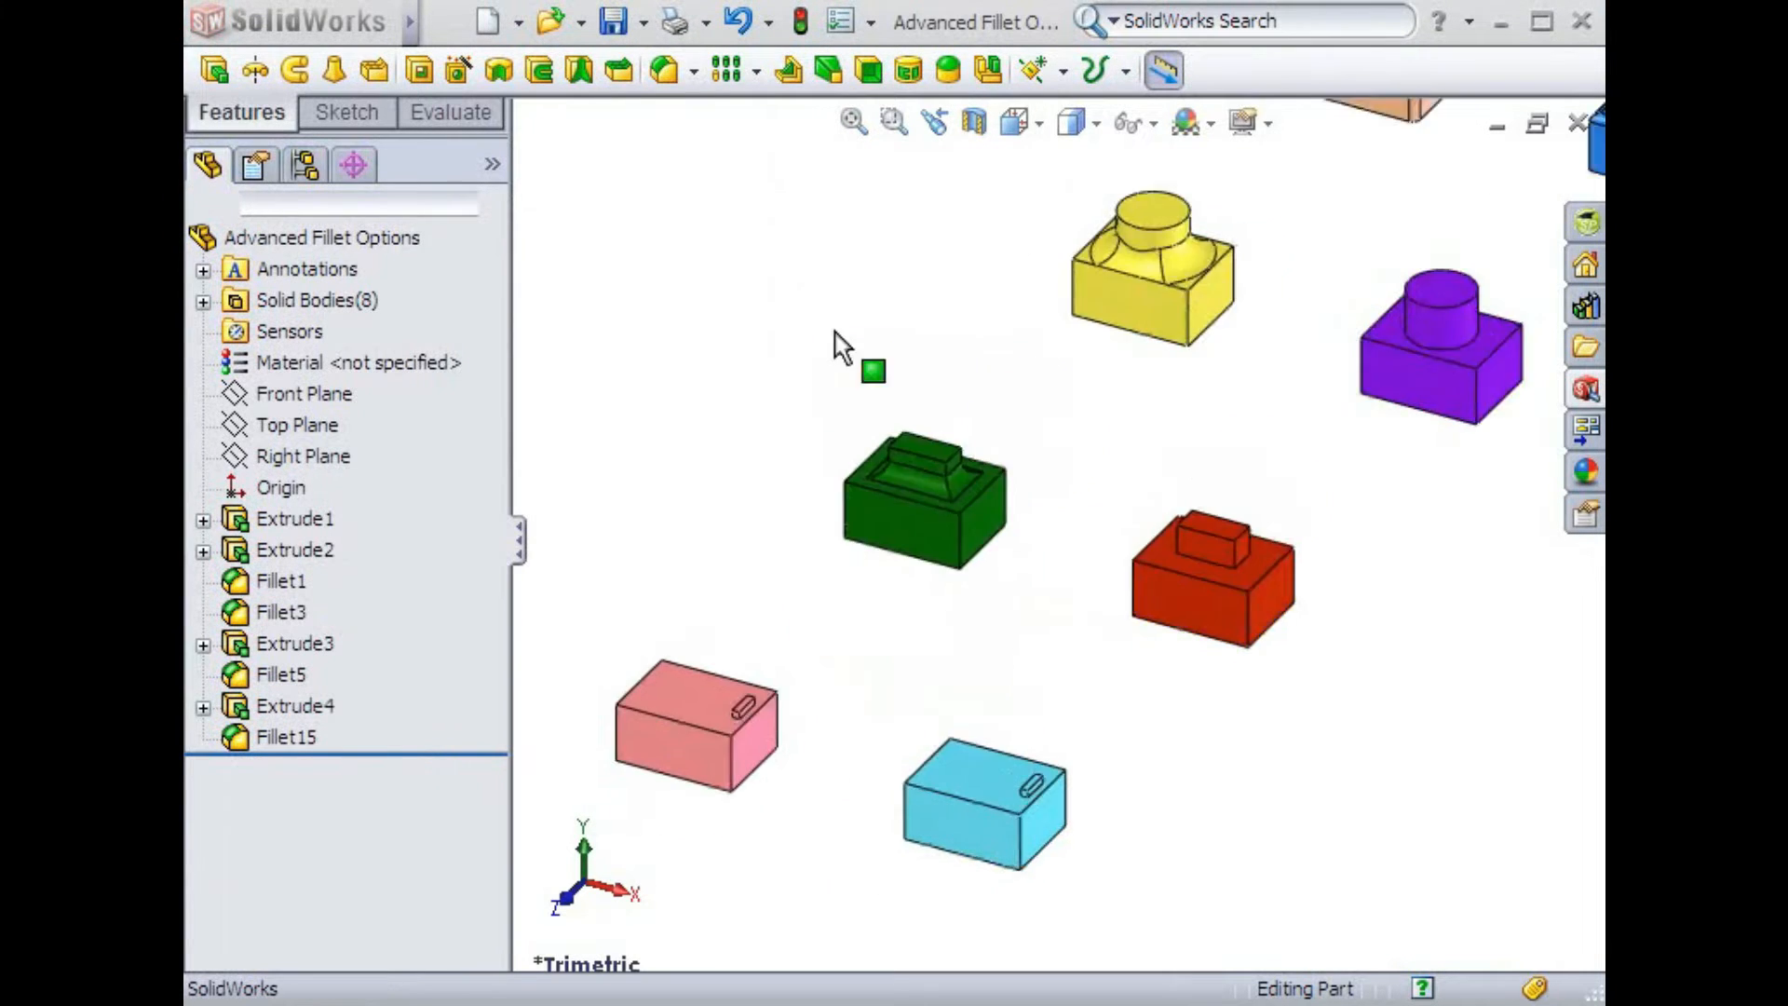
{"action": "left_click", "coordinate": [671, 75]}
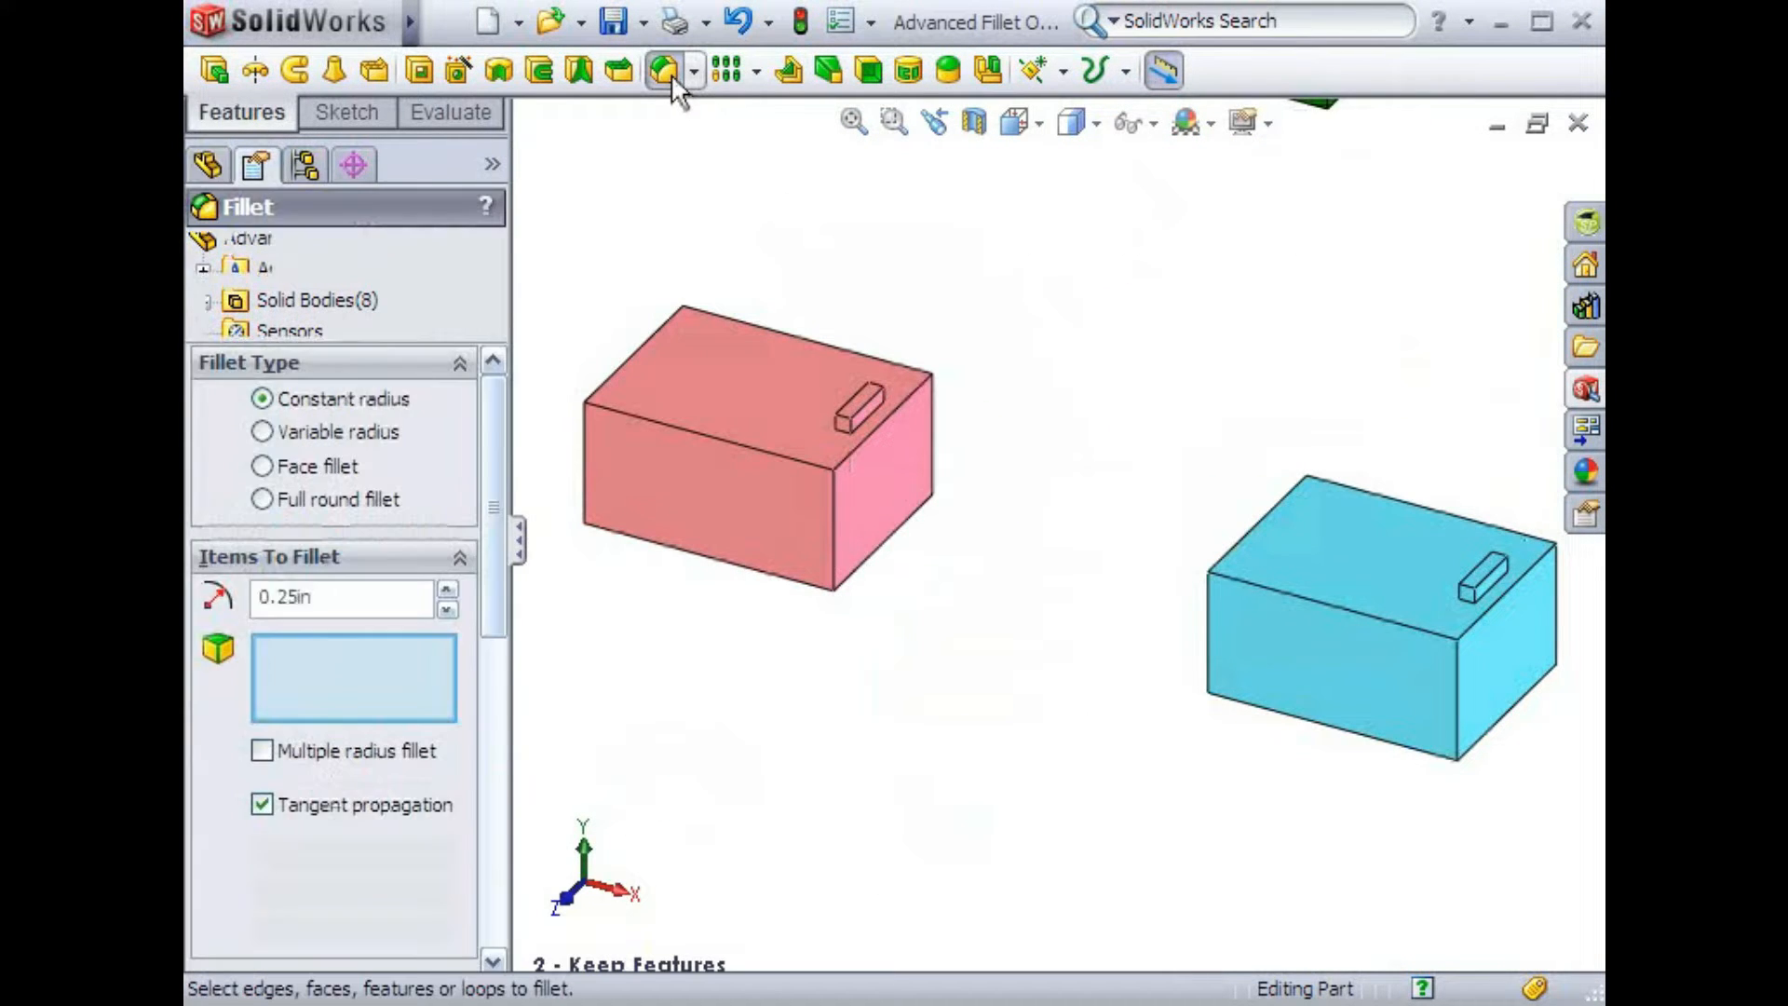
{"action": "left_click_drag", "start_coordinate": [488, 406], "coordinate": [488, 723]}
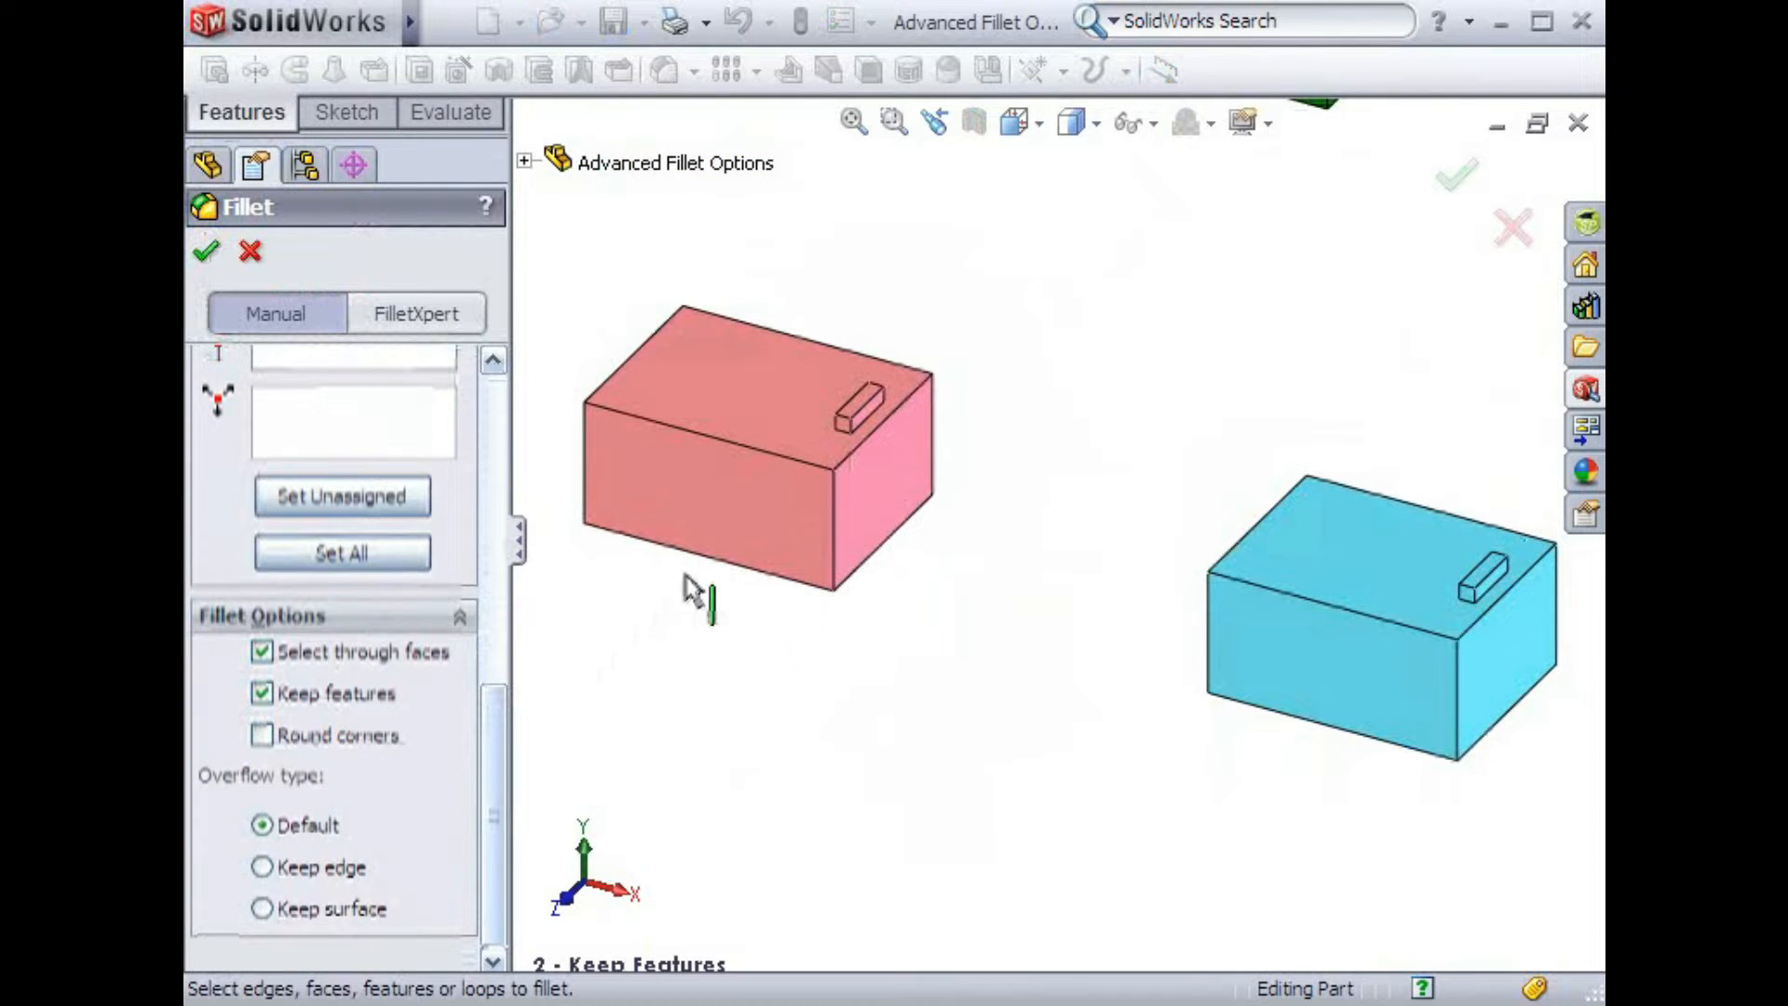
{"action": "left_click", "coordinate": [853, 449]}
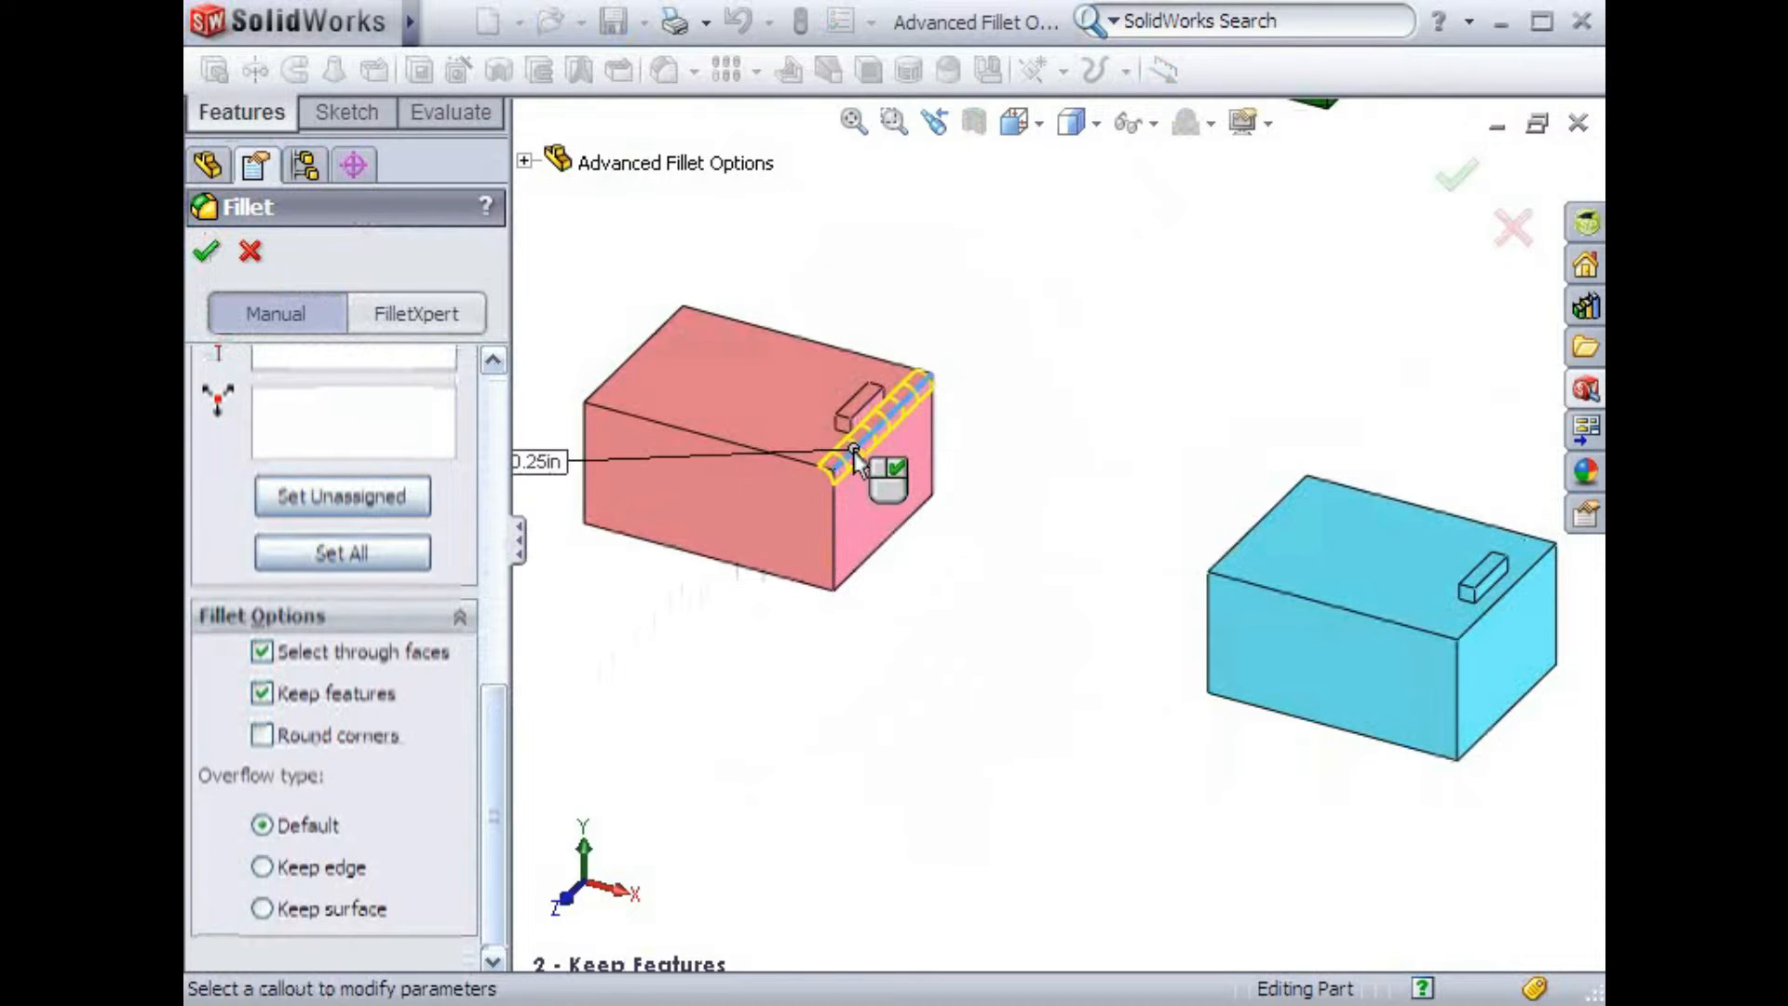
Set the fillet radius to 1 in and accept the fillet, keeping the boss feature
{"action": "left_click", "coordinate": [550, 462]}
{"action": "type", "text": "1"}
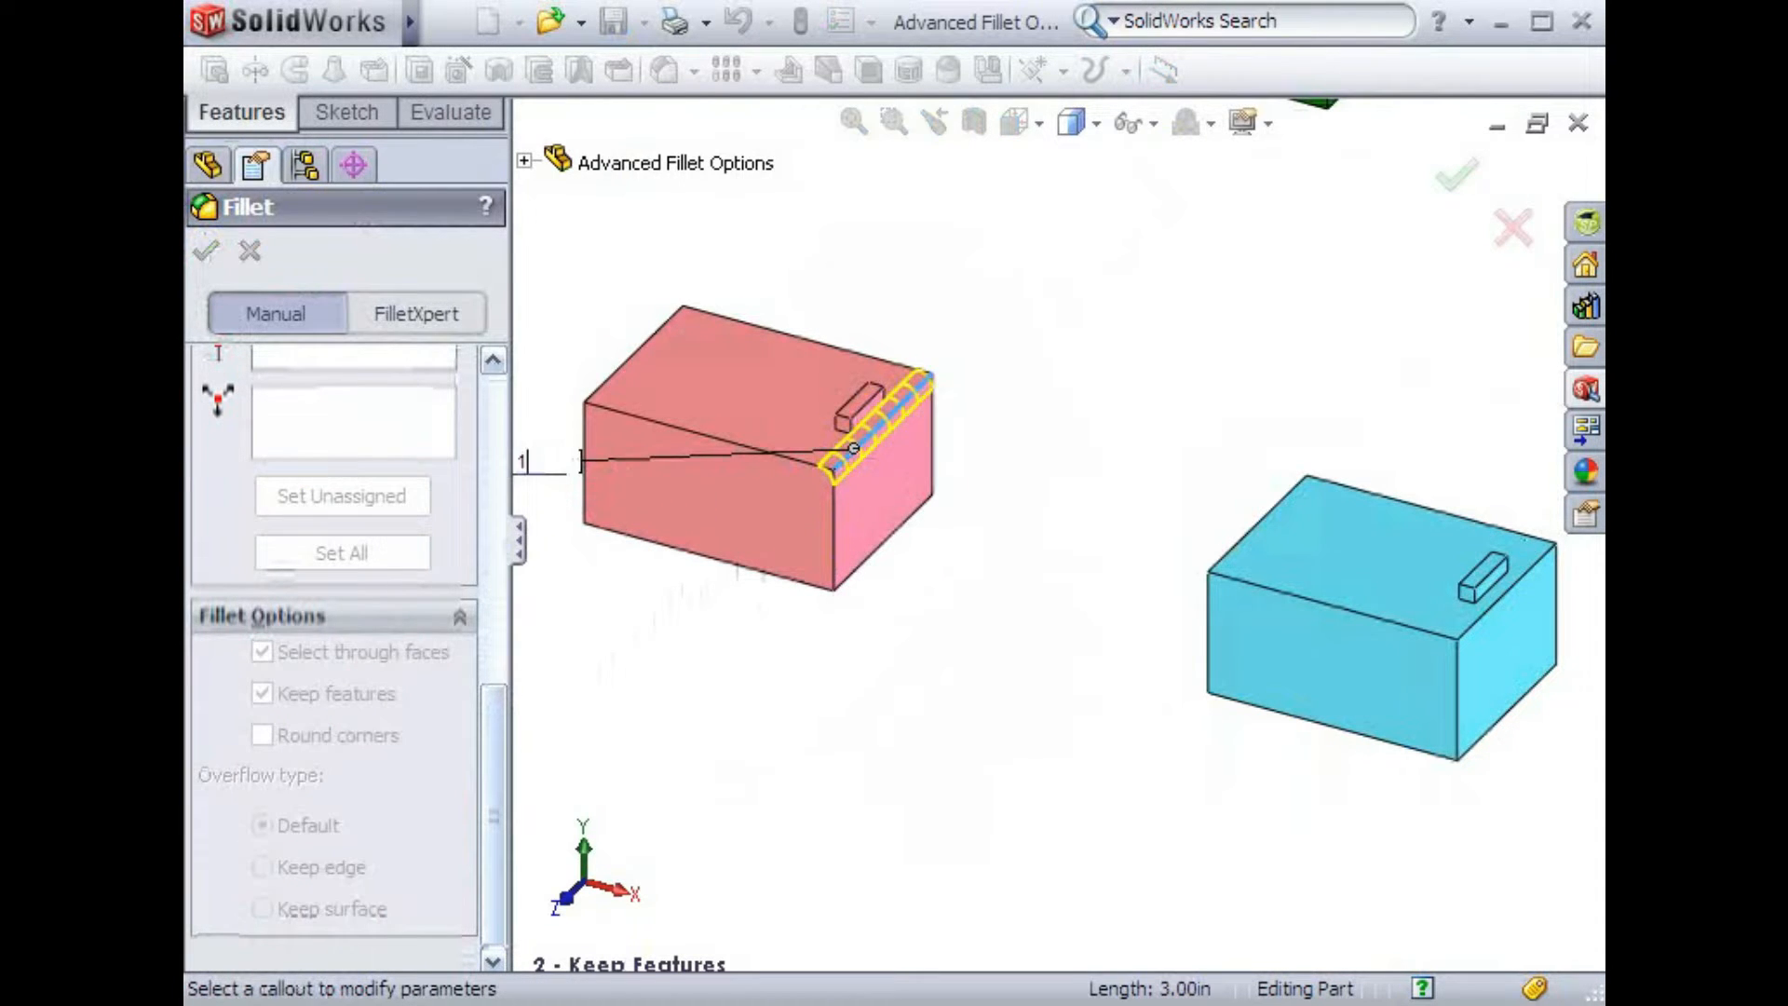
{"action": "key", "text": "Return"}
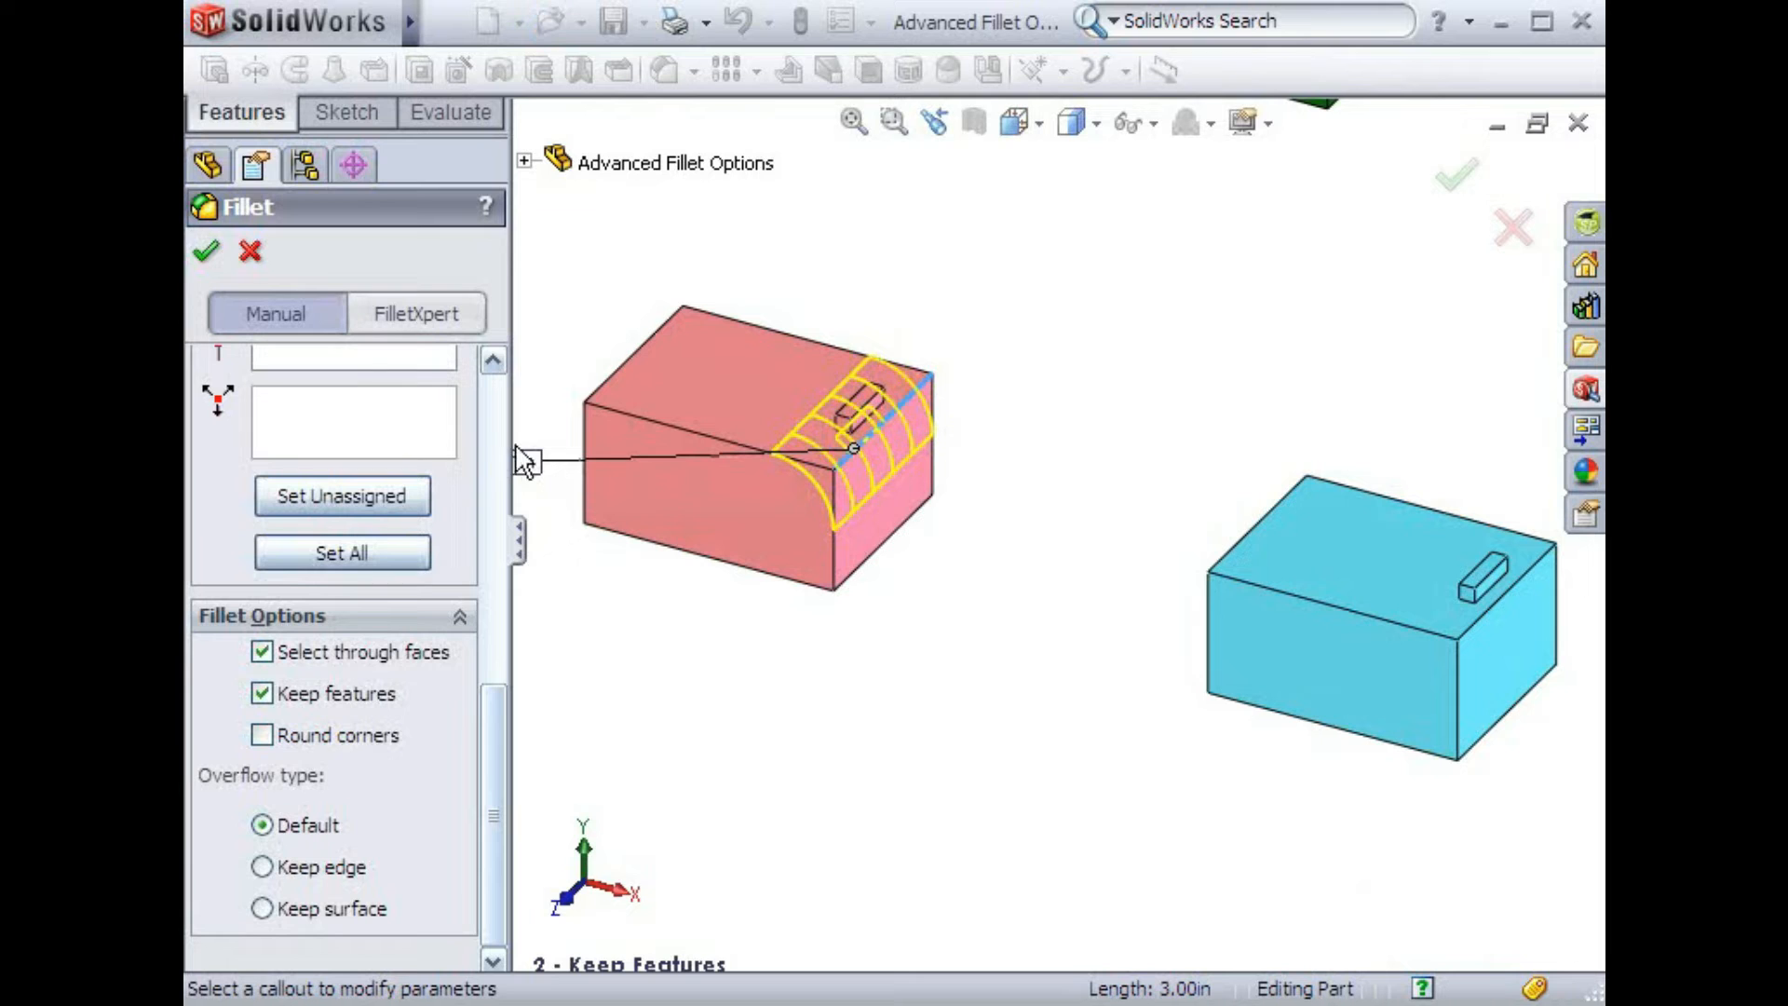
{"action": "left_click", "coordinate": [207, 251]}
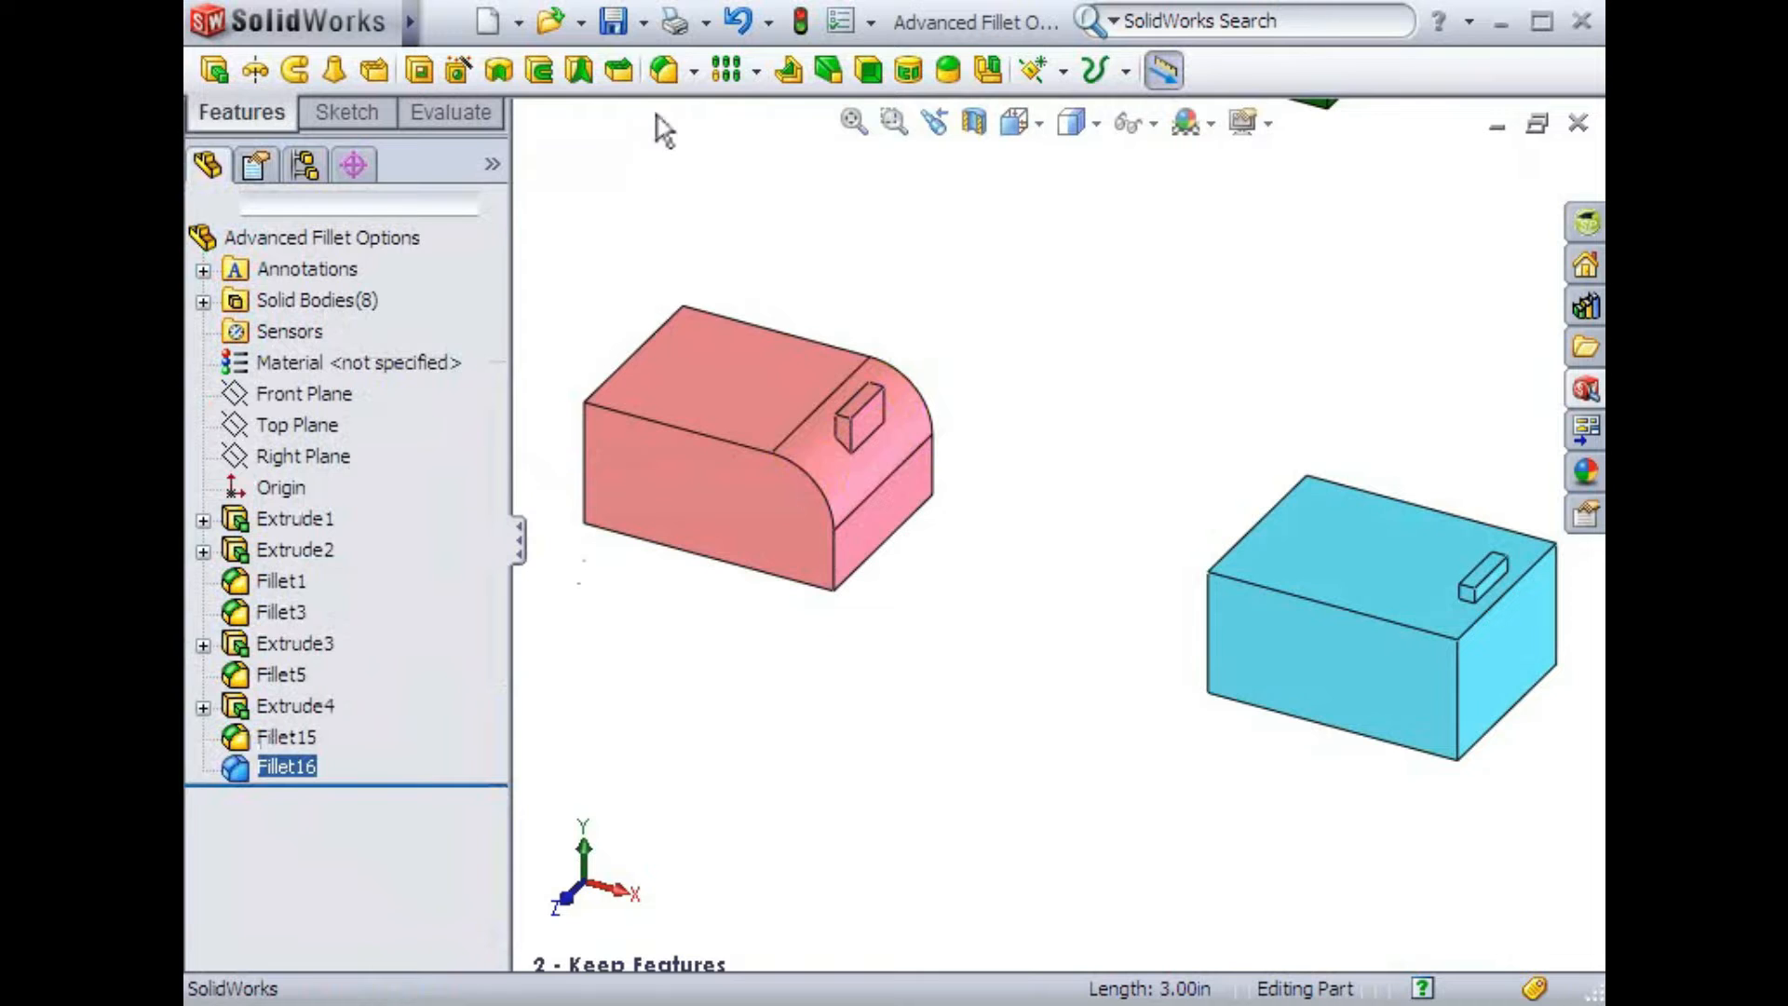
Fillet the cyan box's matching top edge at 1 in with Keep features turned off
{"action": "left_click", "coordinate": [664, 70]}
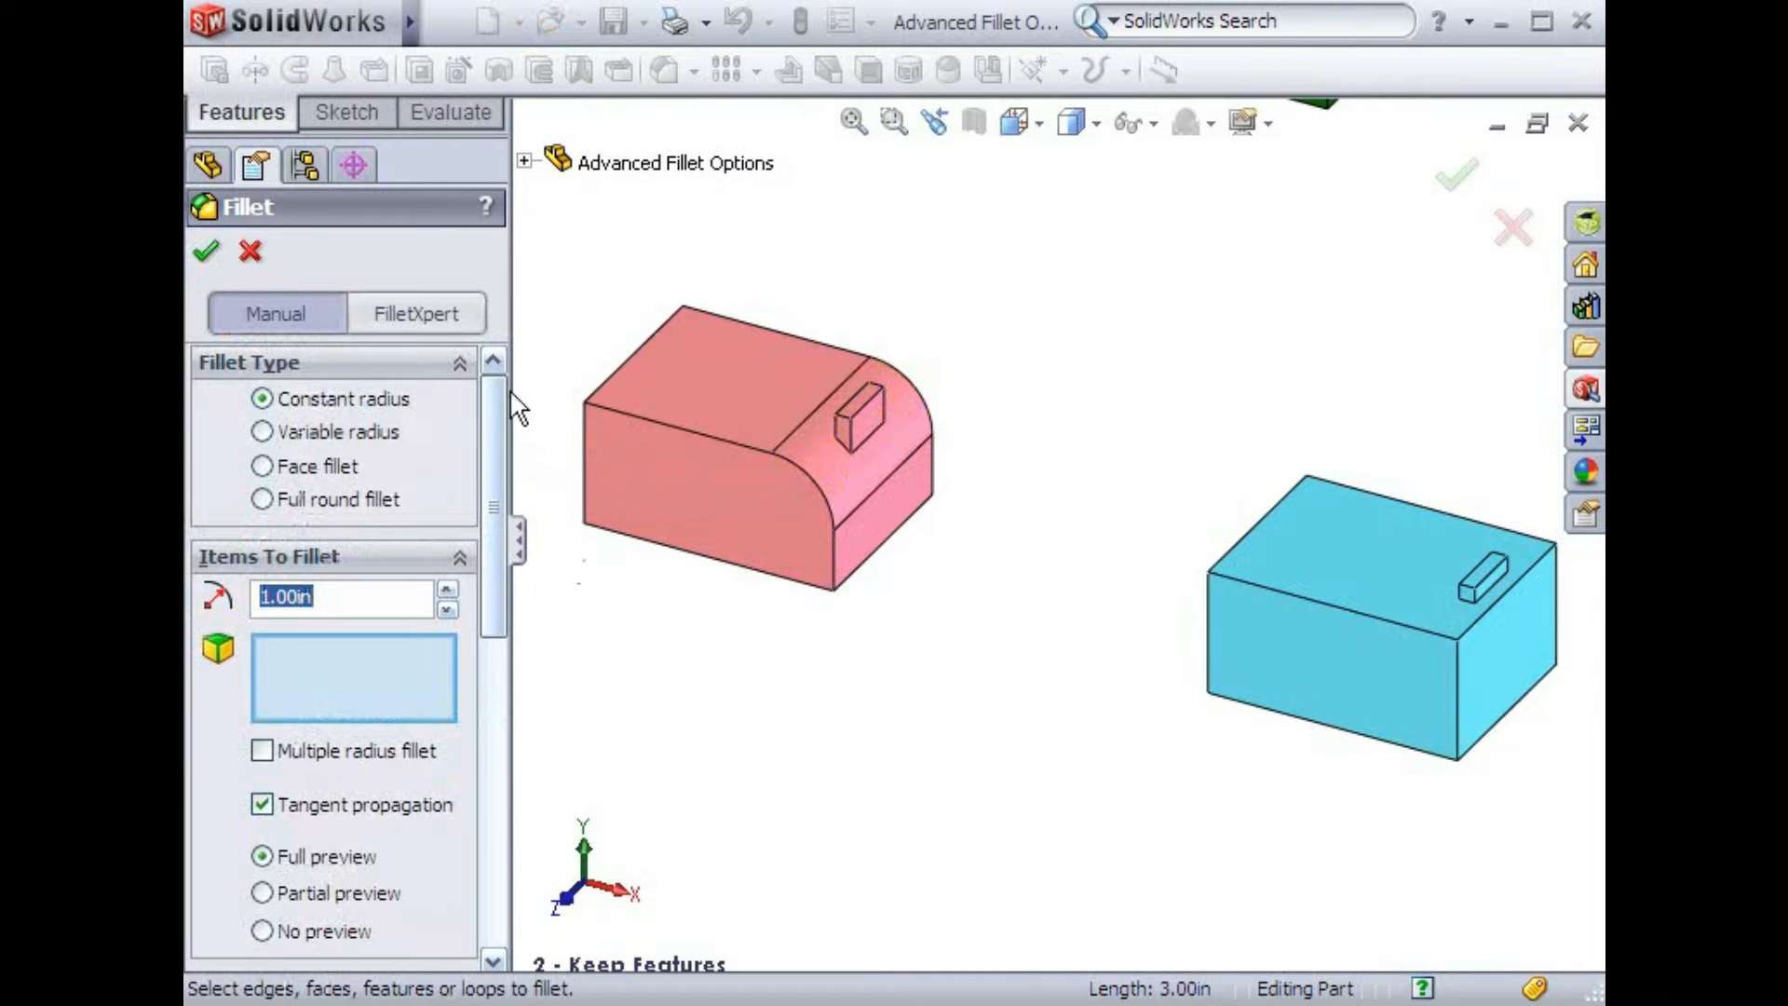
{"action": "scroll", "coordinate": [494, 438], "scroll_direction": "down", "scroll_amount": 1}
{"action": "left_click_drag", "start_coordinate": [492, 430], "coordinate": [491, 730]}
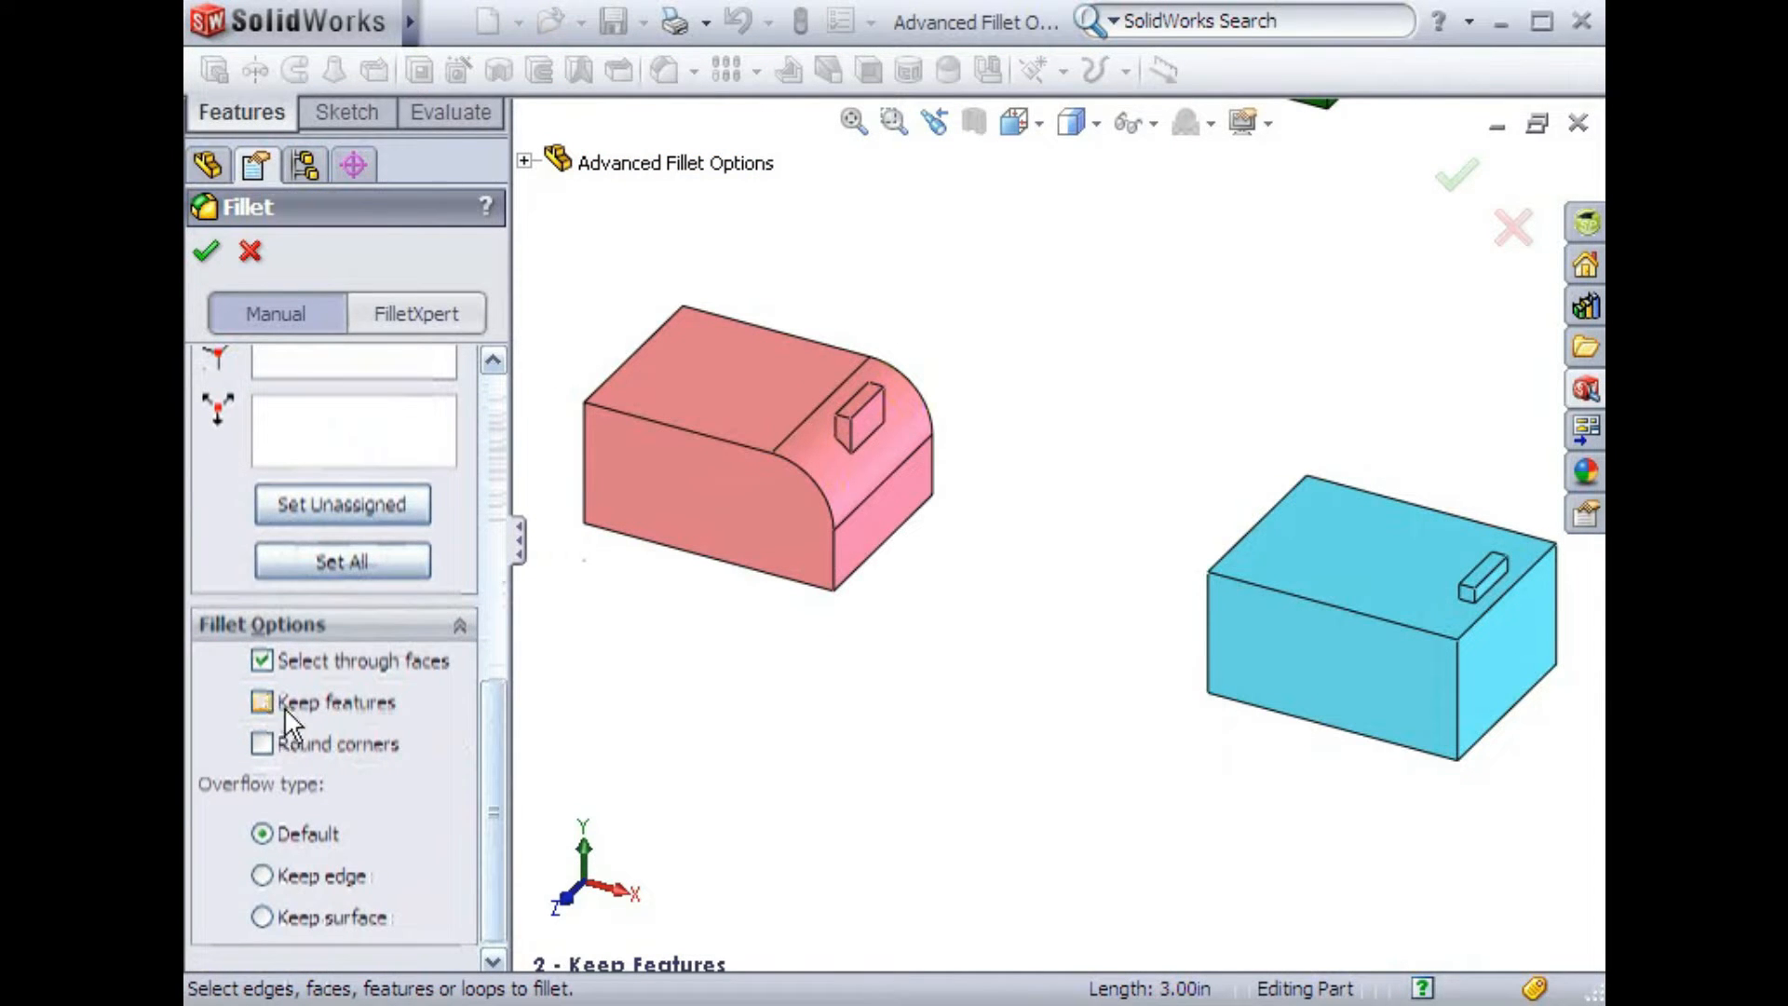
{"action": "left_click", "coordinate": [1478, 622]}
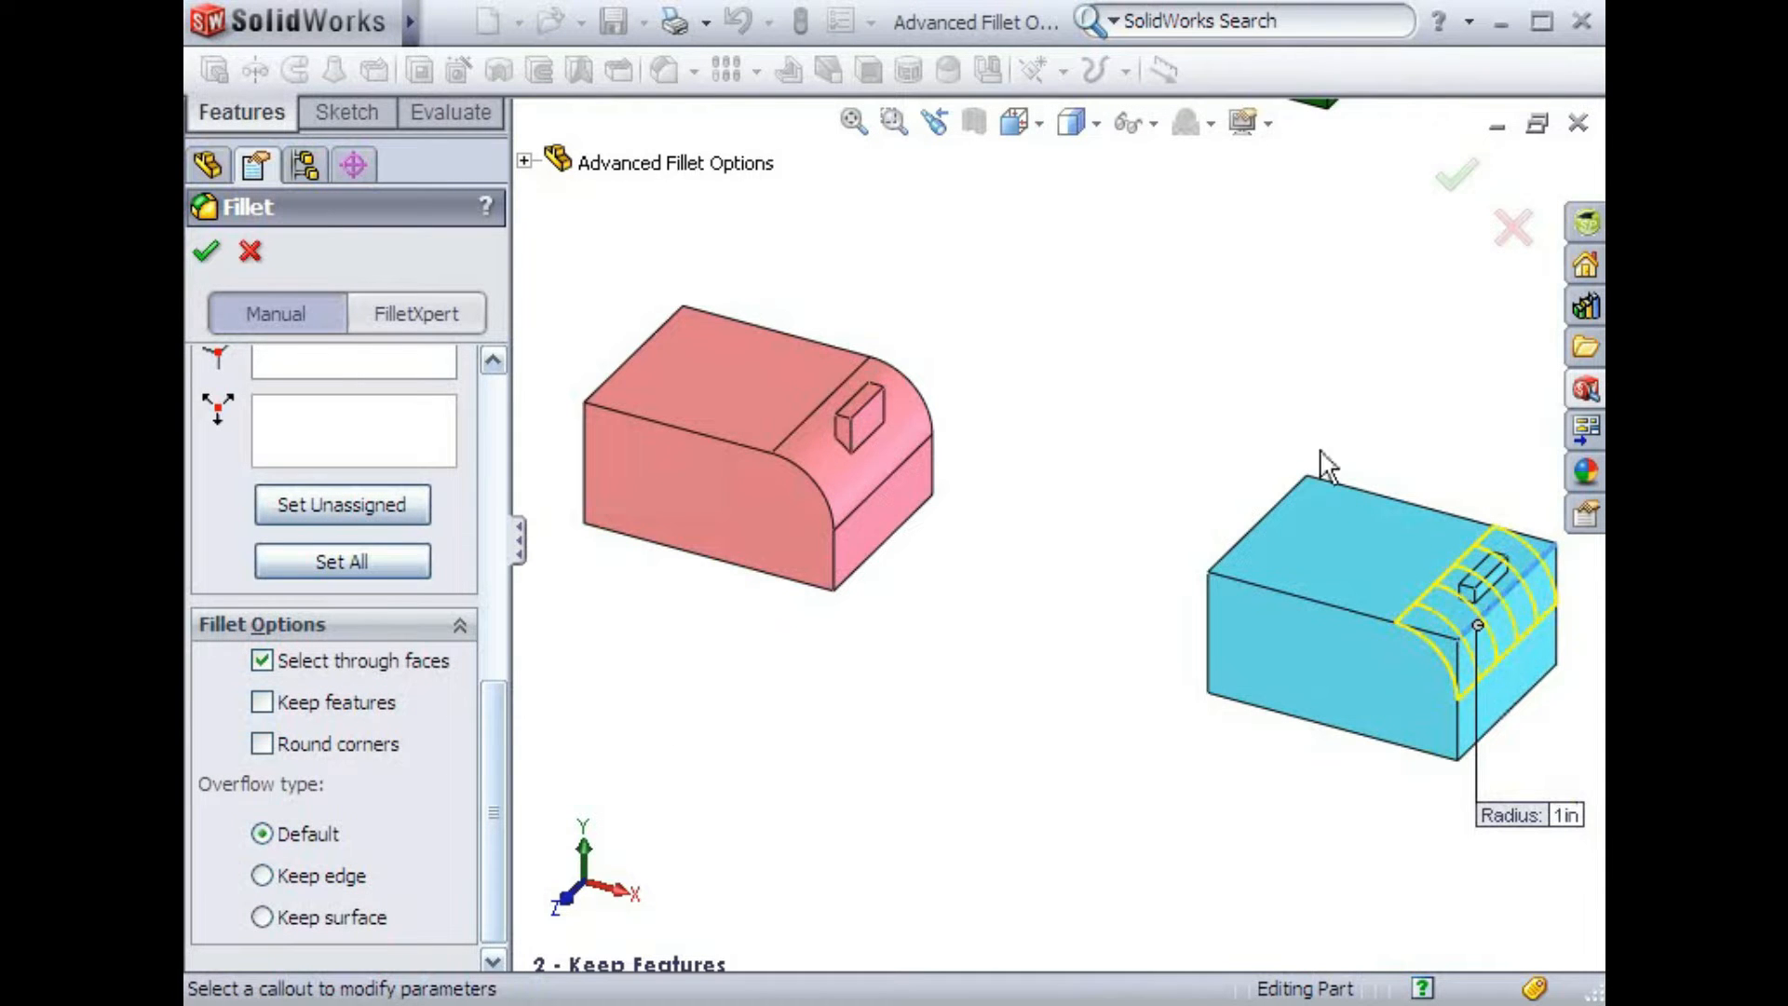
{"action": "left_click", "coordinate": [1455, 175]}
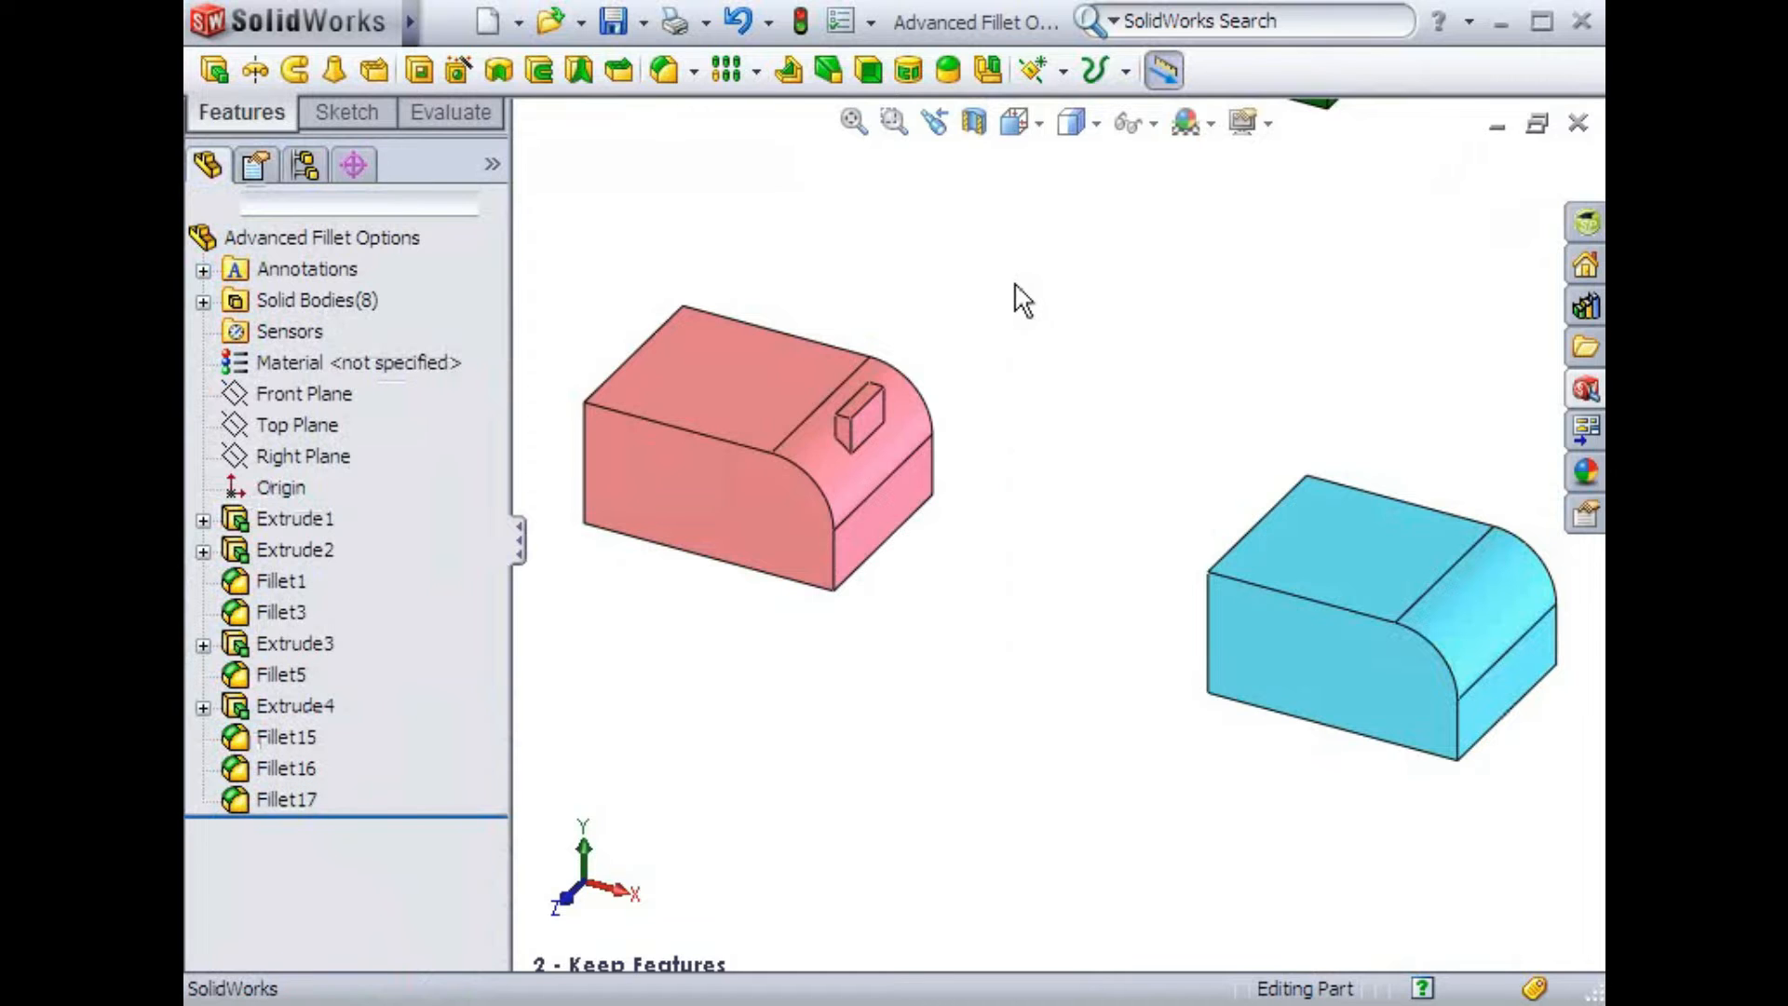
Fillet the red box's edges around its boss at 1 in with Round corners turned on, and accept
{"action": "key", "text": "space"}
{"action": "double_click", "coordinate": [1133, 430]}
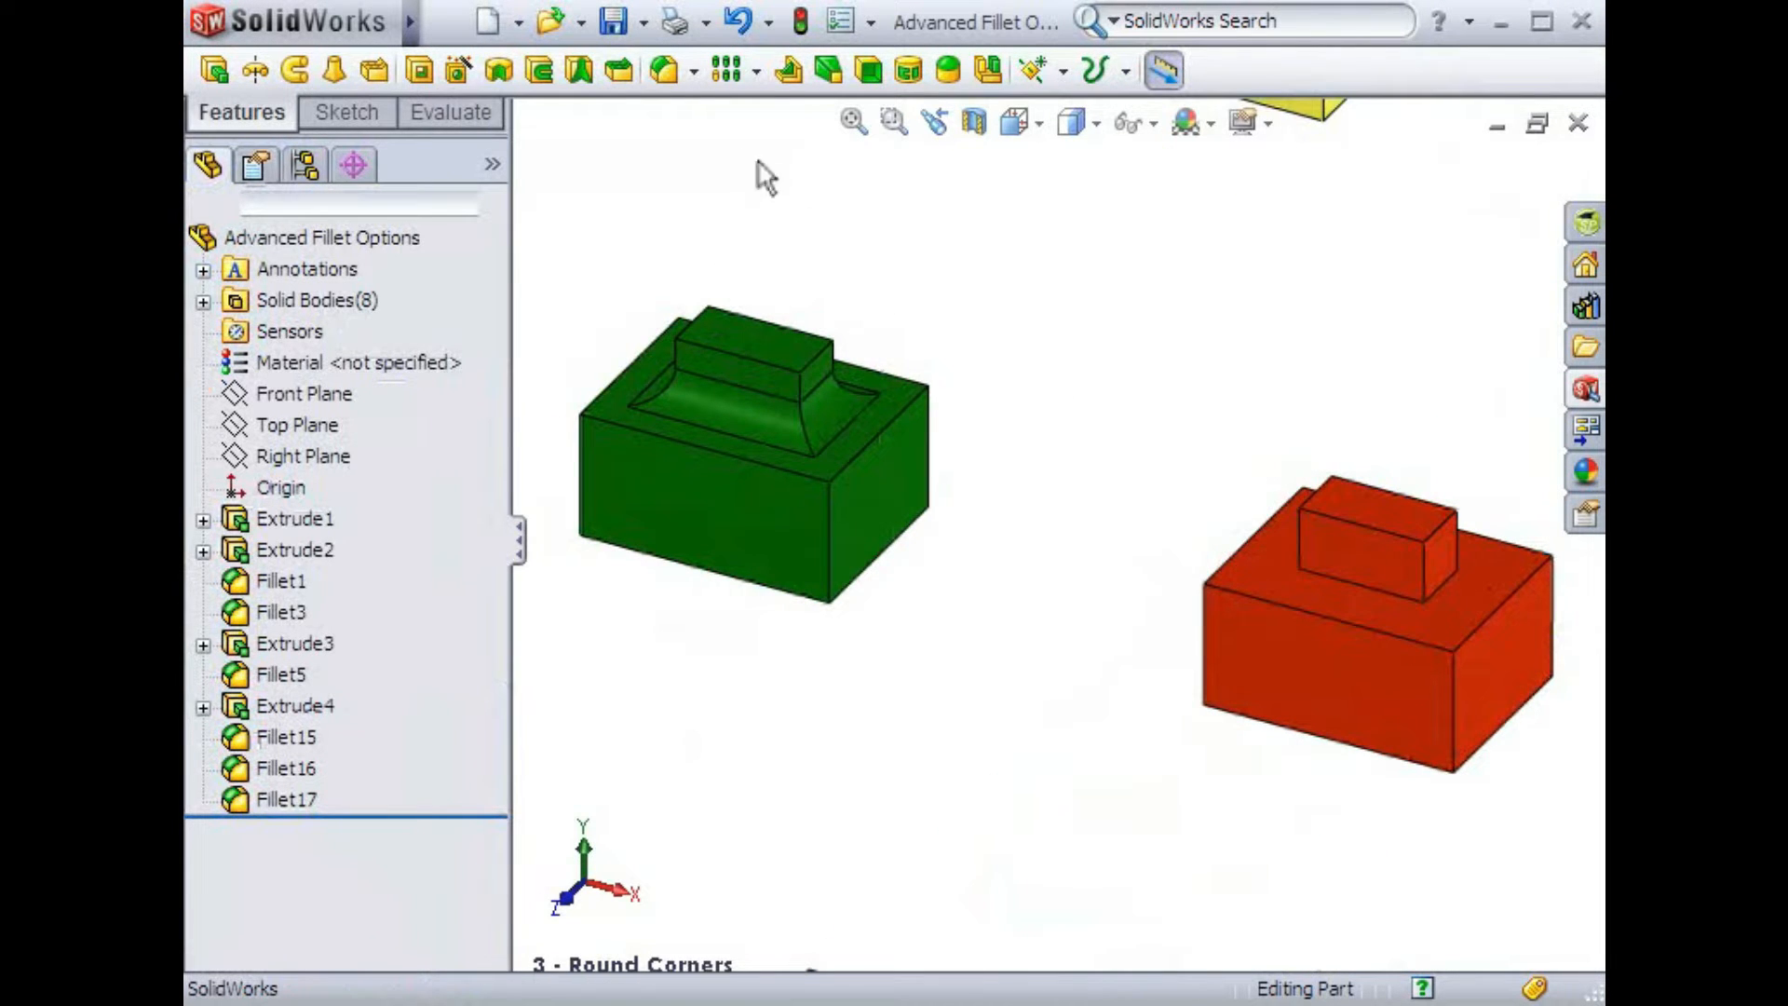
{"action": "left_click", "coordinate": [664, 80]}
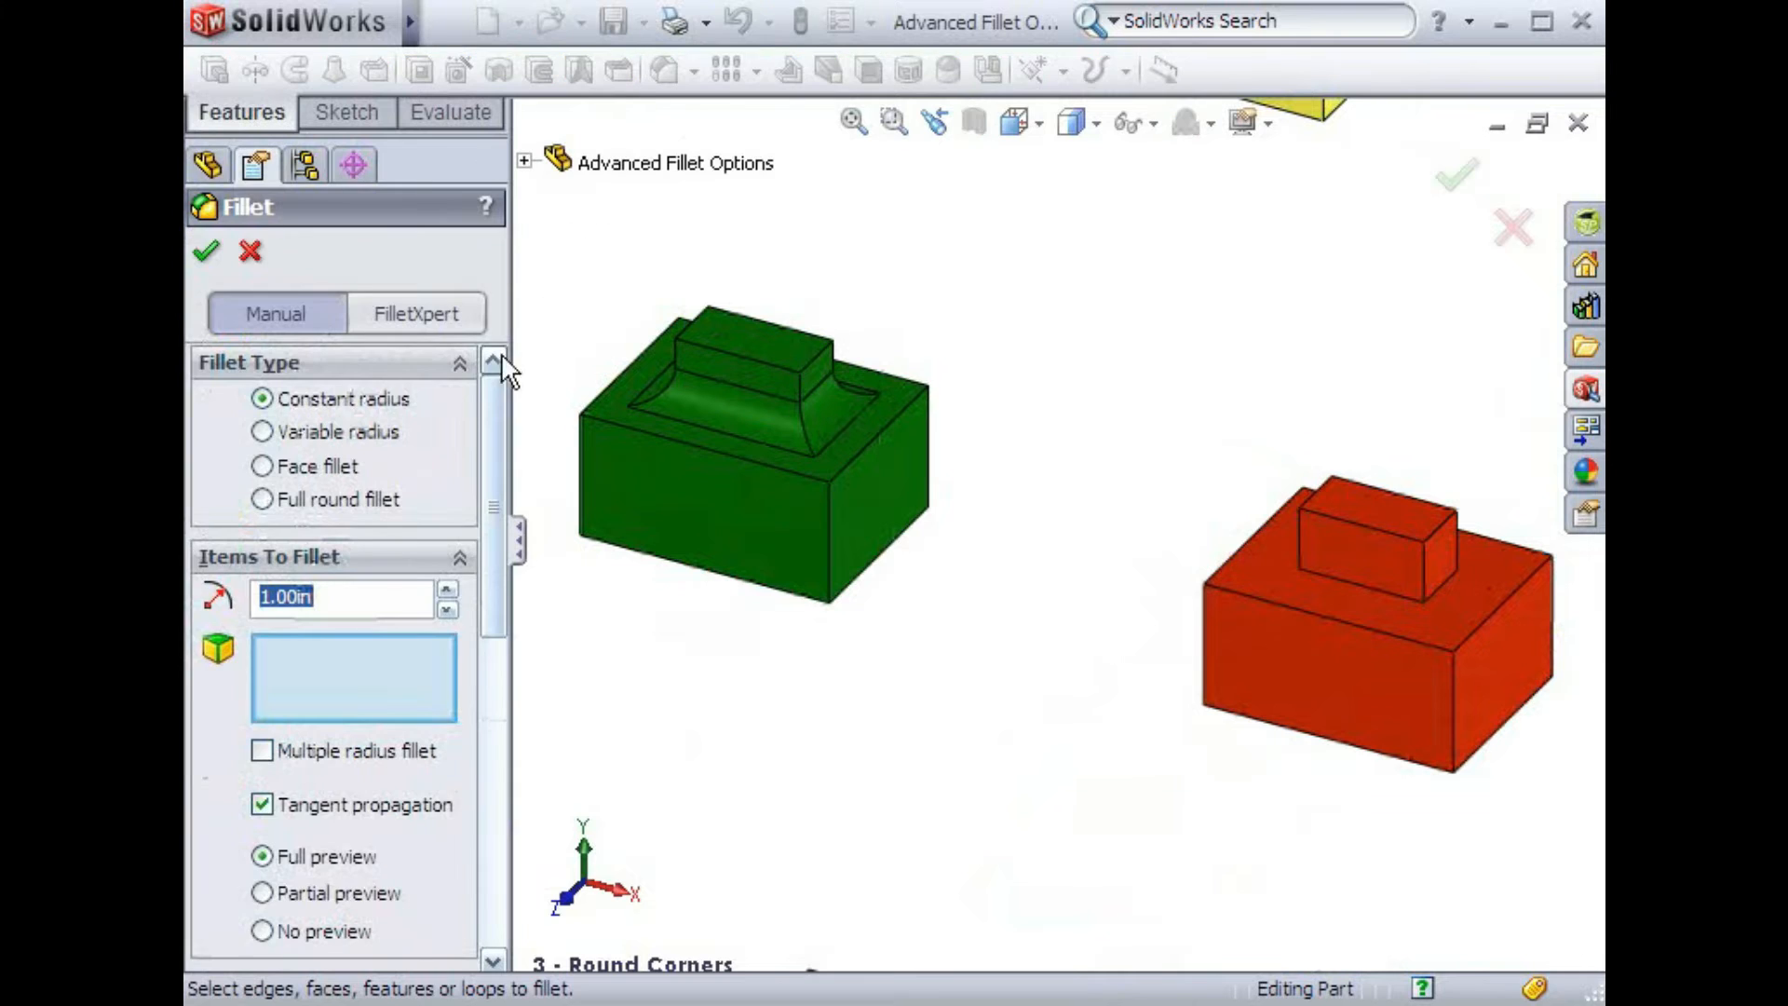
{"action": "left_click_drag", "start_coordinate": [490, 408], "coordinate": [511, 746]}
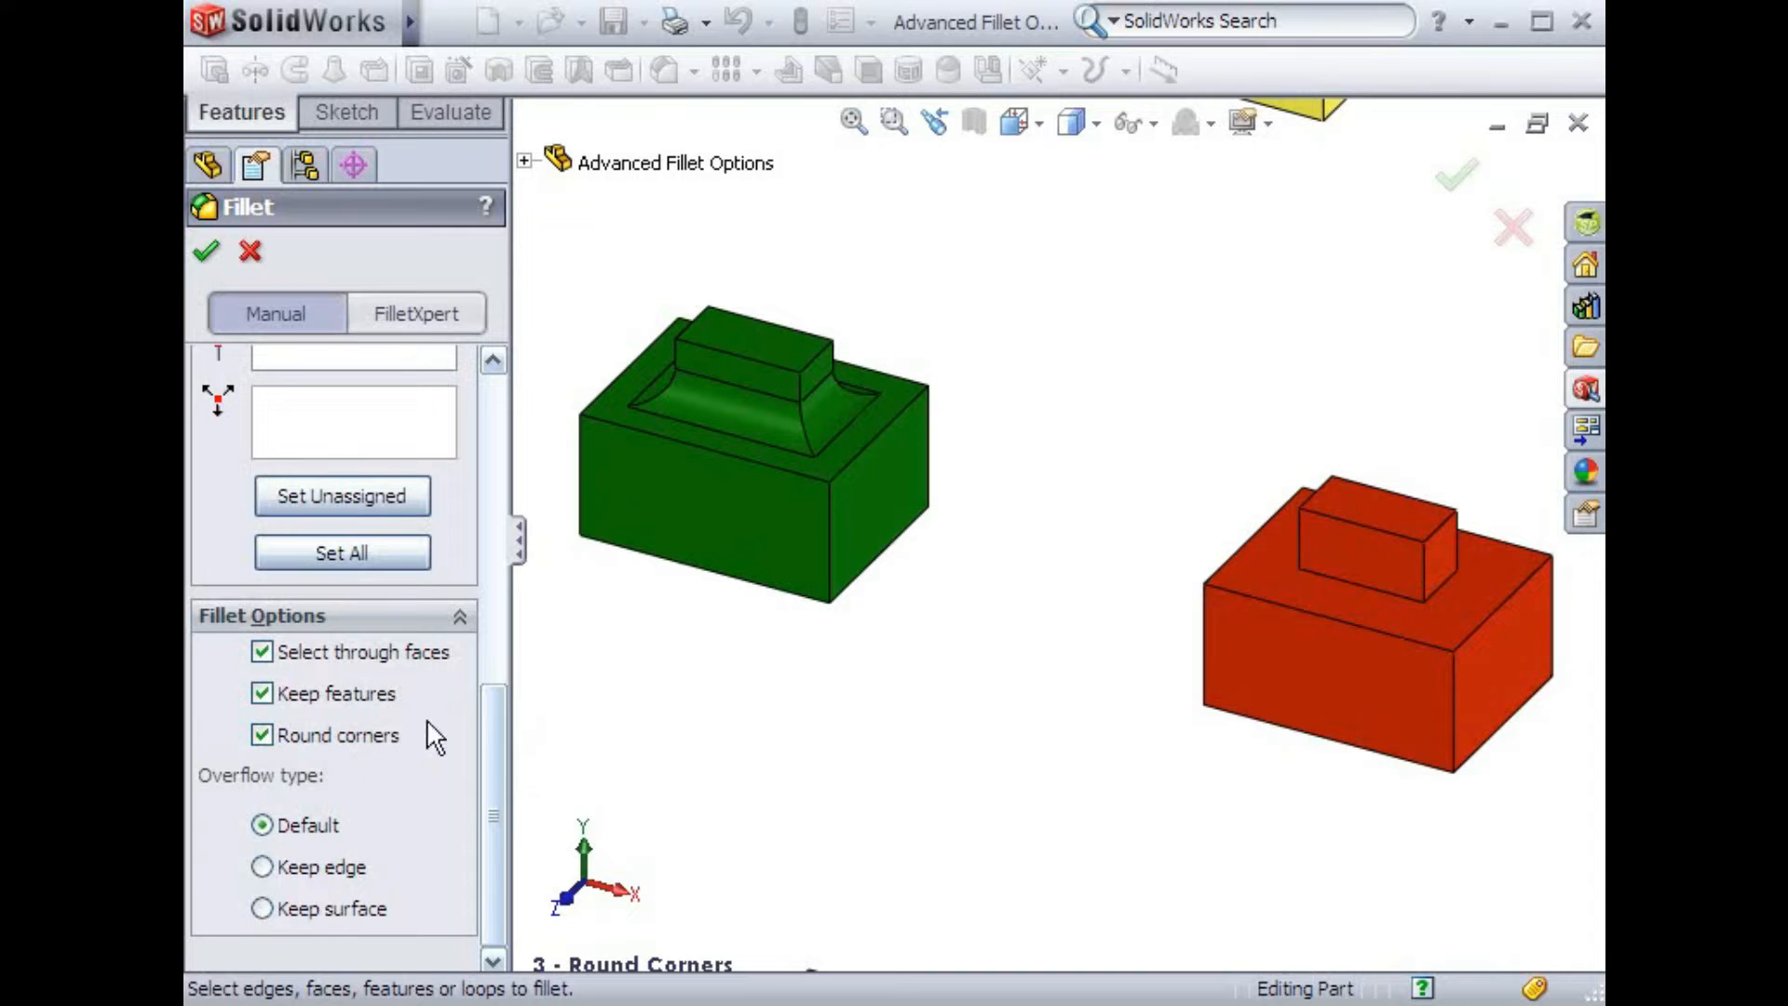
{"action": "left_click", "coordinate": [1301, 605]}
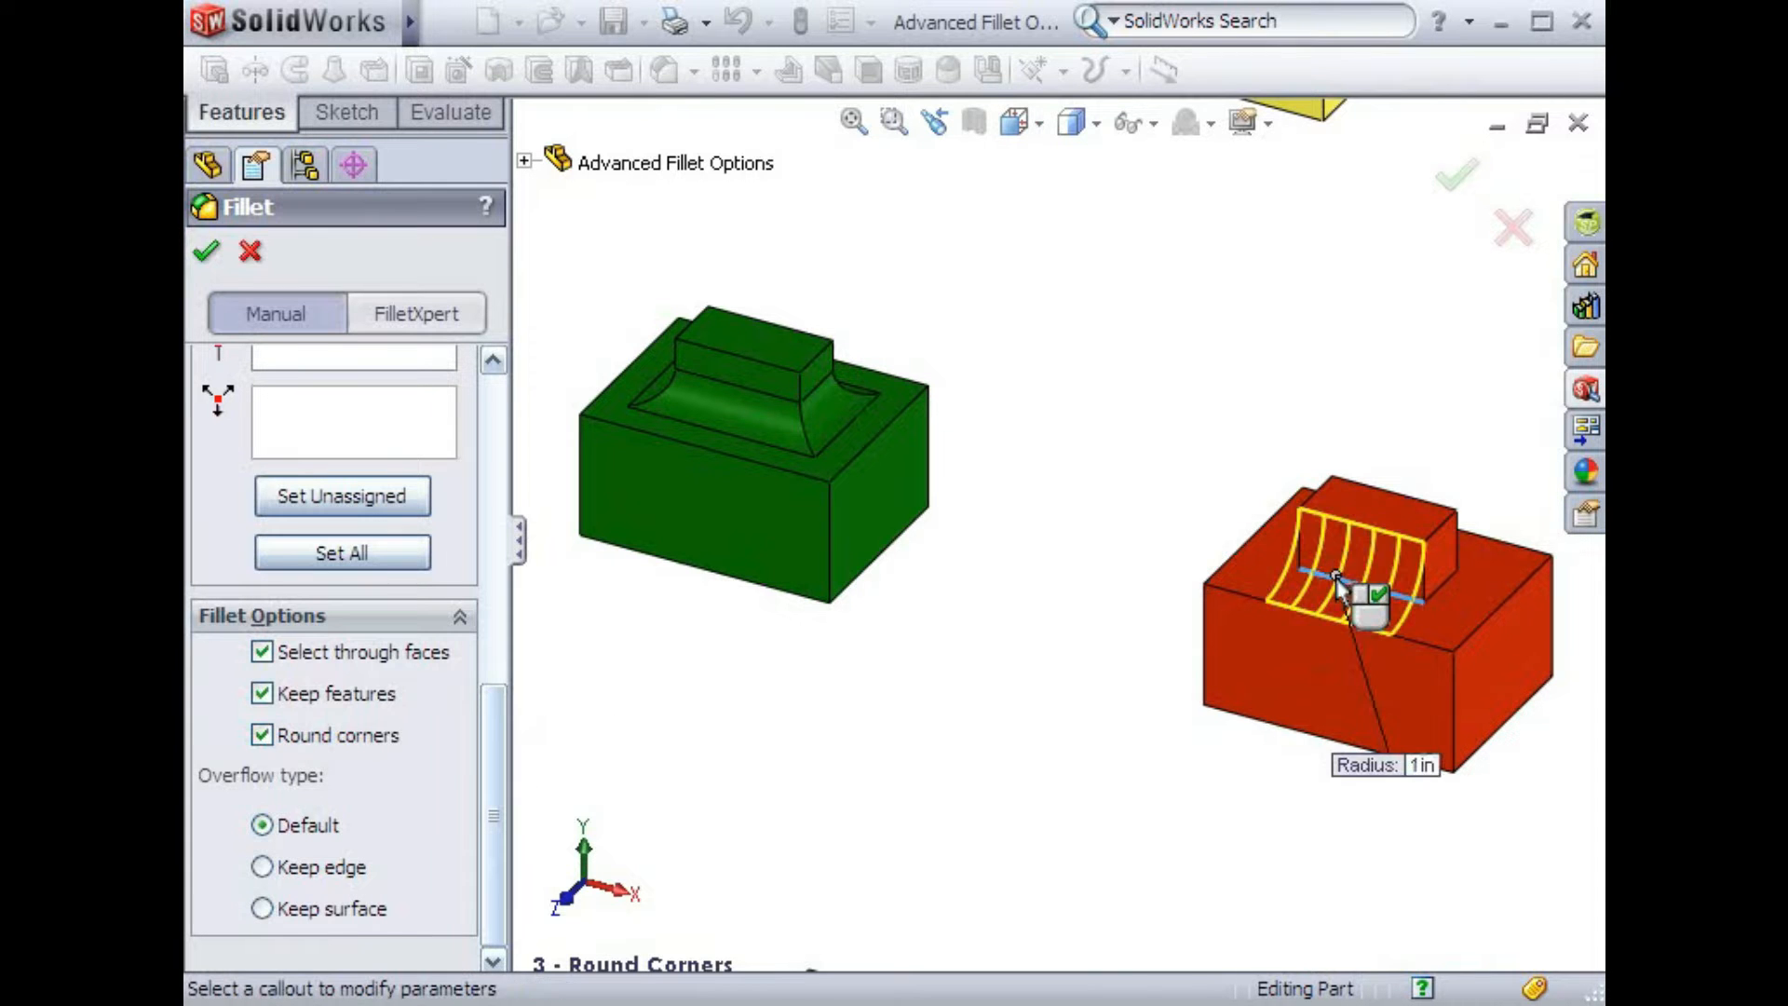
{"action": "middle_click_drag", "start_coordinate": [1500, 607], "coordinate": [1481, 940]}
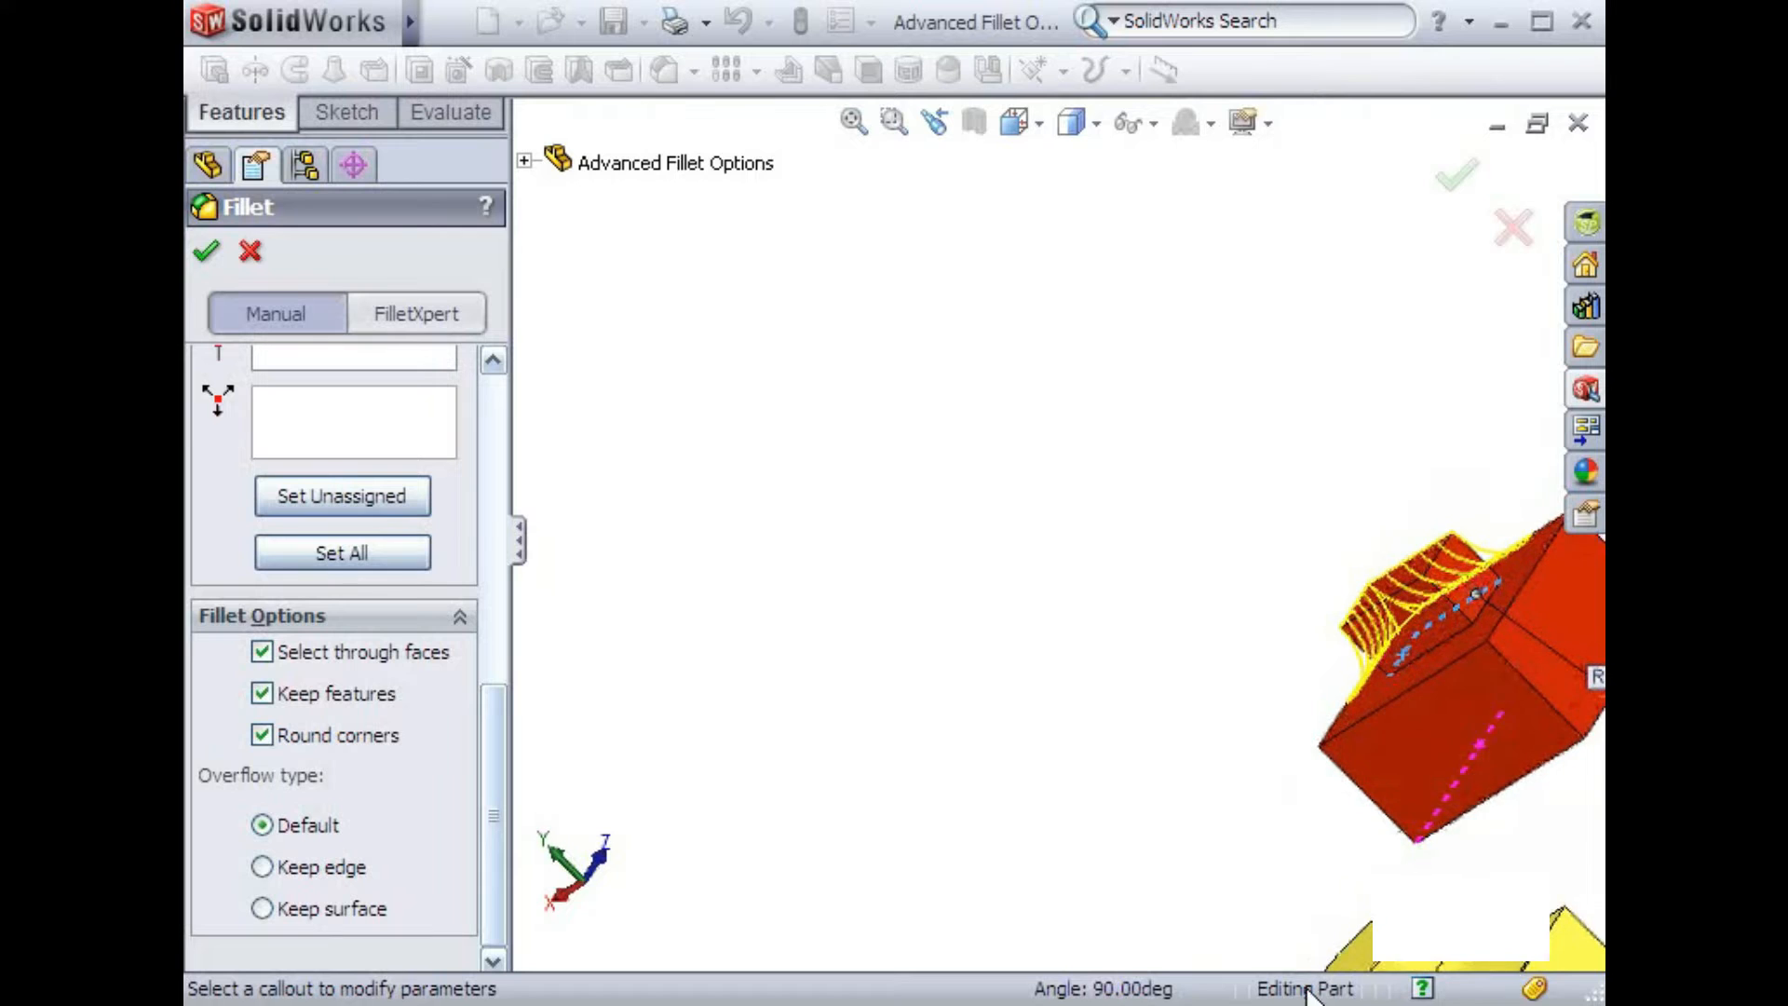
{"action": "left_click", "coordinate": [1486, 613]}
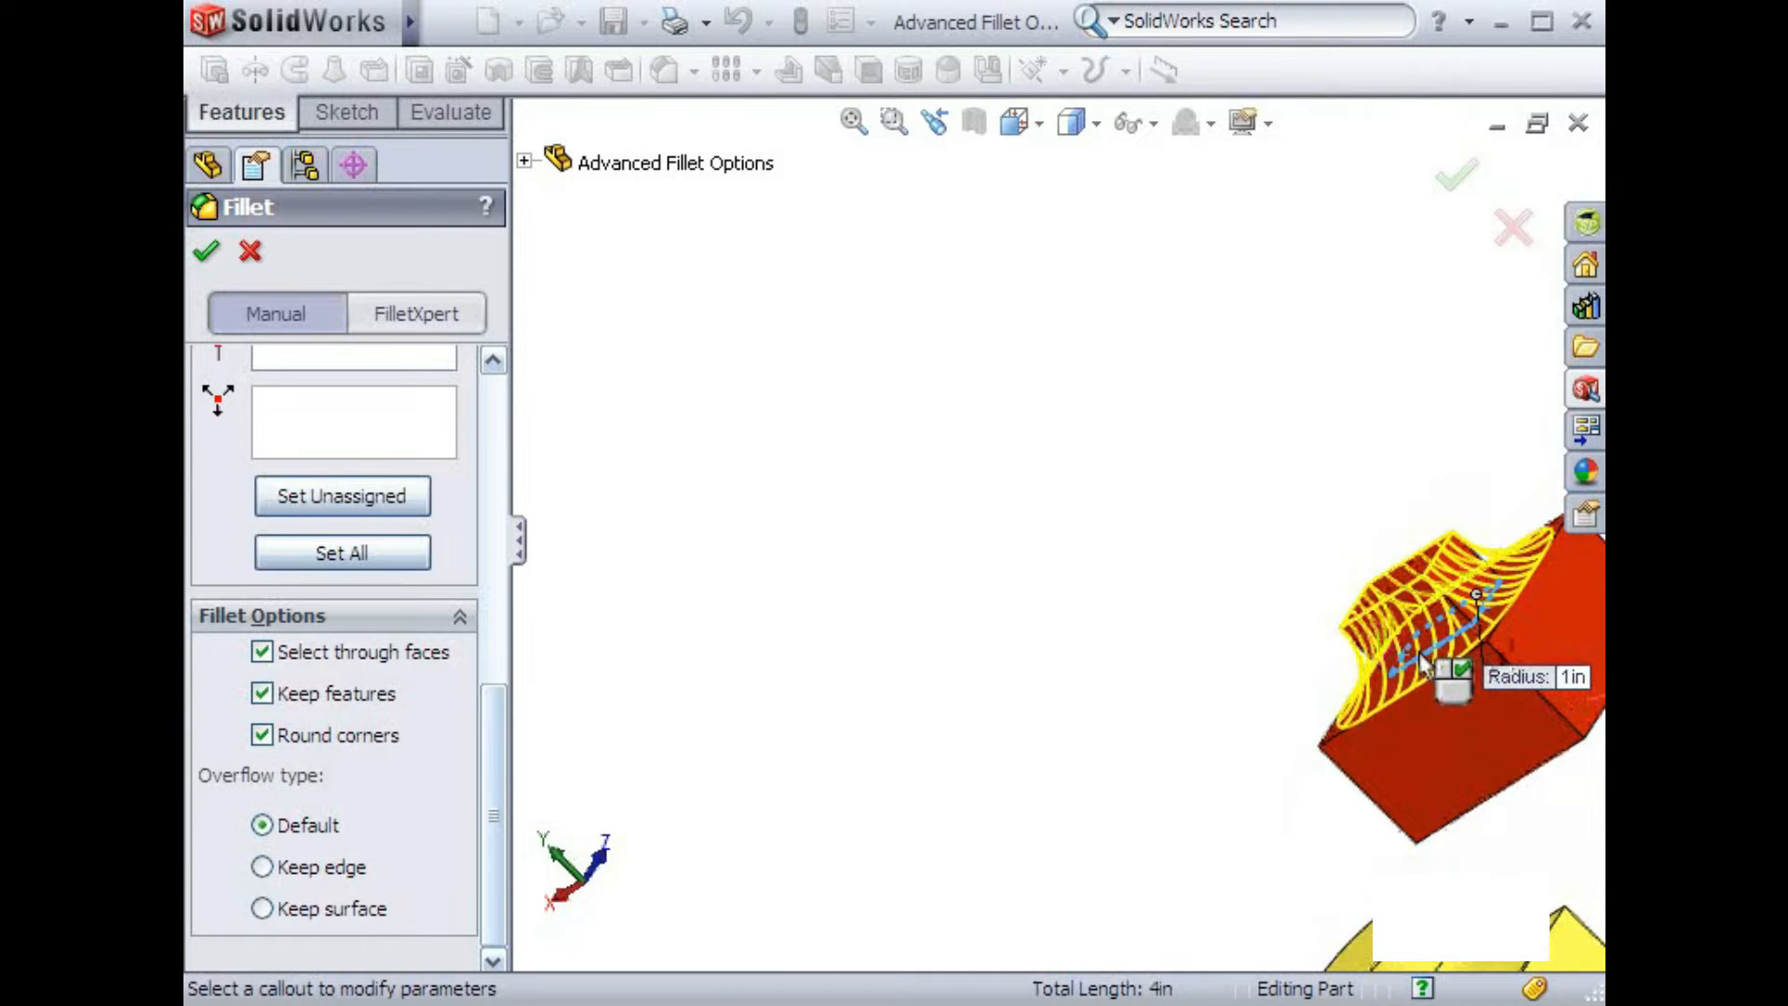
{"action": "left_click", "coordinate": [932, 124]}
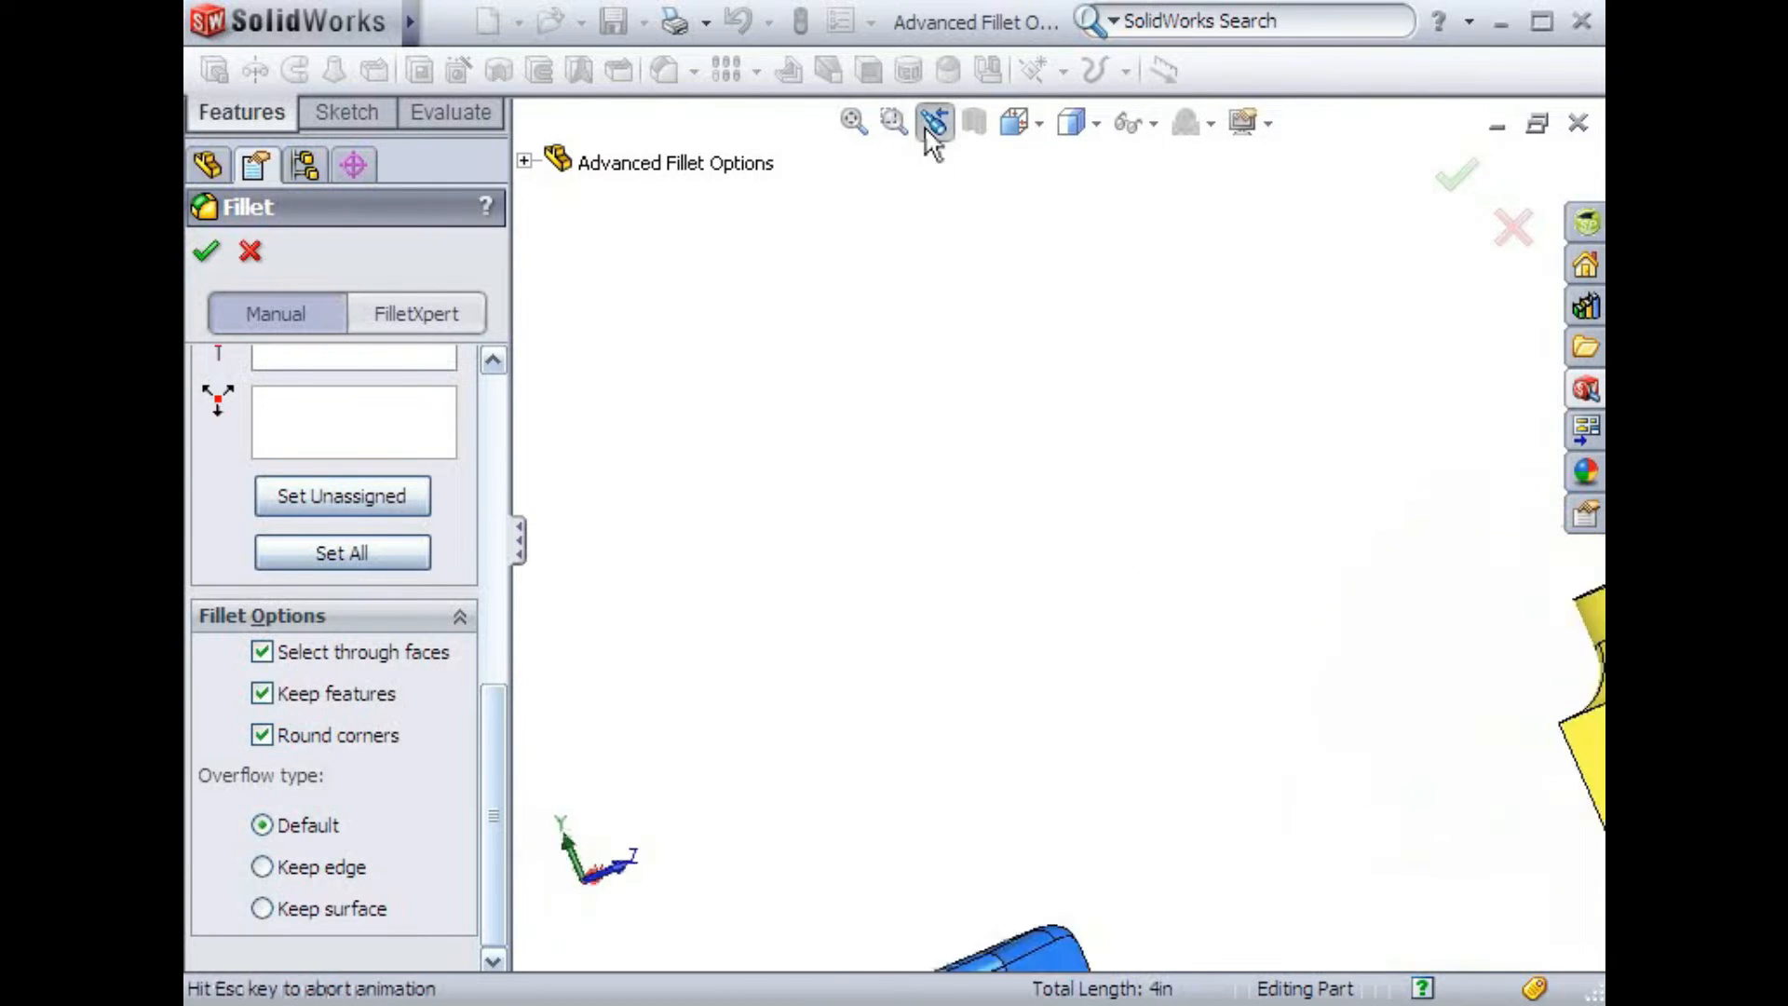
{"action": "left_click", "coordinate": [1452, 186]}
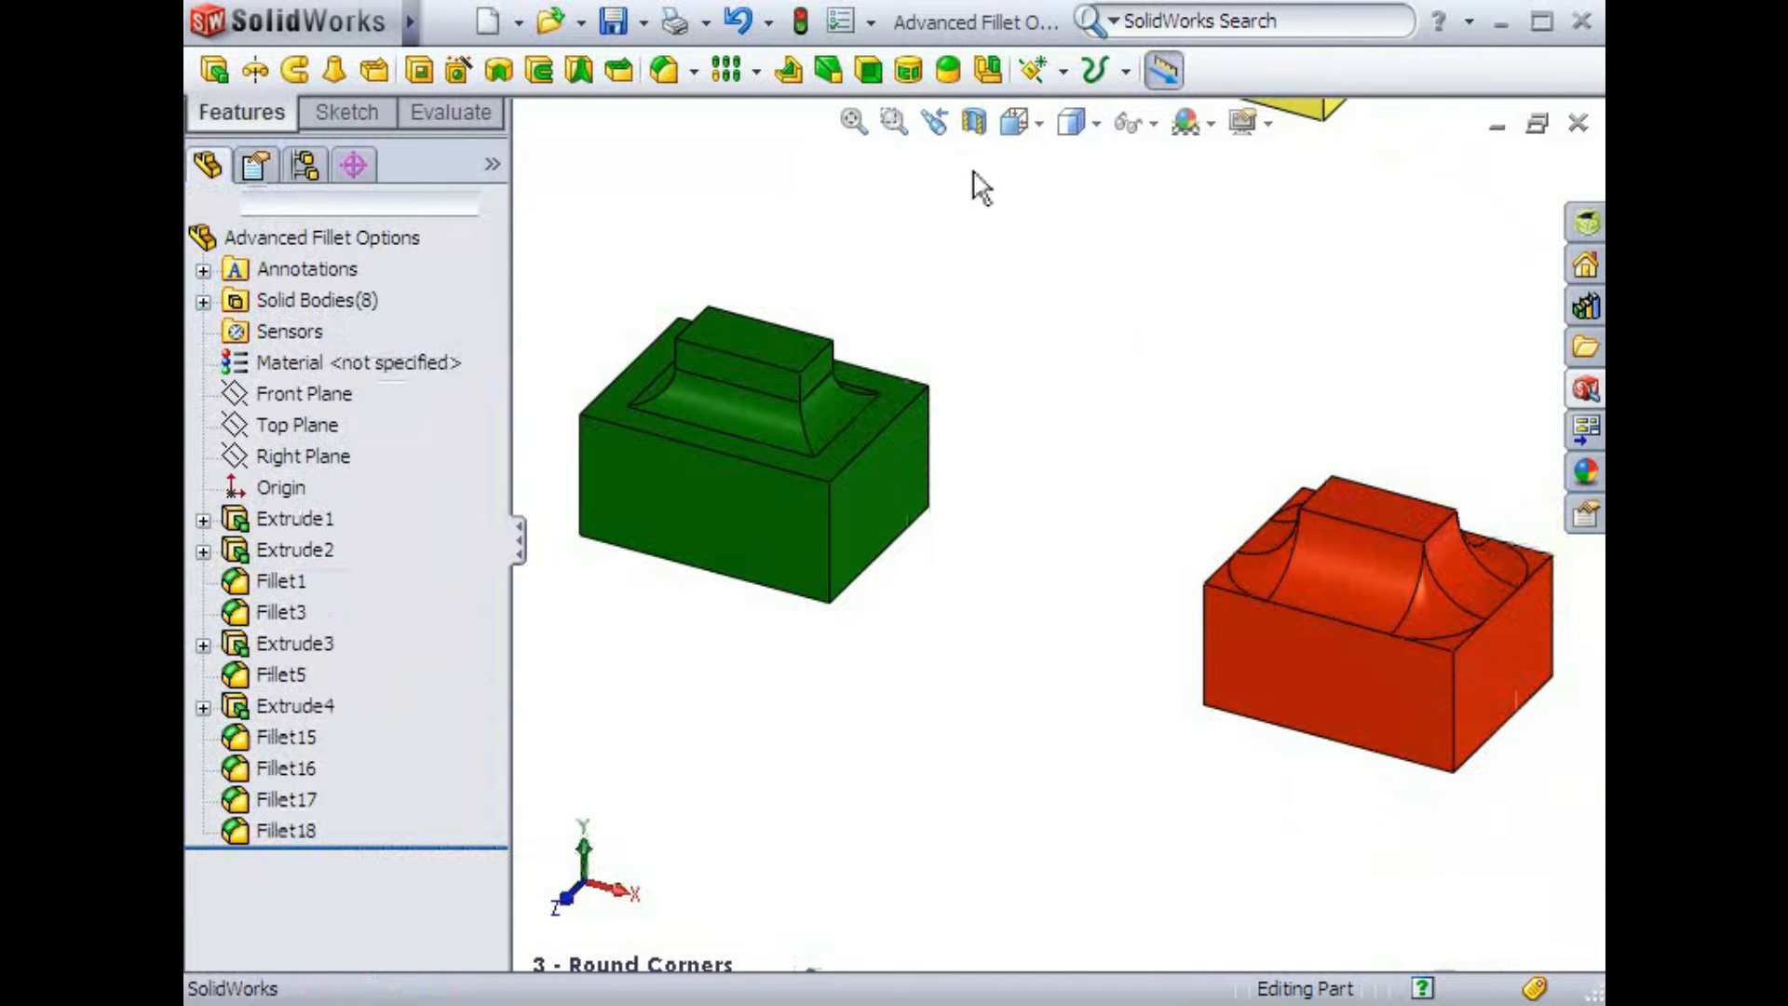
Fillet the purple box's circular boss base edge at 1 in with overflow type set to Keep surface
{"action": "key", "text": "space"}
{"action": "double_click", "coordinate": [1014, 326]}
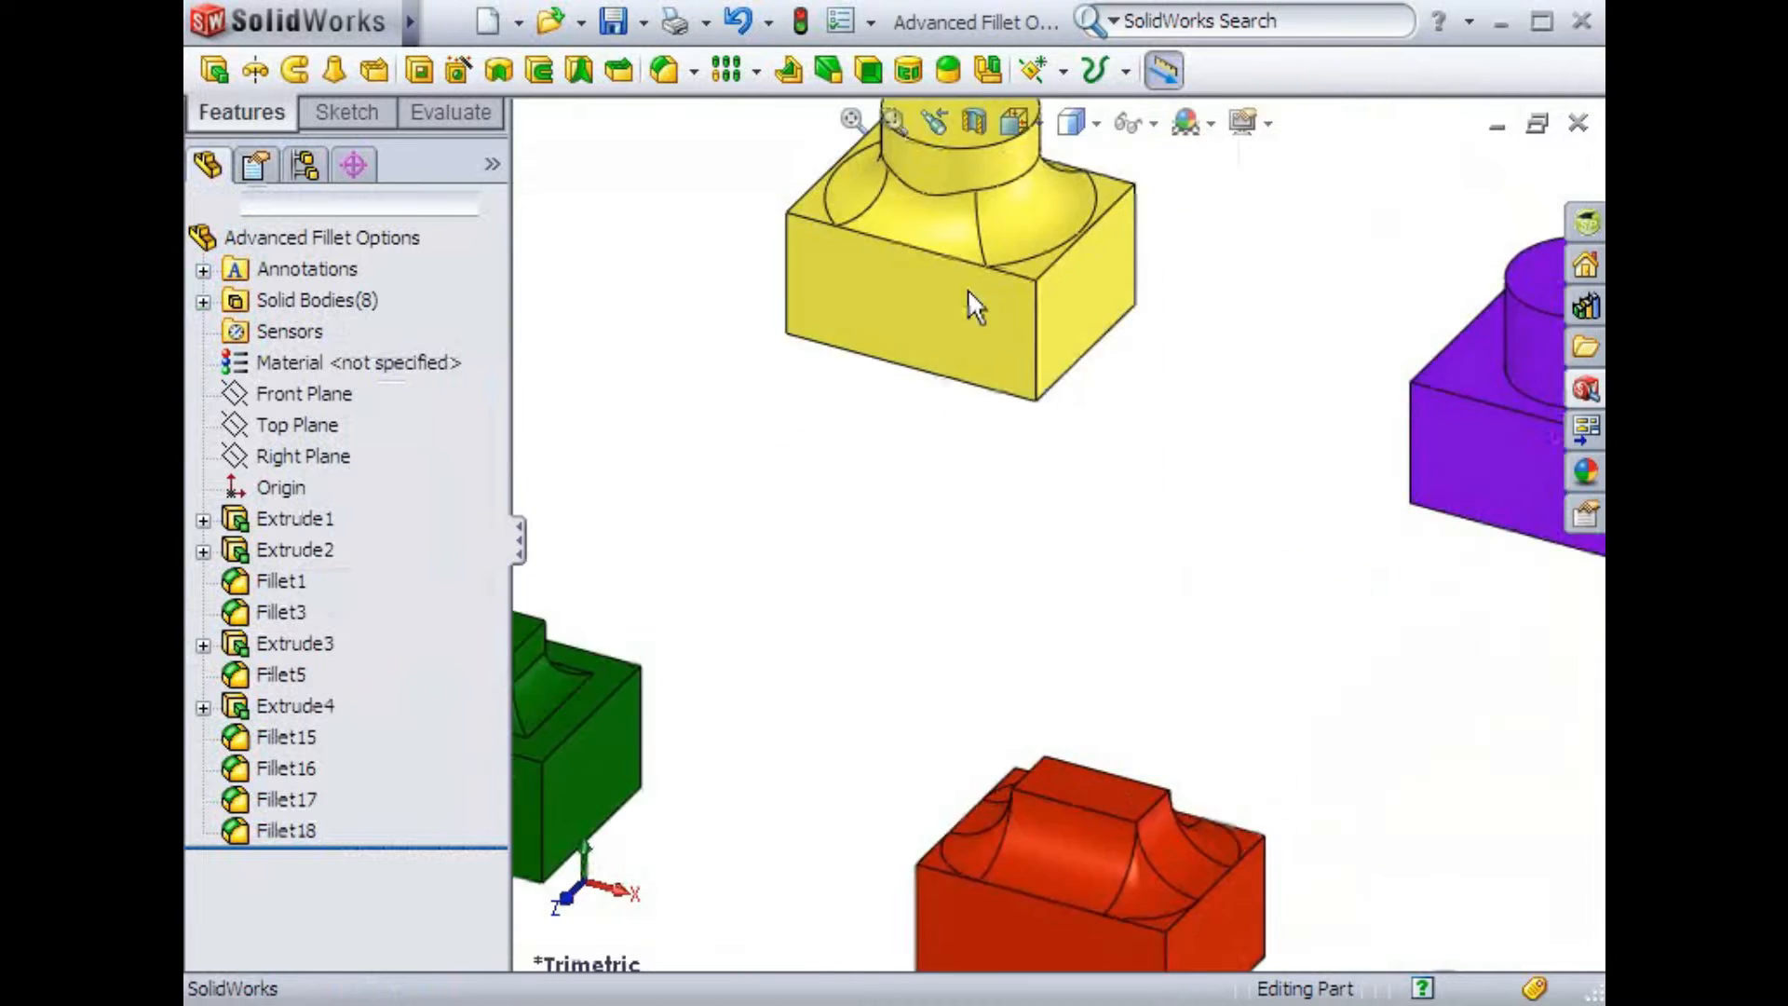
{"action": "left_click", "coordinate": [668, 70]}
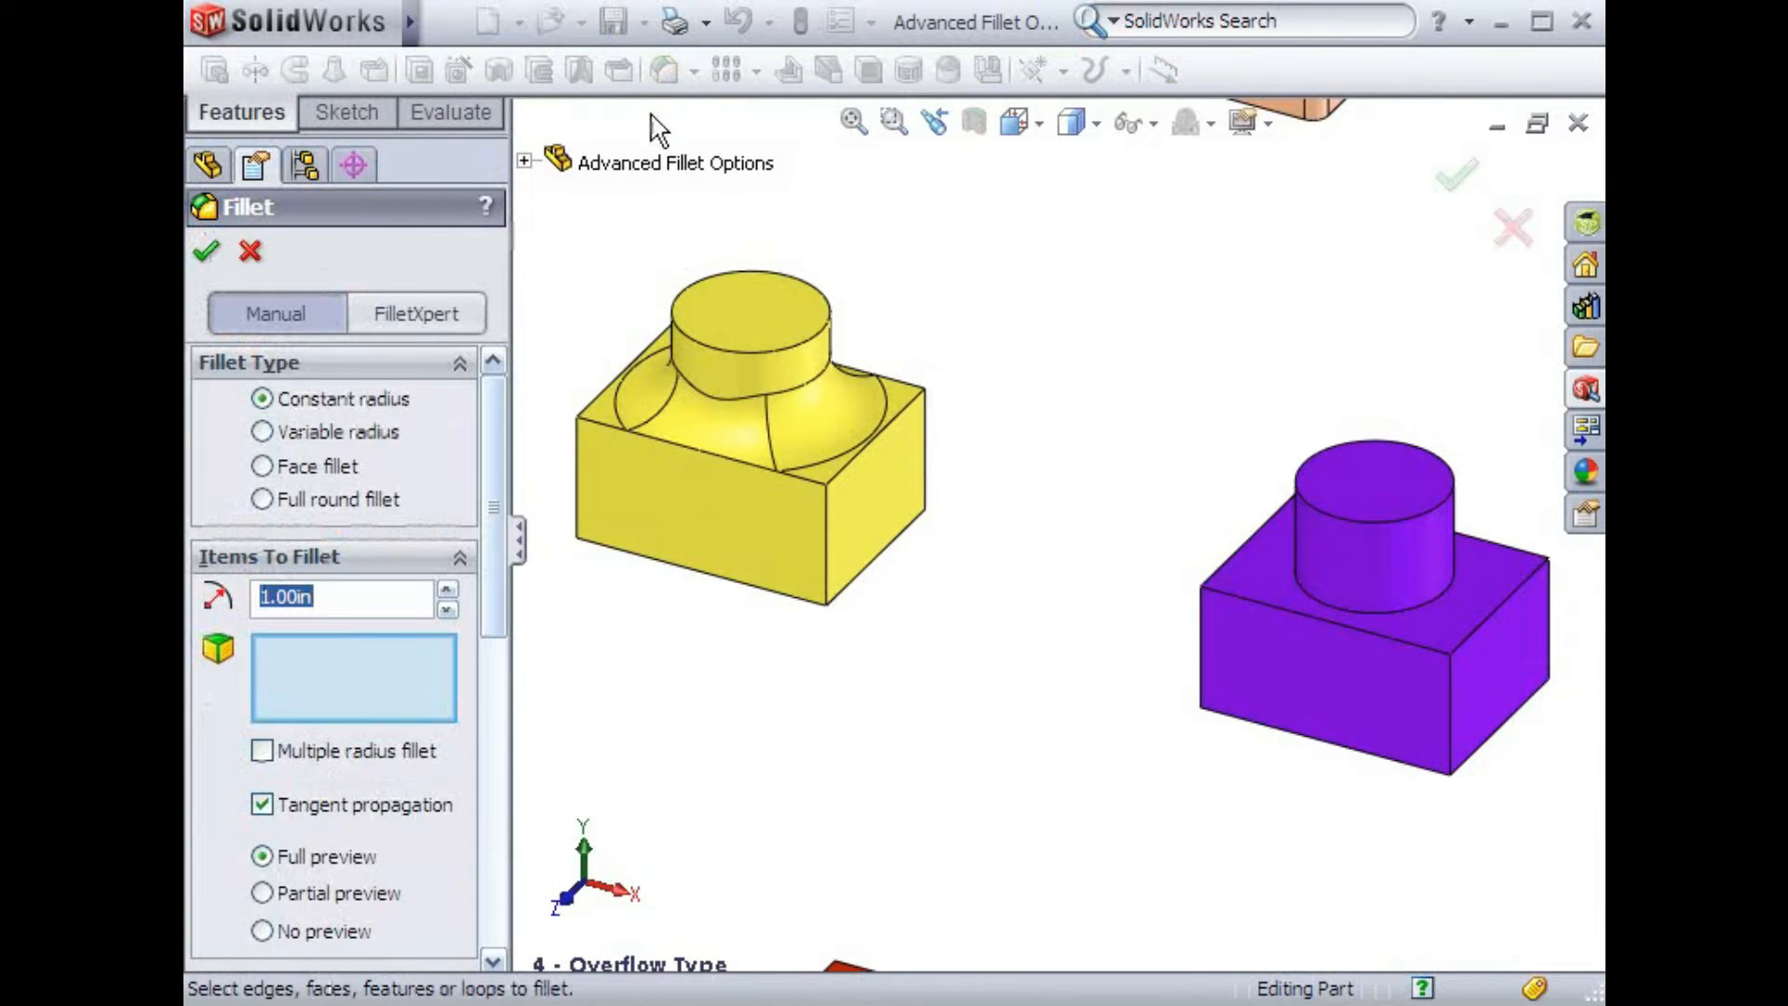
{"action": "left_click_drag", "start_coordinate": [503, 379], "coordinate": [503, 731]}
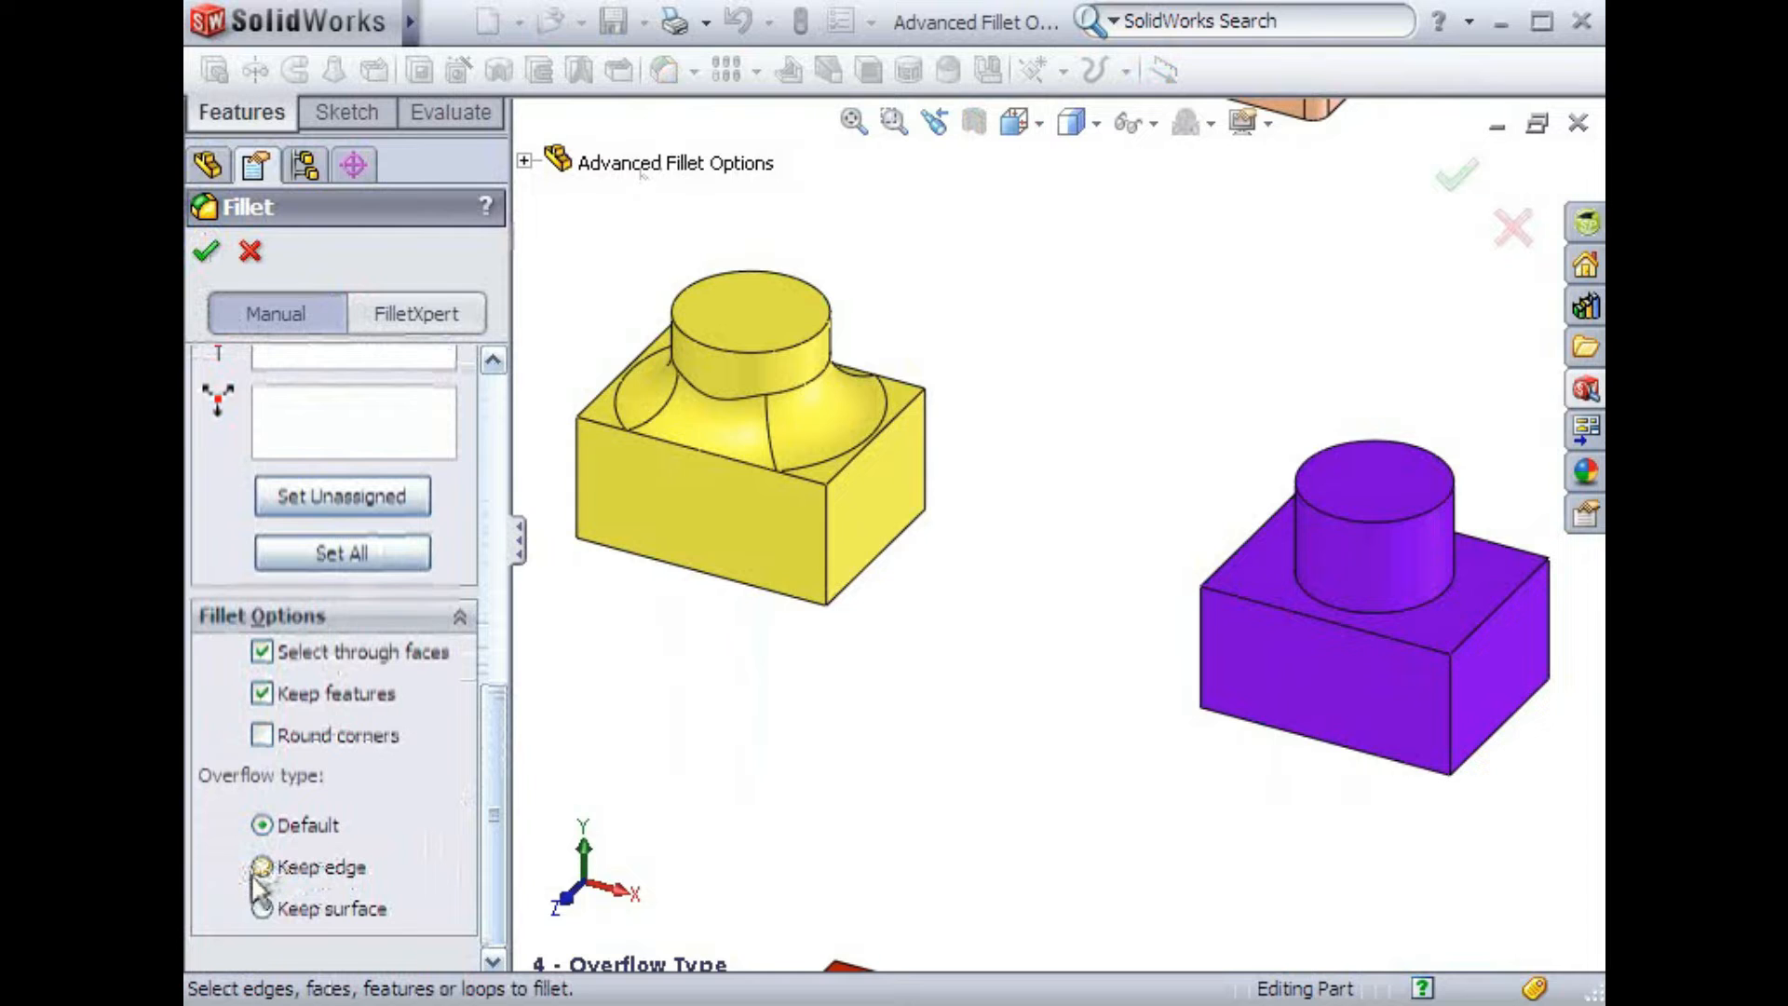
{"action": "left_click", "coordinate": [263, 911]}
{"action": "left_click", "coordinate": [1337, 606]}
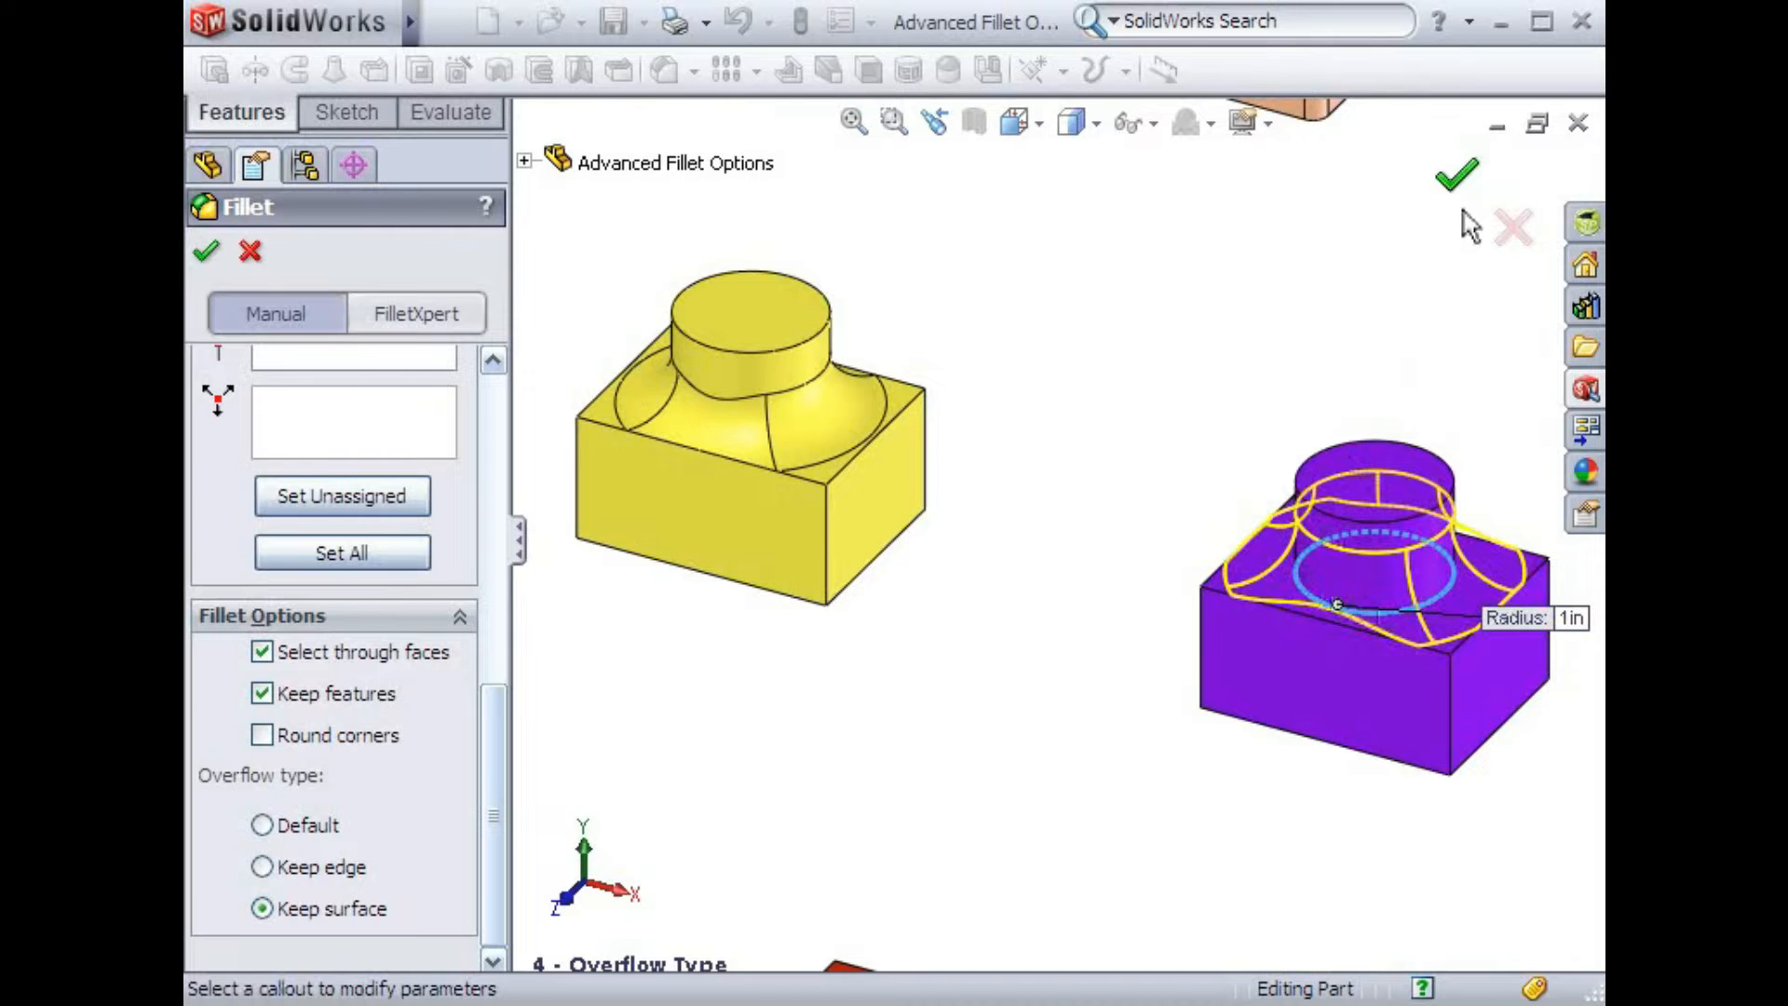
{"action": "left_click", "coordinate": [1456, 177]}
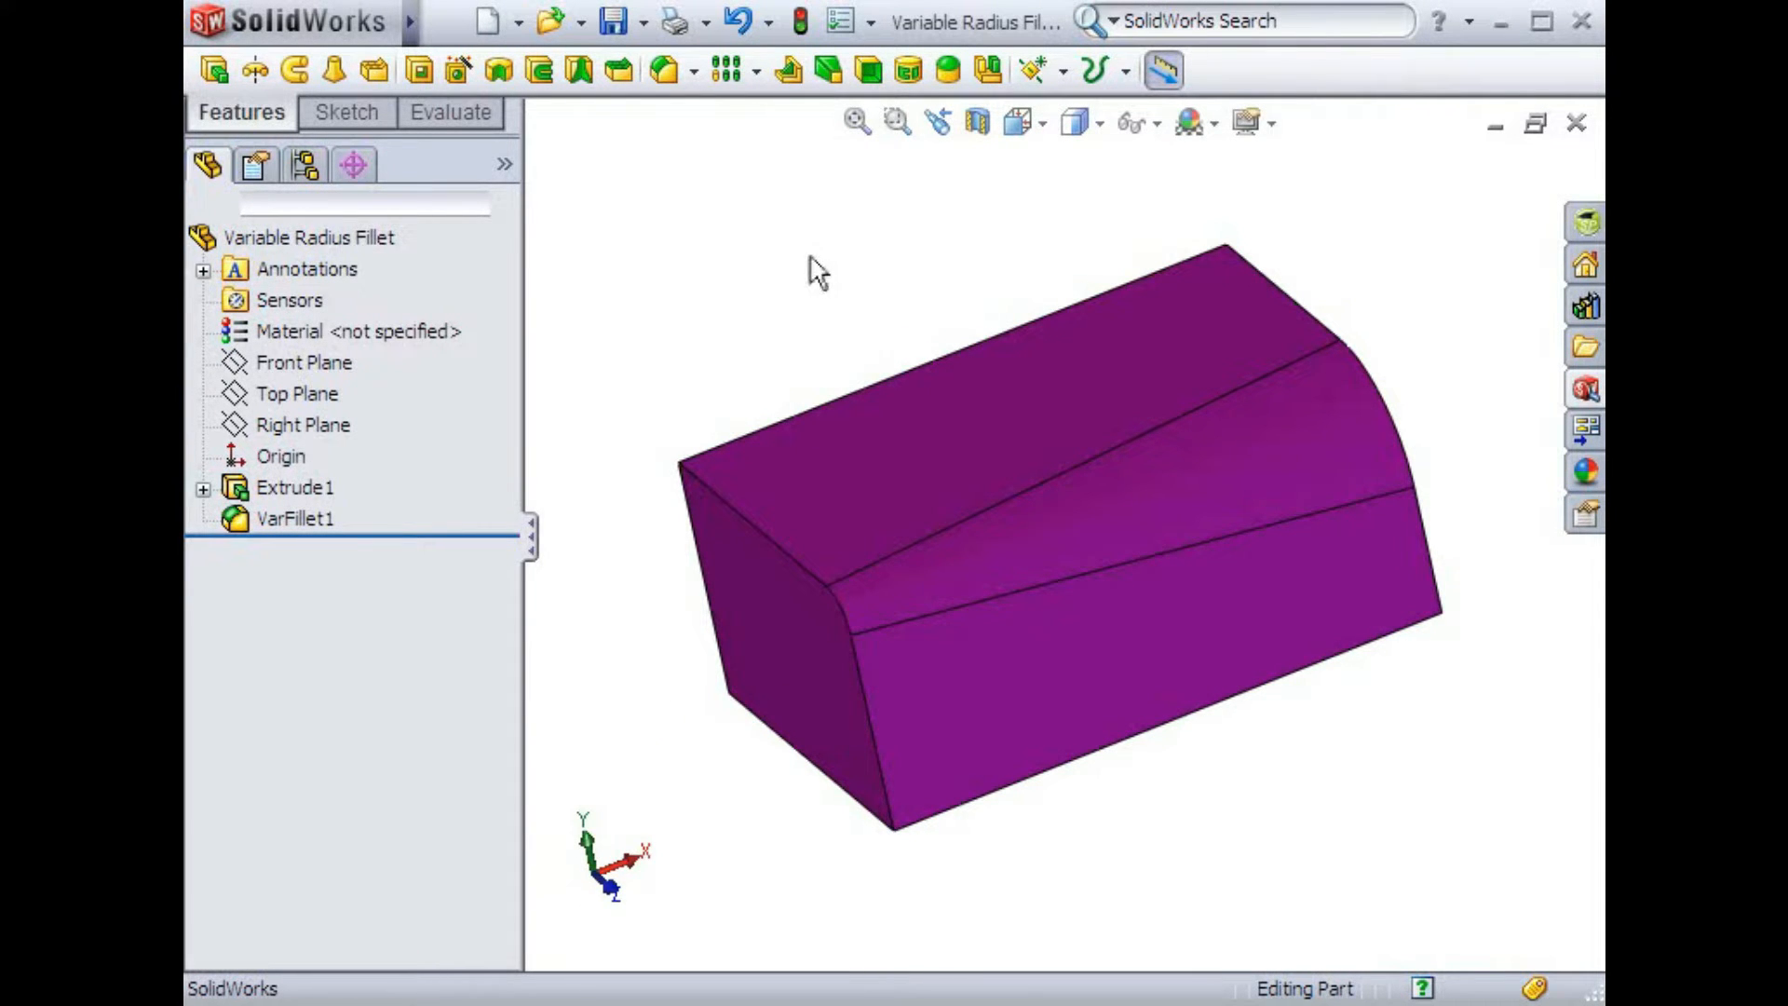
Start a variable radius fillet and select the purple block's front top edge, moving the radius callouts aside
{"action": "left_click", "coordinate": [664, 71]}
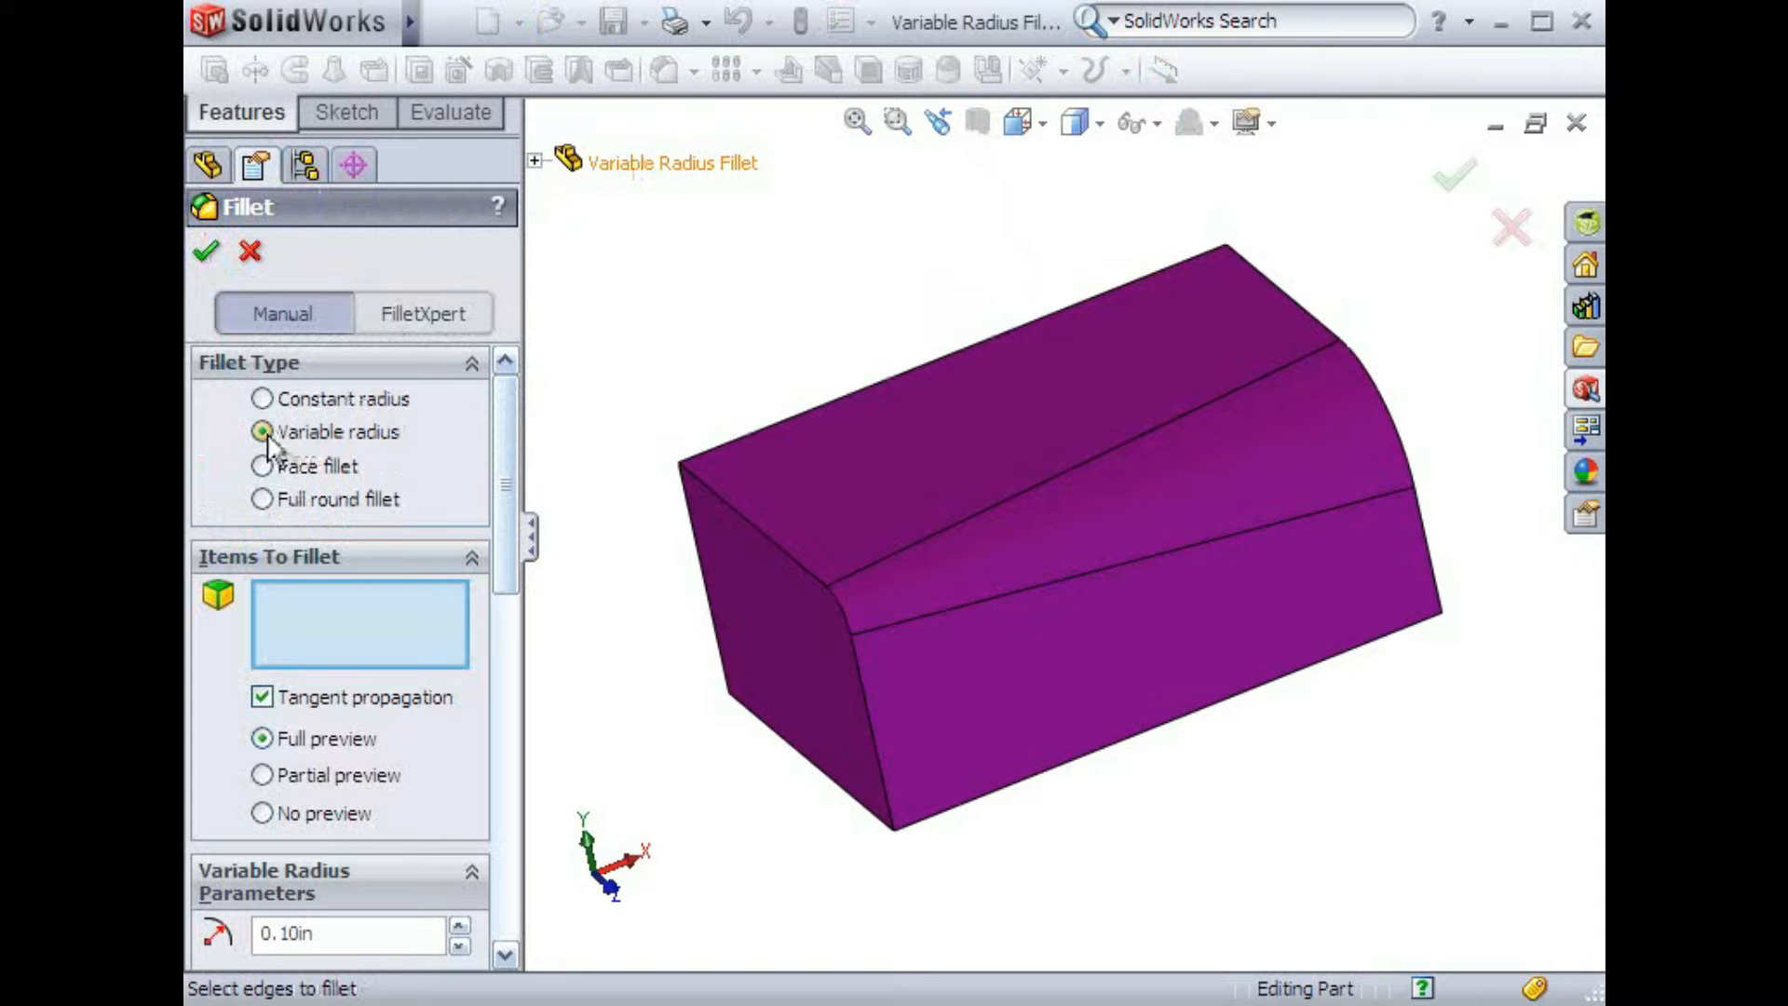
{"action": "scroll", "coordinate": [494, 471], "scroll_direction": "down", "scroll_amount": 1}
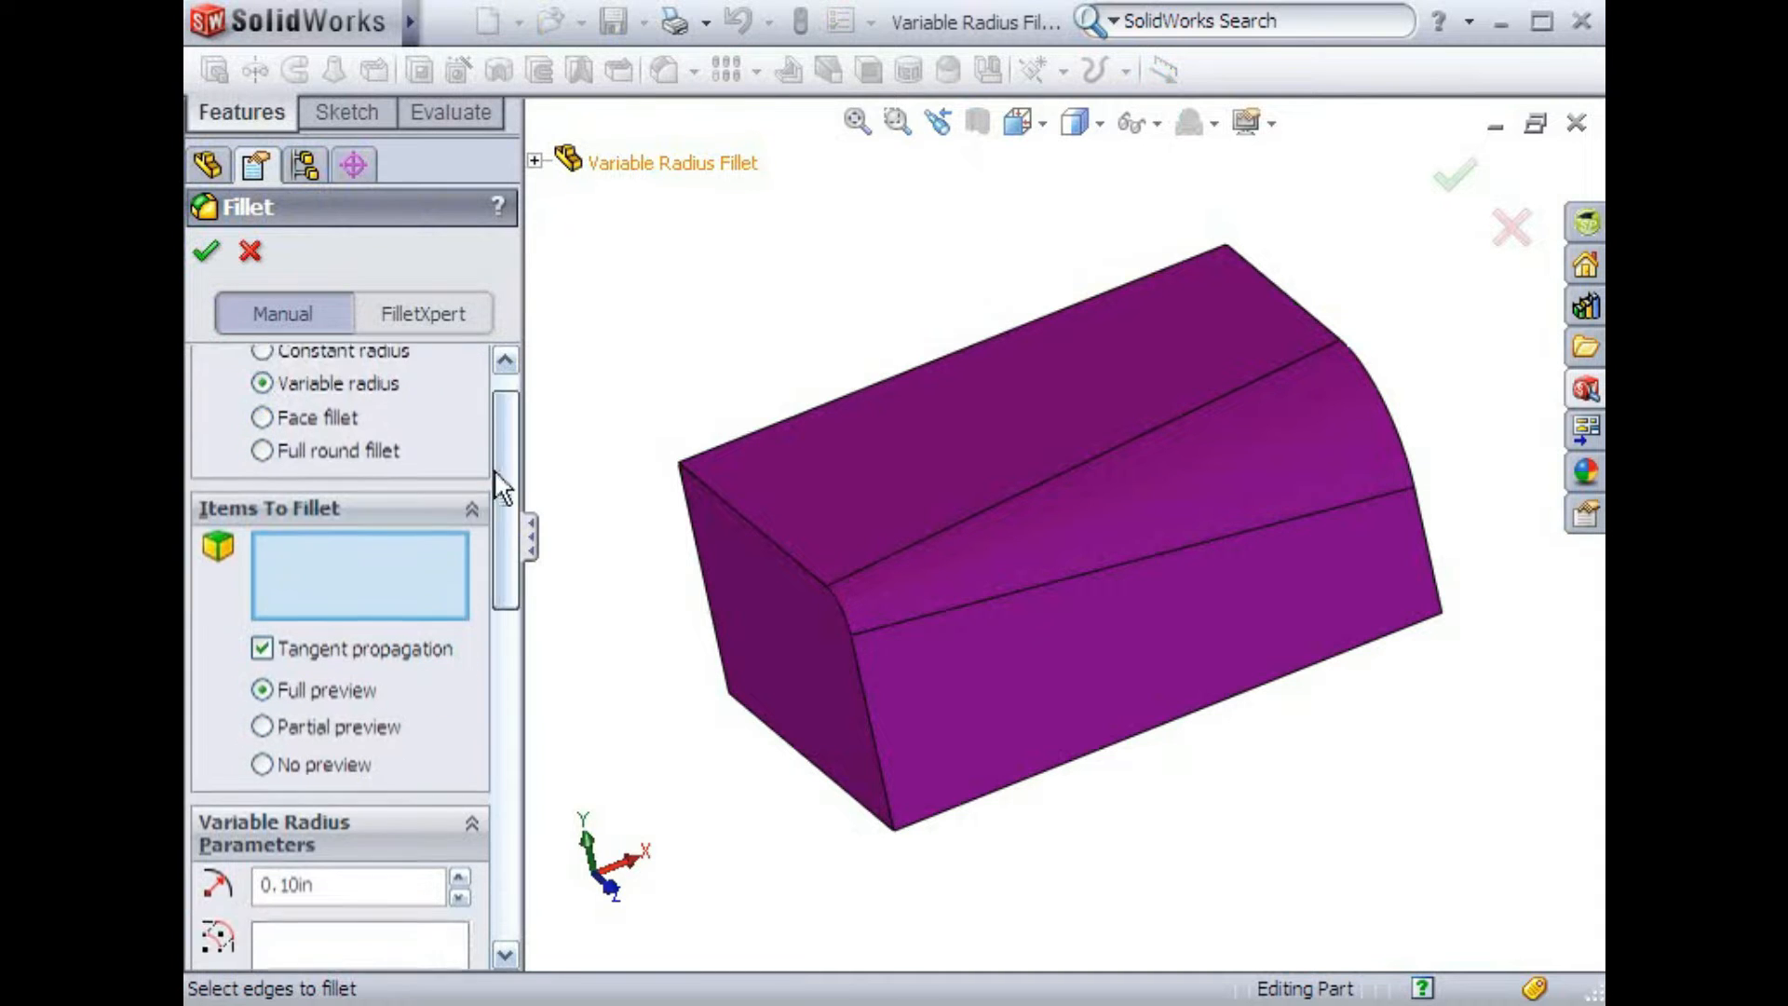
{"action": "scroll", "coordinate": [494, 475], "scroll_direction": "down", "scroll_amount": 2}
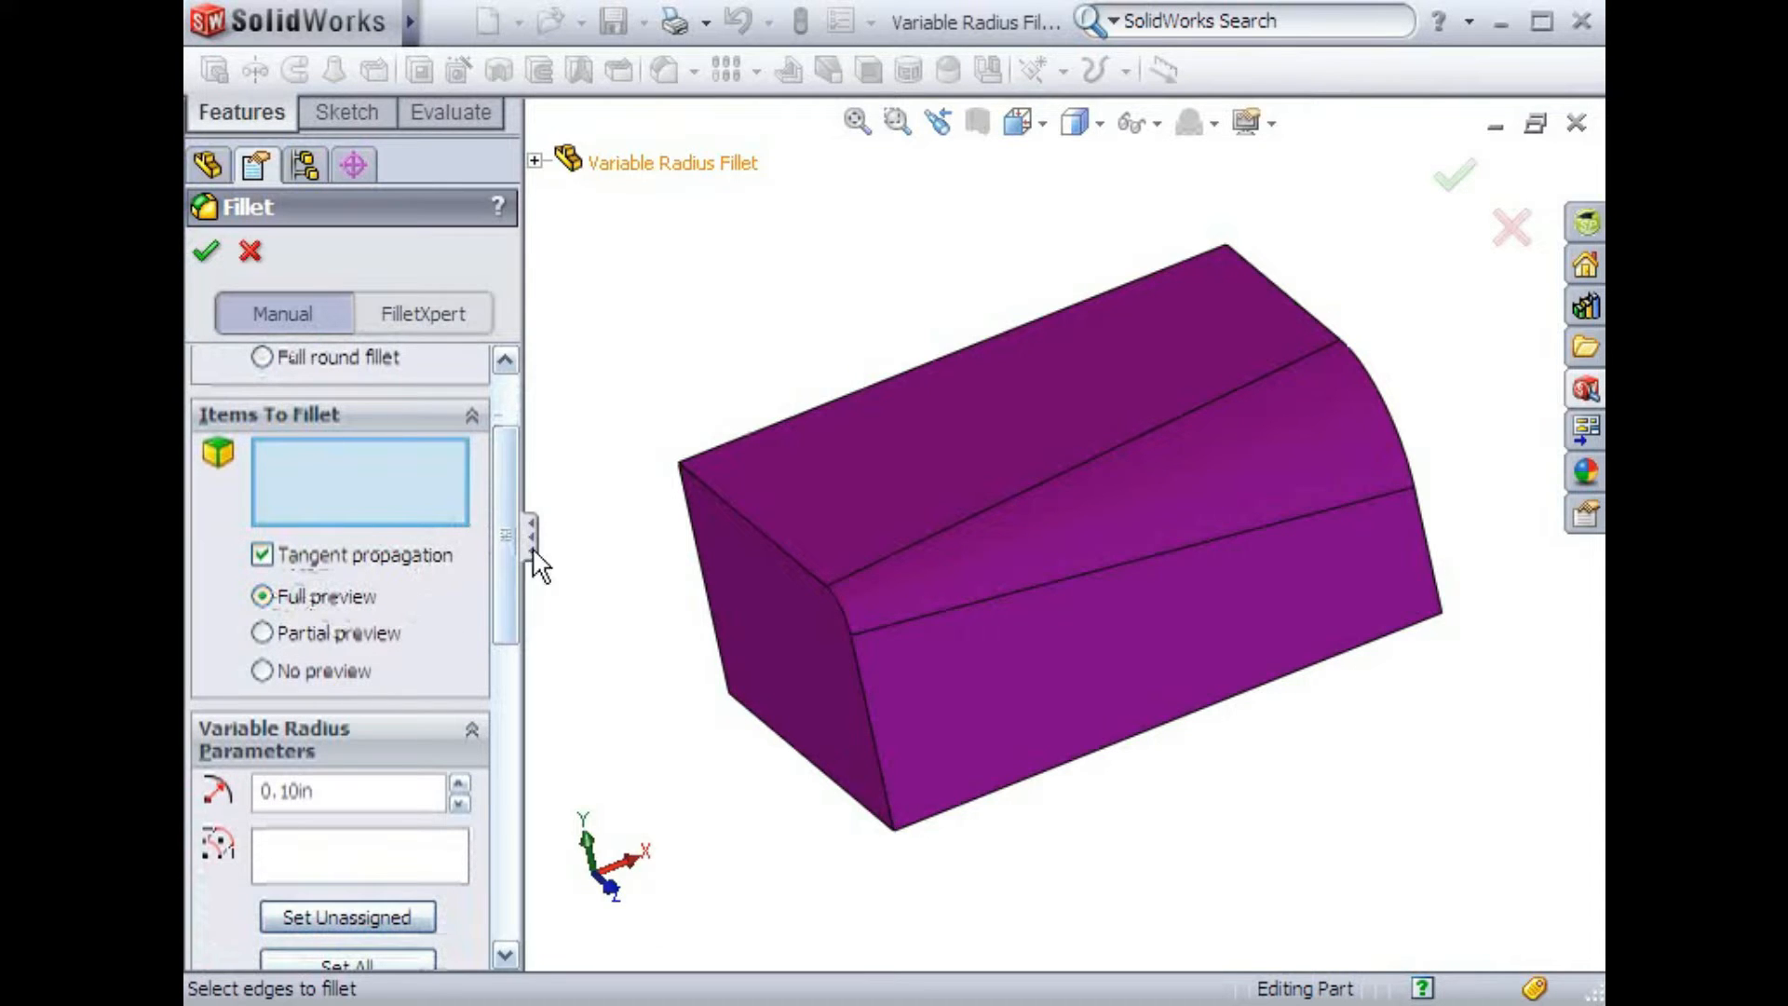
{"action": "left_click", "coordinate": [818, 406]}
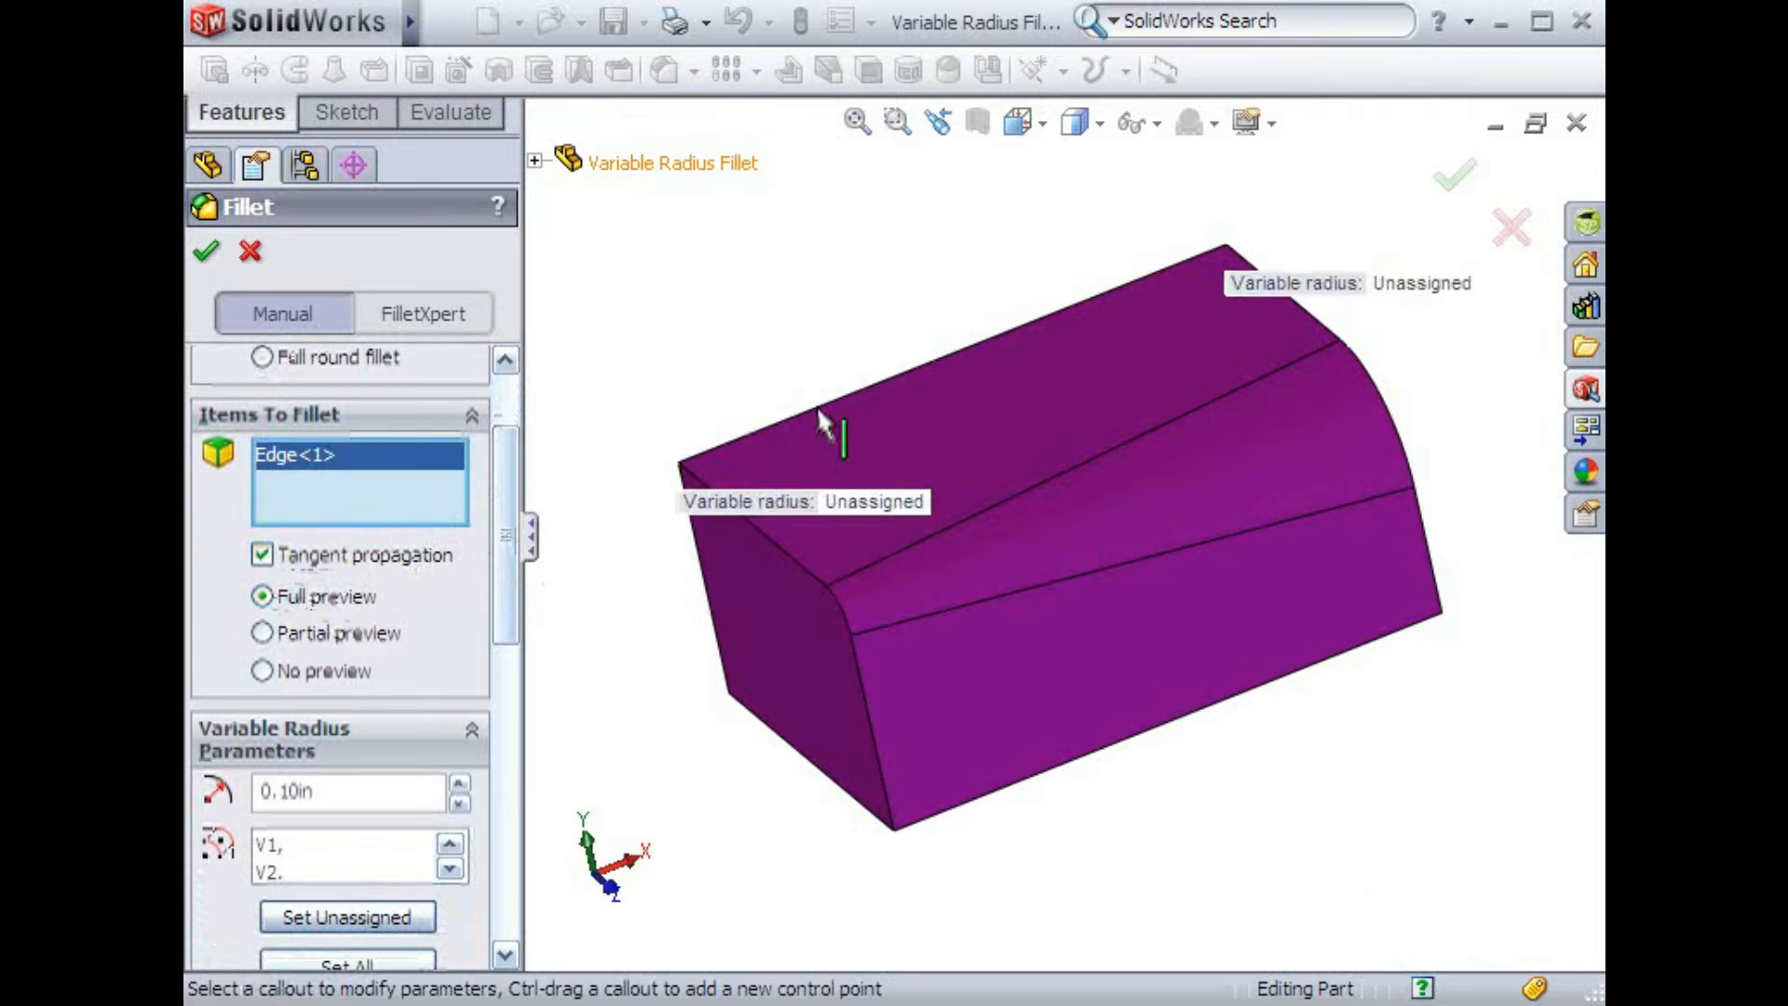
{"action": "middle_click_drag", "start_coordinate": [718, 643], "coordinate": [993, 767]}
{"action": "left_click_drag", "start_coordinate": [742, 443], "coordinate": [676, 535]}
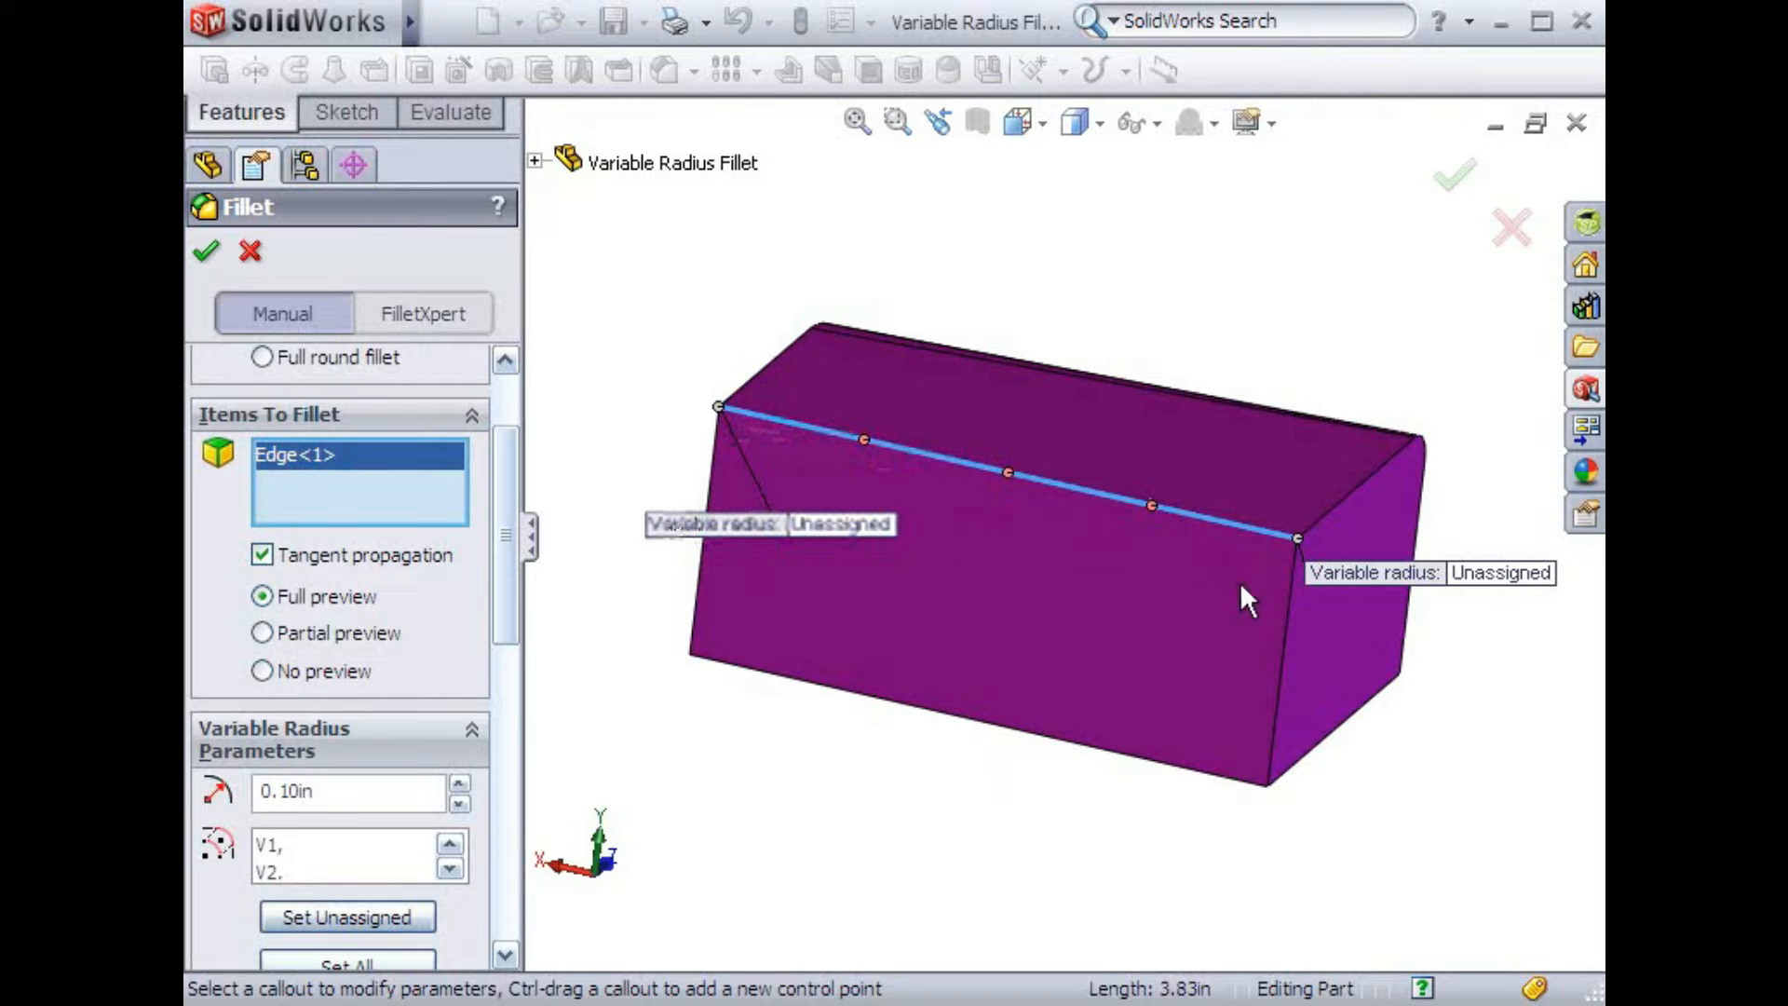
{"action": "left_click_drag", "start_coordinate": [1315, 579], "coordinate": [1148, 631]}
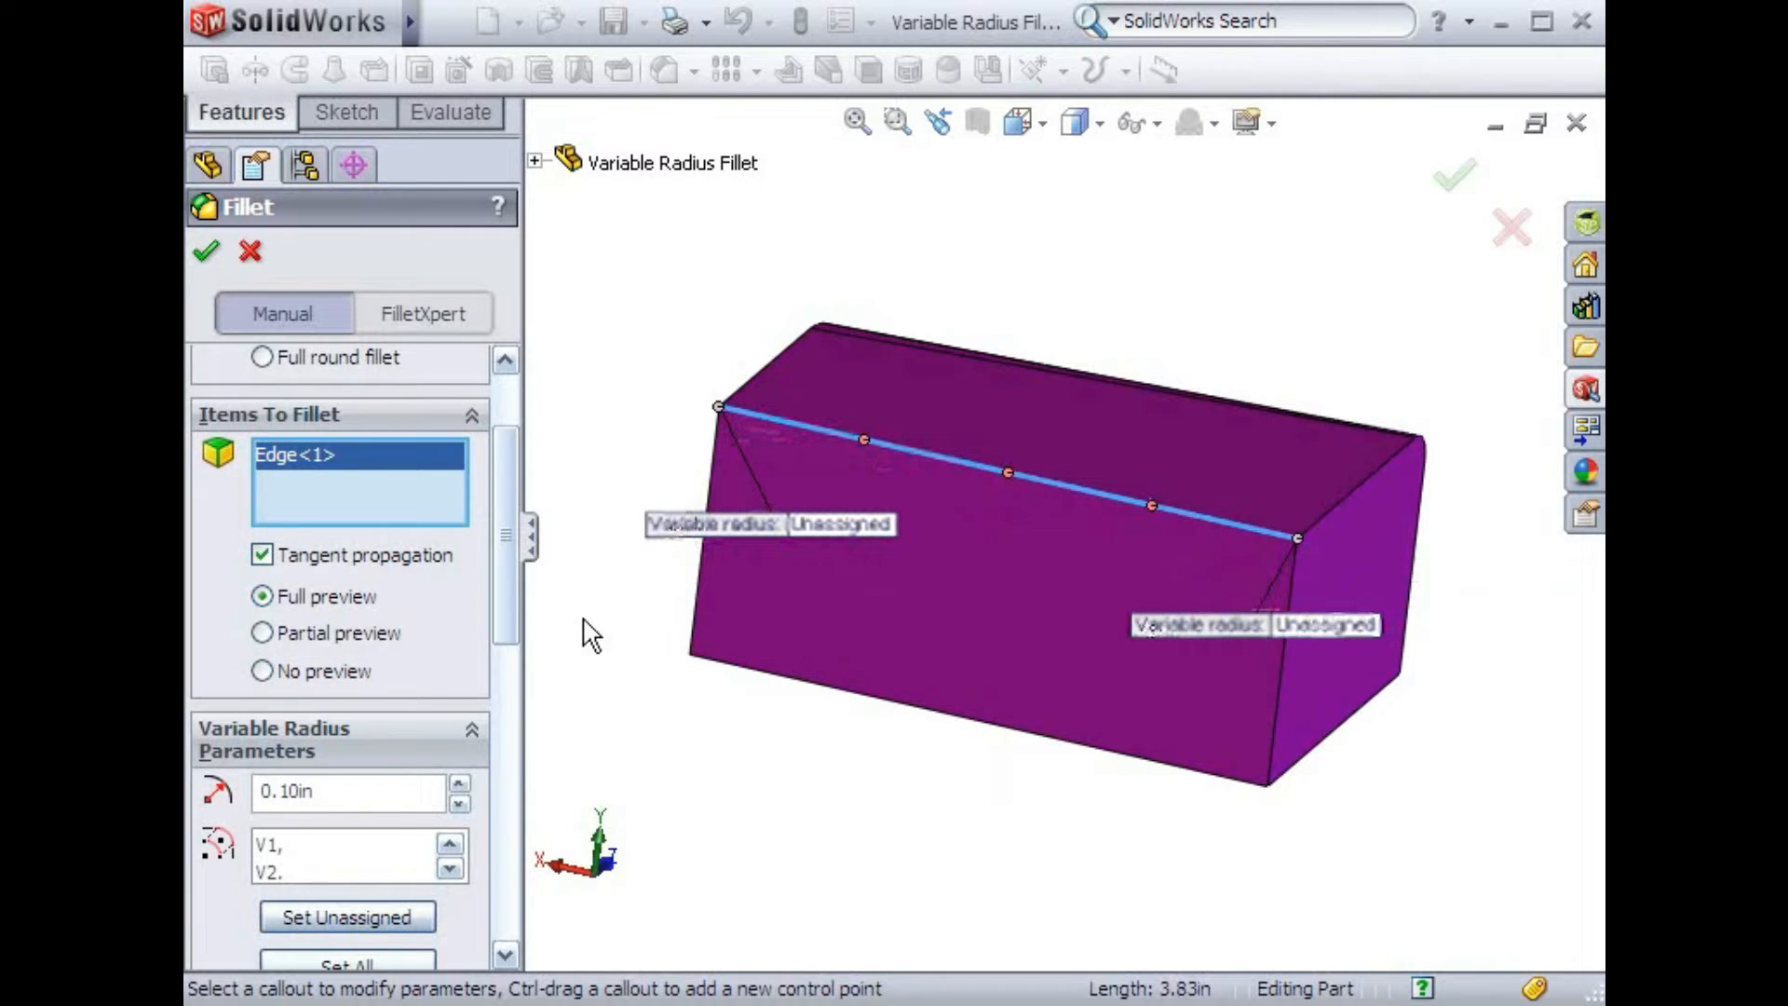
Assign a radius of 0.75 in to vertex V1 and 0.25 in to vertex V2
{"action": "left_click_drag", "start_coordinate": [506, 605], "coordinate": [500, 715]}
{"action": "left_click", "coordinate": [364, 462]}
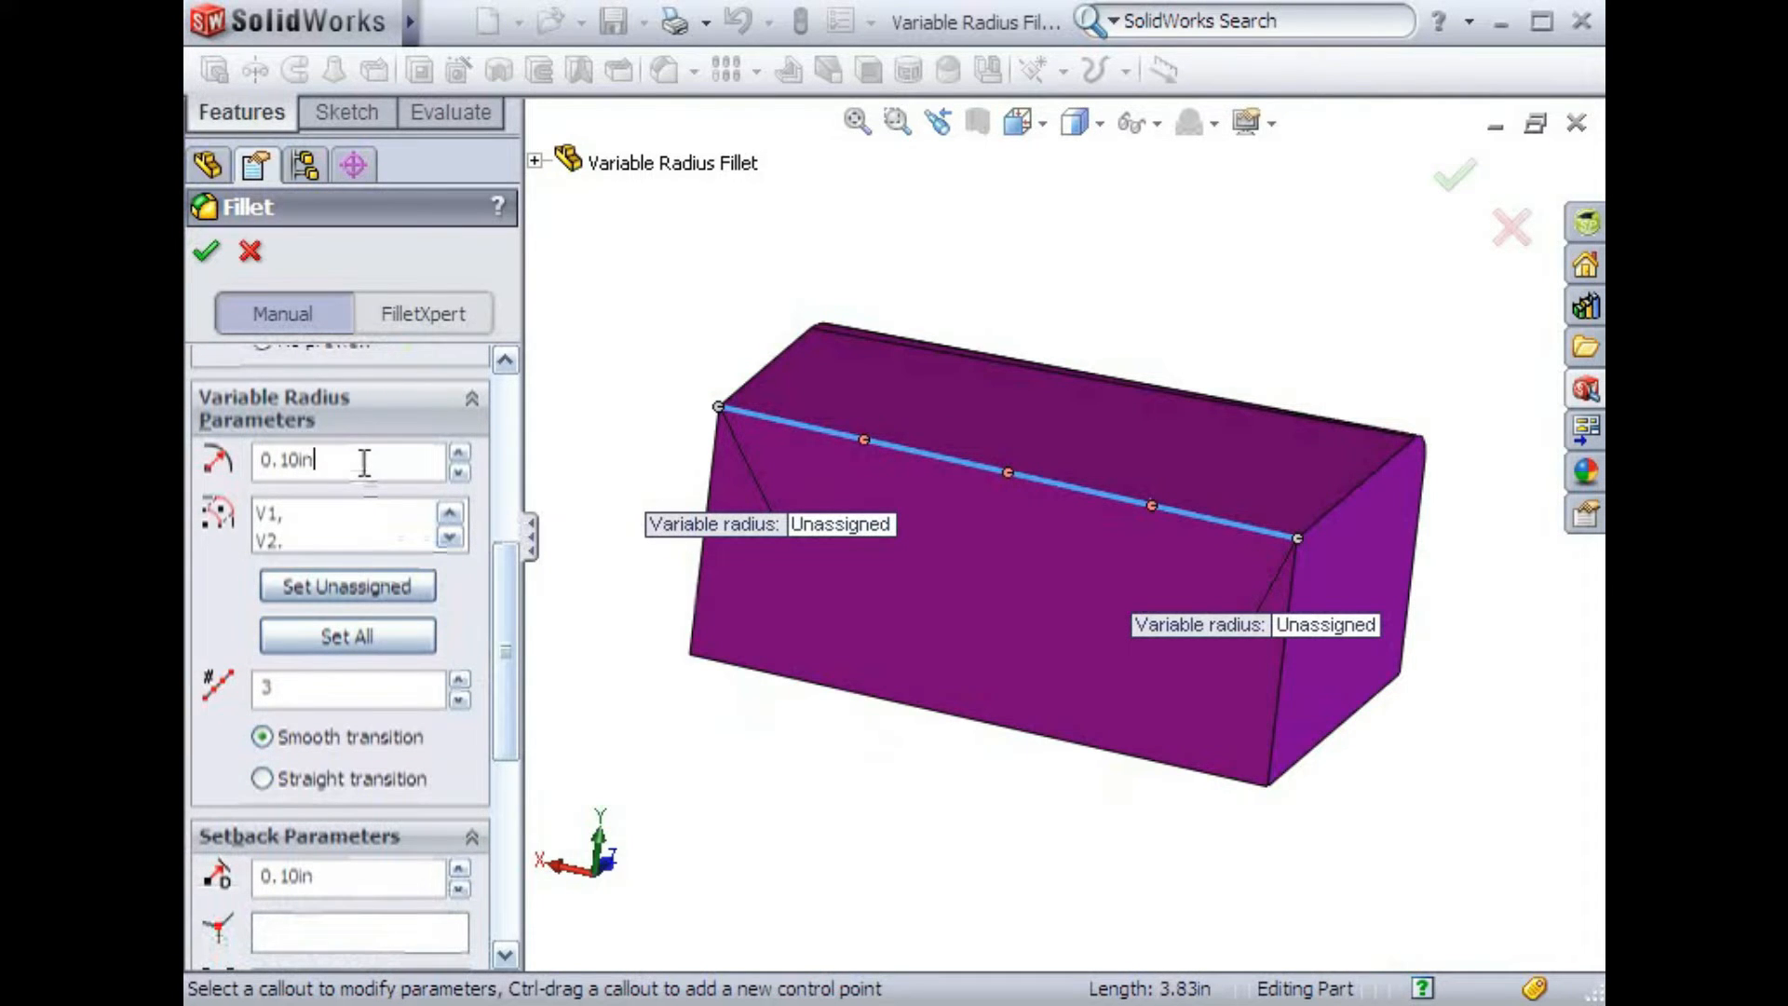
{"action": "left_click", "coordinate": [357, 514]}
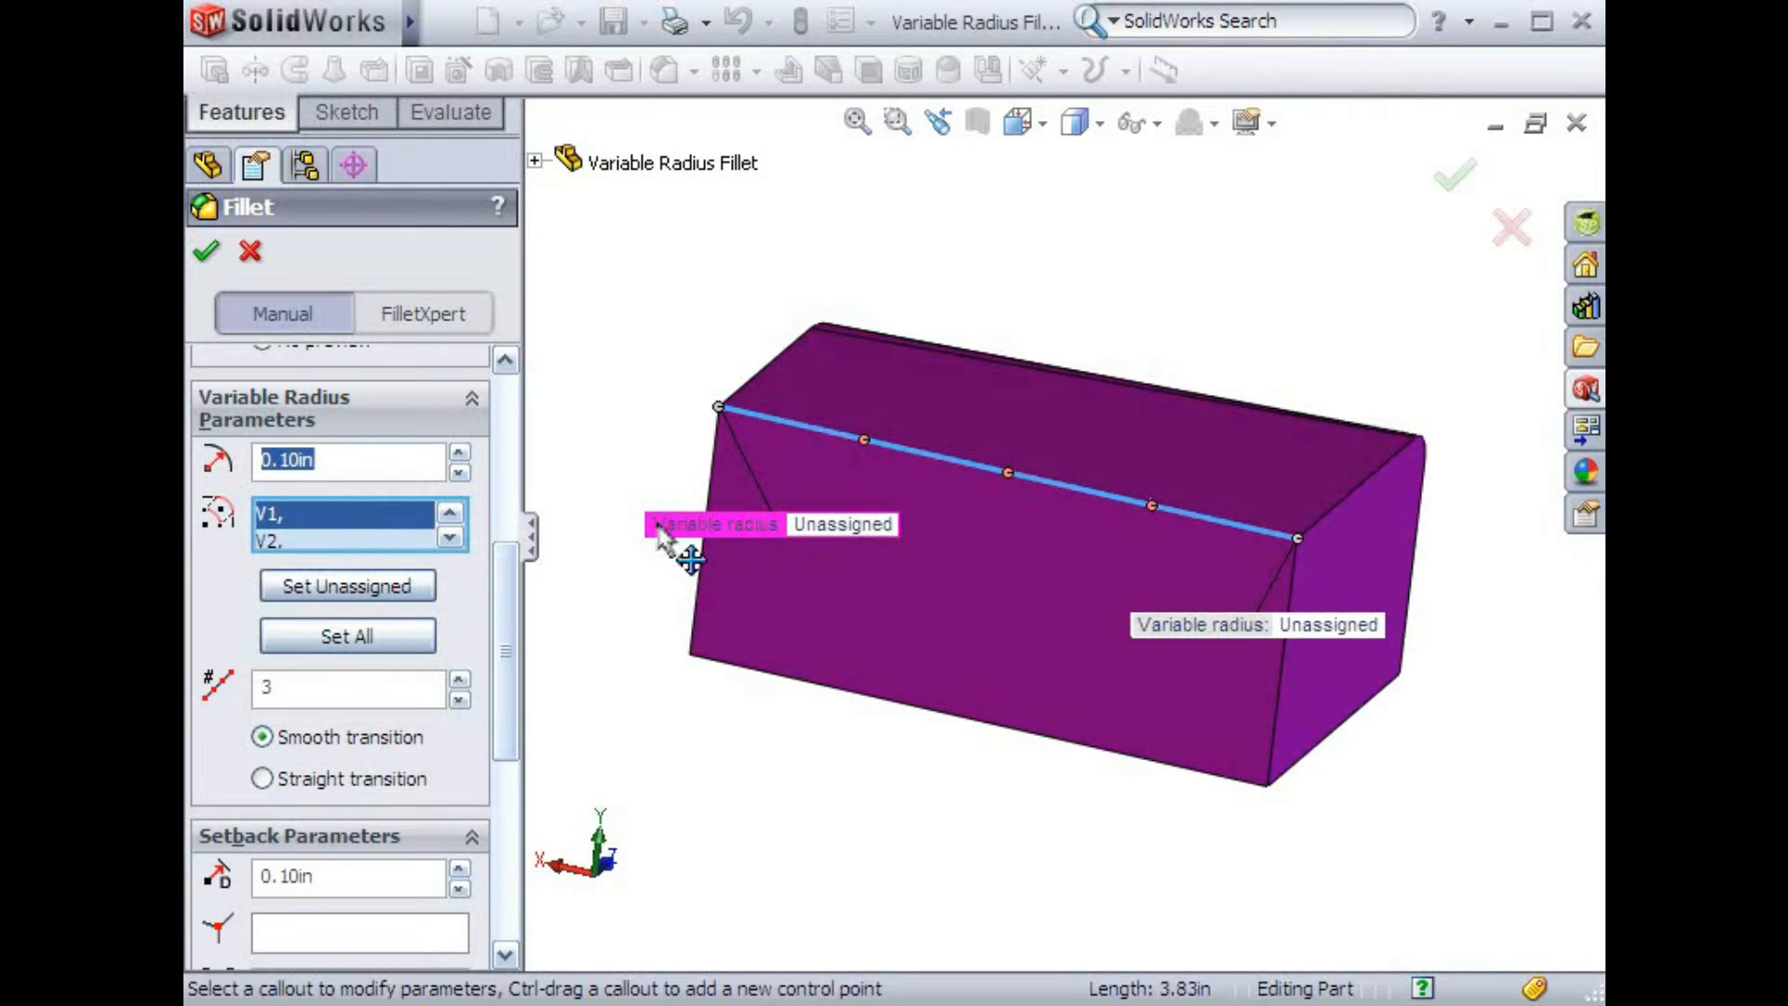
{"action": "type", "text": ".75"}
{"action": "key", "text": "Return"}
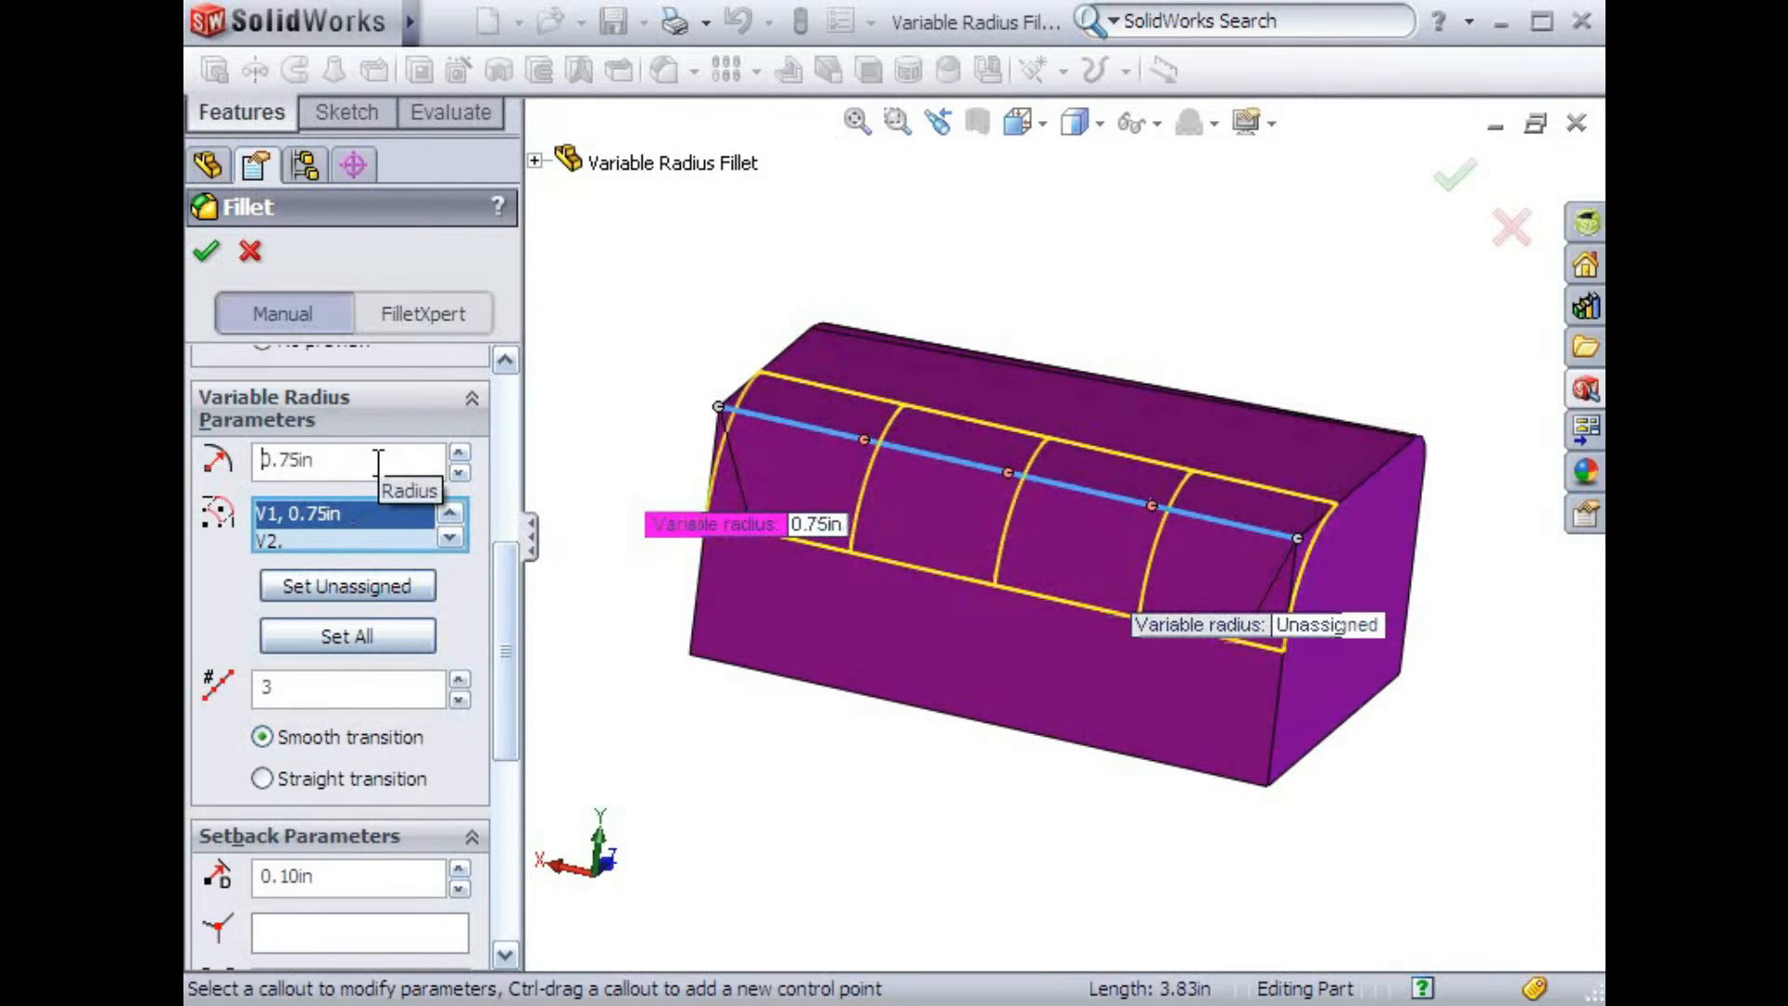
{"action": "left_click", "coordinate": [339, 540]}
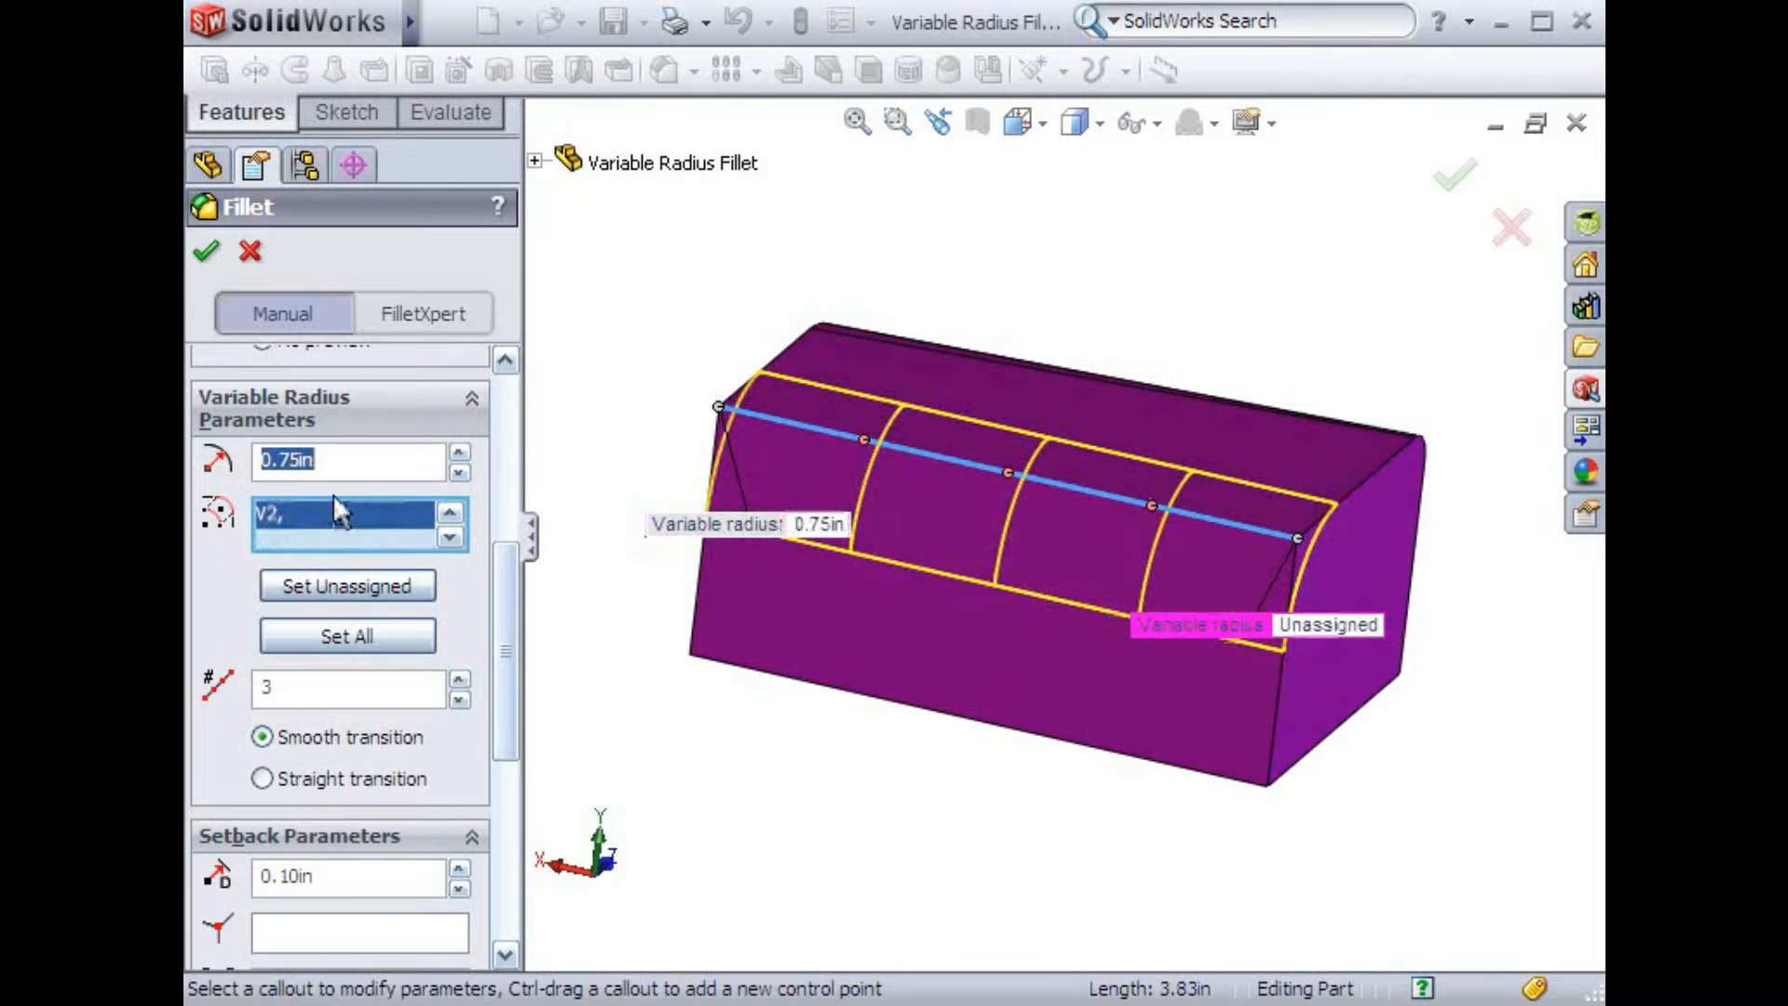
{"action": "type", "text": ".25"}
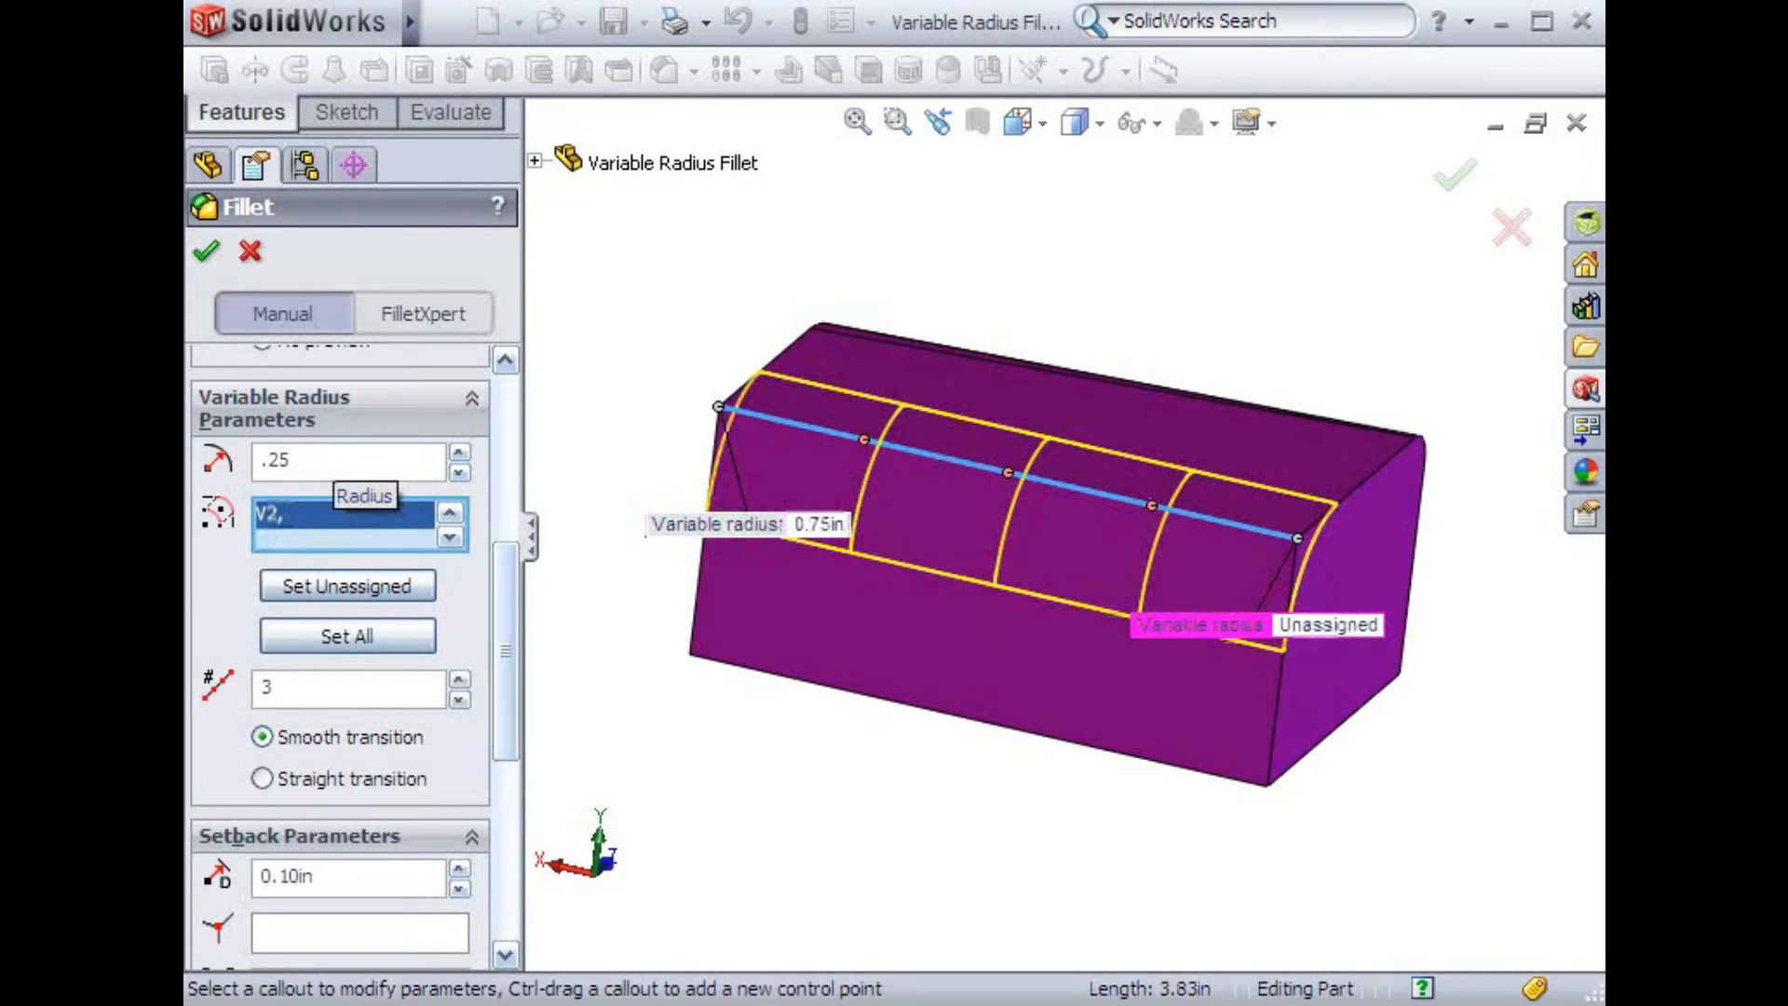
{"action": "key", "text": "Return"}
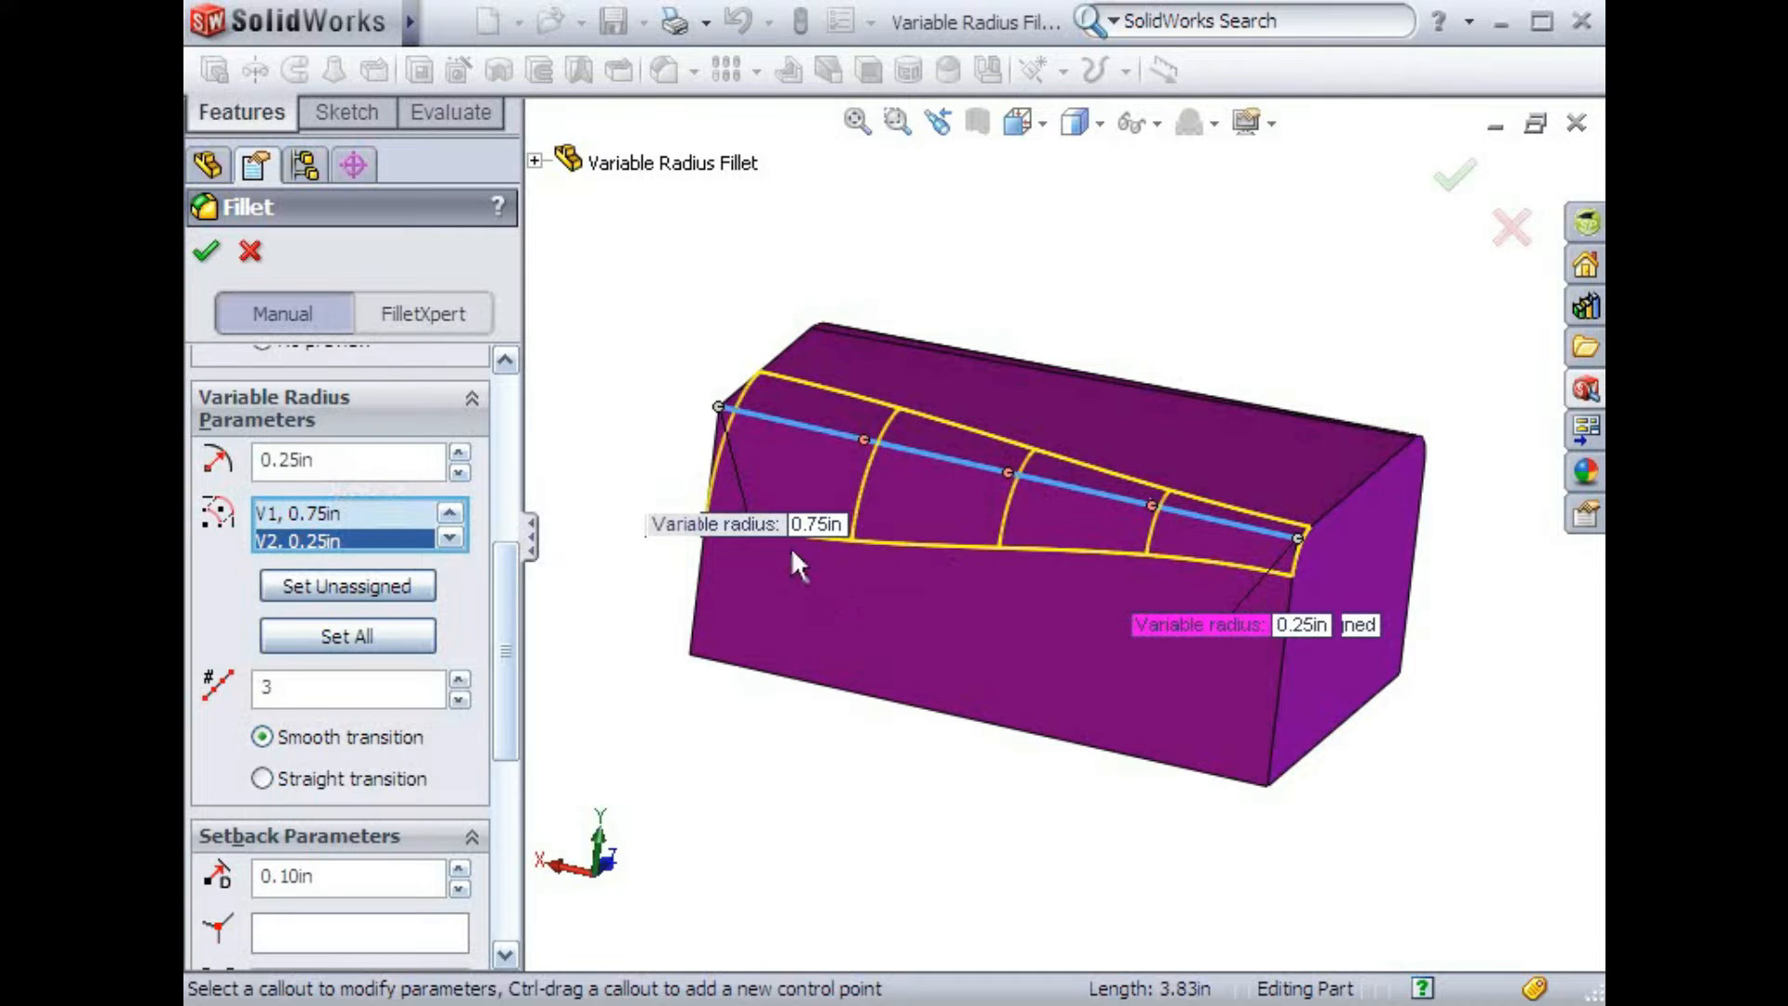
Try Straight transition, switch back to Smooth transition, and accept the variable radius fillet
{"action": "left_click_drag", "start_coordinate": [754, 523], "coordinate": [678, 584]}
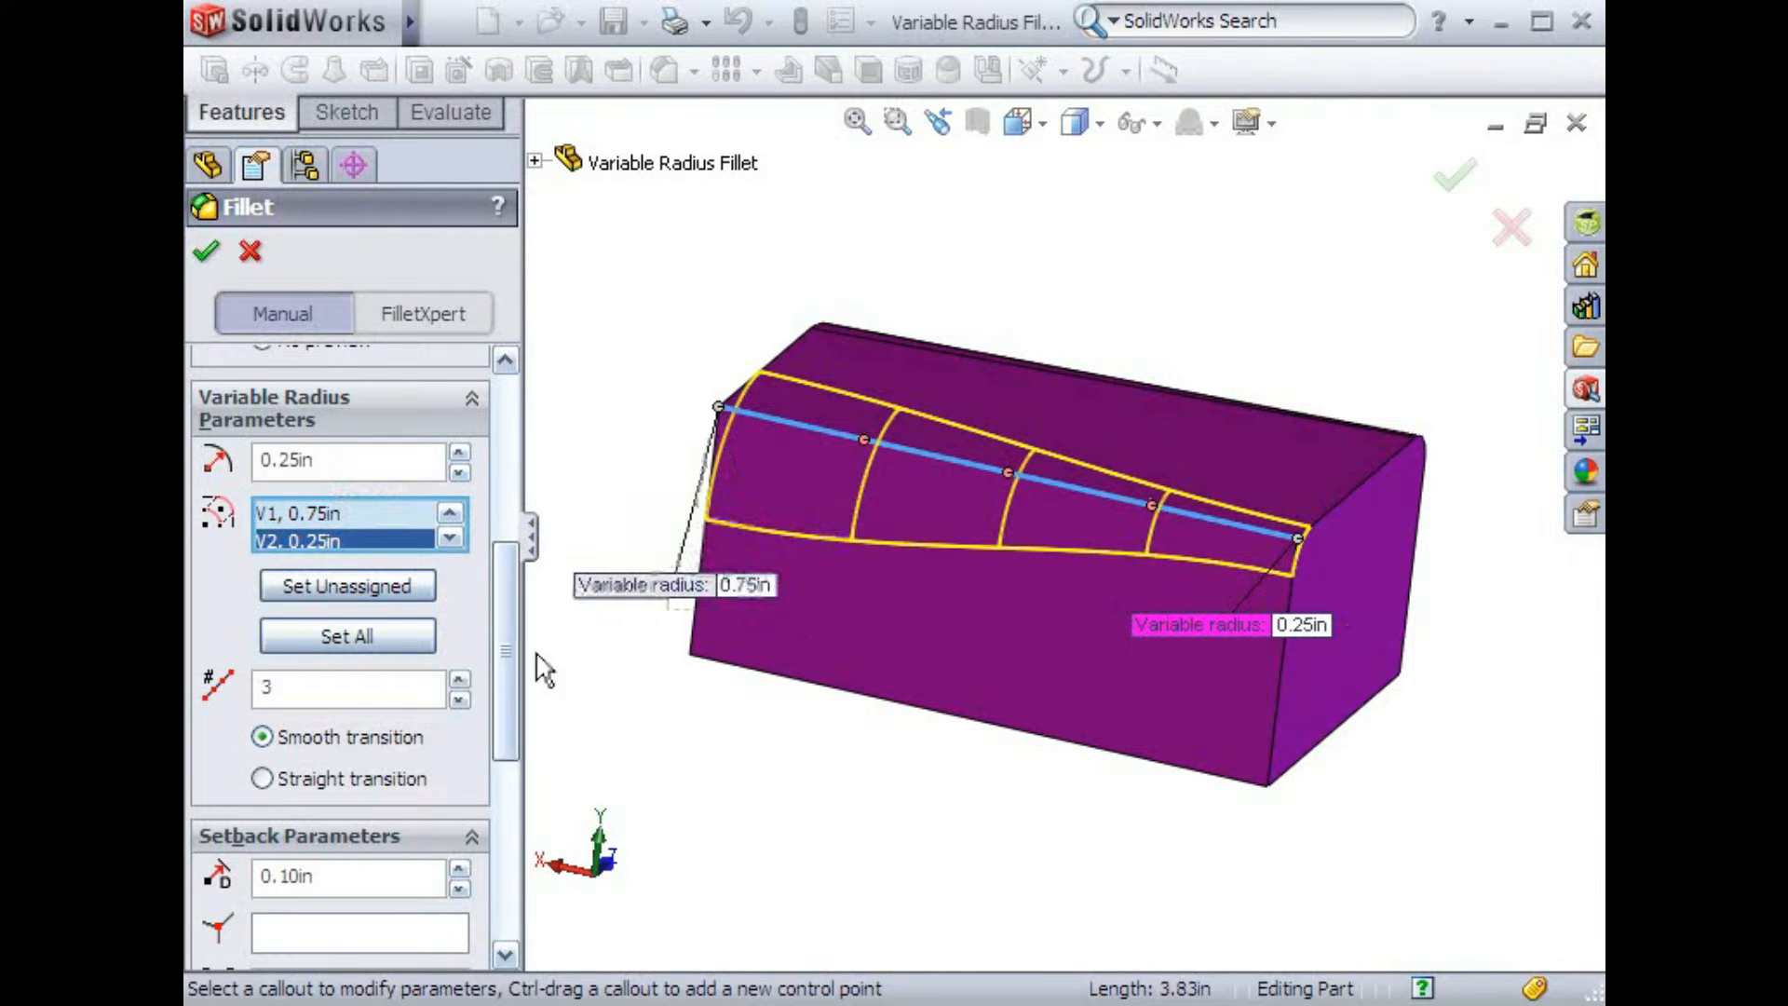
{"action": "left_click", "coordinate": [272, 778]}
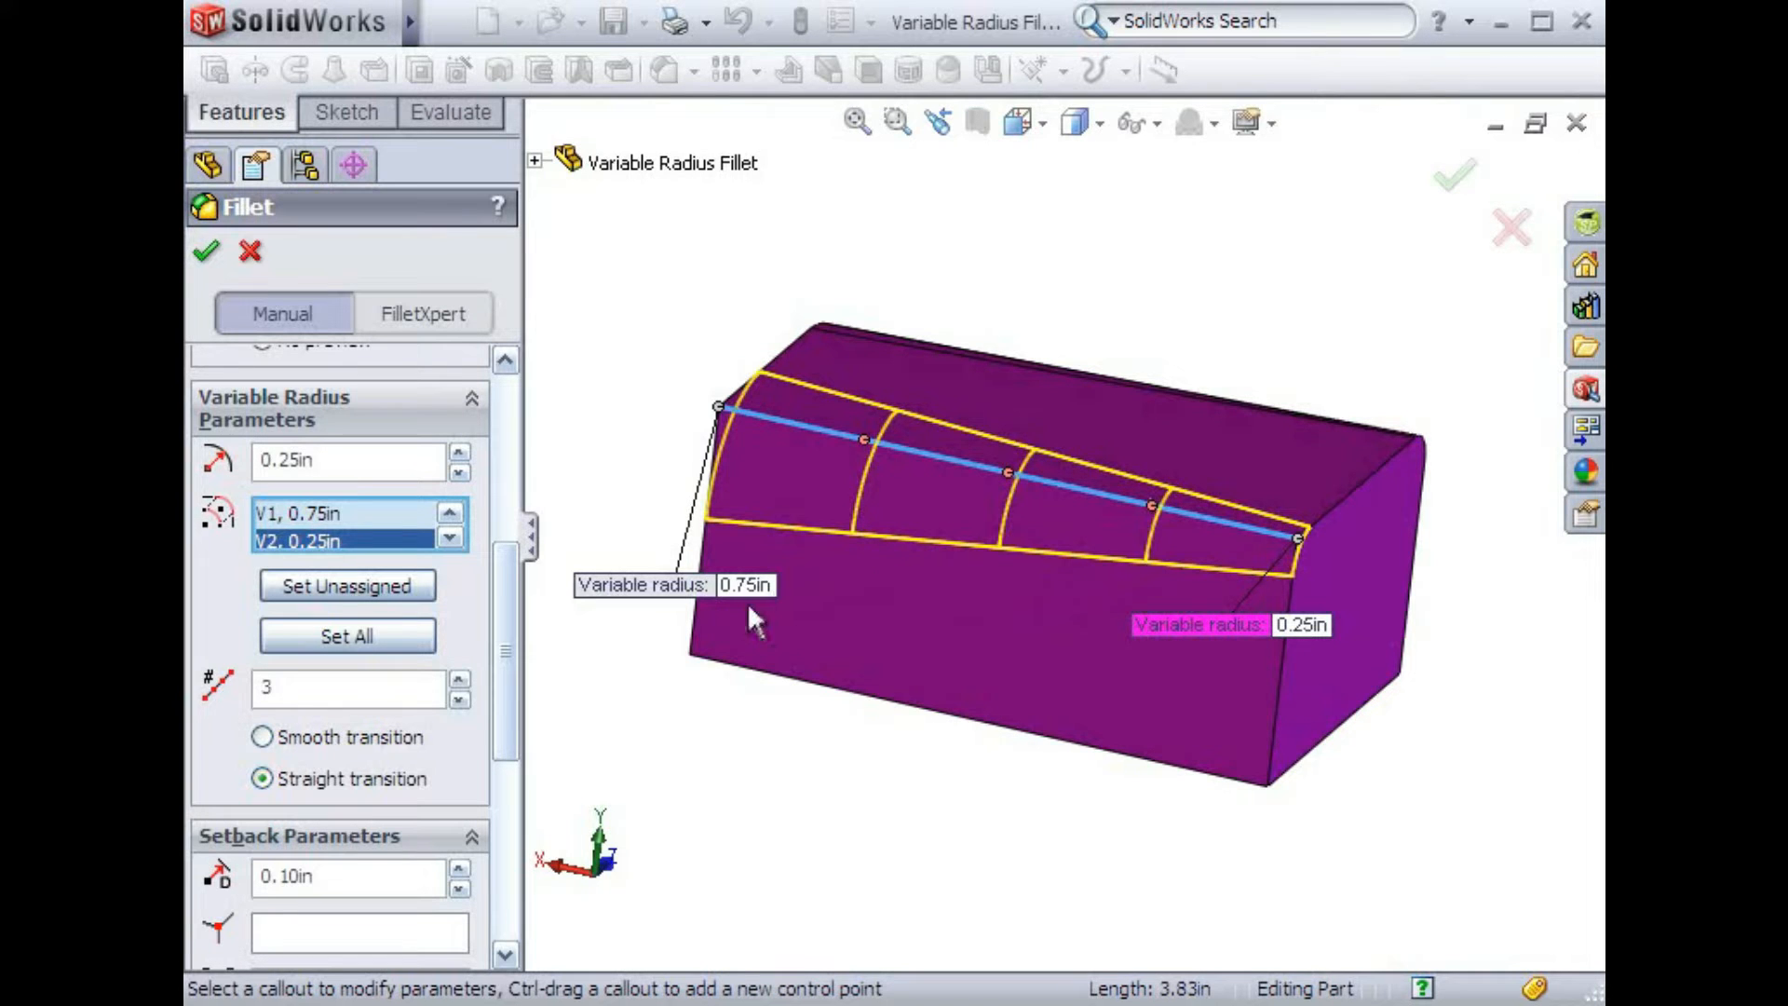
{"action": "left_click", "coordinate": [264, 738]}
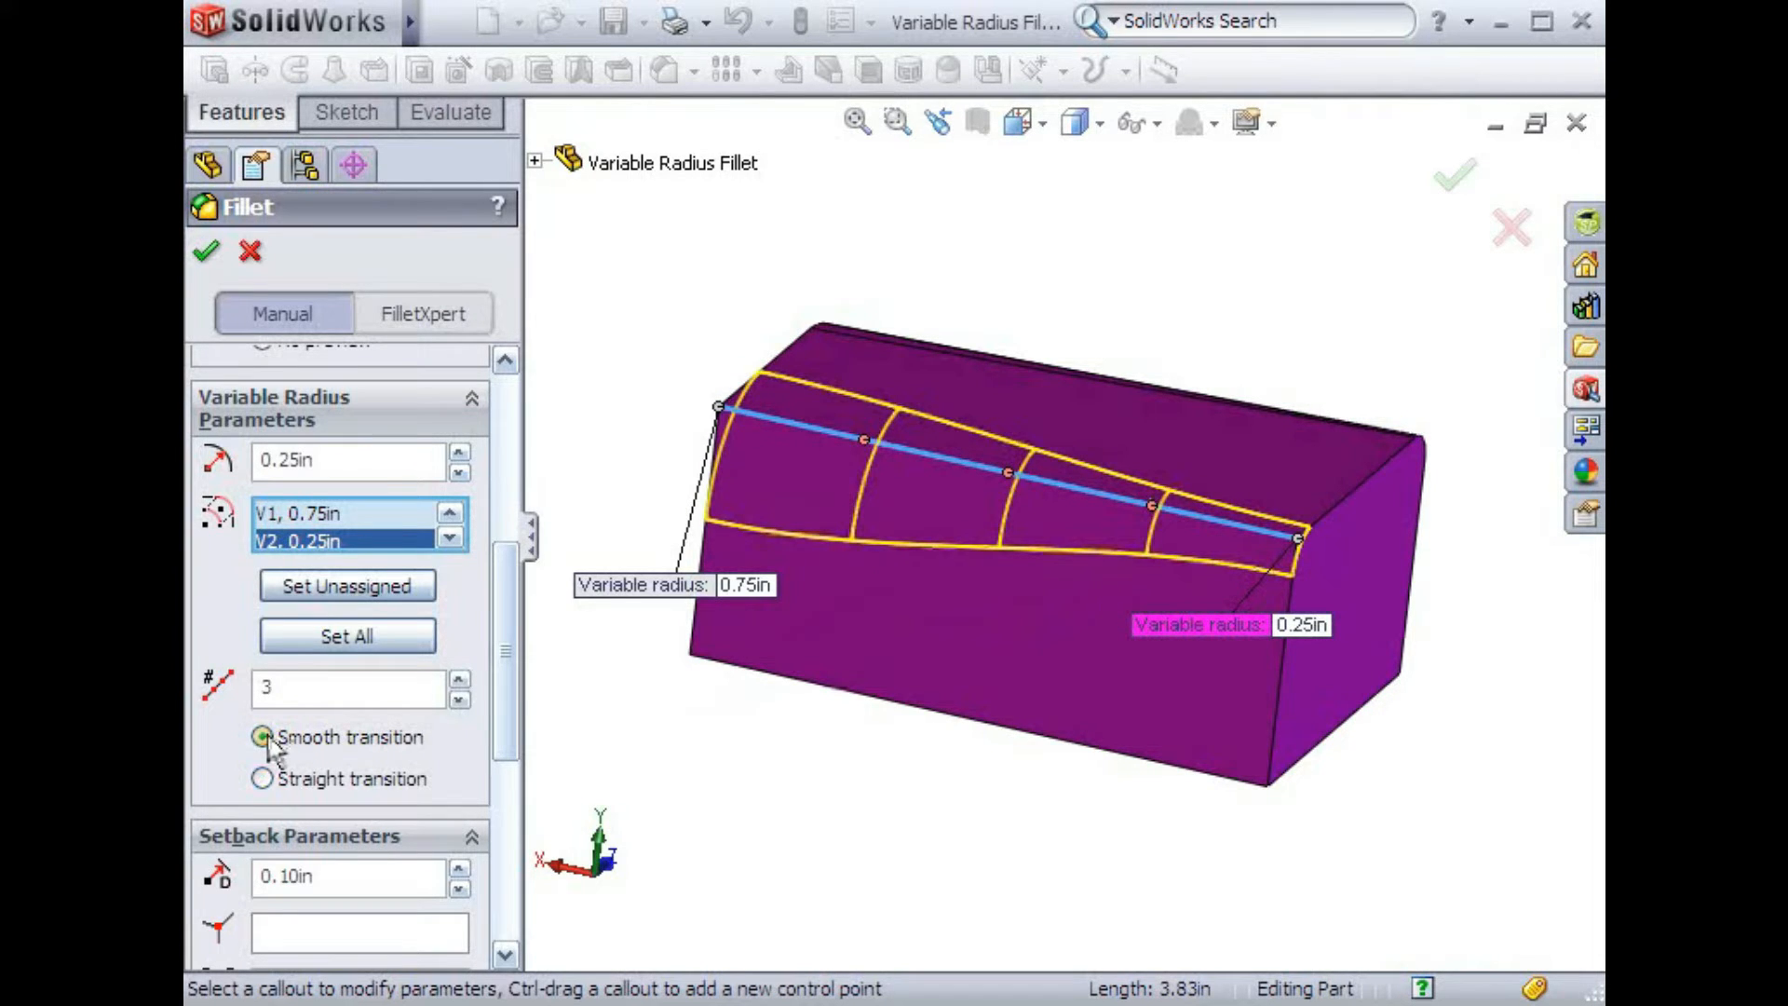
{"action": "left_click", "coordinate": [209, 256]}
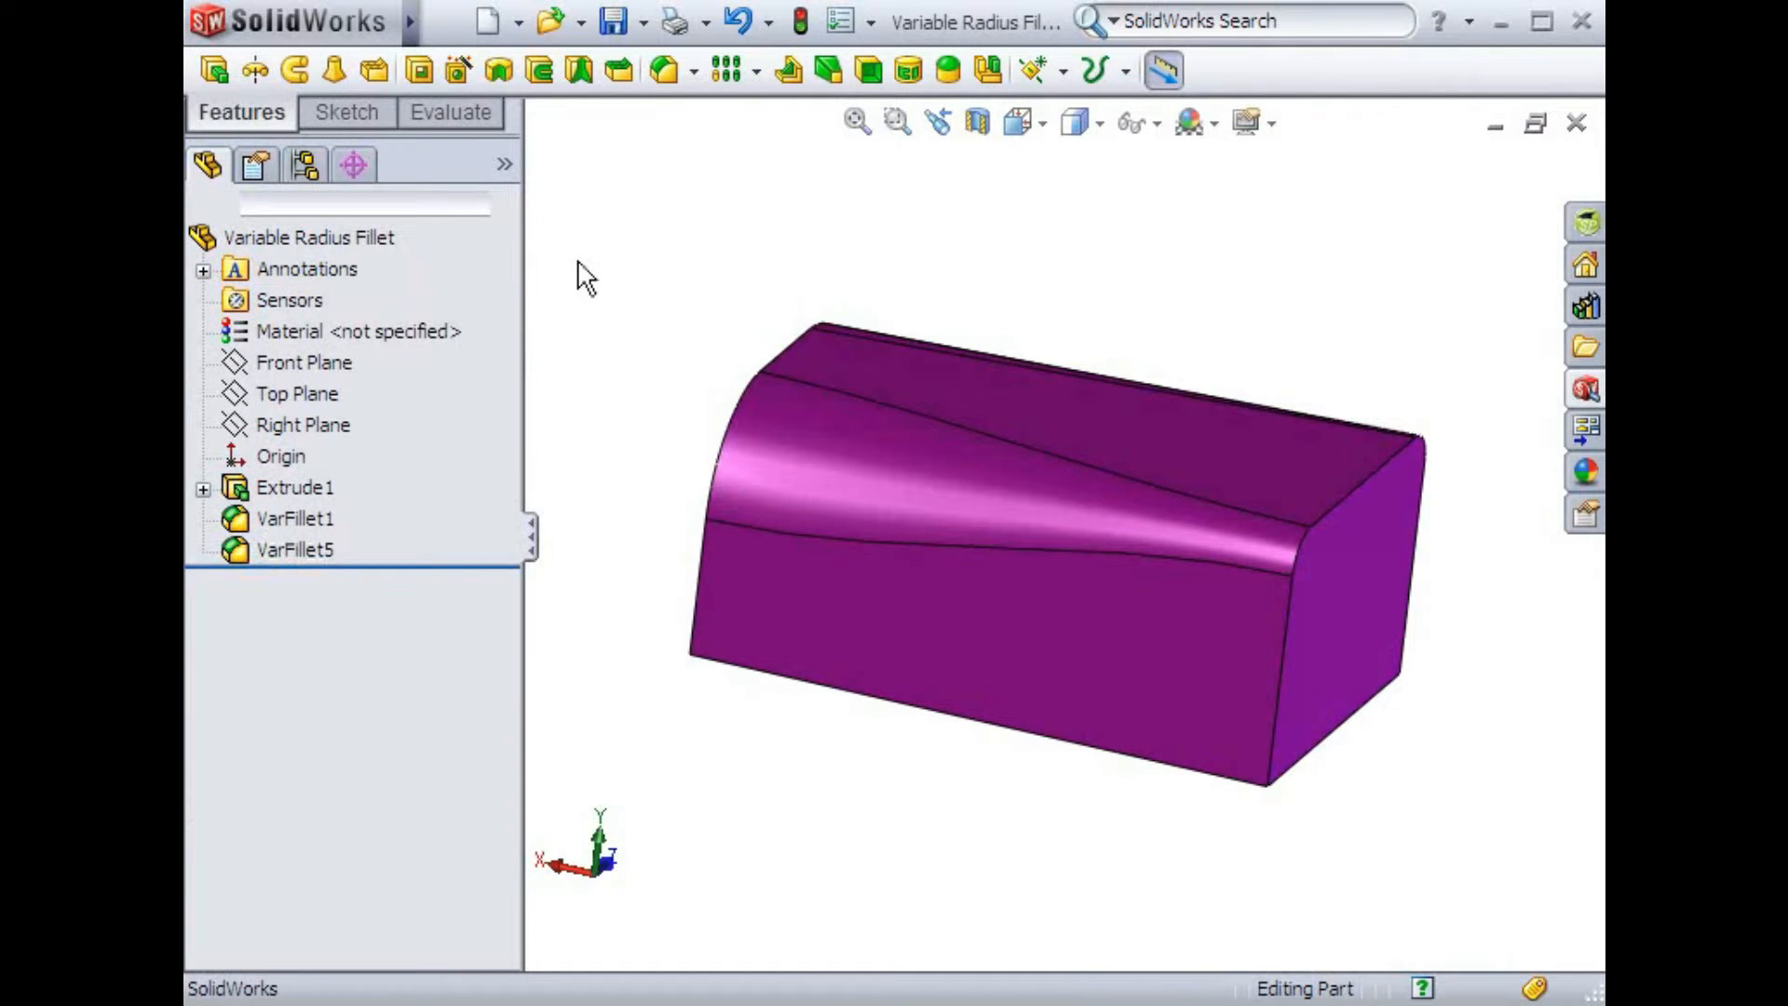
Start a variable radius fillet and select the purple block's rear top edge, moving both radius callouts aside
{"action": "left_click", "coordinate": [663, 70]}
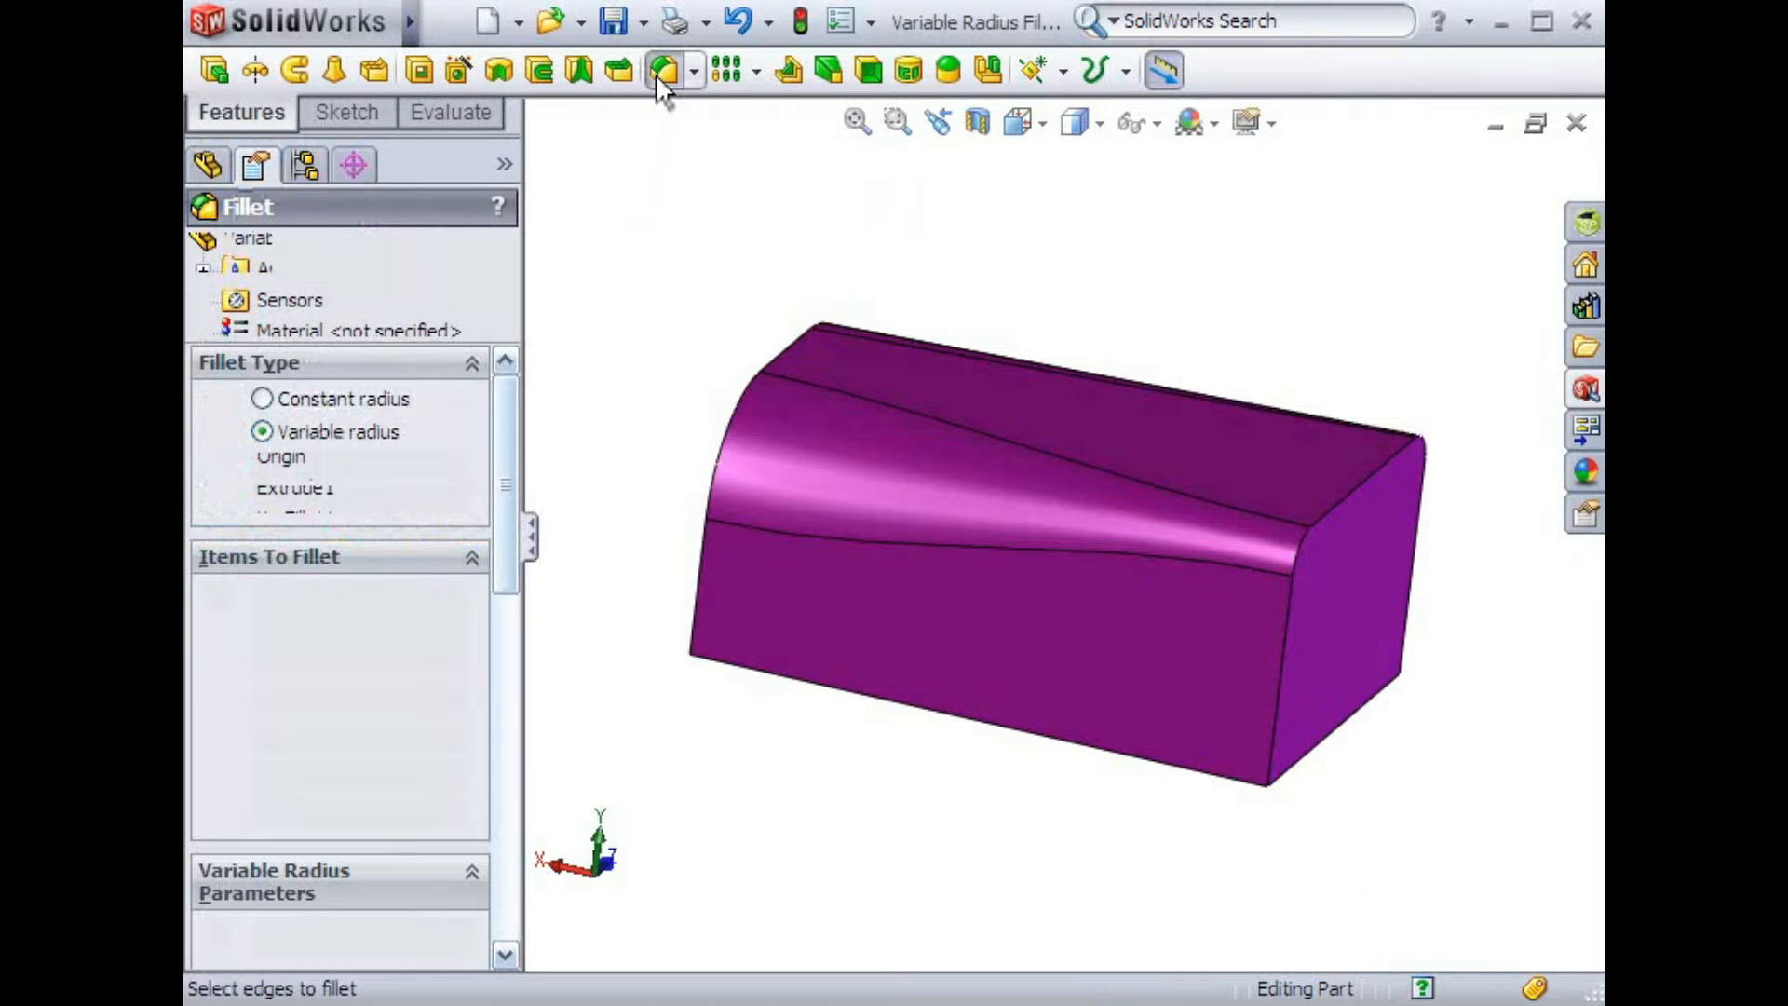
{"action": "mouse_move", "coordinate": [834, 767]}
{"action": "middle_mouse_down"}
{"action": "mouse_move", "coordinate": [901, 553]}
{"action": "mouse_move", "coordinate": [869, 491]}
{"action": "mouse_move", "coordinate": [884, 463]}
{"action": "middle_mouse_up"}
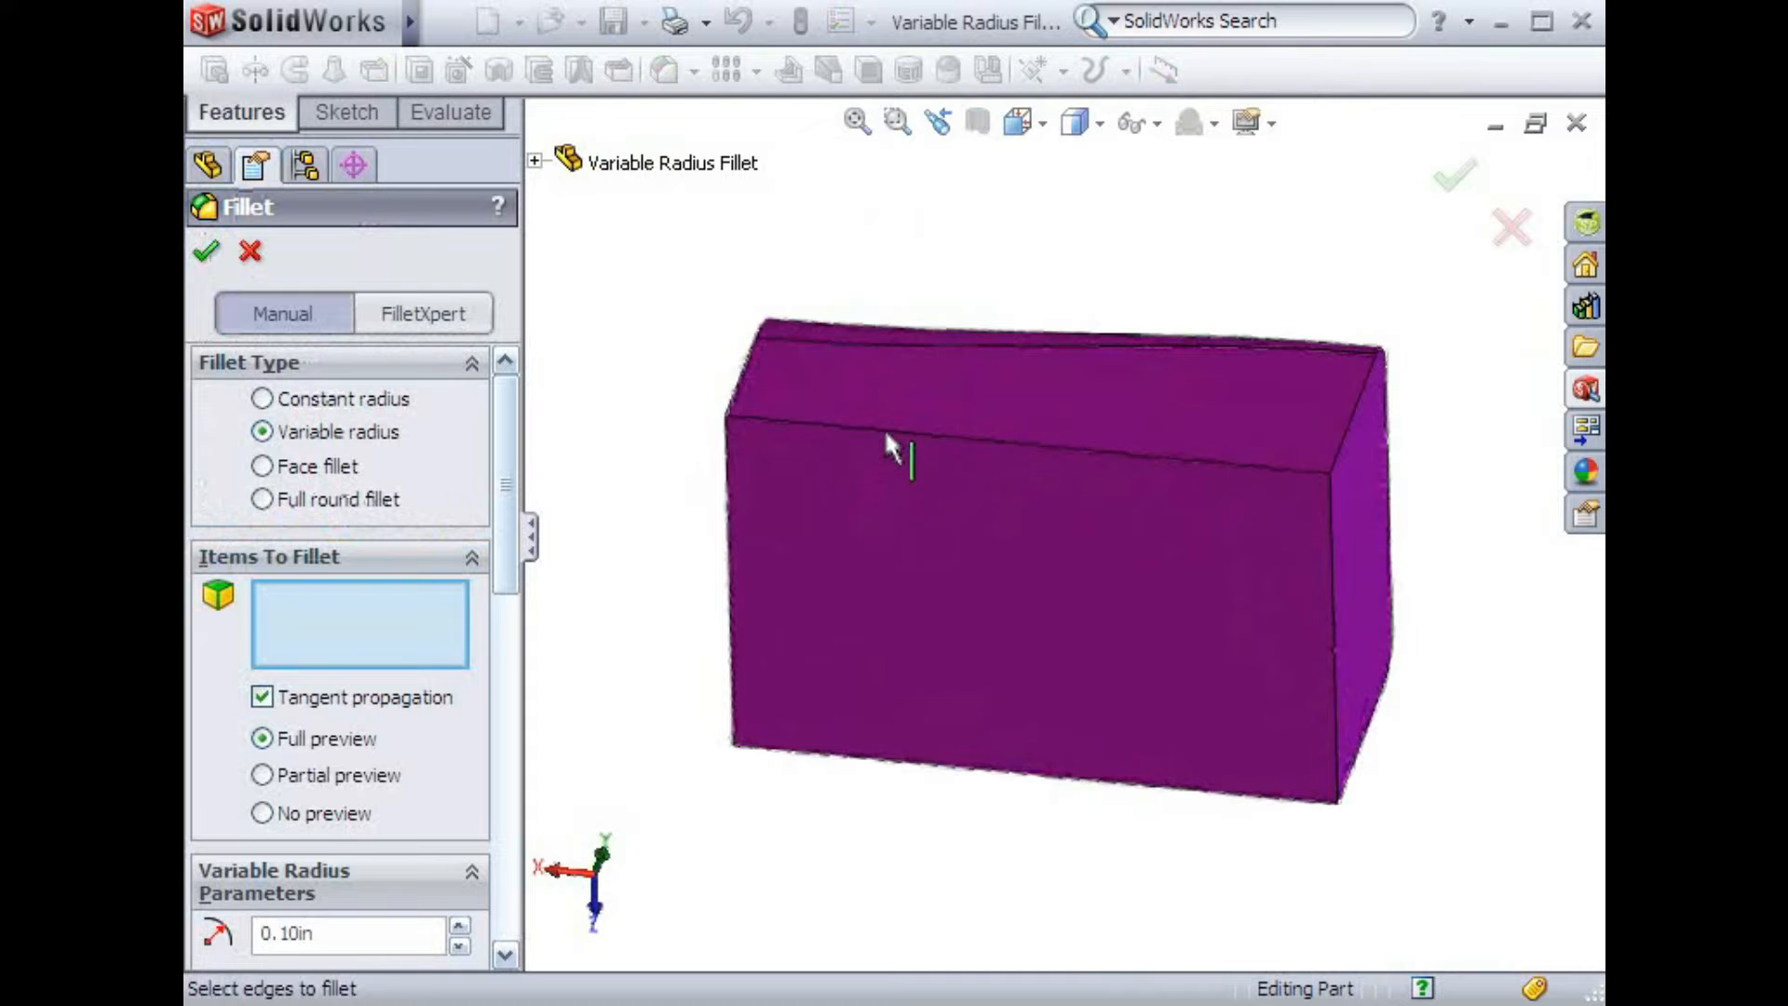
{"action": "left_click", "coordinate": [885, 434]}
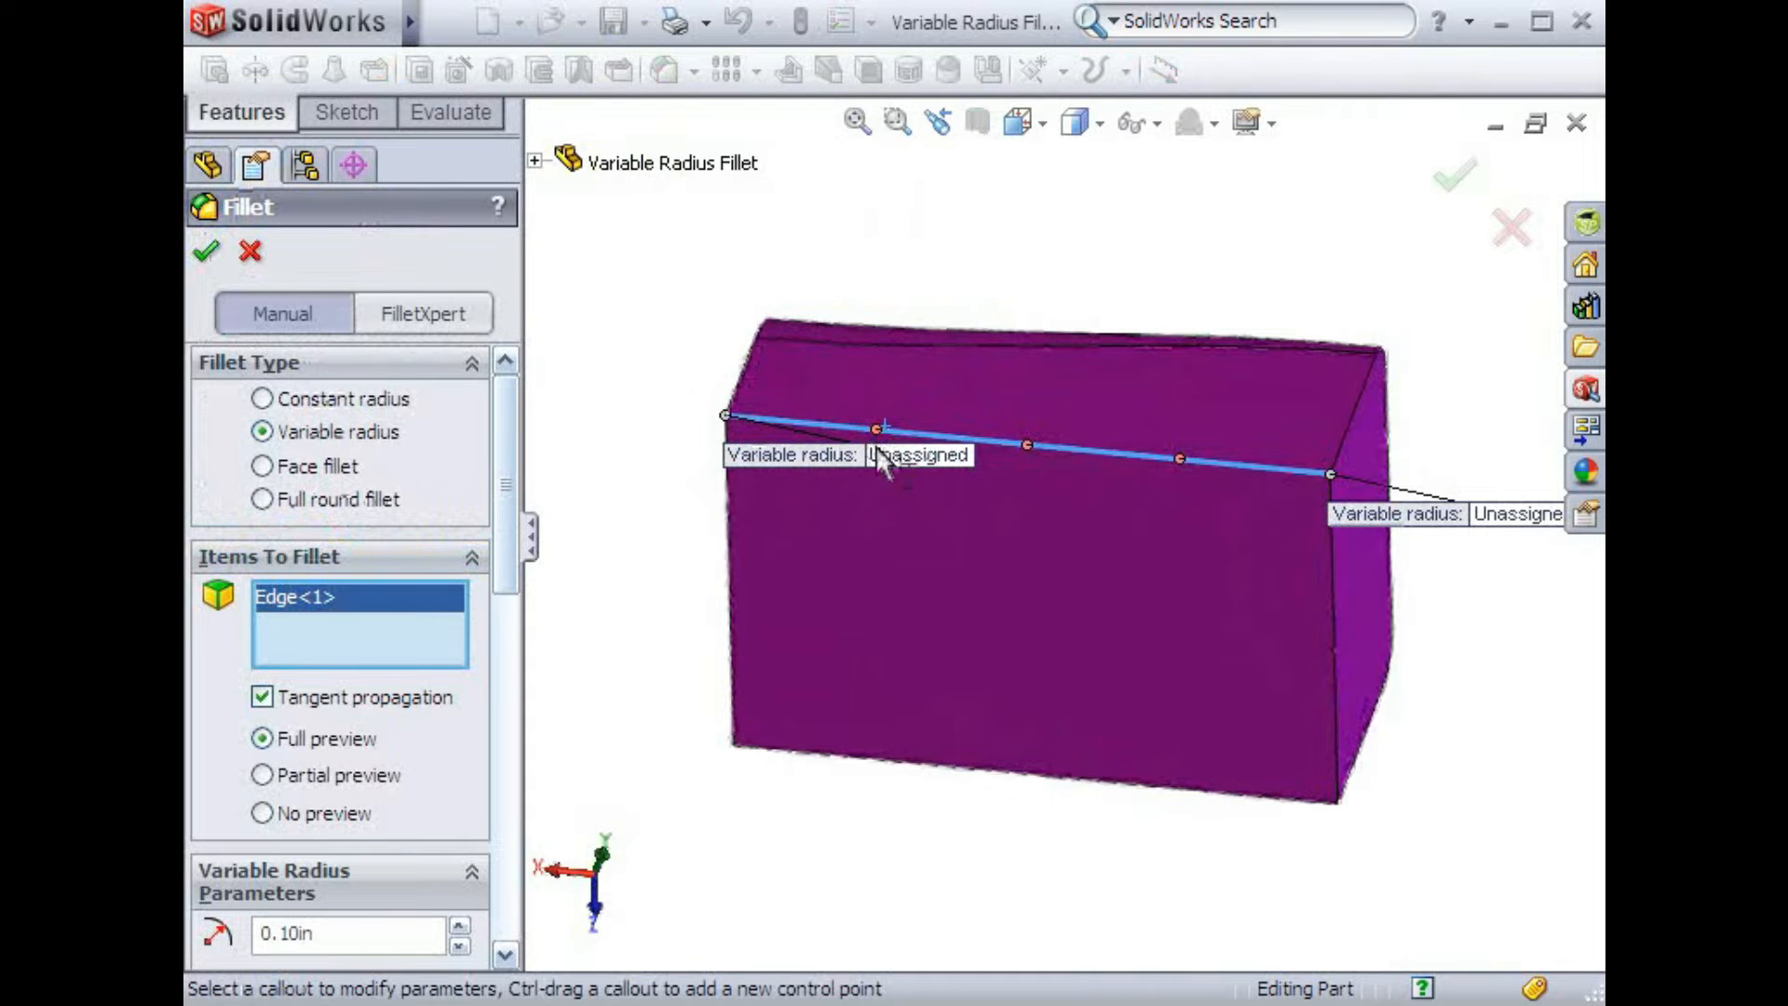
{"action": "left_click_drag", "start_coordinate": [838, 459], "coordinate": [749, 507]}
{"action": "left_click_drag", "start_coordinate": [1338, 517], "coordinate": [1201, 560]}
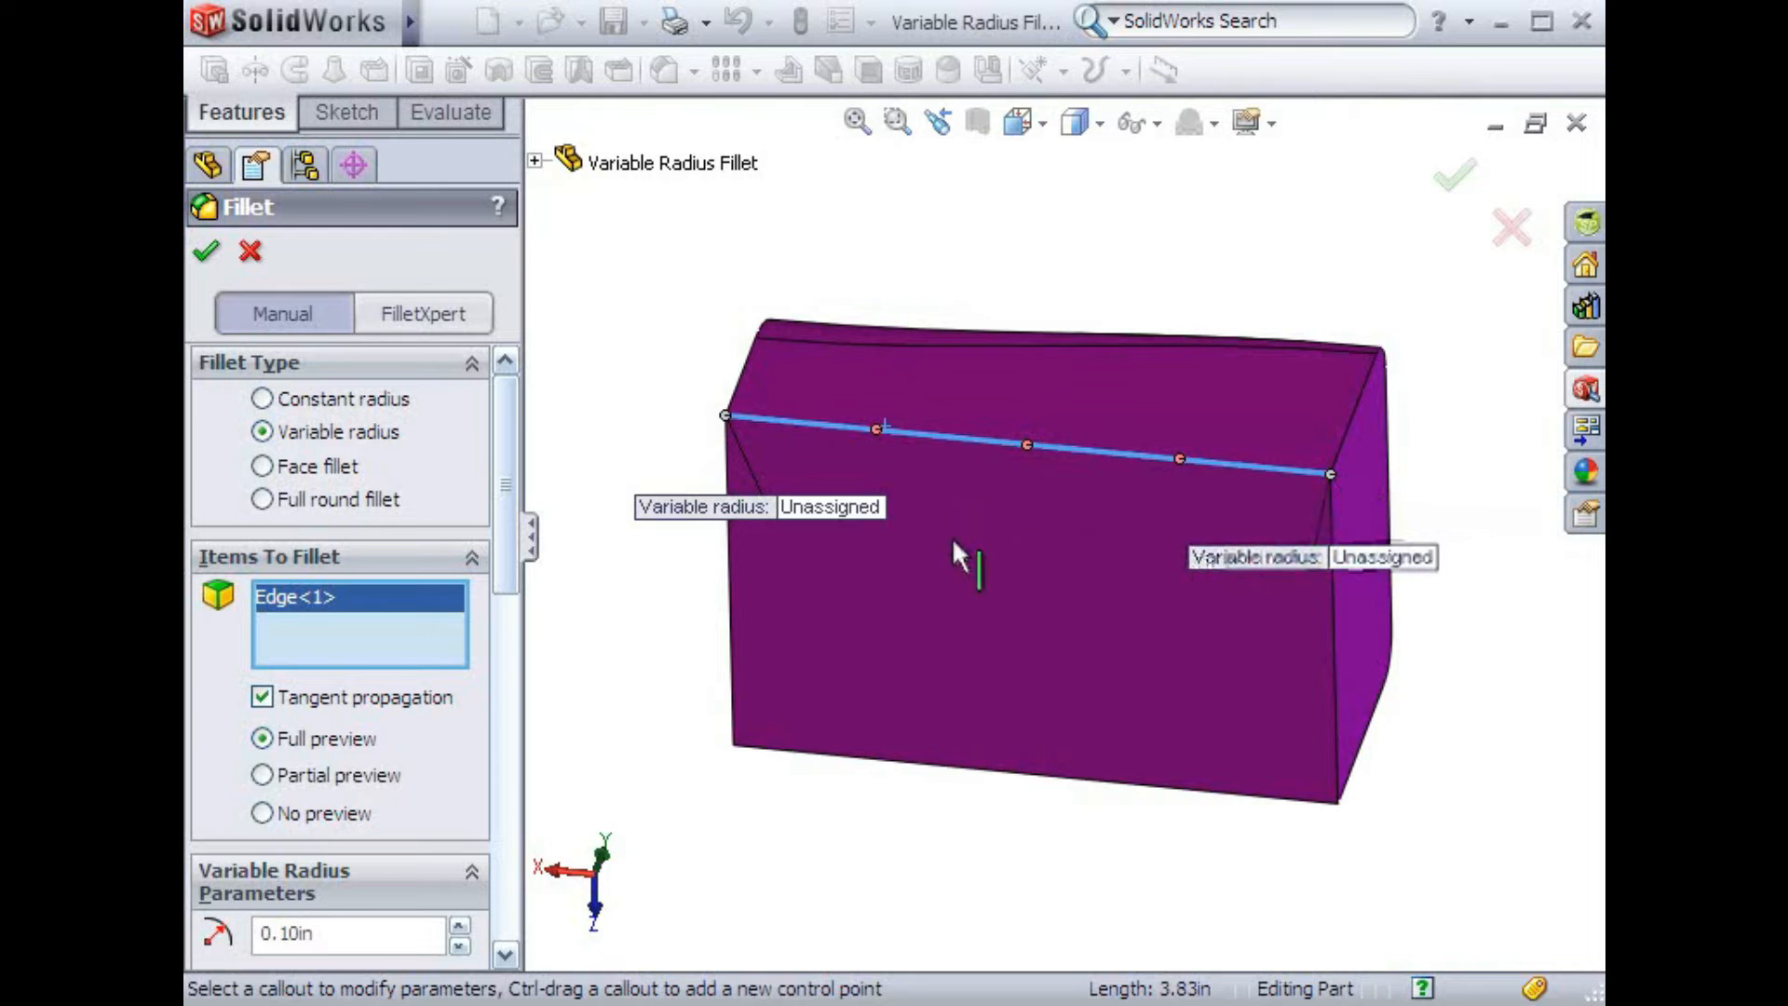
Assign a radius of 0.75 in to vertex V1 and 0.25 in to vertex V2
{"action": "left_click", "coordinate": [862, 507]}
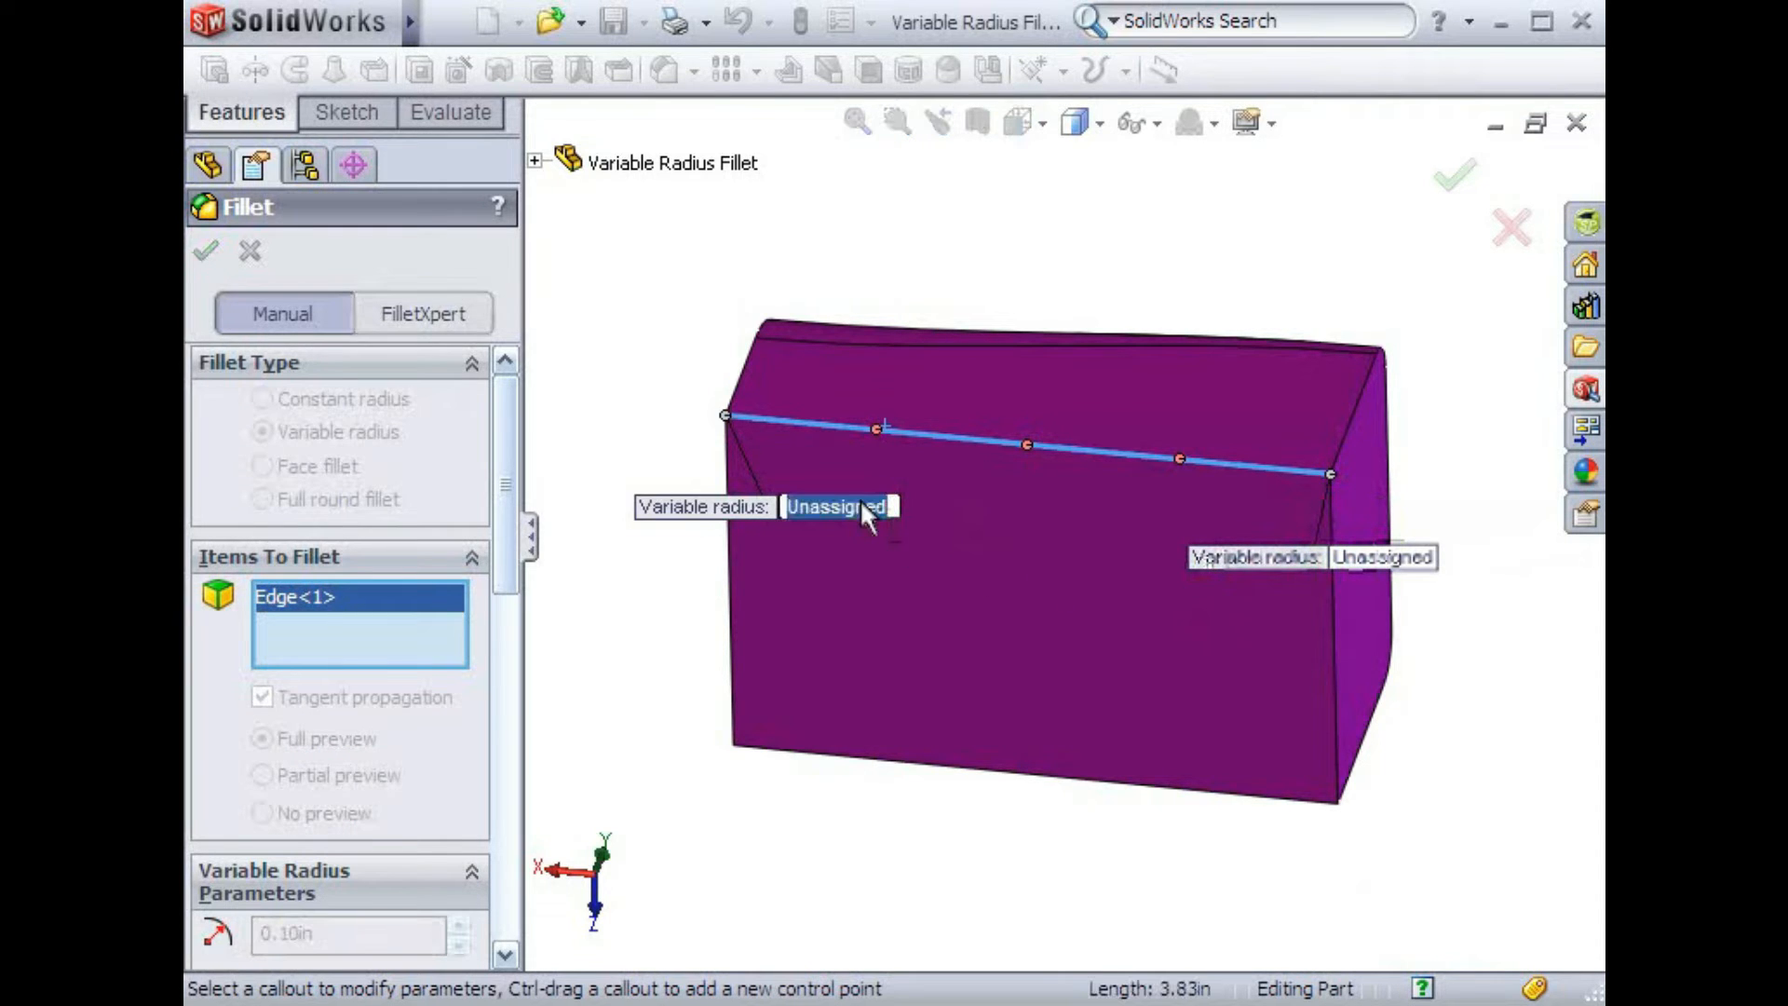
{"action": "type", "text": ".75"}
{"action": "key", "text": "Return"}
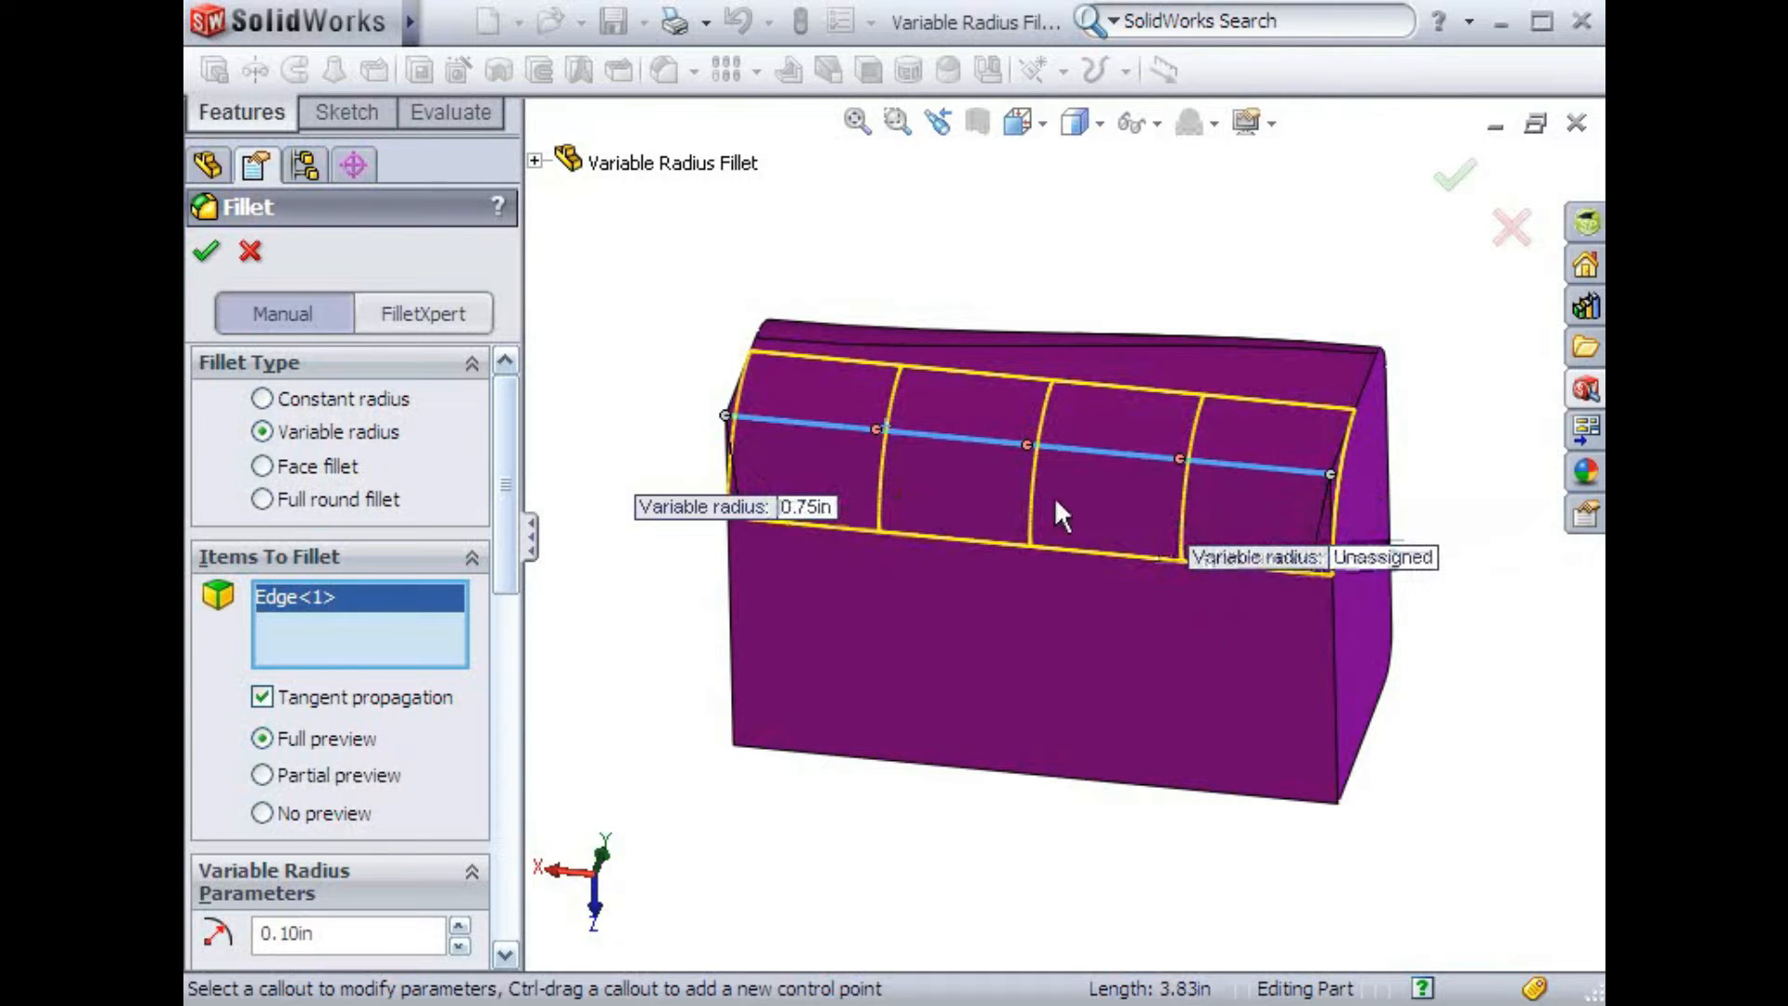
{"action": "left_click", "coordinate": [1360, 553]}
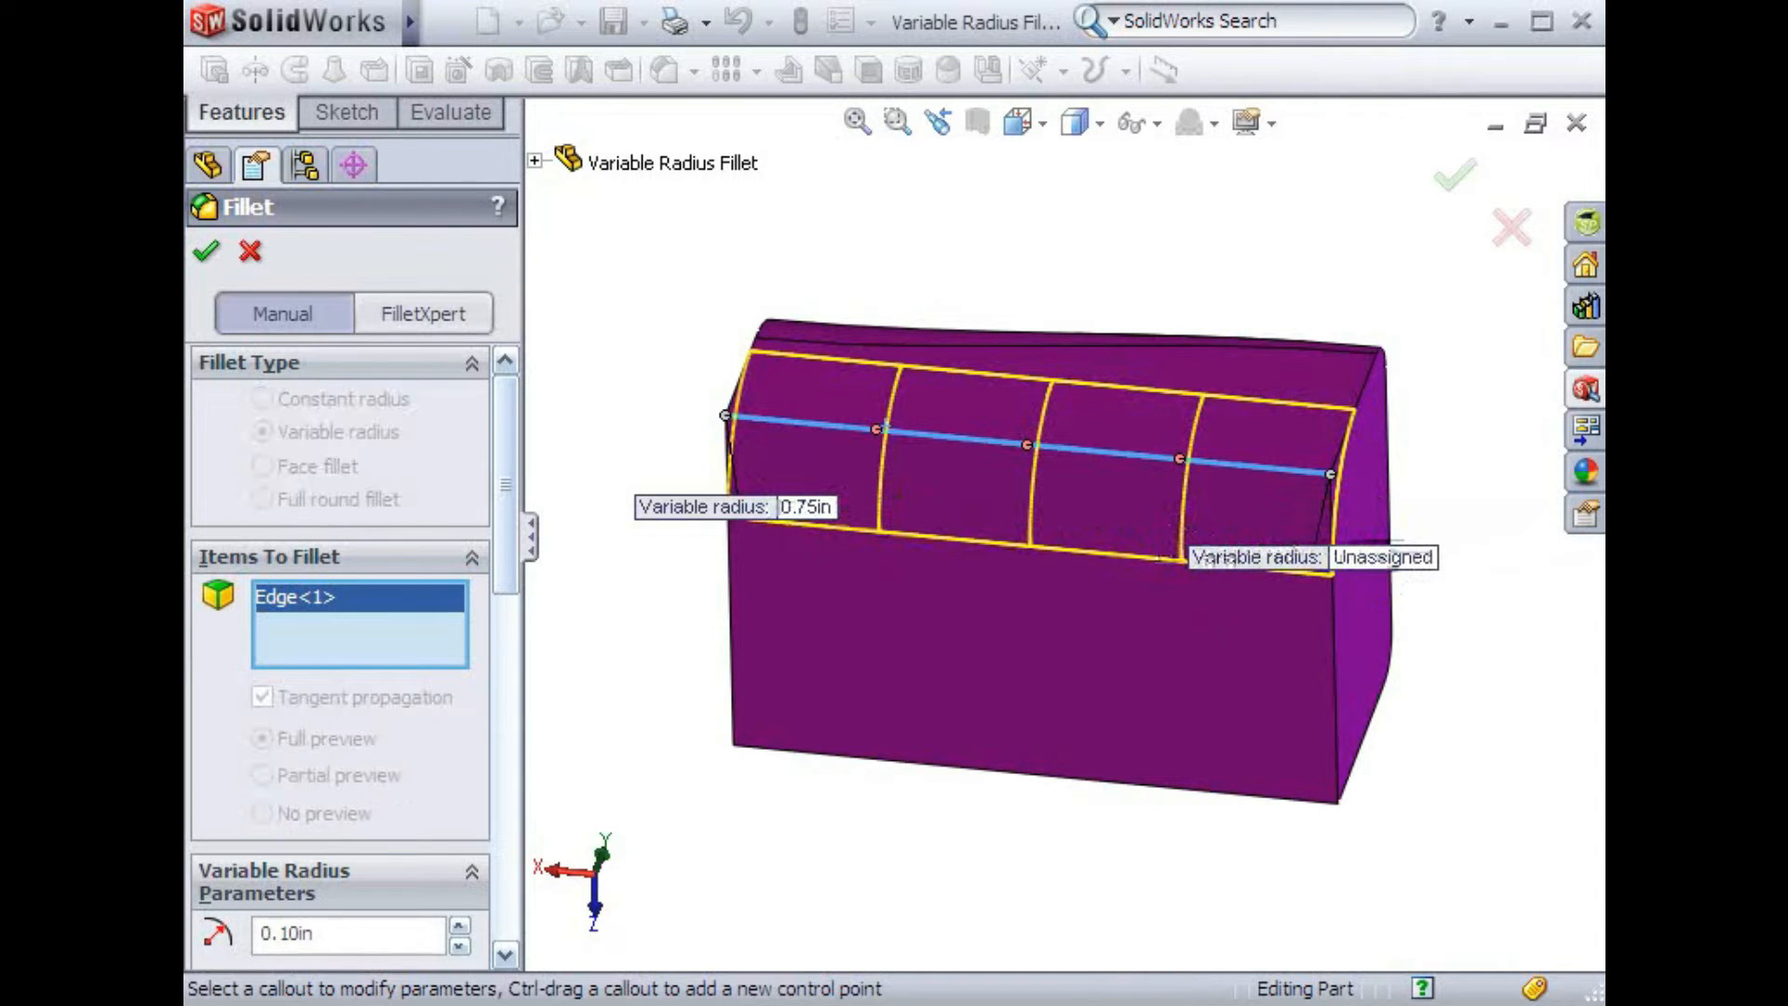
{"action": "type", "text": ".25"}
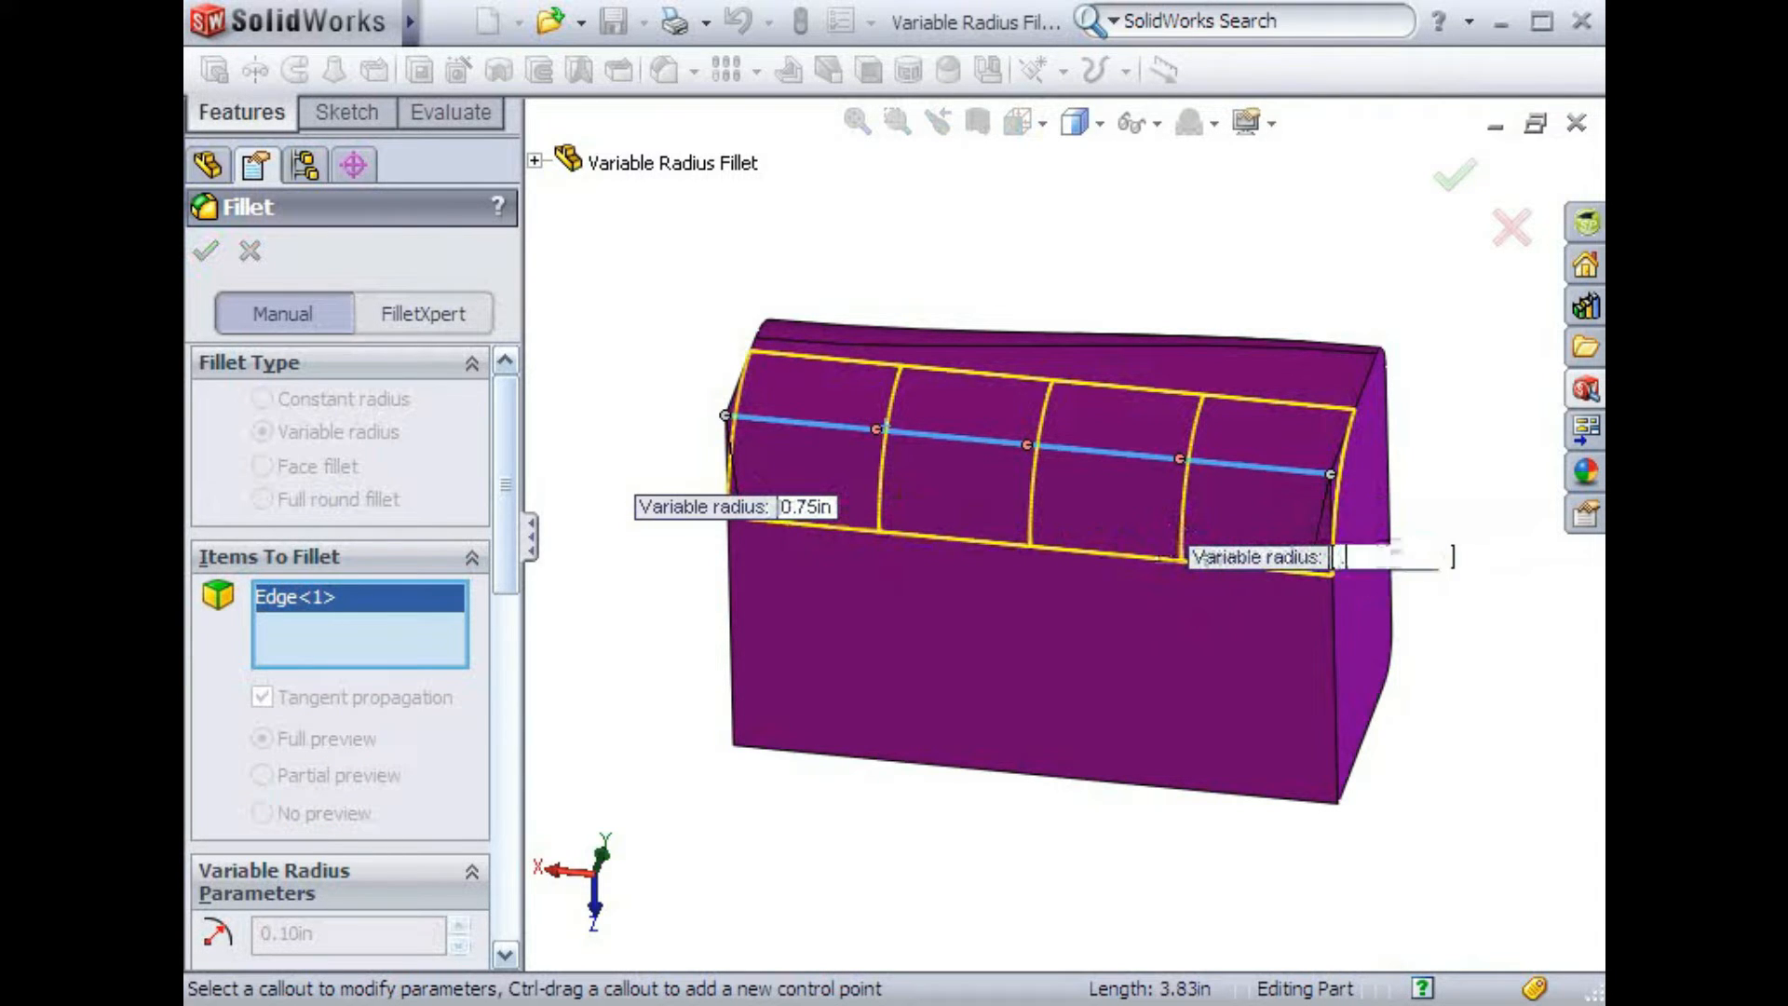
{"action": "key", "text": "Return"}
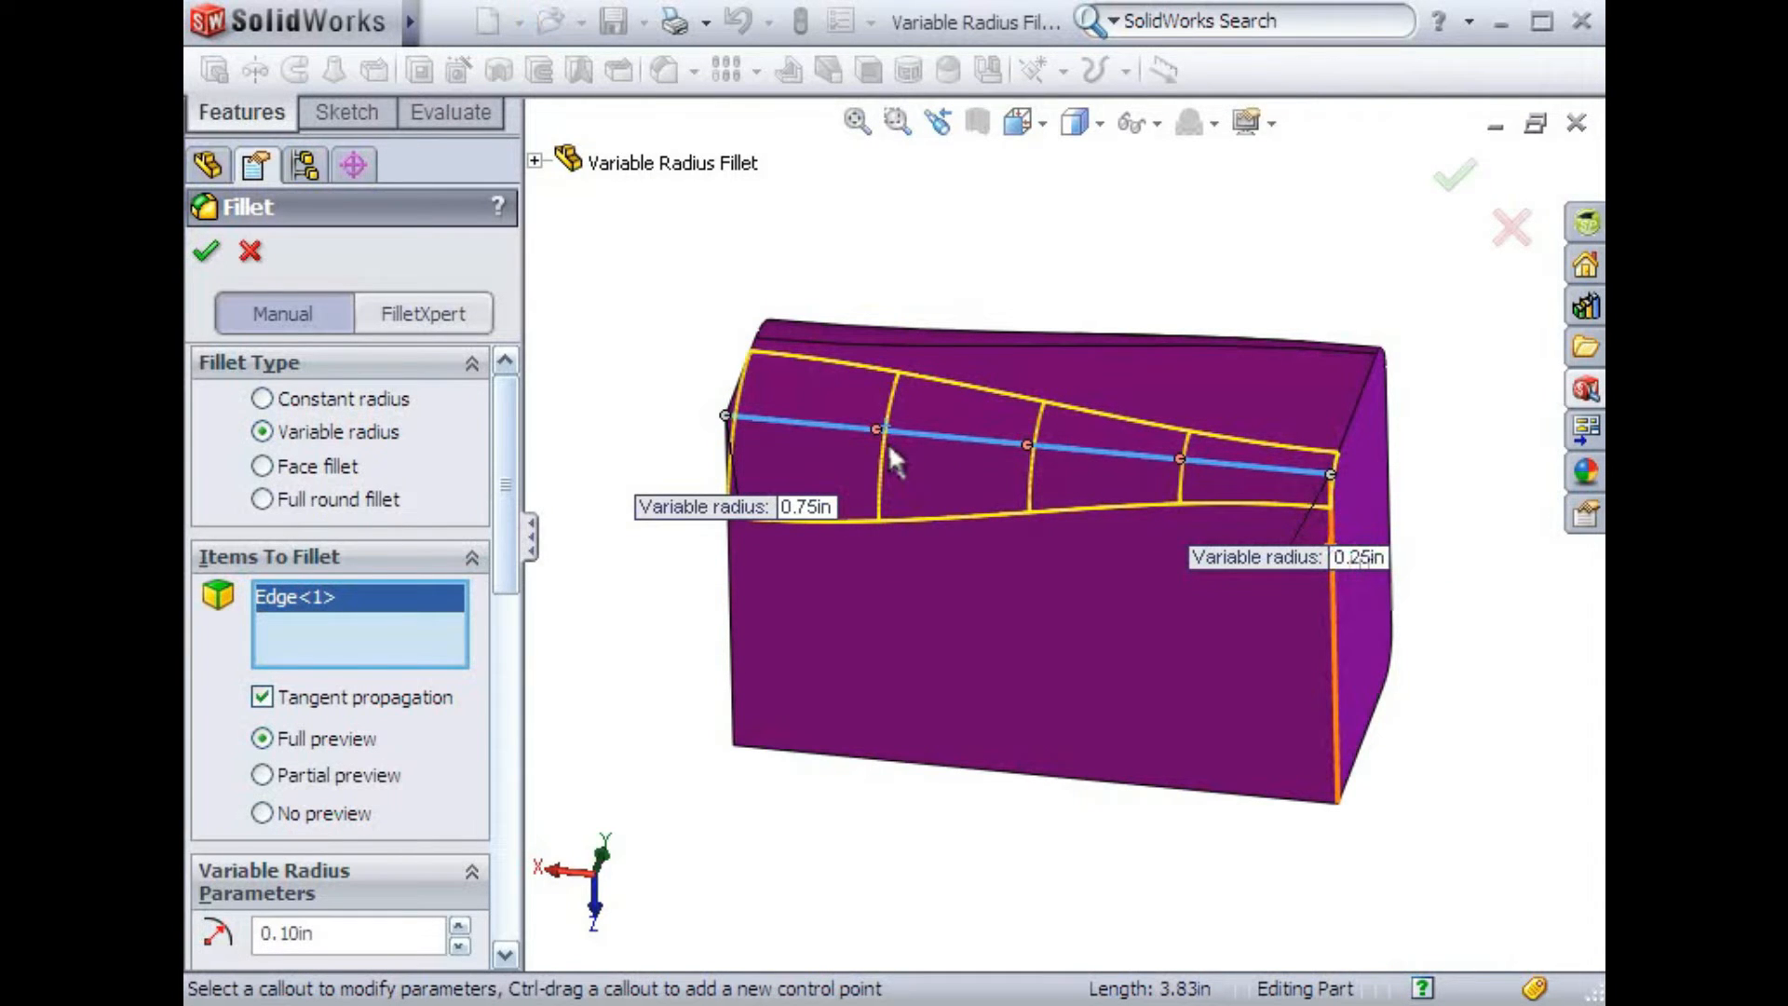
Reduce the number of control-point instances along the edge to 1
{"action": "left_click_drag", "start_coordinate": [520, 549], "coordinate": [500, 757]}
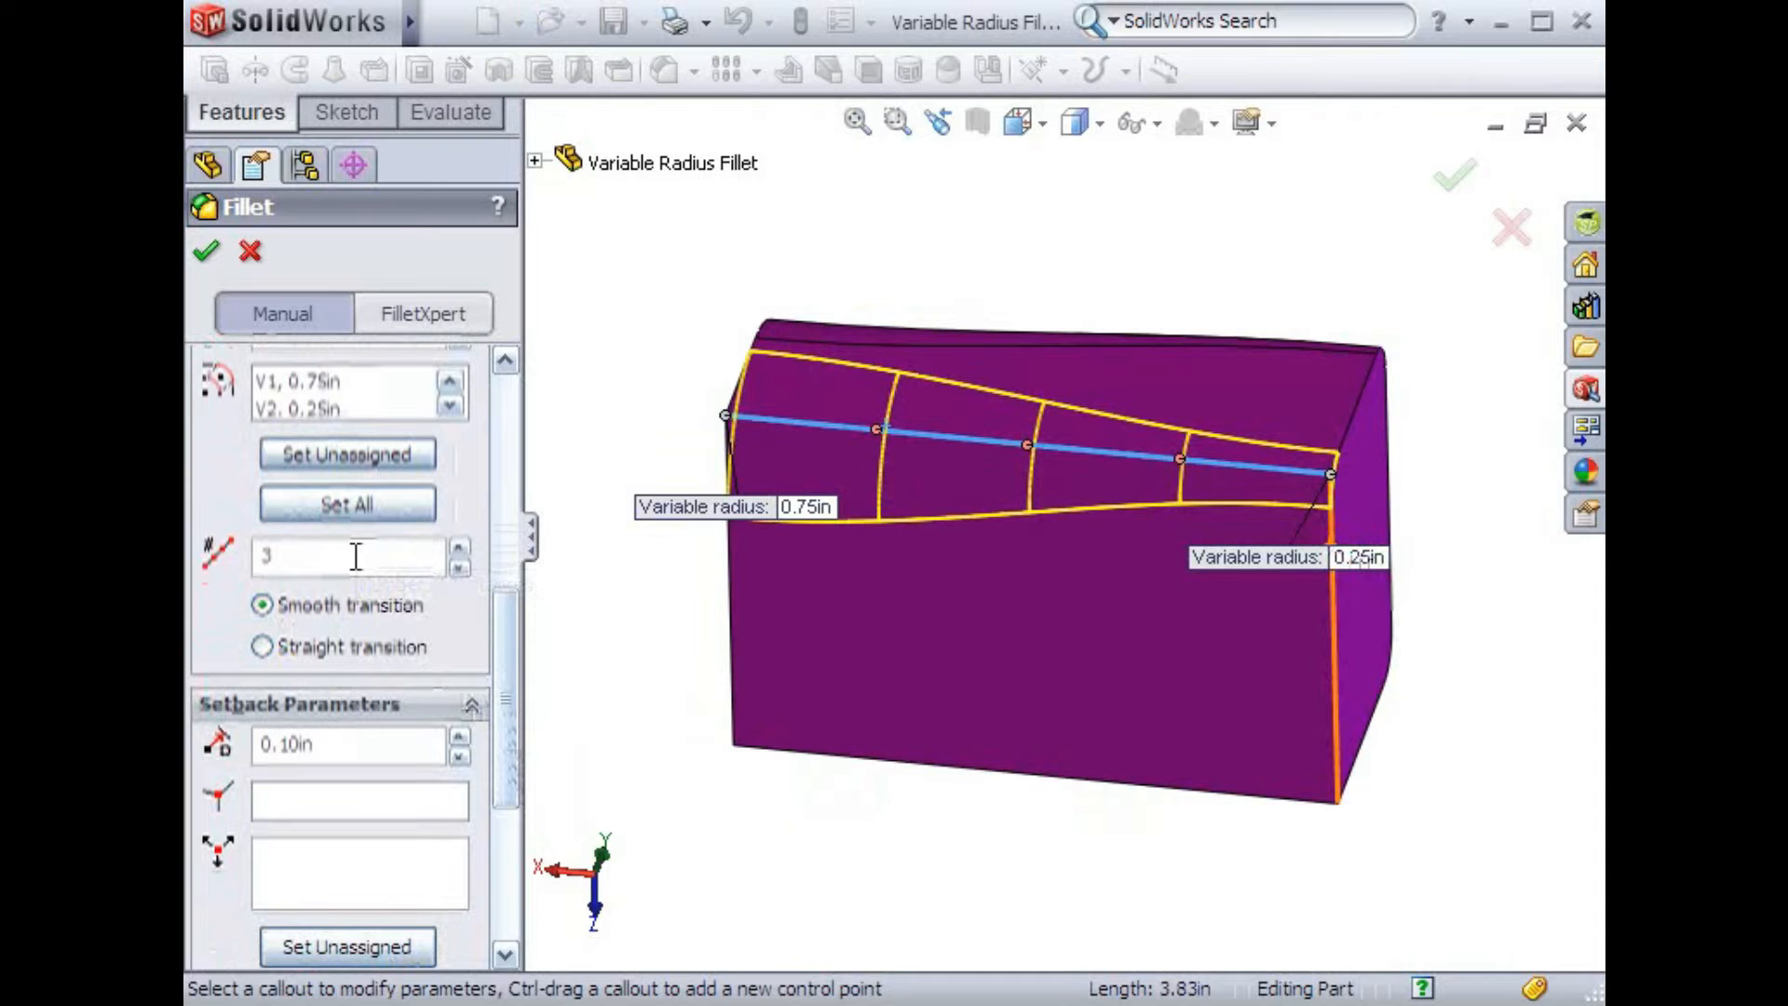
{"action": "left_click", "coordinate": [457, 553]}
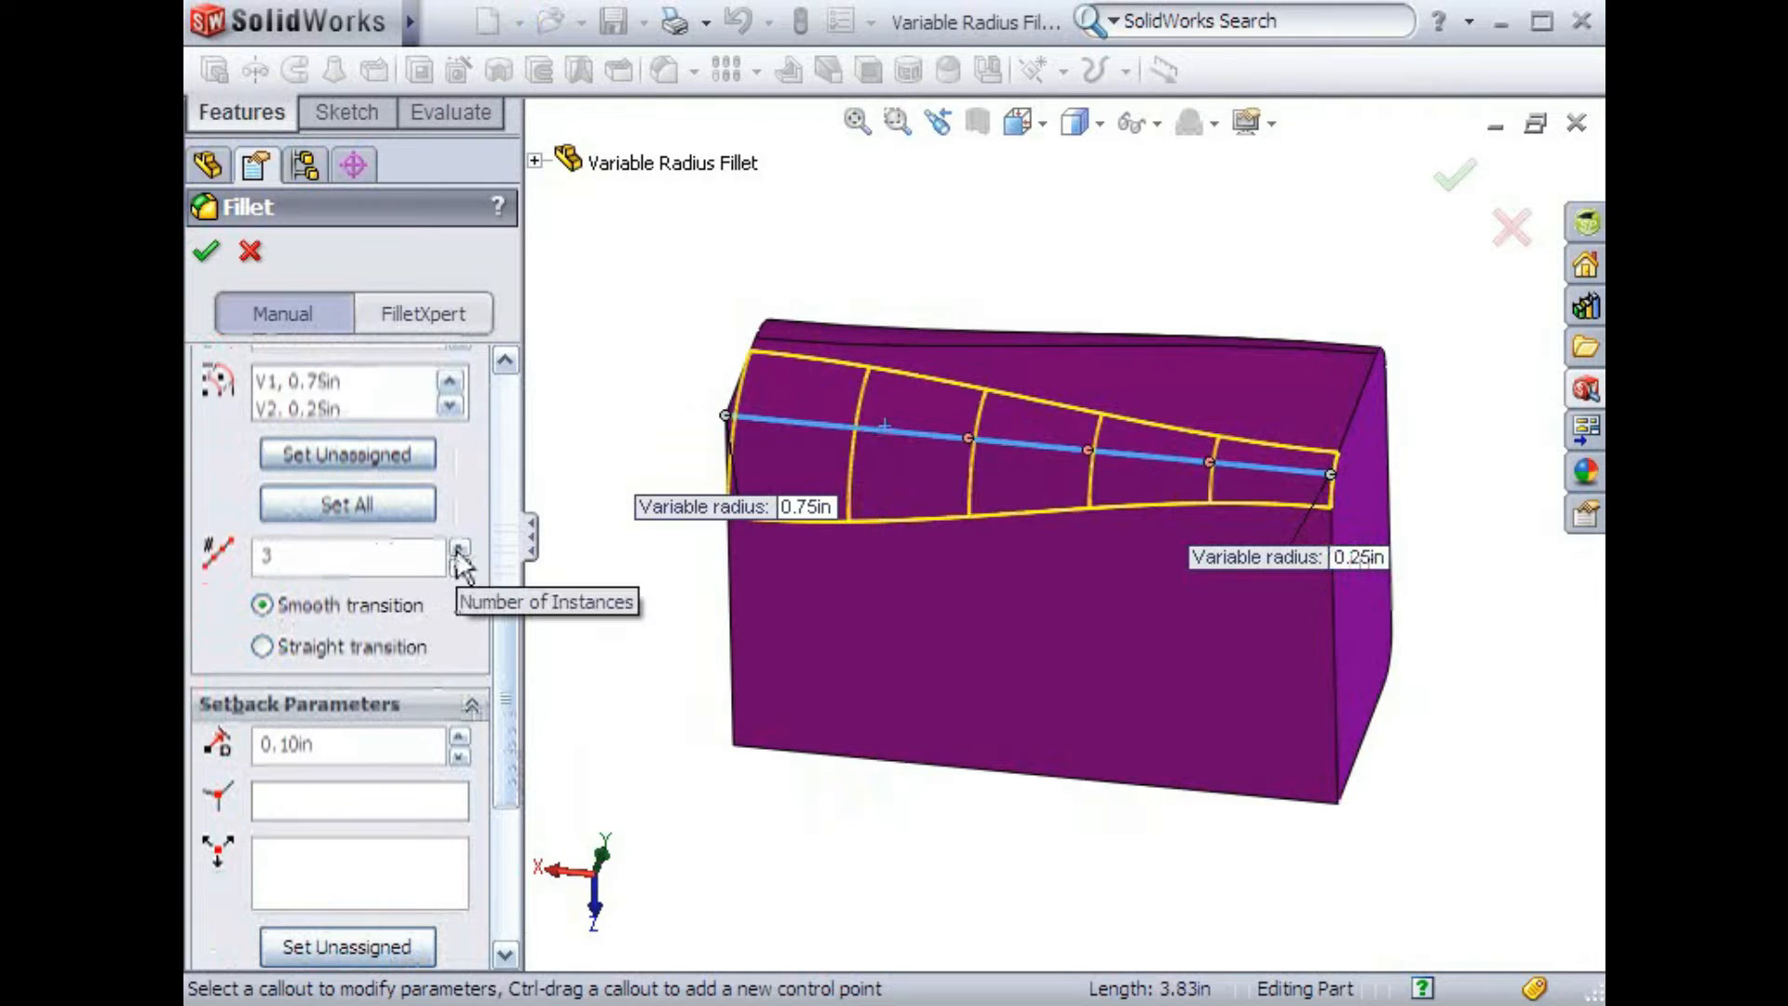
{"action": "left_click", "coordinate": [458, 568]}
{"action": "left_click", "coordinate": [458, 568]}
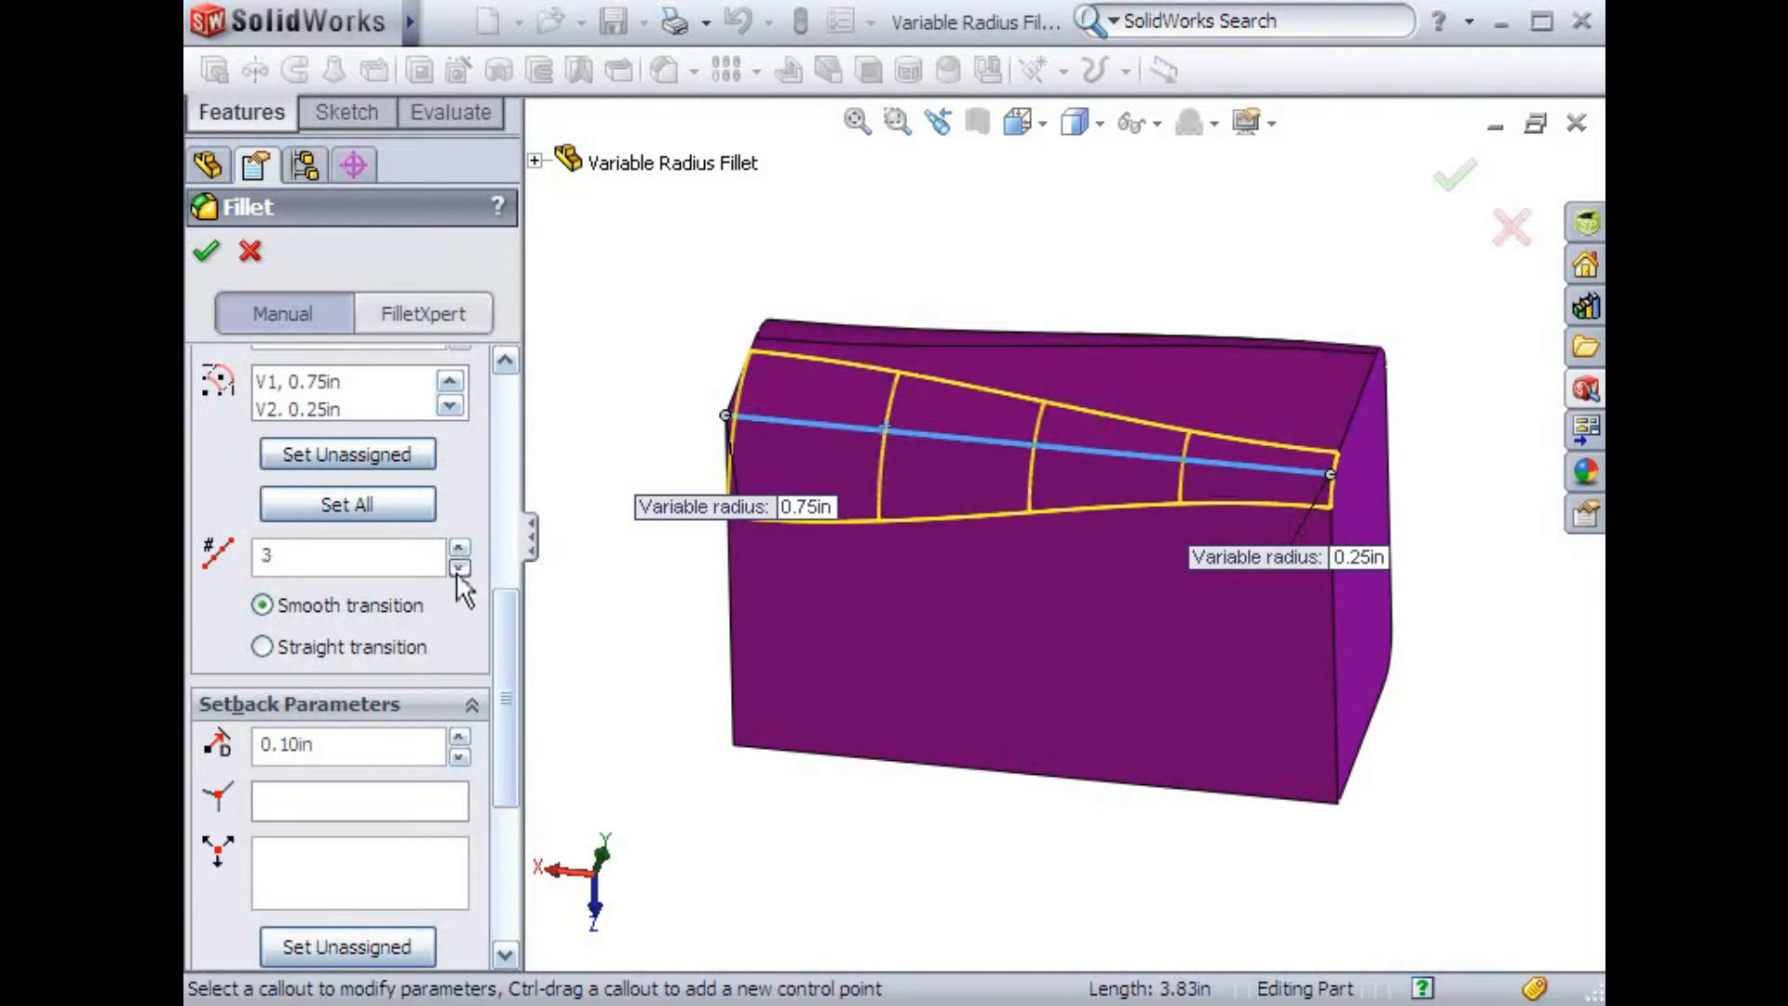
{"action": "left_click", "coordinate": [458, 568]}
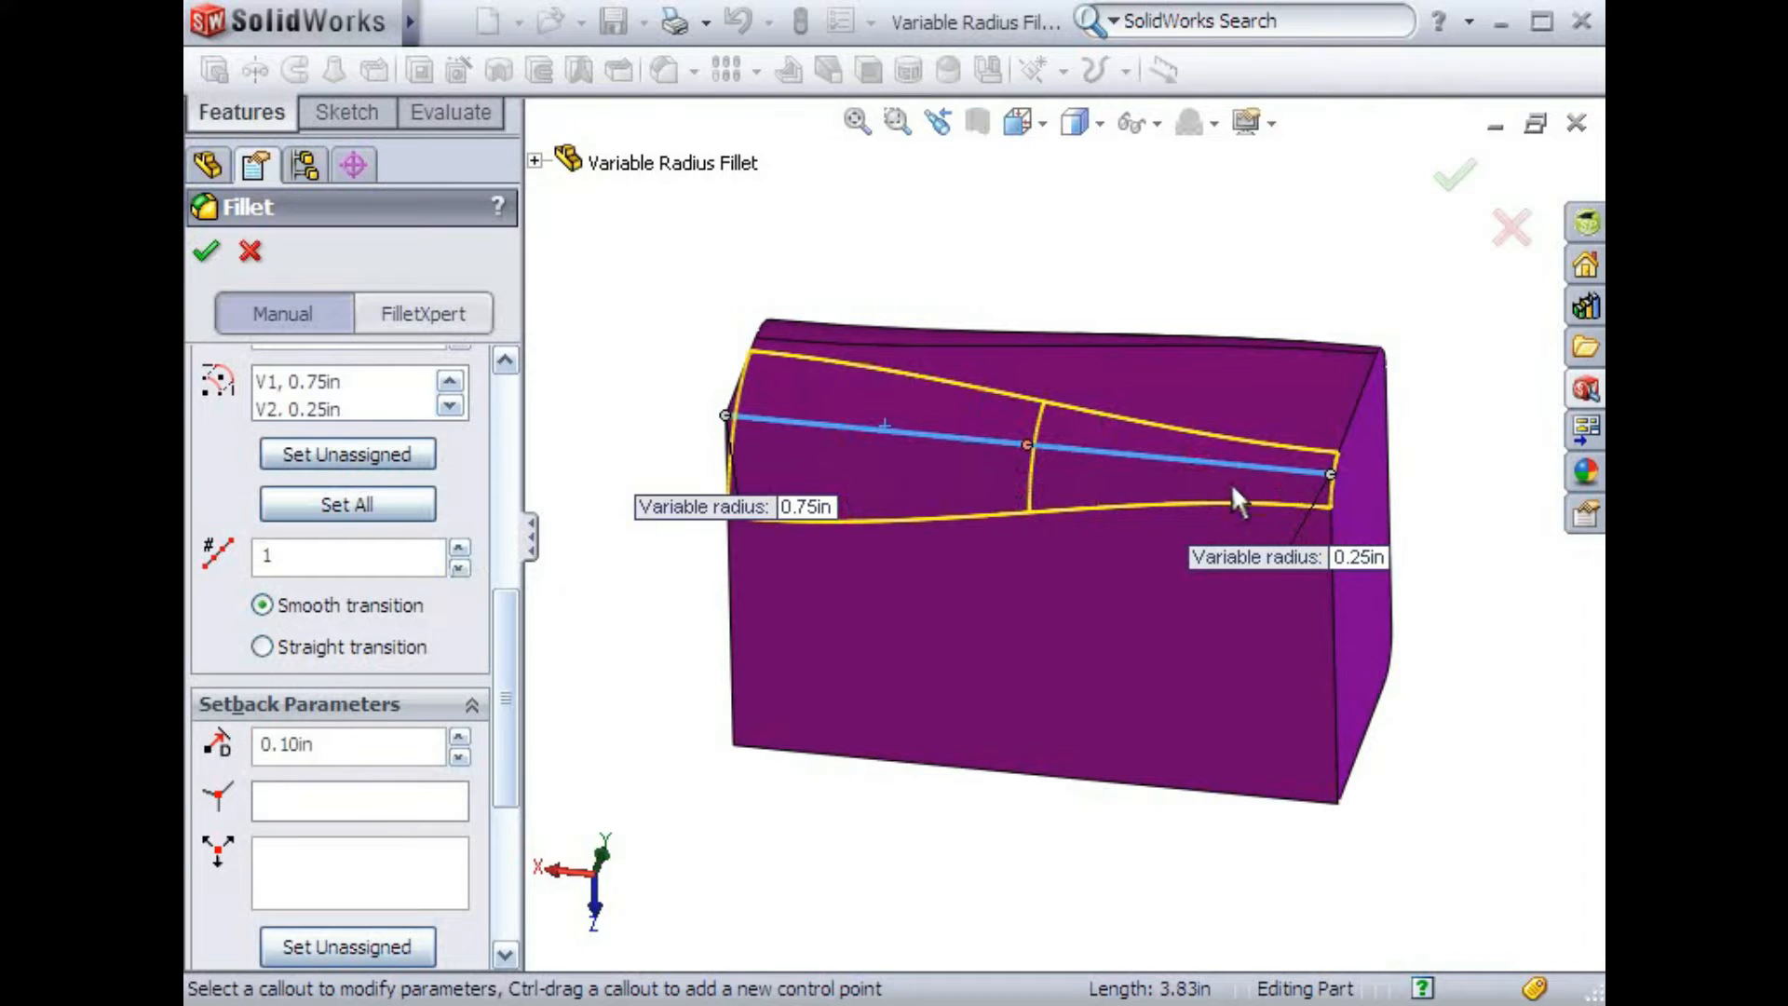
Set the middle control point's radius to 0.25 in and accept the variable radius fillet
{"action": "left_click", "coordinate": [1024, 443]}
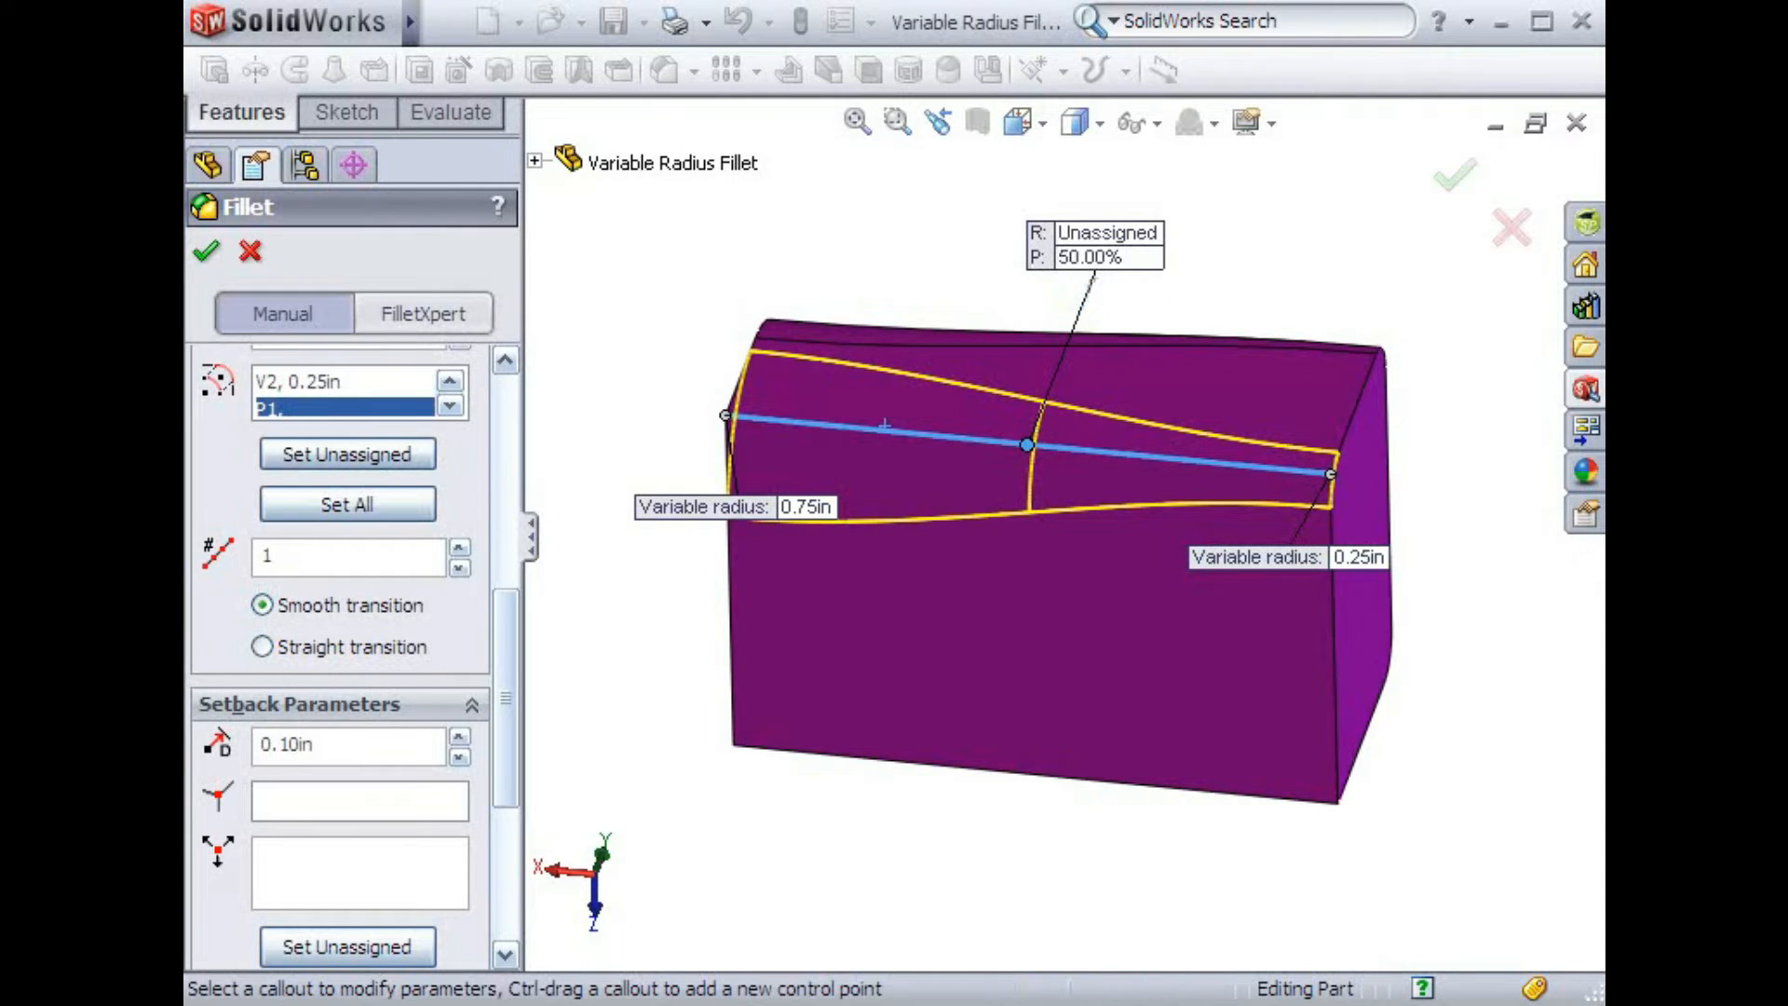
{"action": "left_click", "coordinate": [1086, 233]}
{"action": "type", "text": ".25"}
{"action": "key", "text": "Return"}
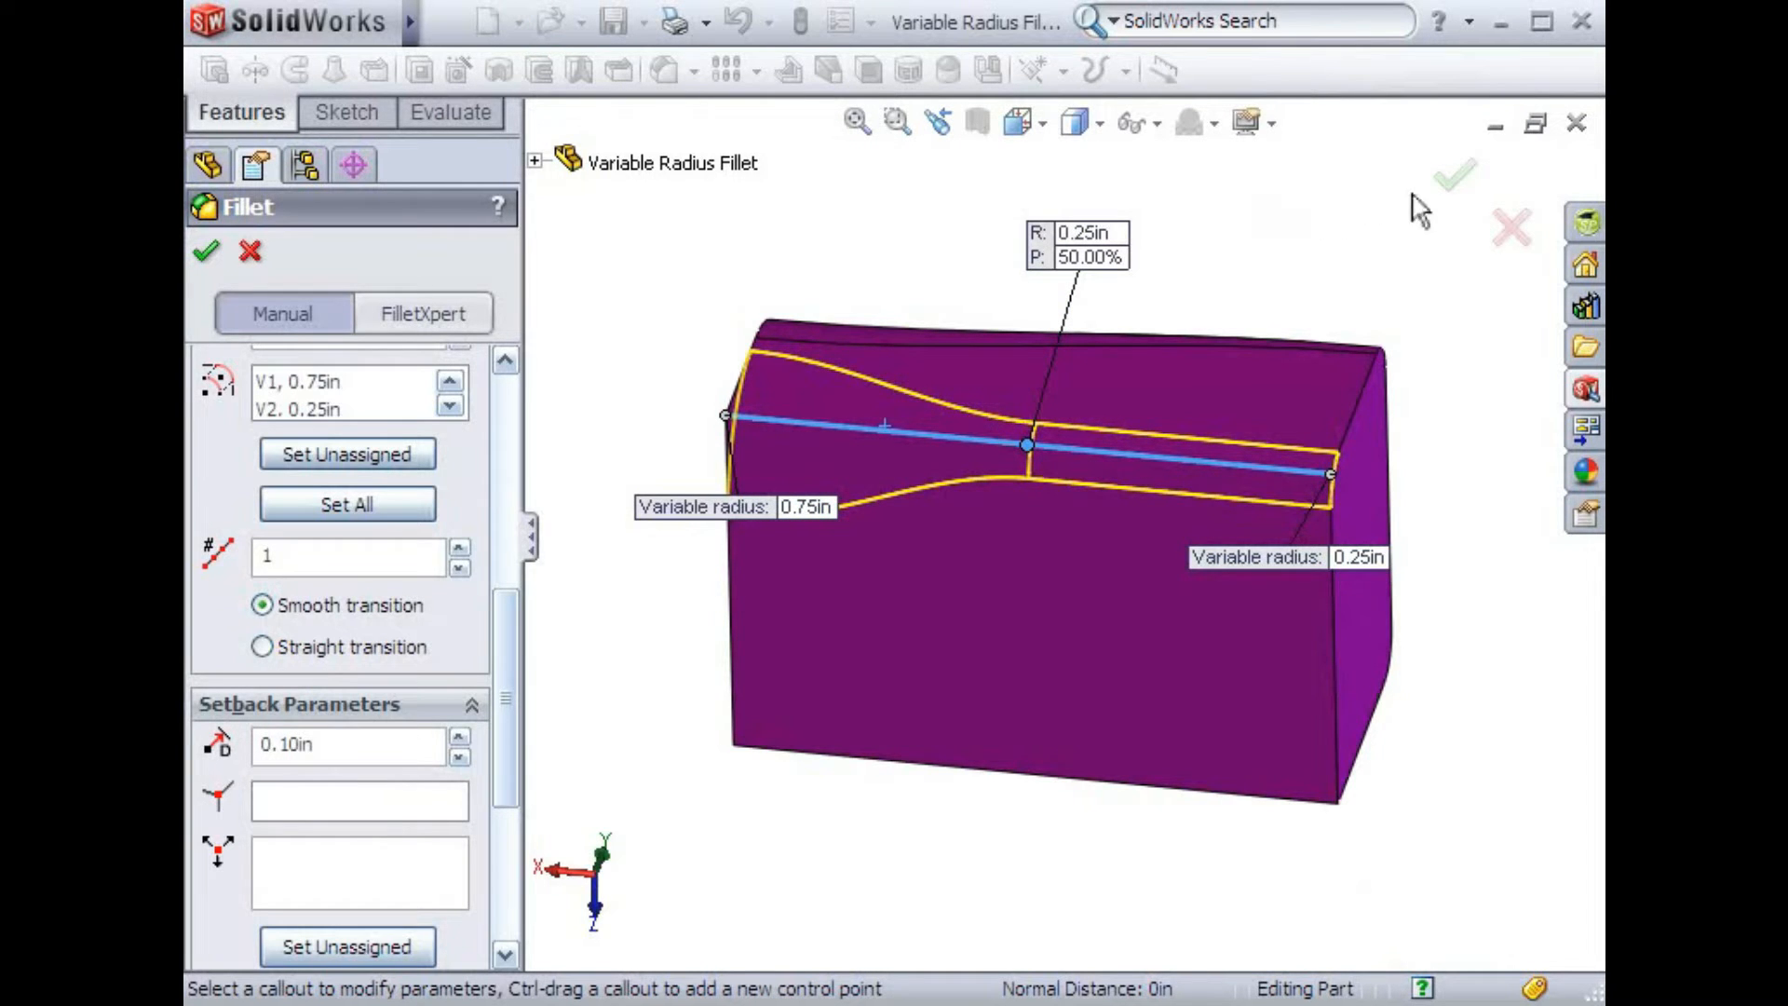
{"action": "left_click", "coordinate": [1455, 175]}
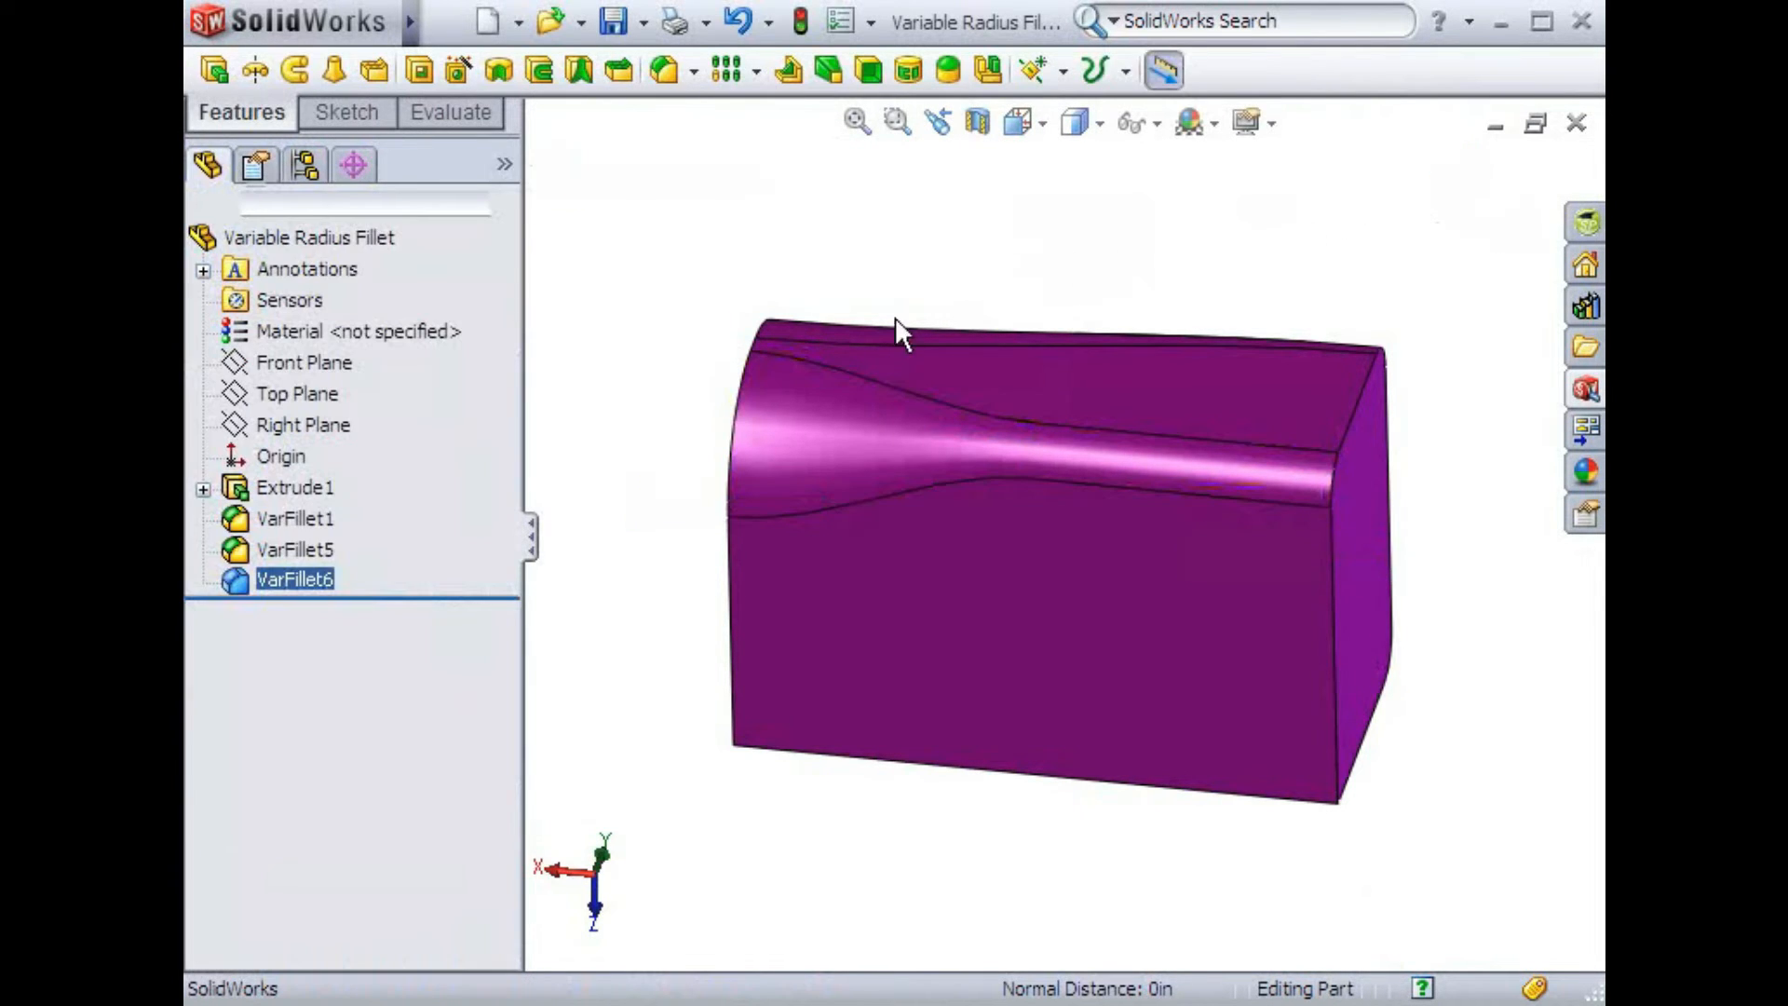
Rotate the block to its rounded end, start another variable radius fillet and select an edge of the end face
{"action": "left_click", "coordinate": [715, 353]}
{"action": "middle_click_drag", "start_coordinate": [1077, 790], "coordinate": [1268, 765]}
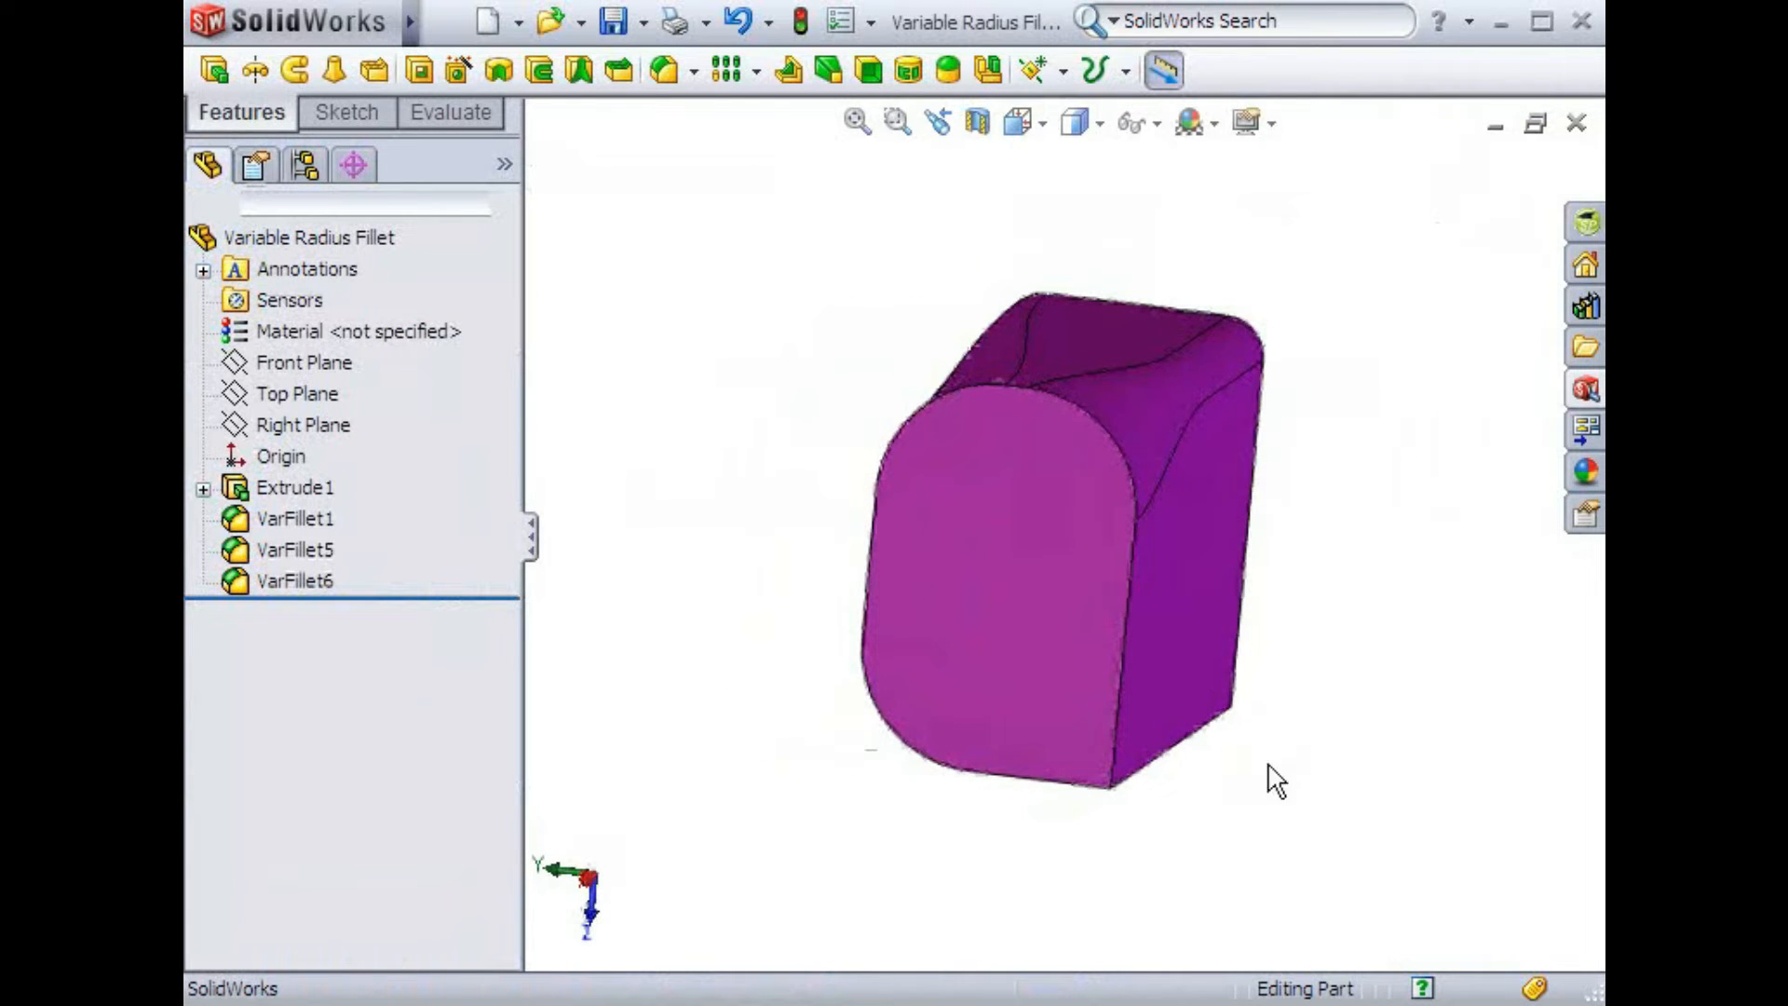
{"action": "left_click", "coordinate": [677, 74]}
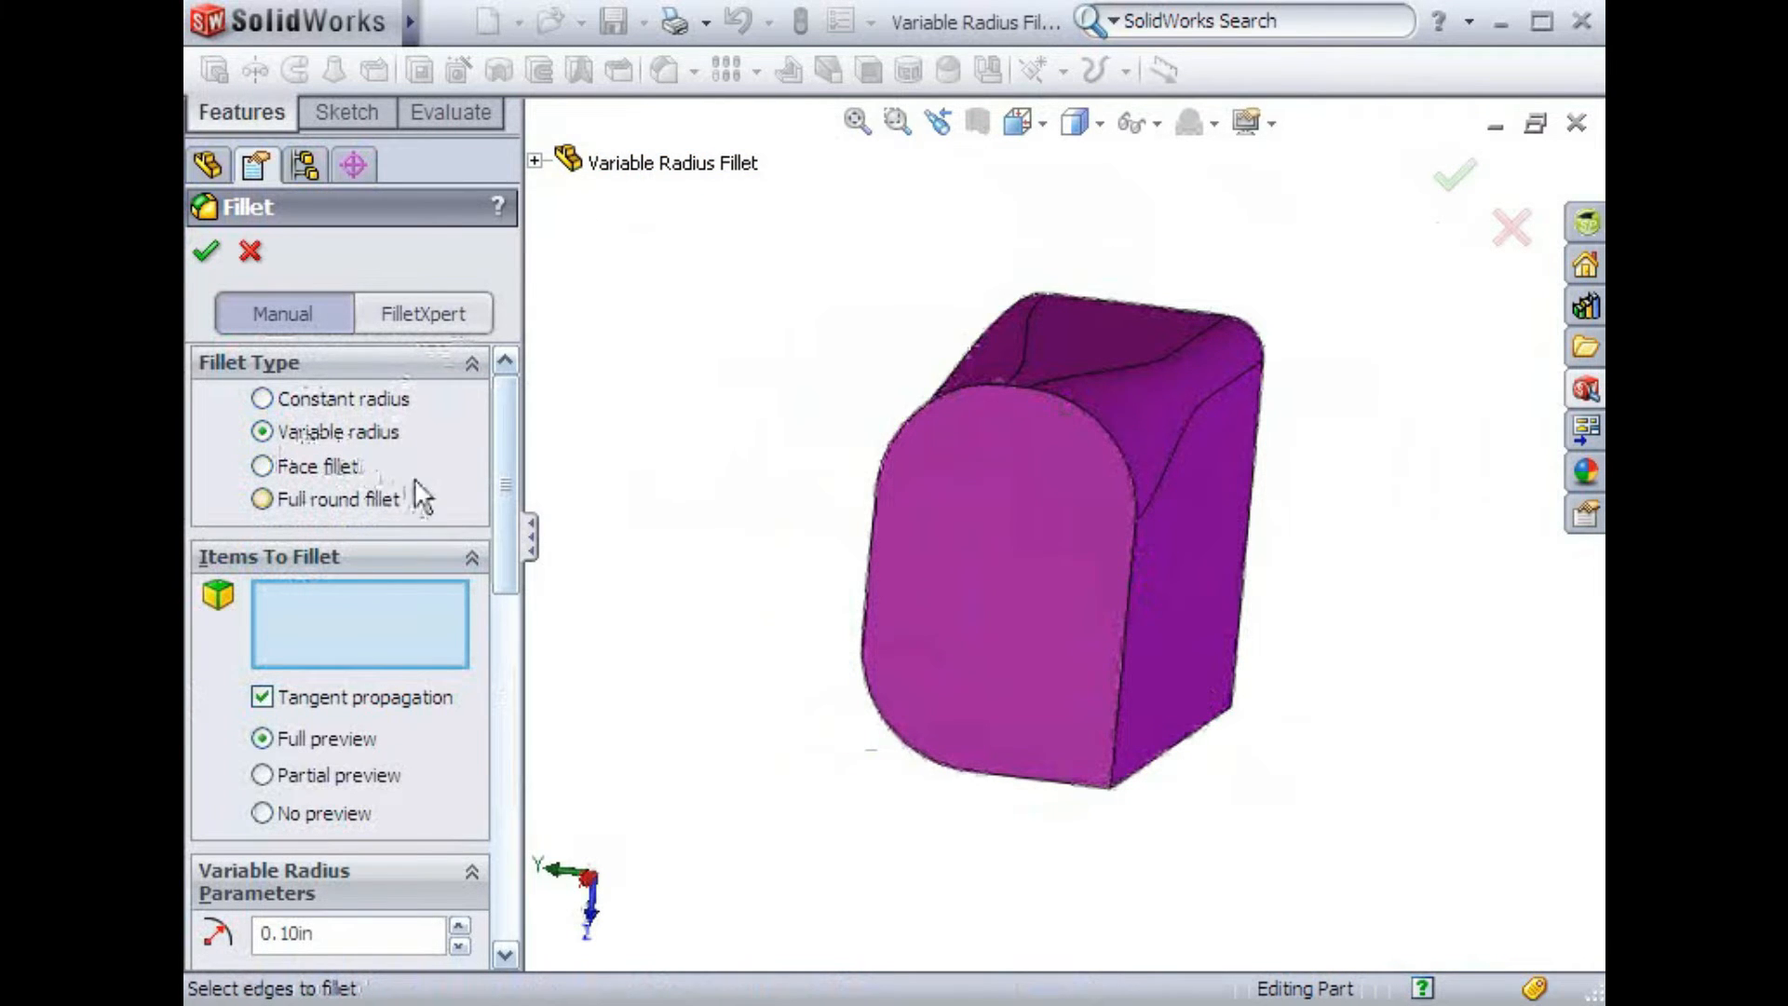
{"action": "left_click_drag", "start_coordinate": [517, 507], "coordinate": [547, 658]}
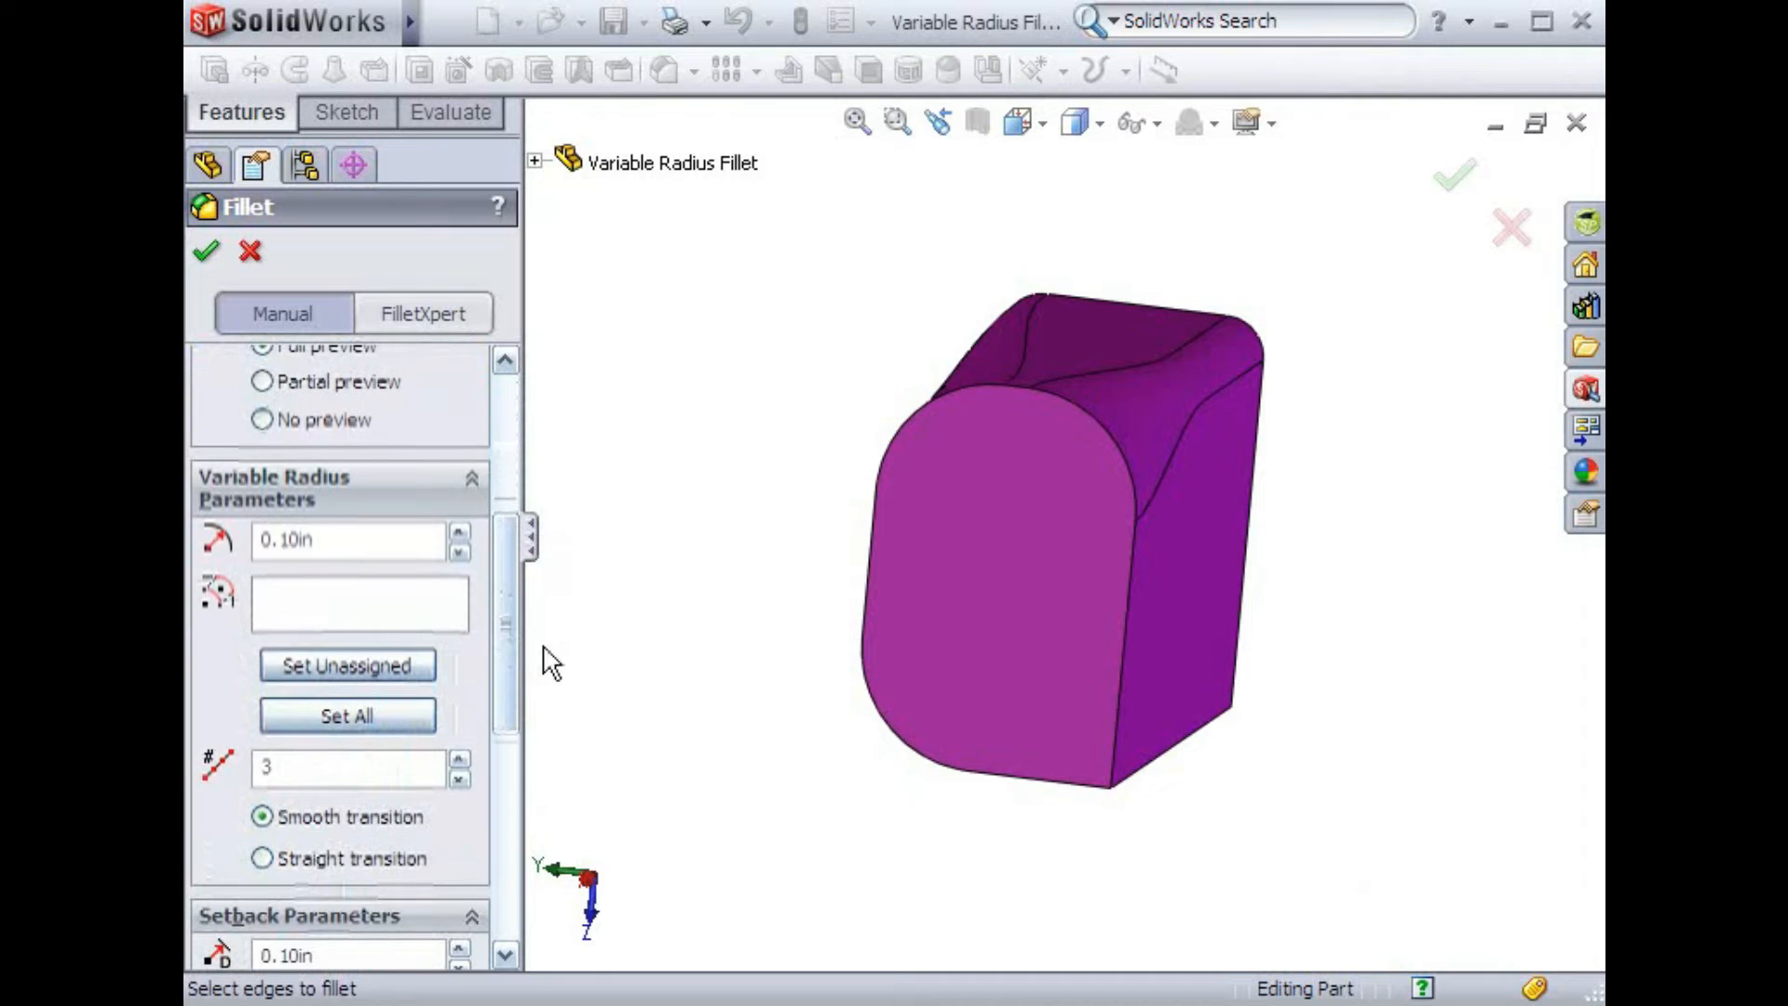
{"action": "left_click", "coordinate": [866, 626]}
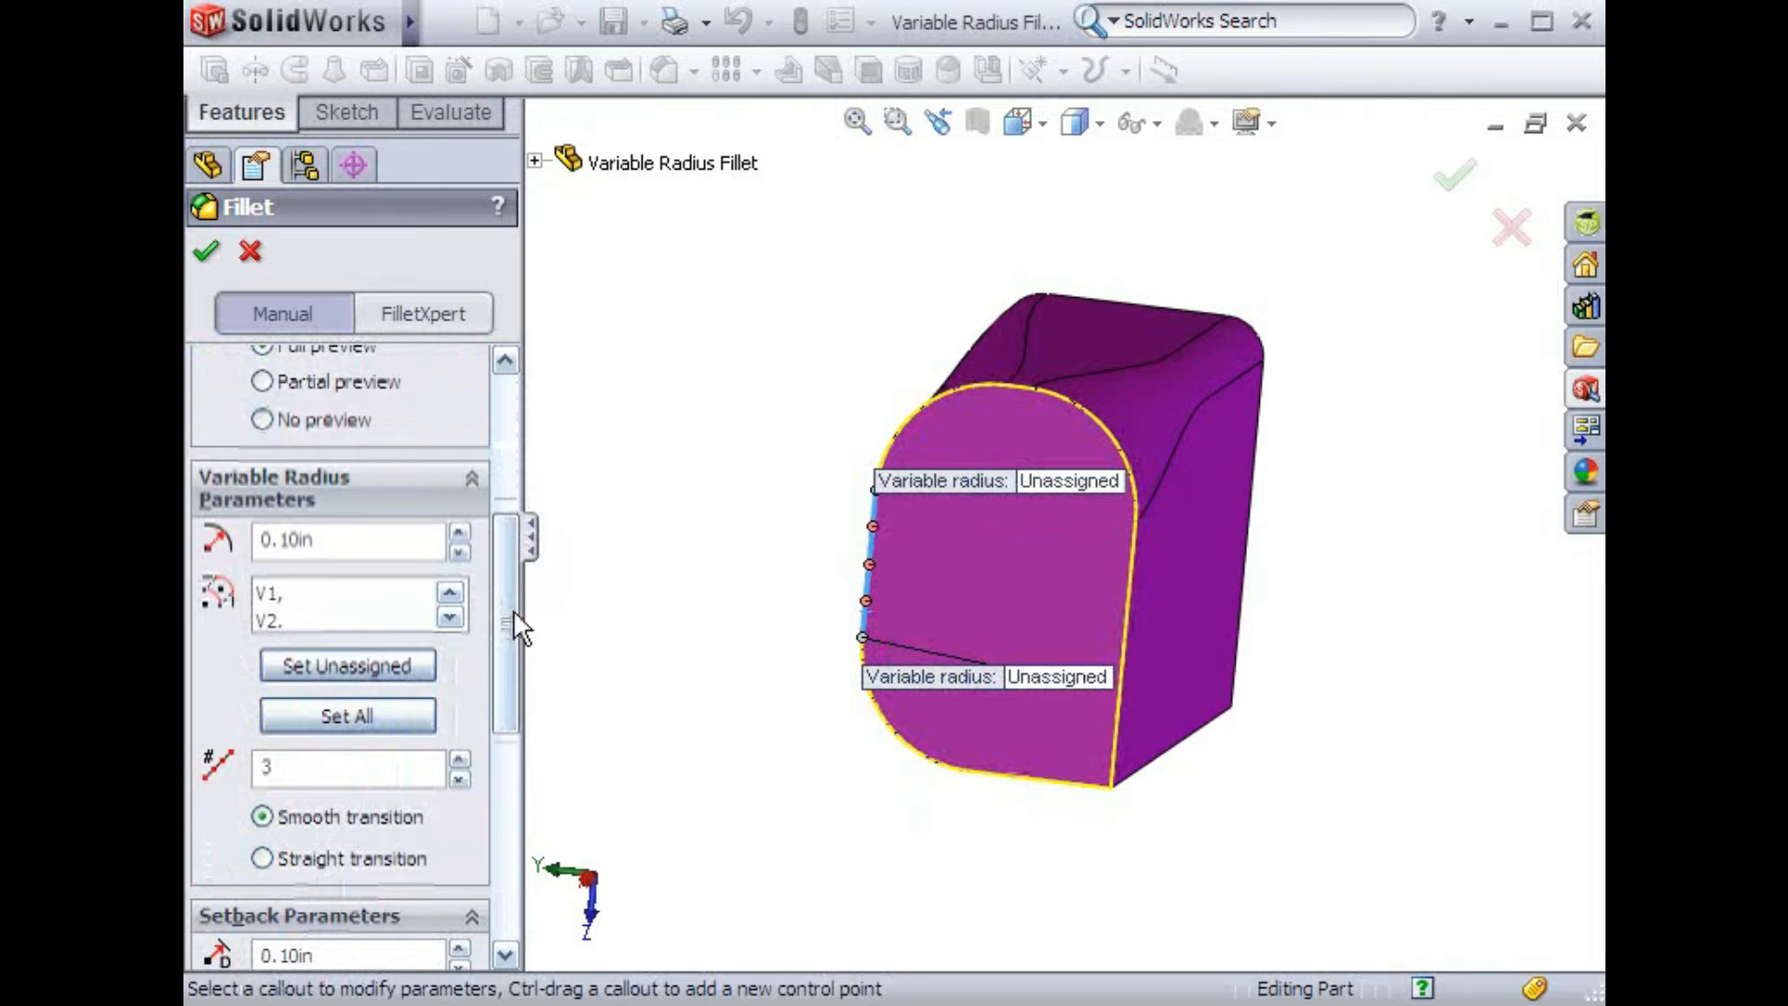
Add the remaining edges around the rounded end face to the fillet and move the radius callouts aside
{"action": "scroll", "coordinate": [512, 610], "scroll_direction": "up", "scroll_amount": 2}
{"action": "scroll", "coordinate": [508, 596], "scroll_direction": "up", "scroll_amount": 2}
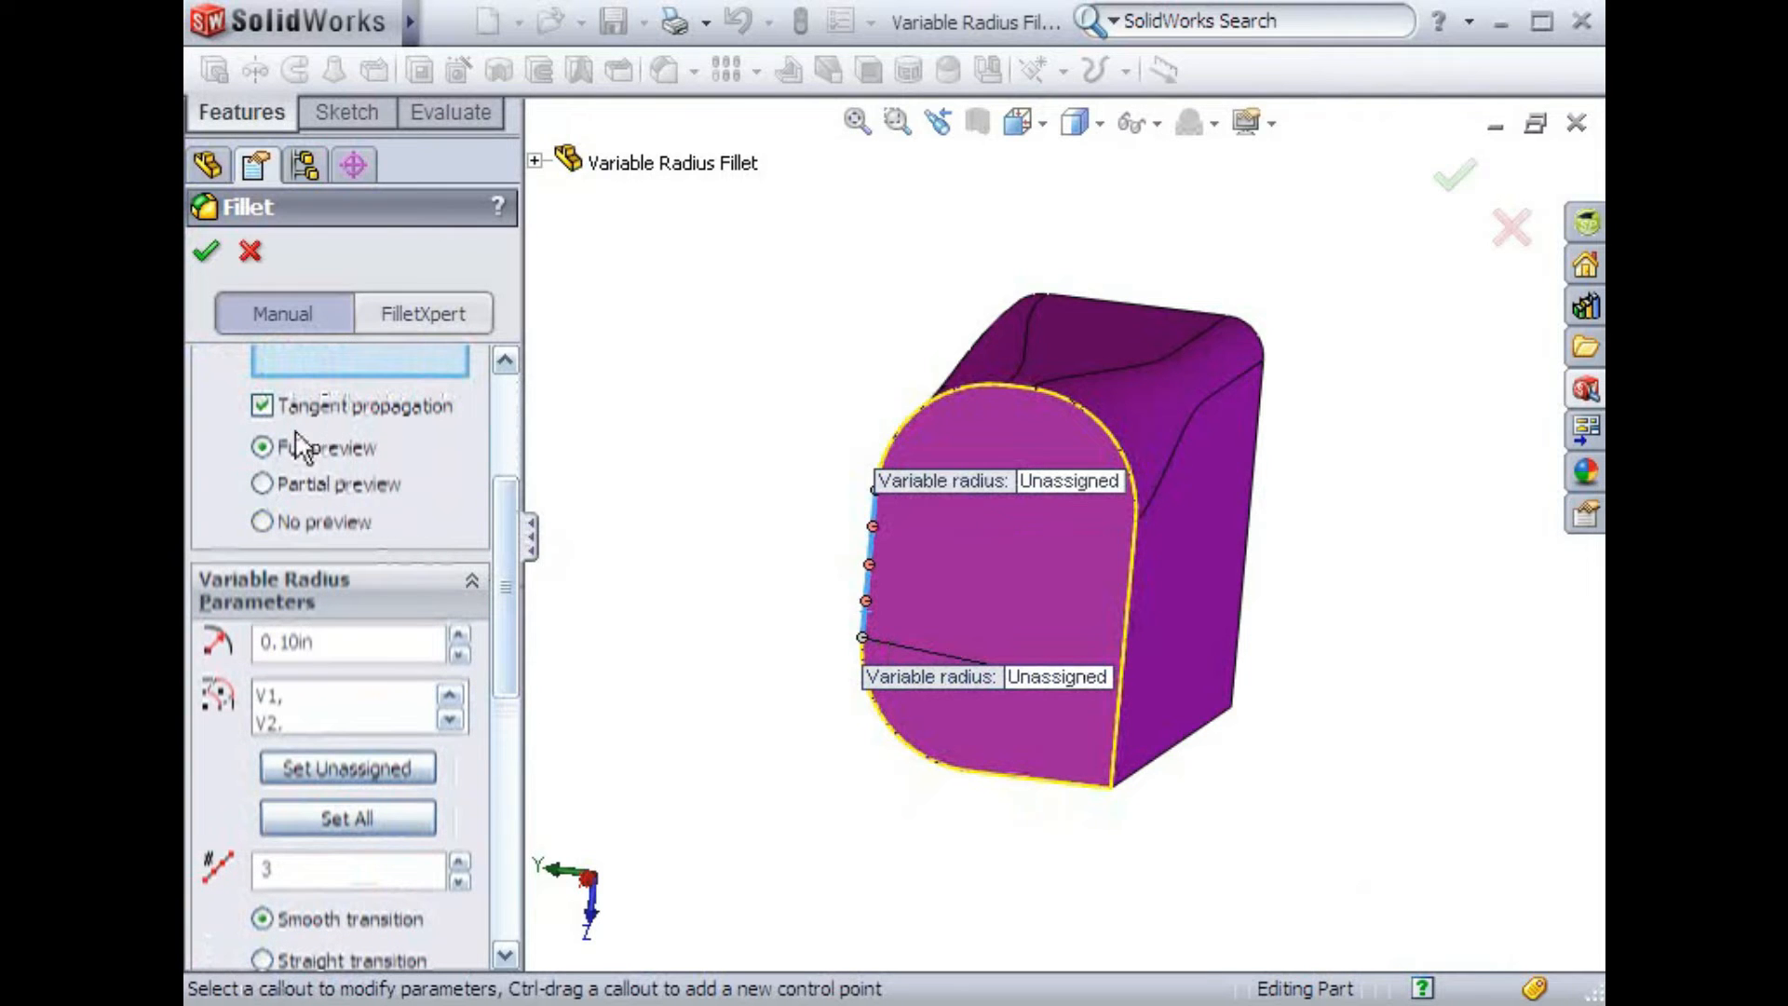
{"action": "left_click_drag", "start_coordinate": [503, 499], "coordinate": [499, 587]}
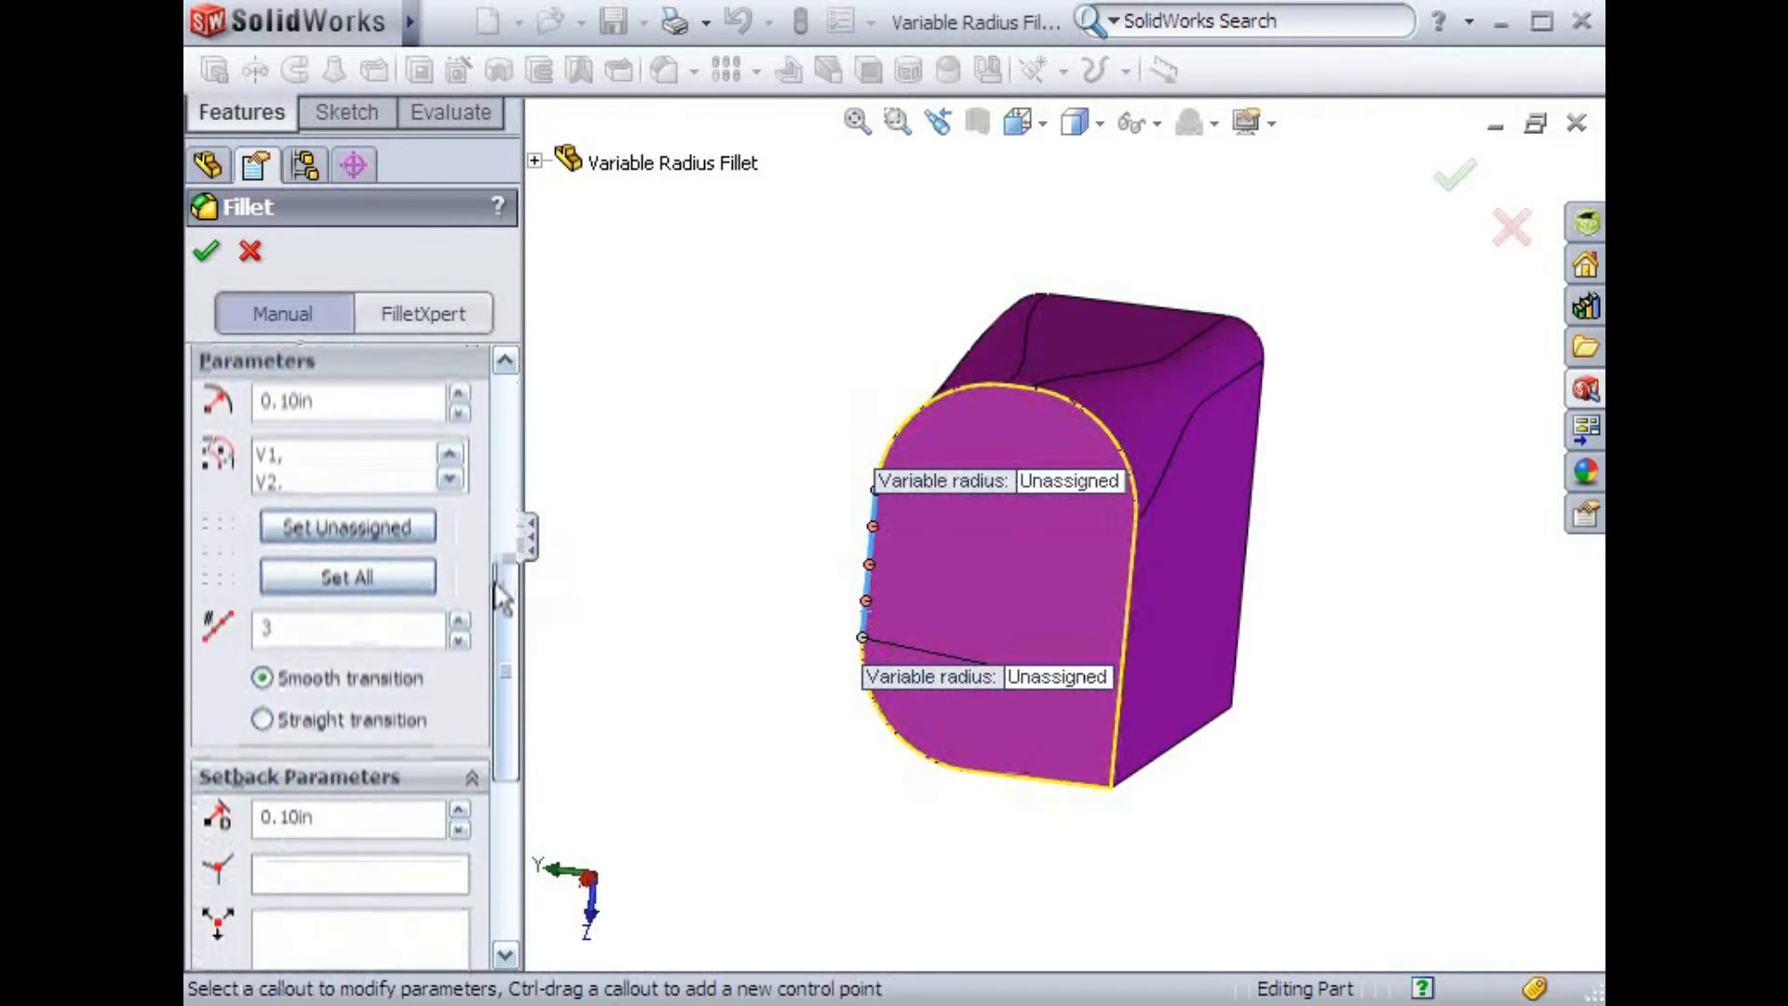
{"action": "left_click", "coordinate": [915, 418]}
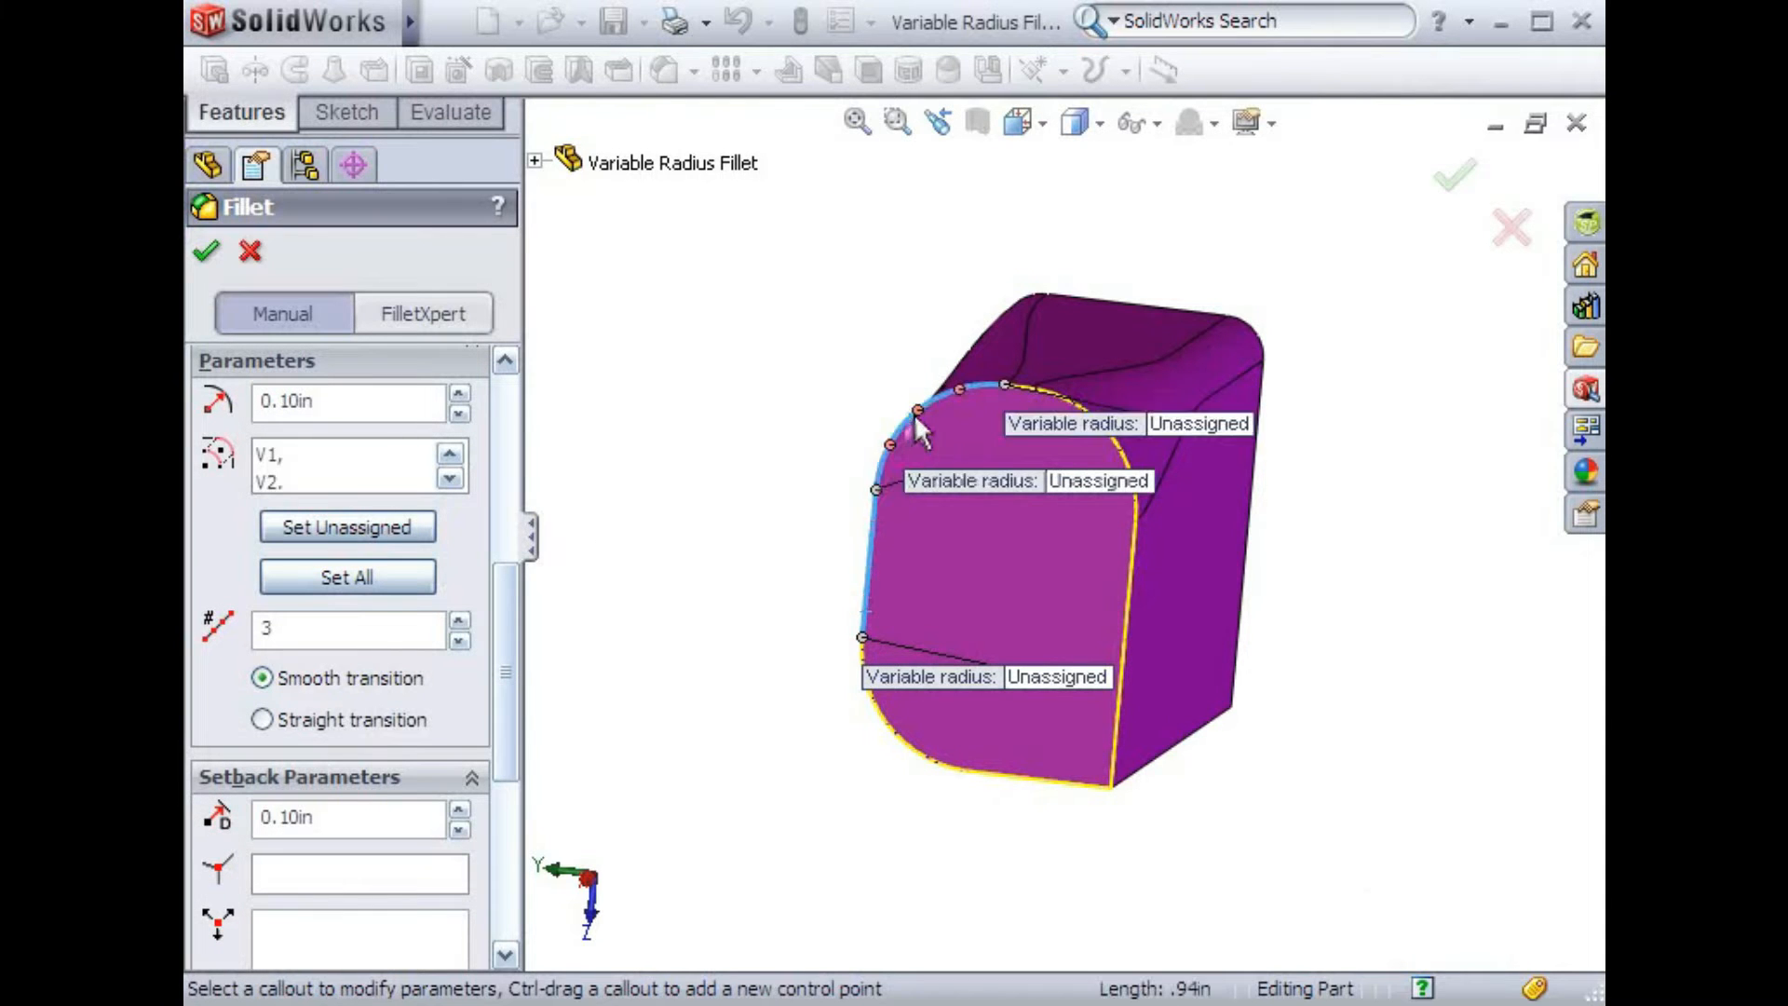
{"action": "left_click", "coordinate": [1084, 410]}
{"action": "left_click", "coordinate": [1127, 595]}
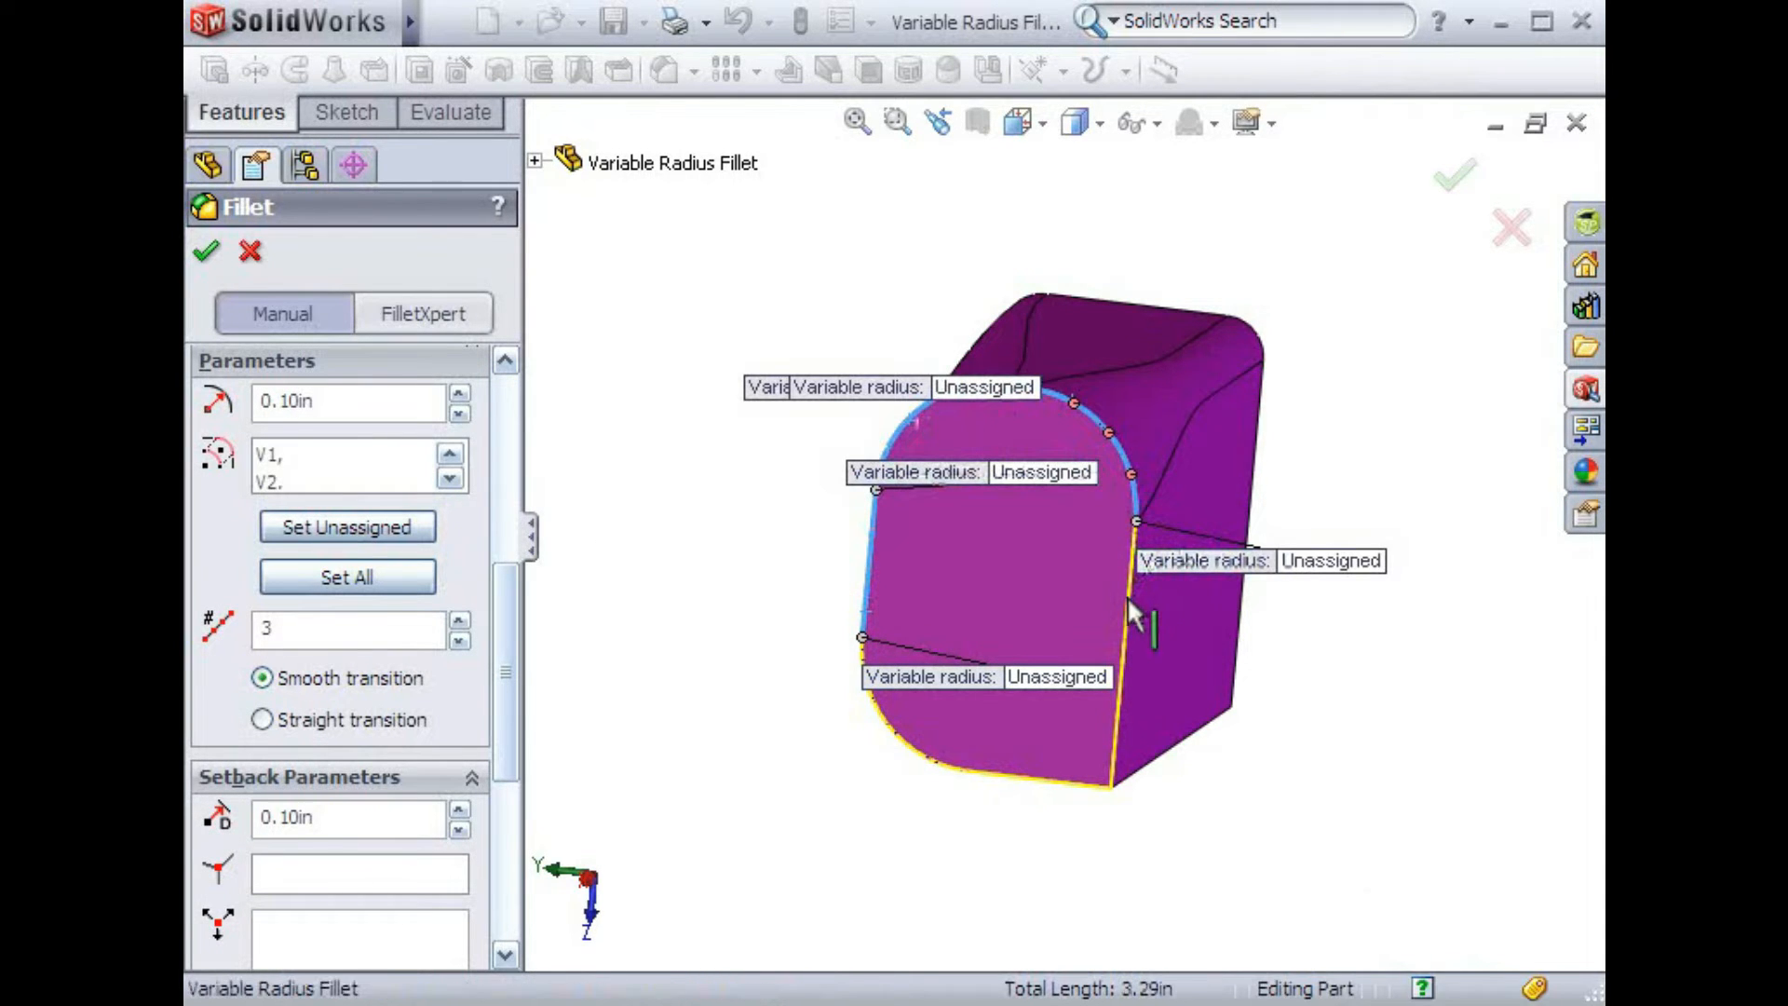
{"action": "left_click", "coordinate": [1024, 775]}
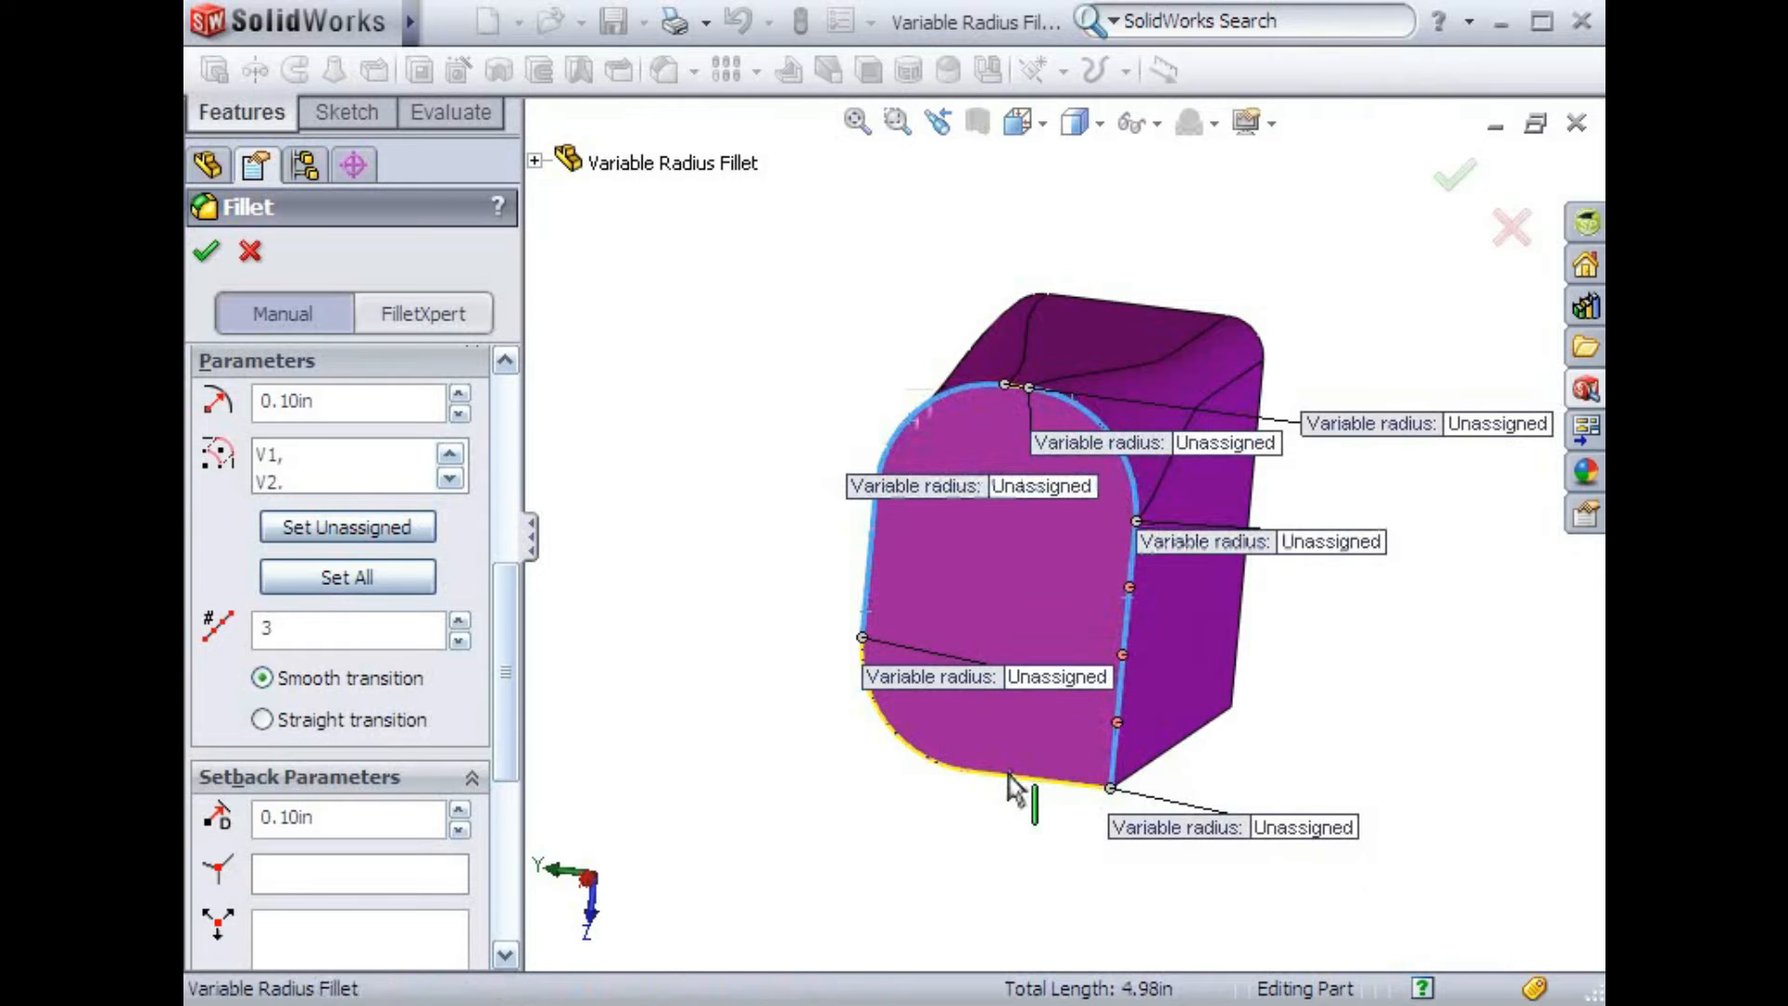
{"action": "left_click", "coordinate": [910, 757]}
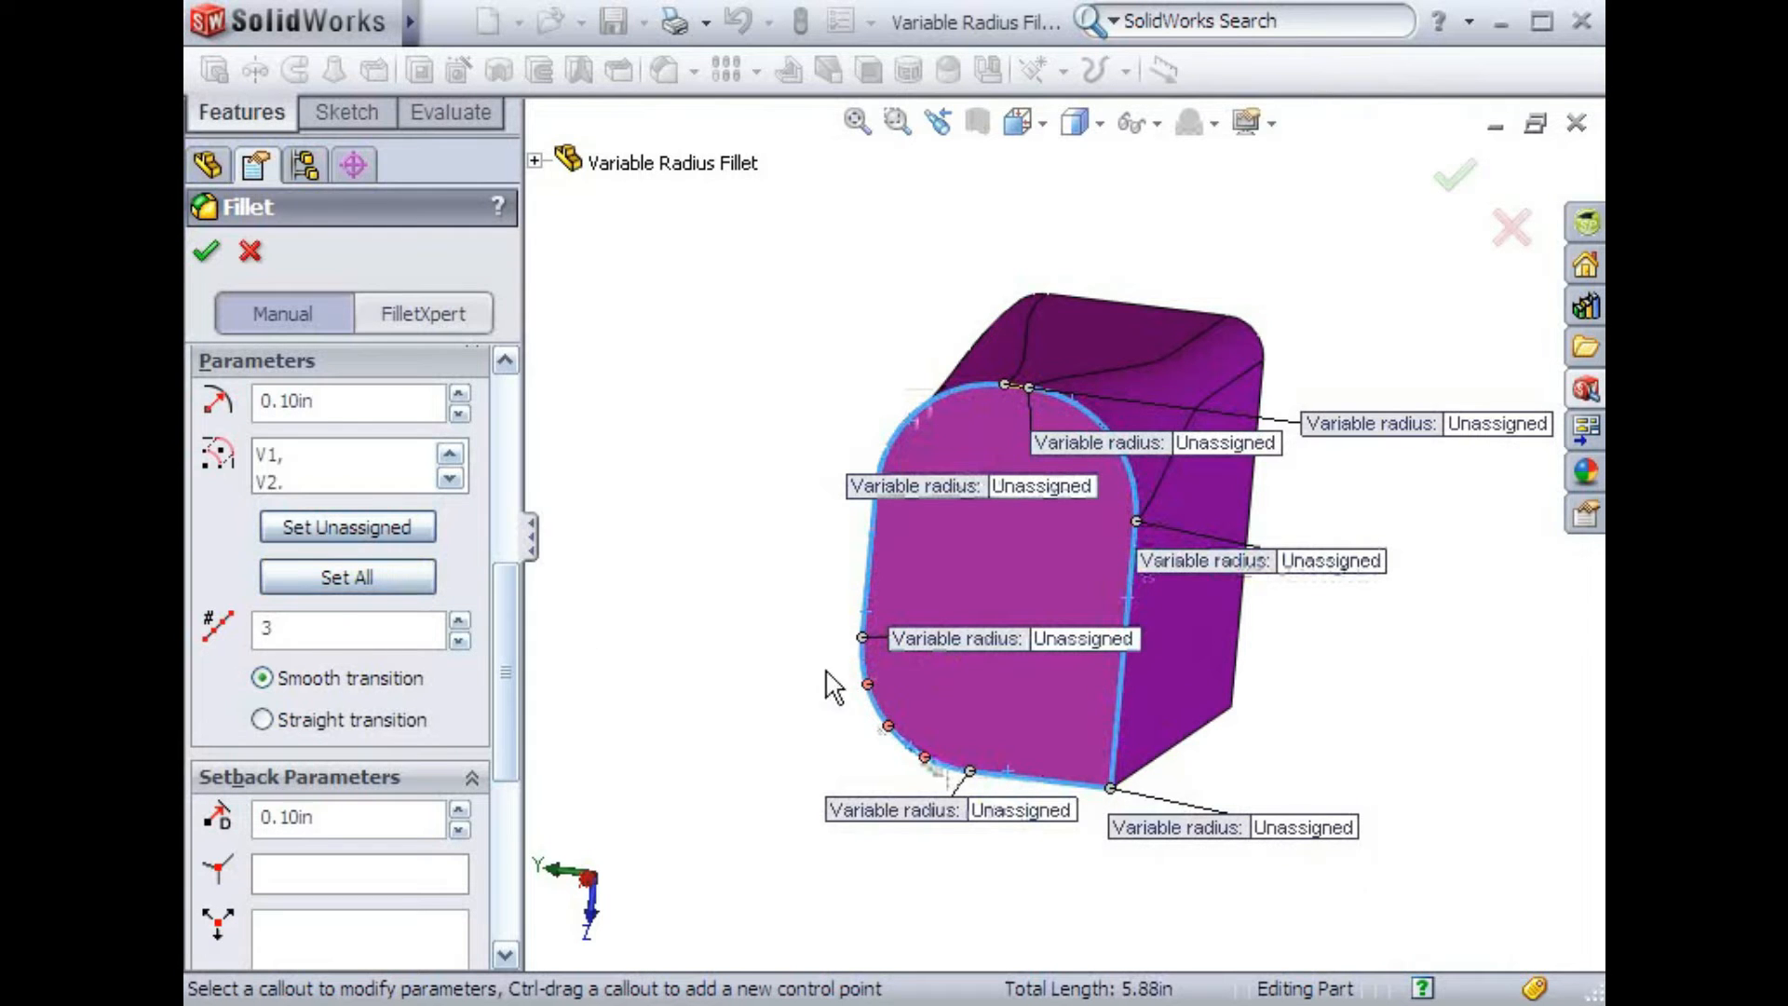
{"action": "left_click_drag", "start_coordinate": [898, 641], "coordinate": [605, 596]}
{"action": "left_click_drag", "start_coordinate": [882, 492], "coordinate": [725, 361]}
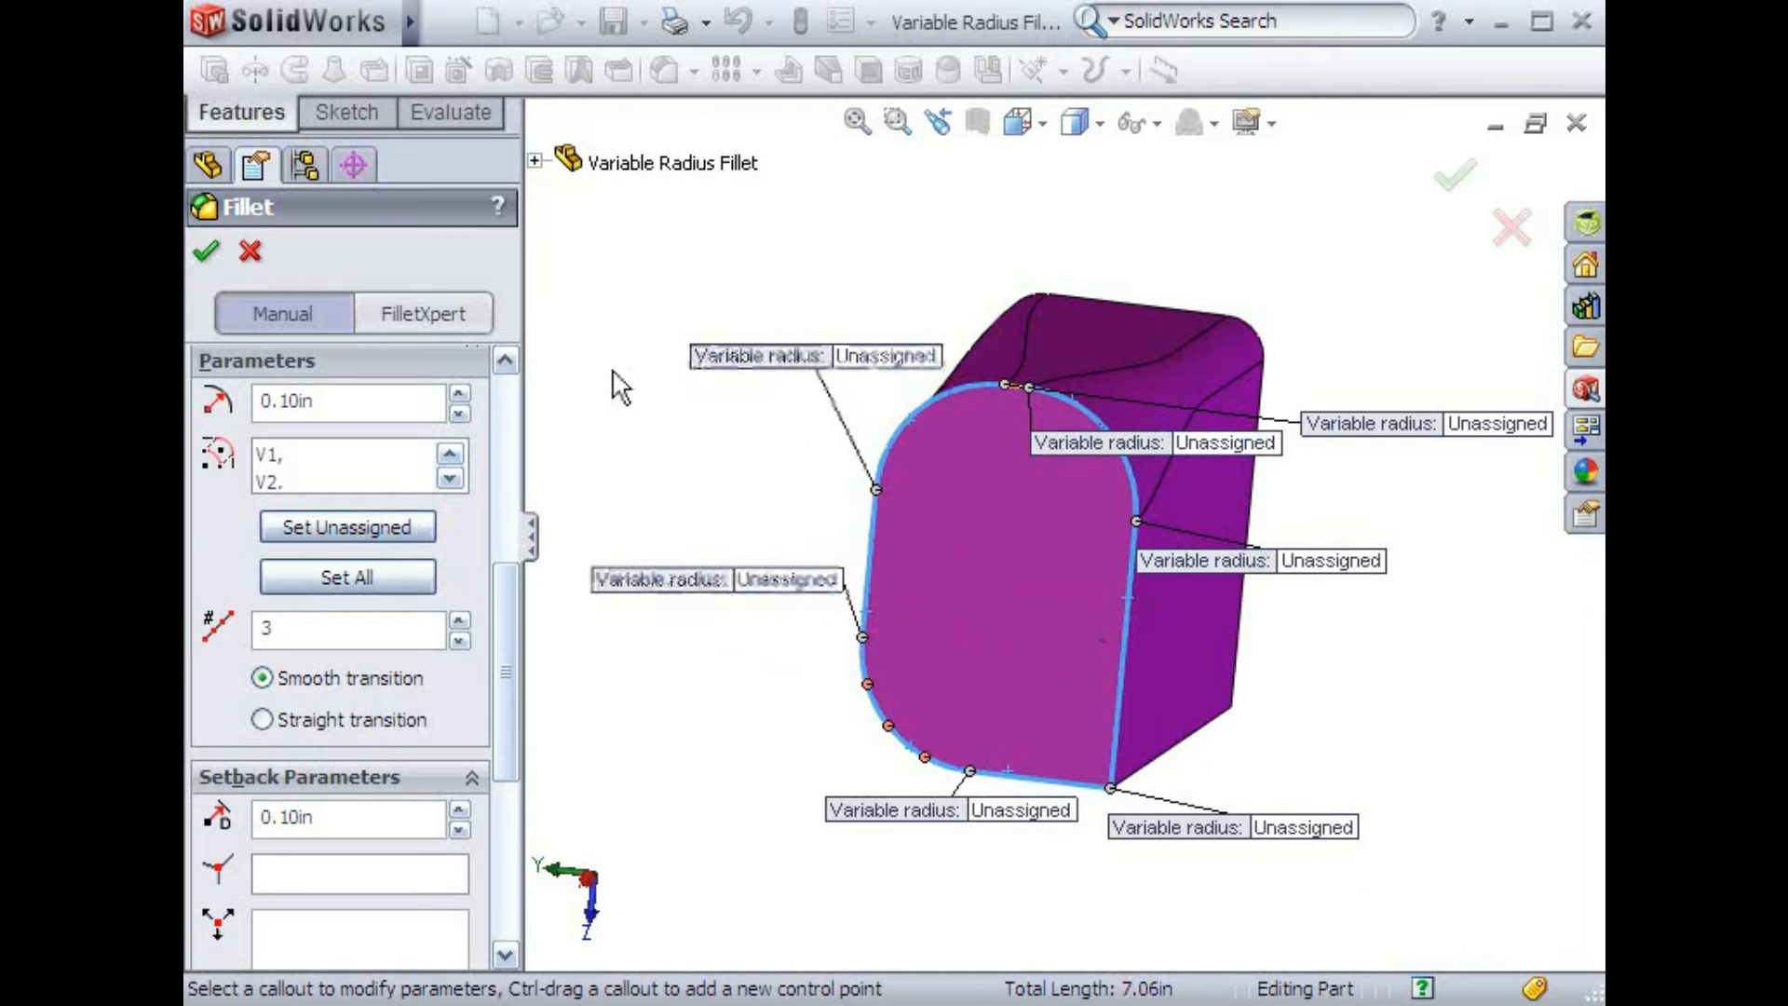
Assign 0.1 in to all unassigned vertex radii
{"action": "double_click", "coordinate": [392, 400]}
{"action": "type", "text": ".1"}
{"action": "left_click", "coordinate": [389, 523]}
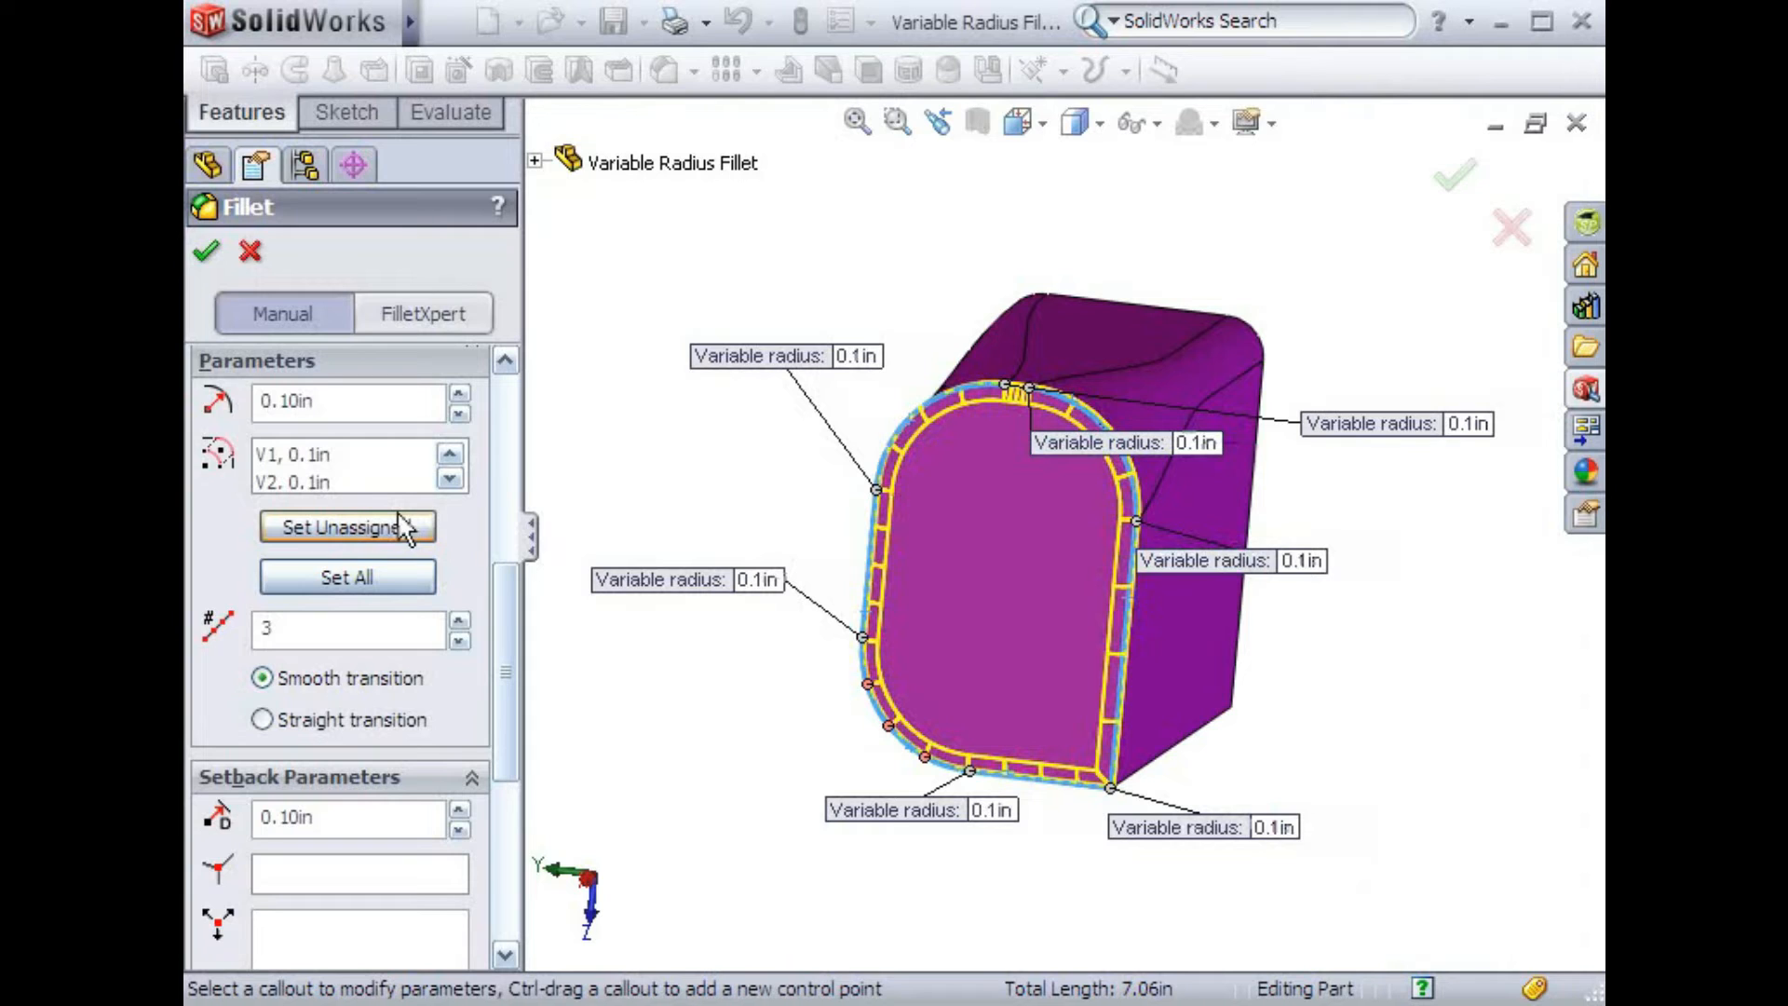
Set the radius of all vertices to 0.25 in
{"action": "double_click", "coordinate": [355, 402]}
{"action": "type", "text": ".25"}
{"action": "left_click", "coordinate": [361, 561]}
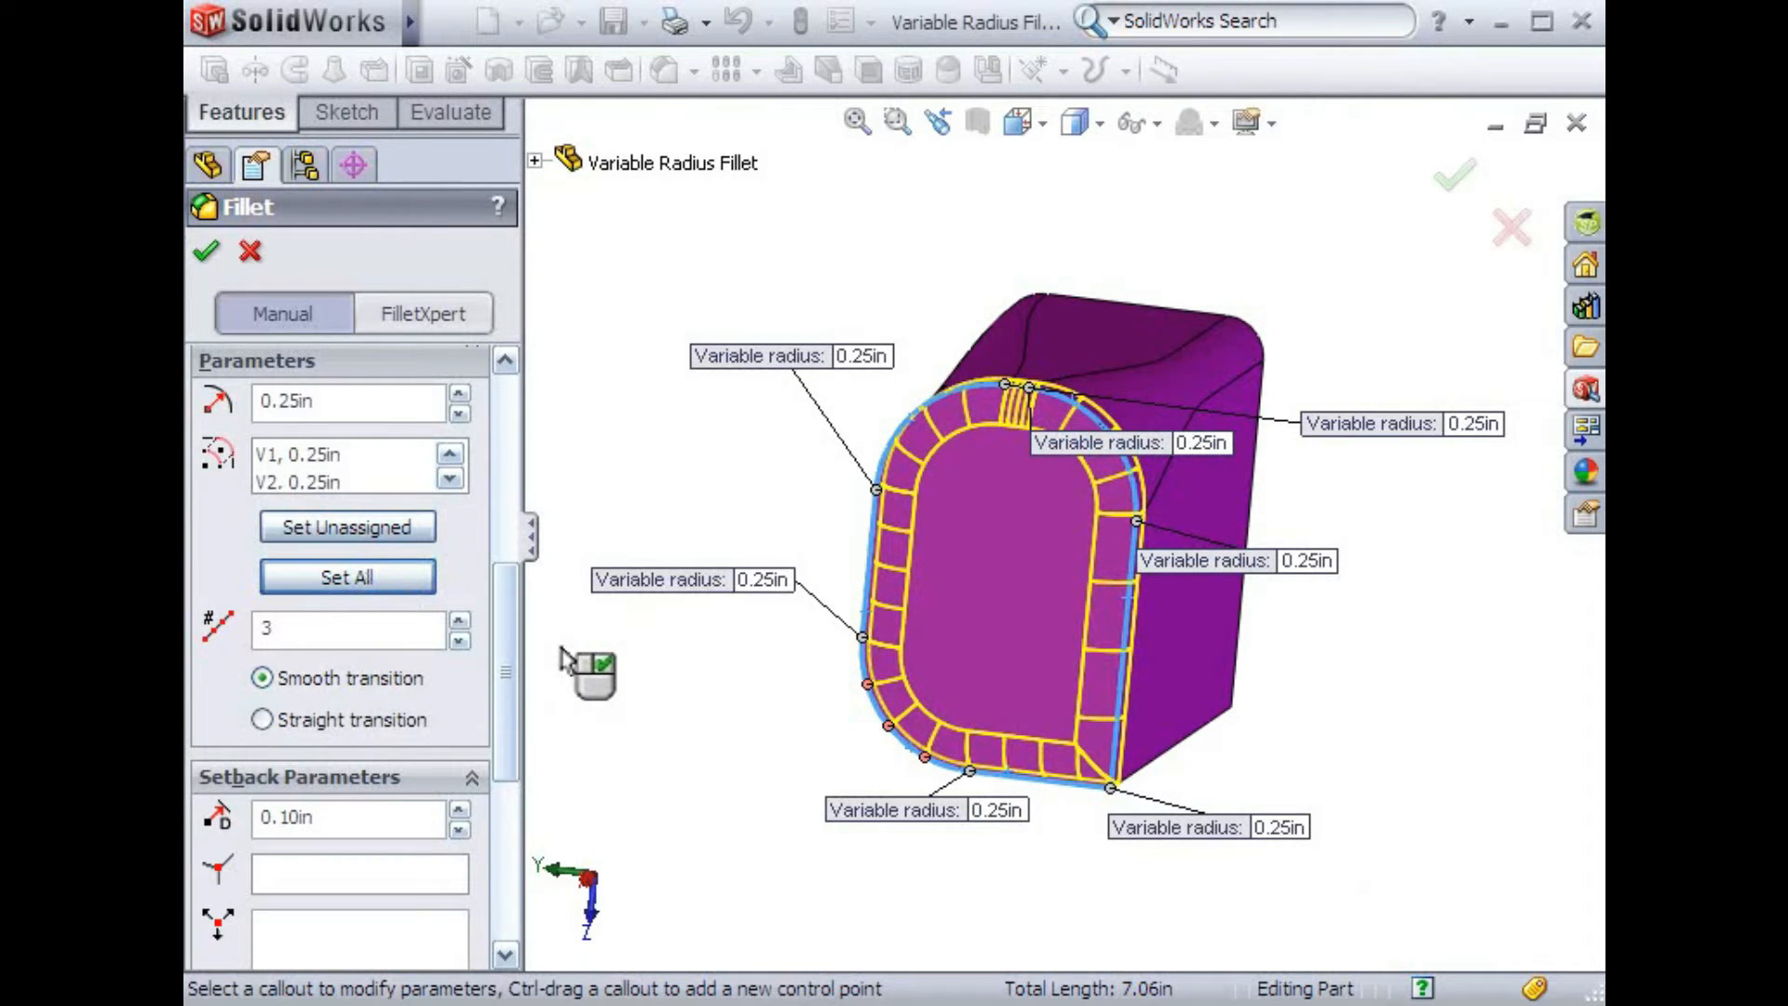
Set the two bottom vertices' radii to 0.5 in and accept the variable radius fillet
{"action": "left_click", "coordinate": [1277, 827]}
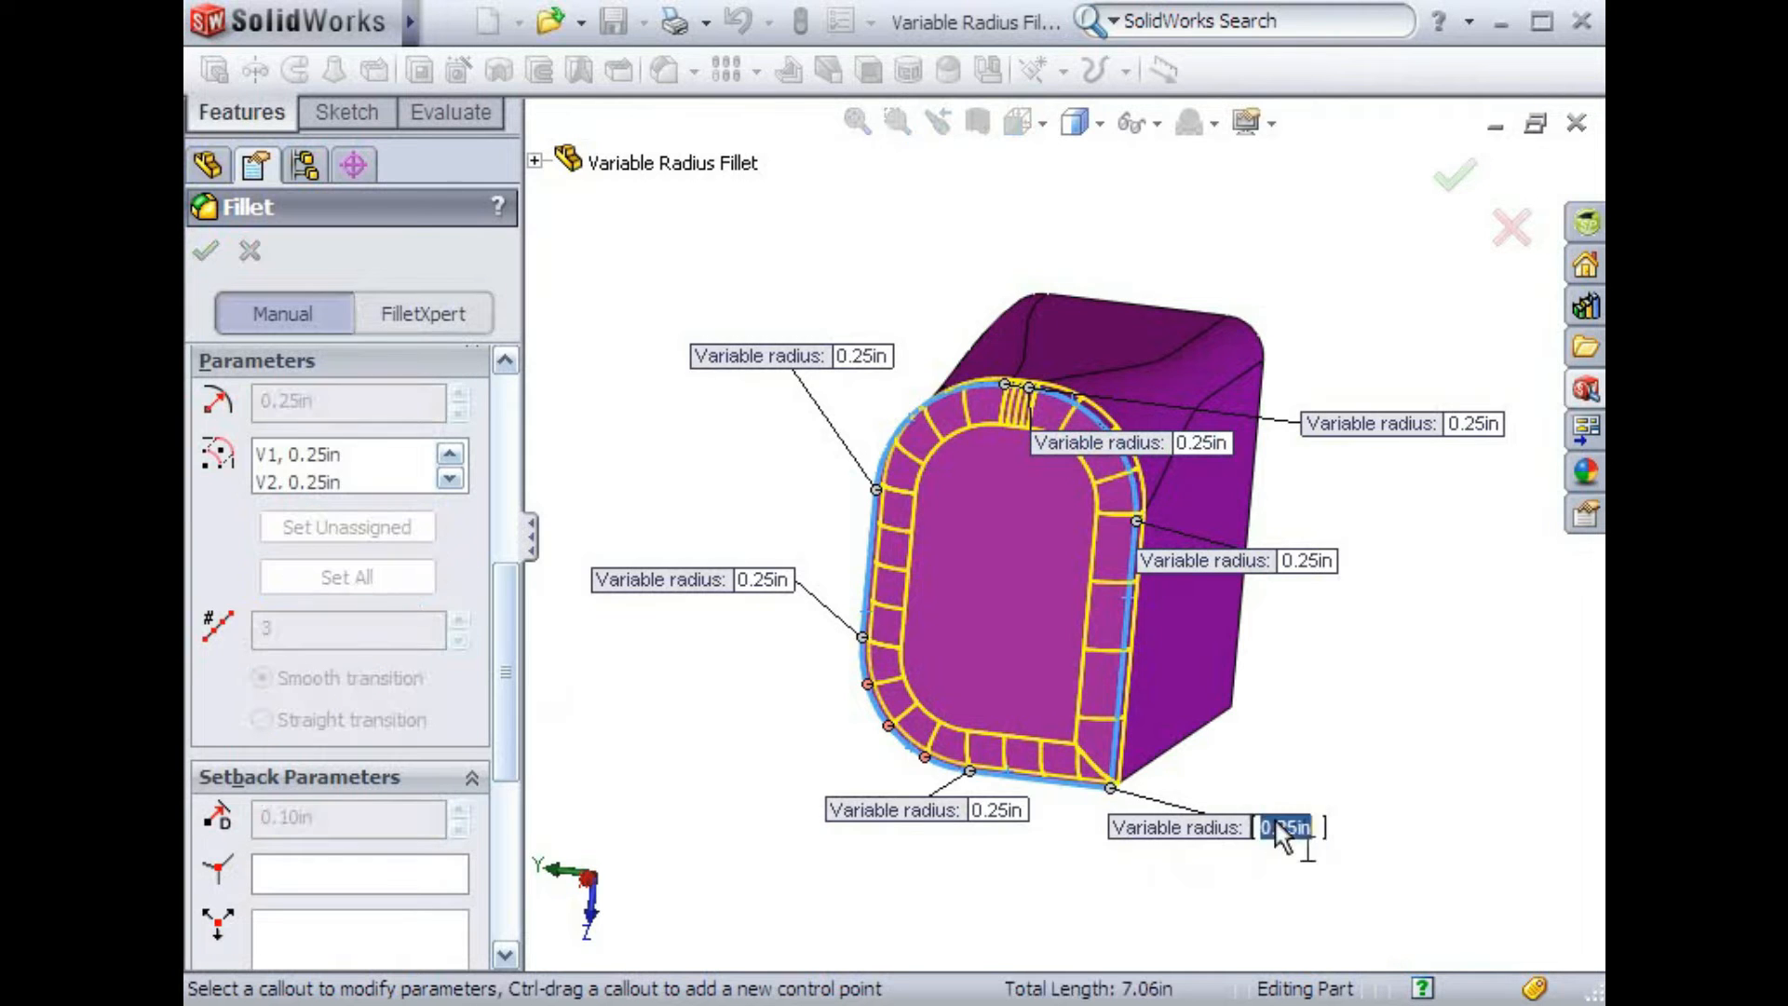
{"action": "type", "text": ".5"}
{"action": "key", "text": "Return"}
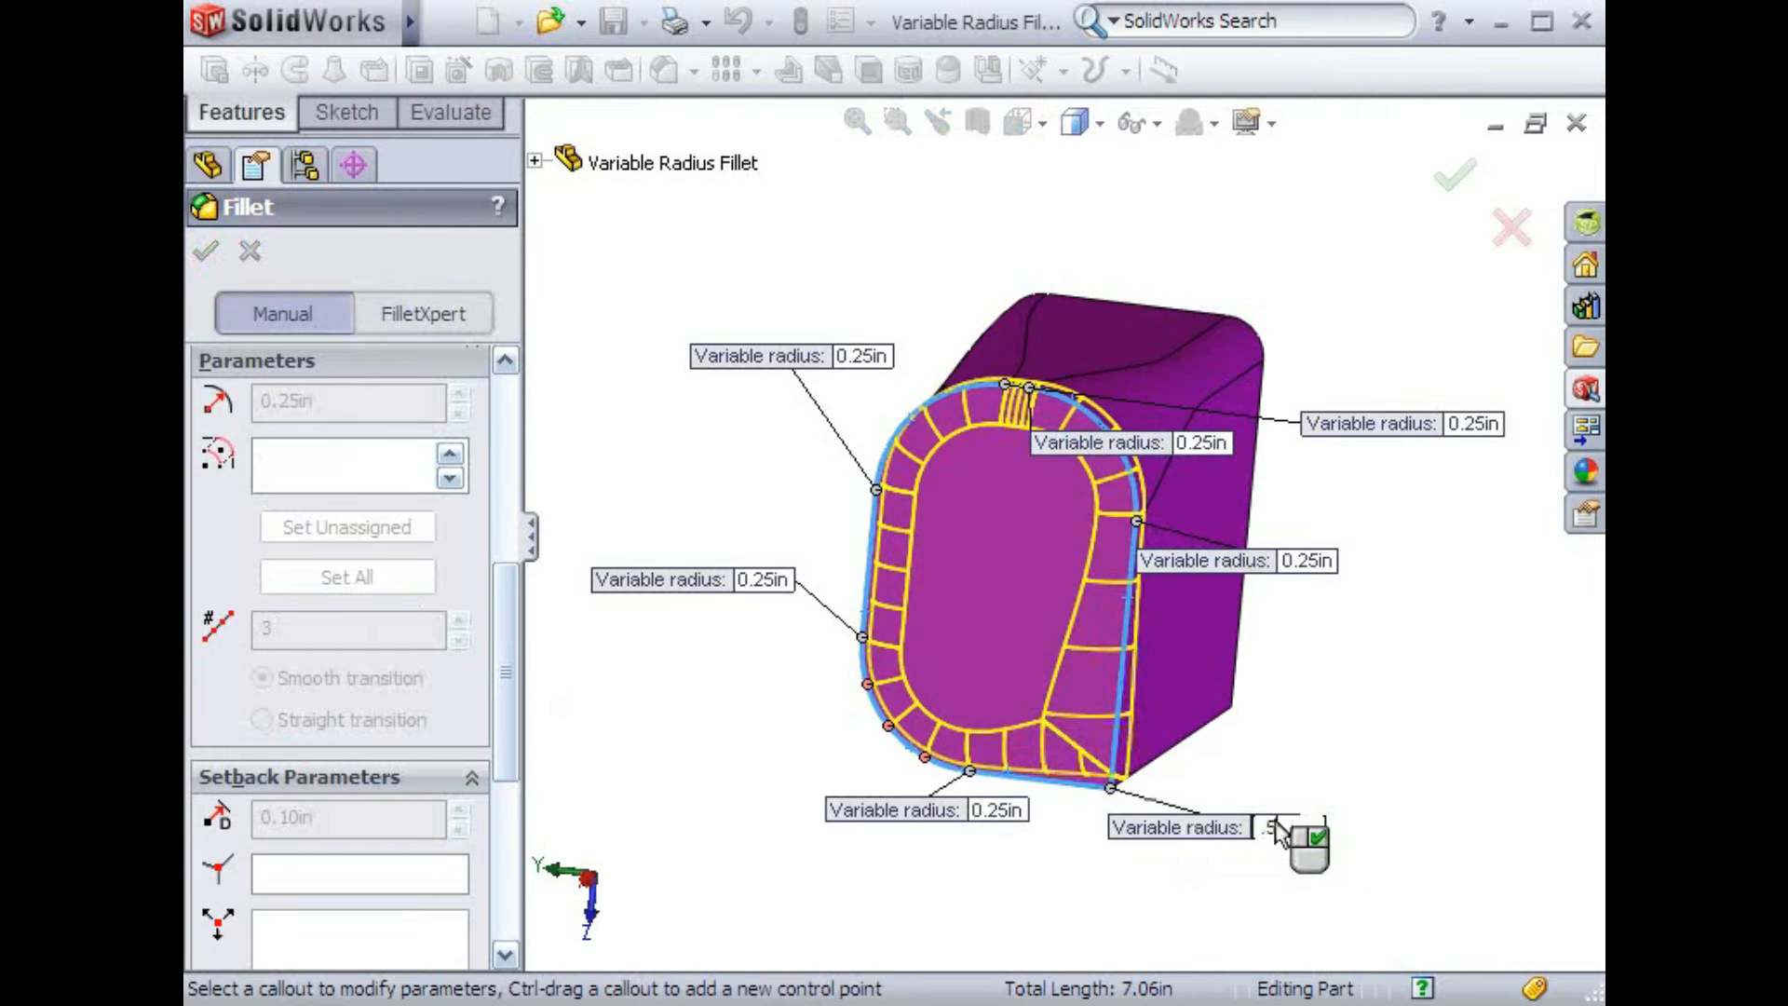
{"action": "left_click", "coordinate": [1011, 813]}
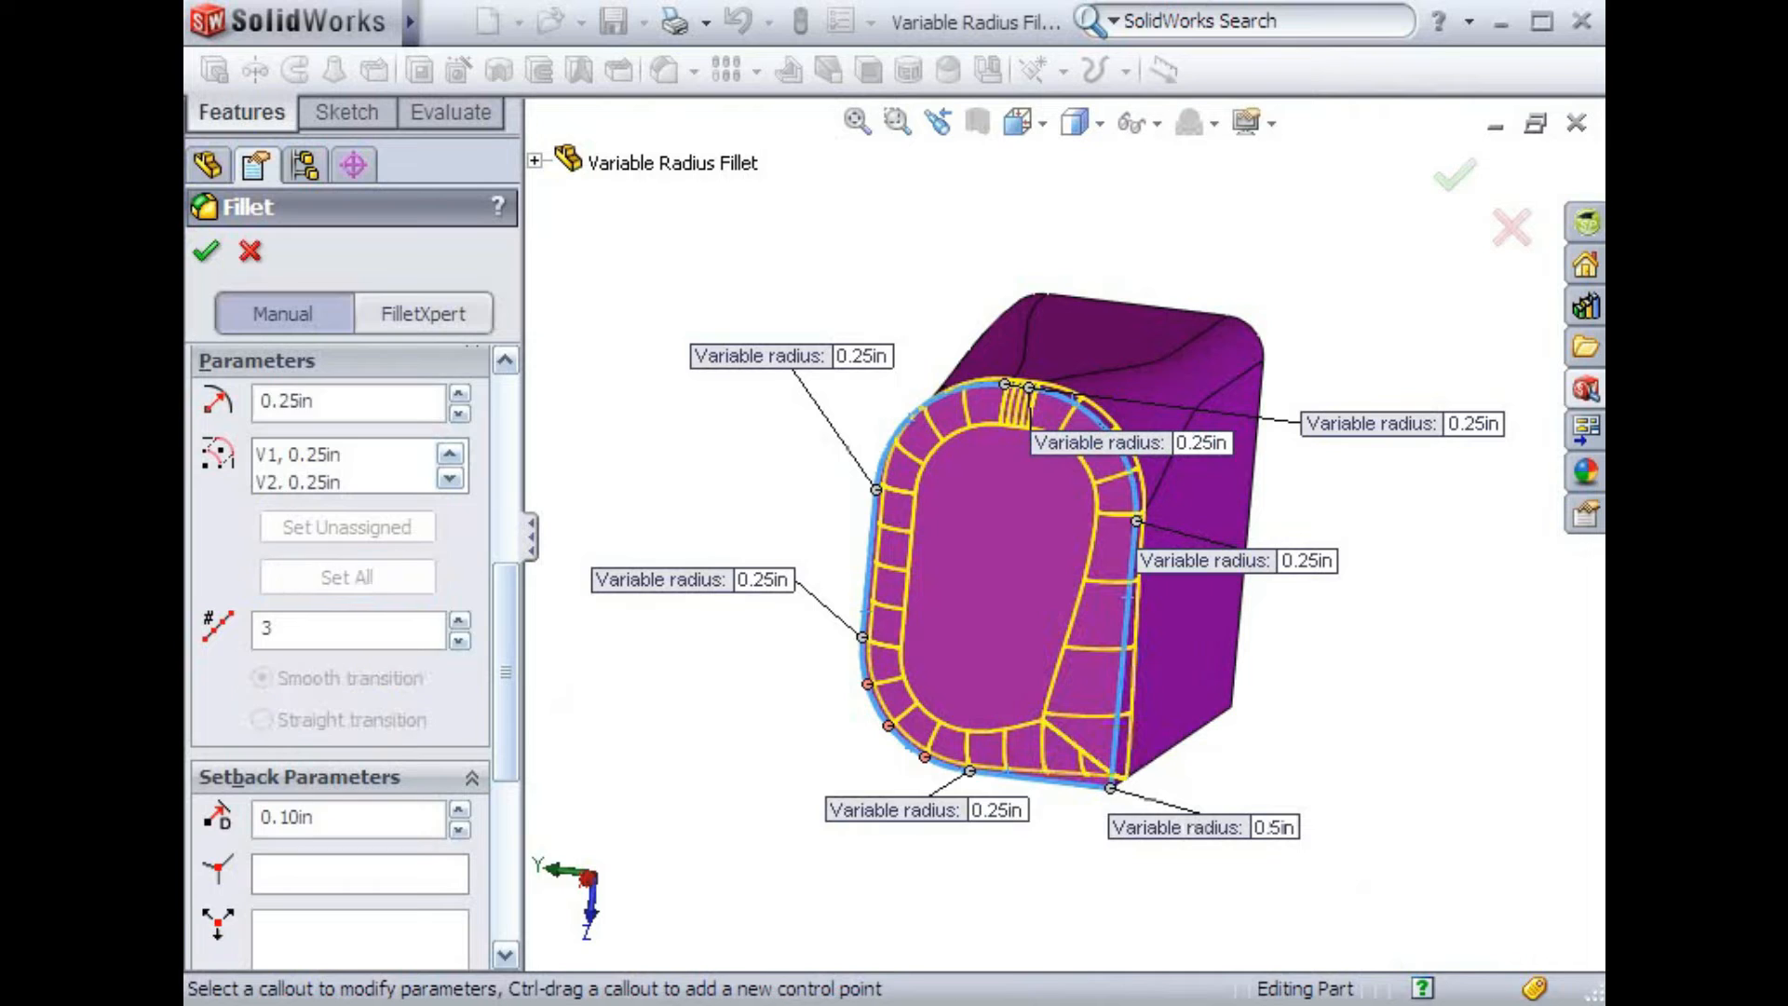
{"action": "type", "text": ".5"}
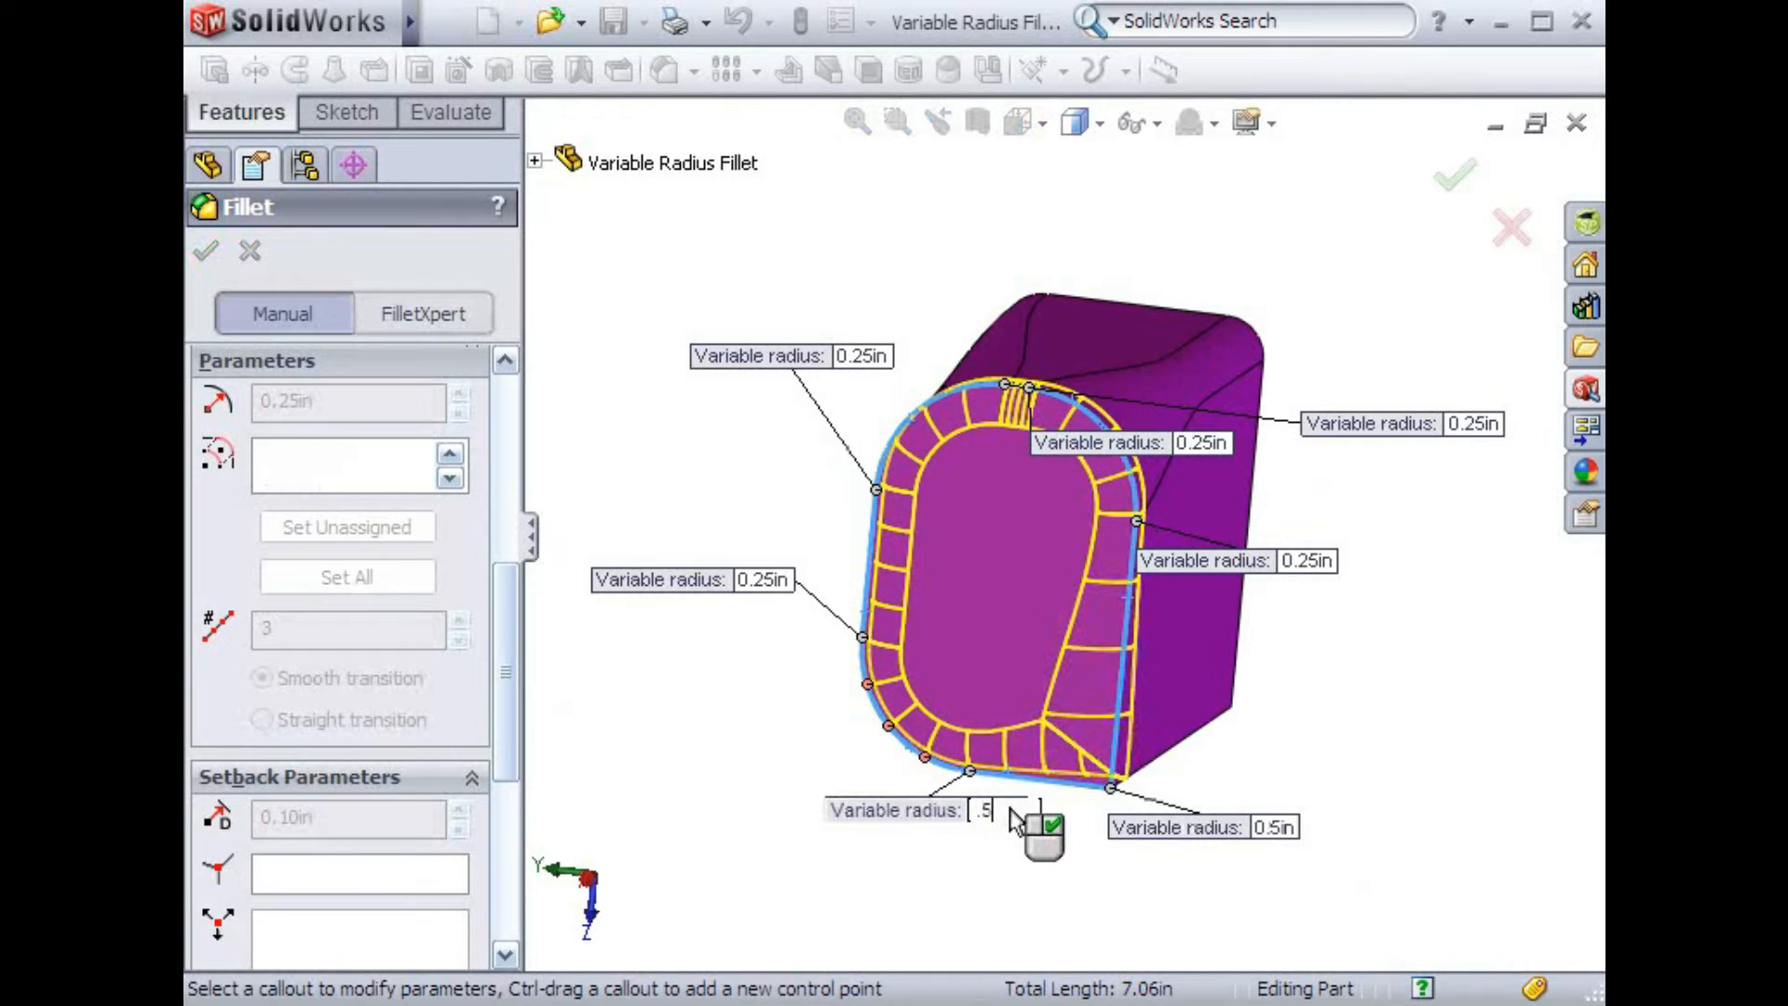
{"action": "key", "text": "Return"}
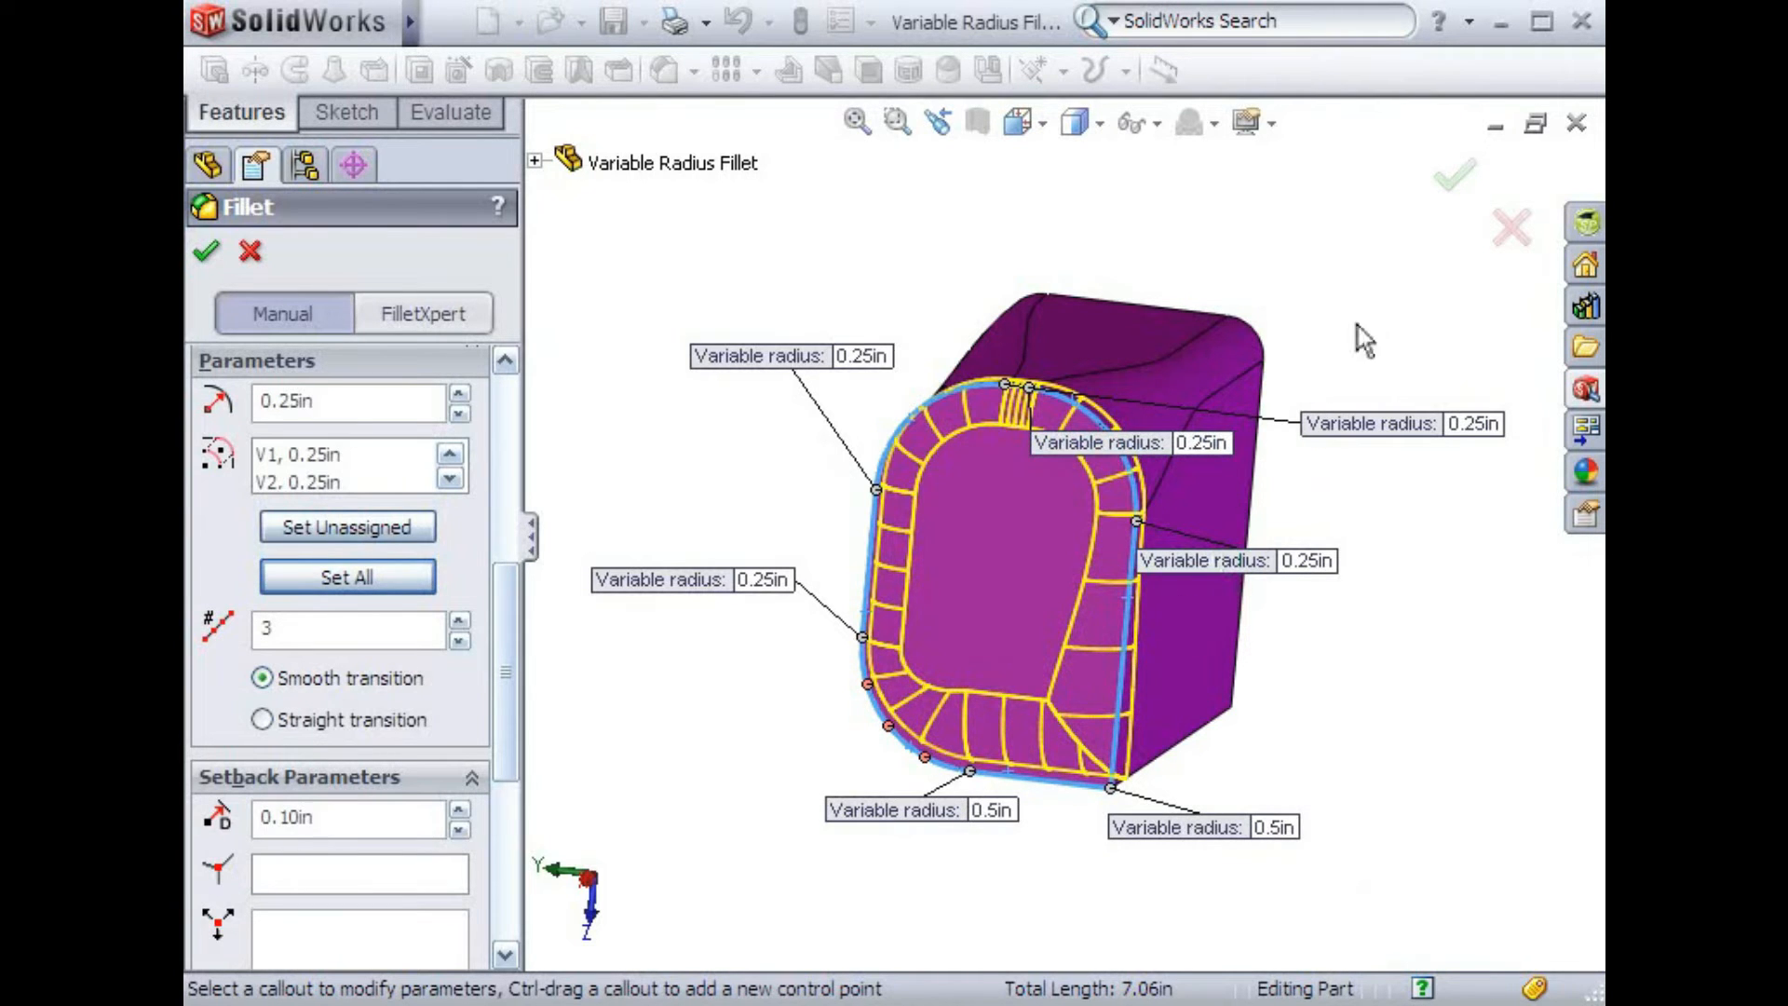
{"action": "left_click", "coordinate": [1446, 180]}
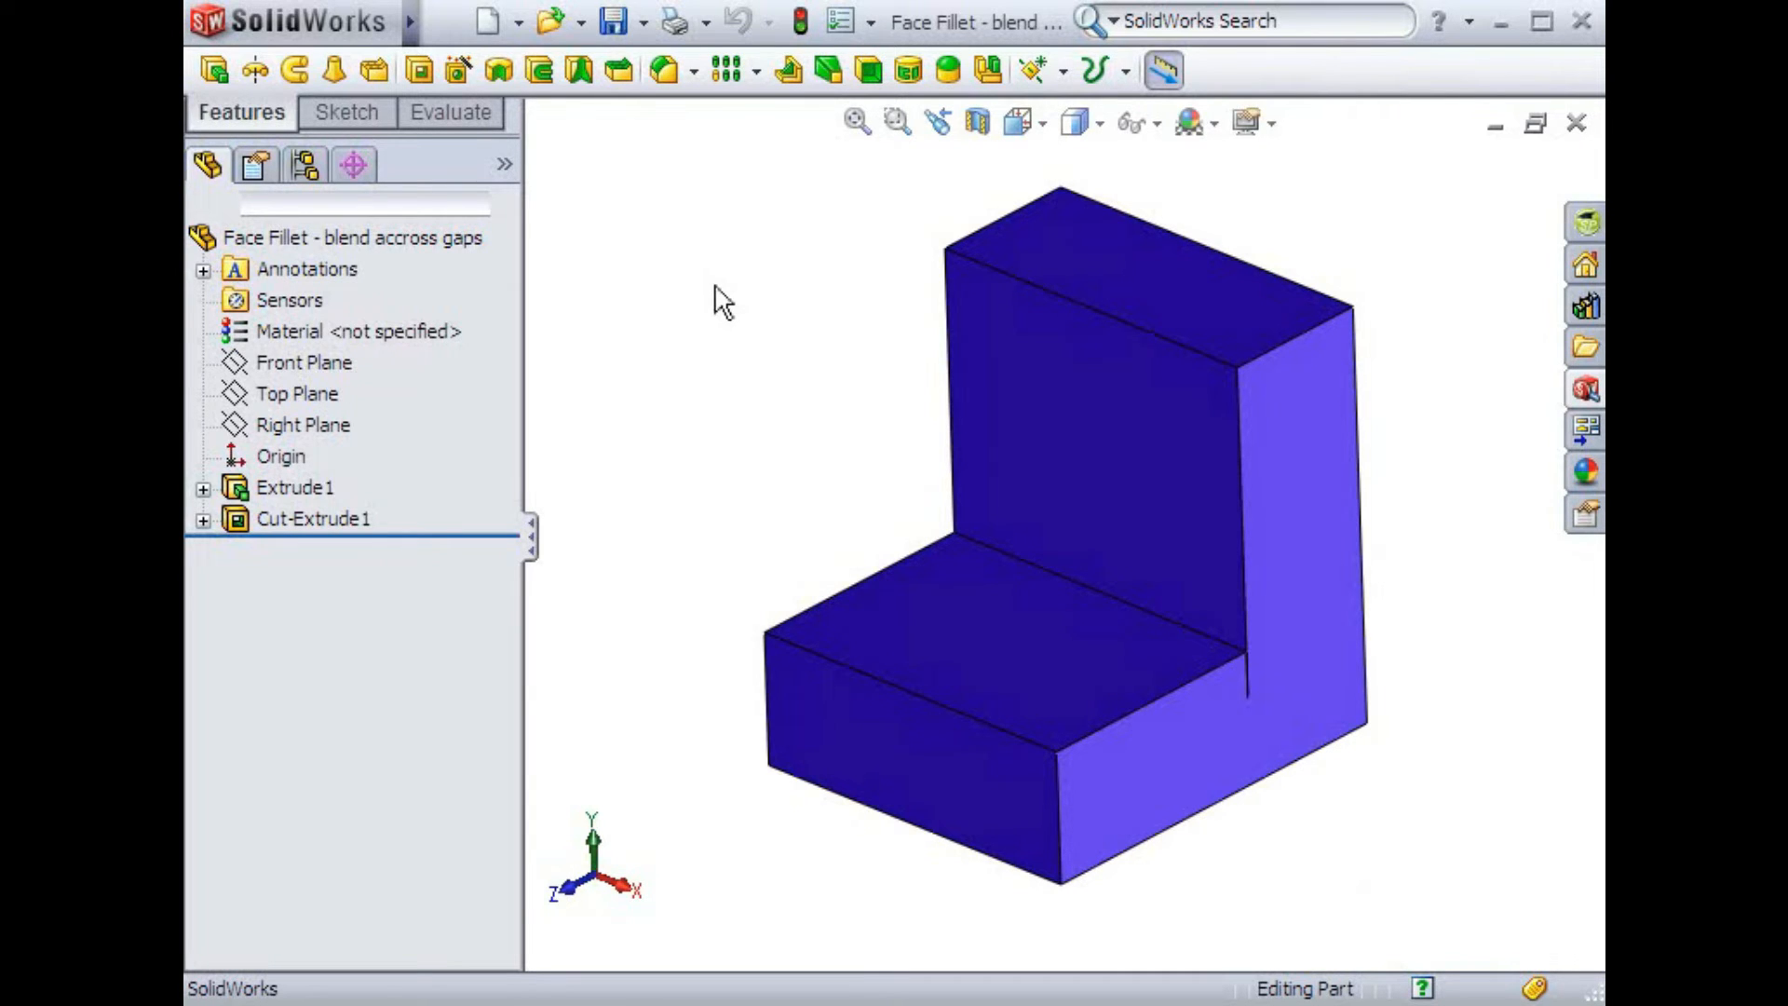
Preview a 0.25 in constant radius fillet on the inner corner edge up close, then cancel it
{"action": "left_click", "coordinate": [664, 71]}
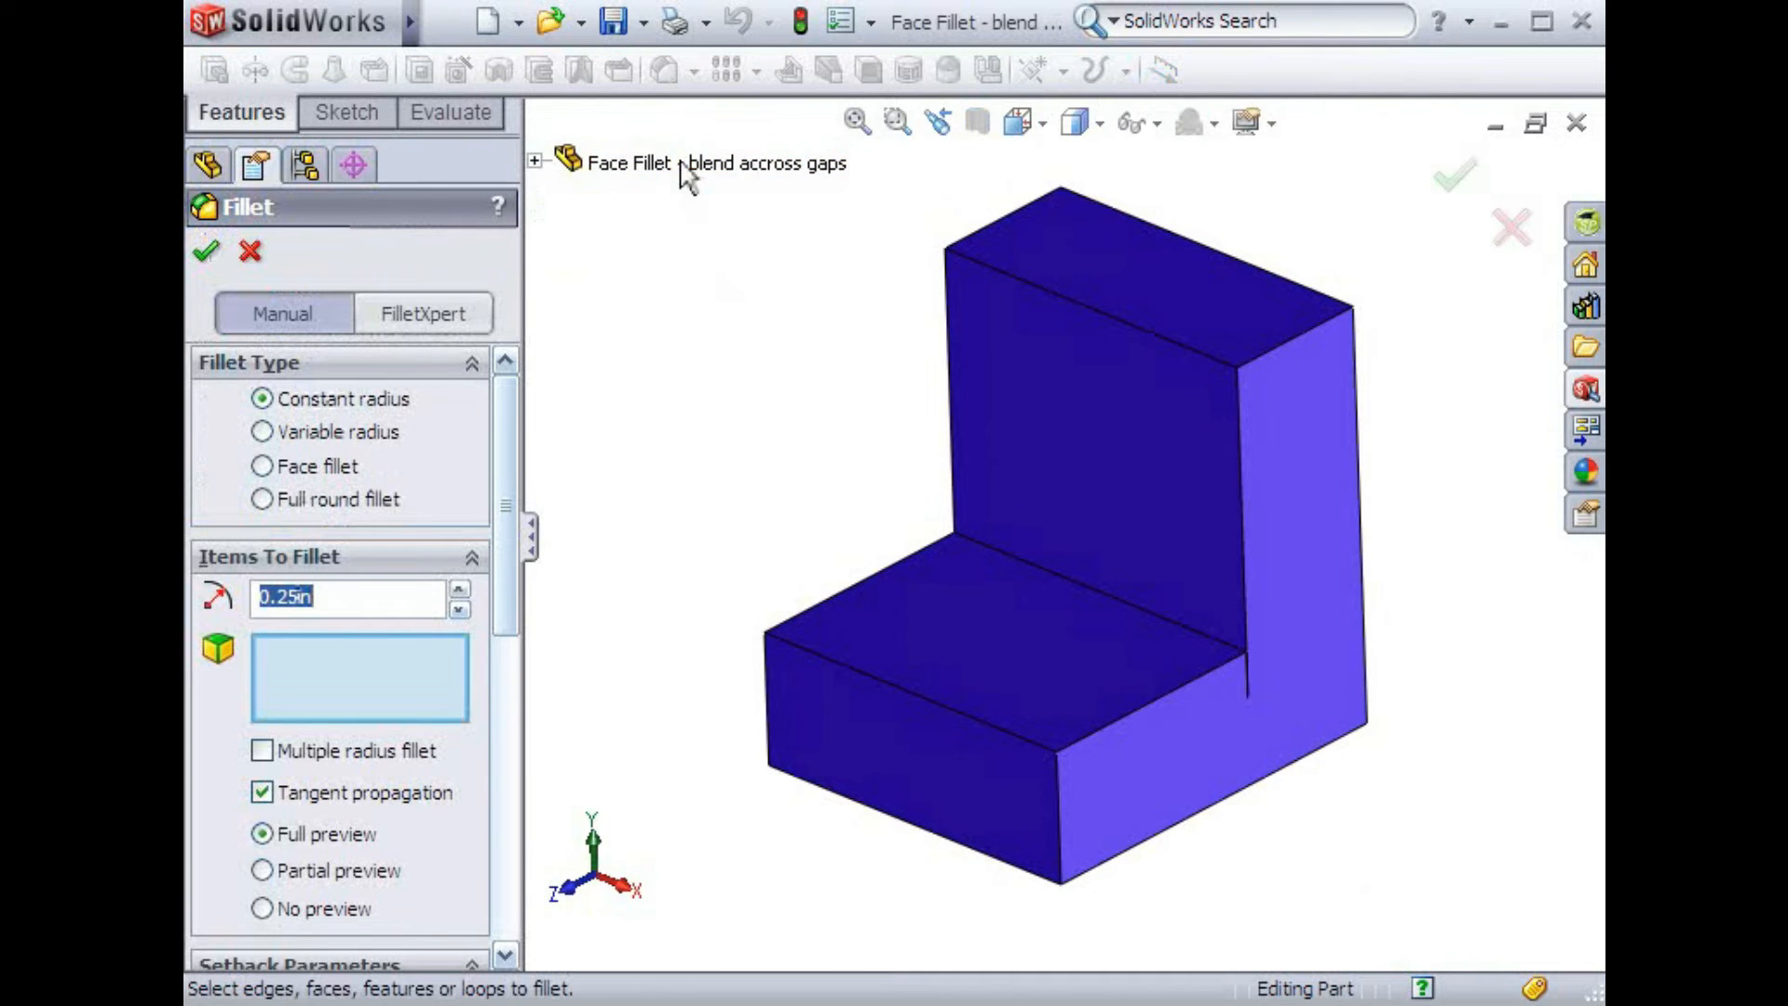
{"action": "left_click", "coordinate": [999, 556]}
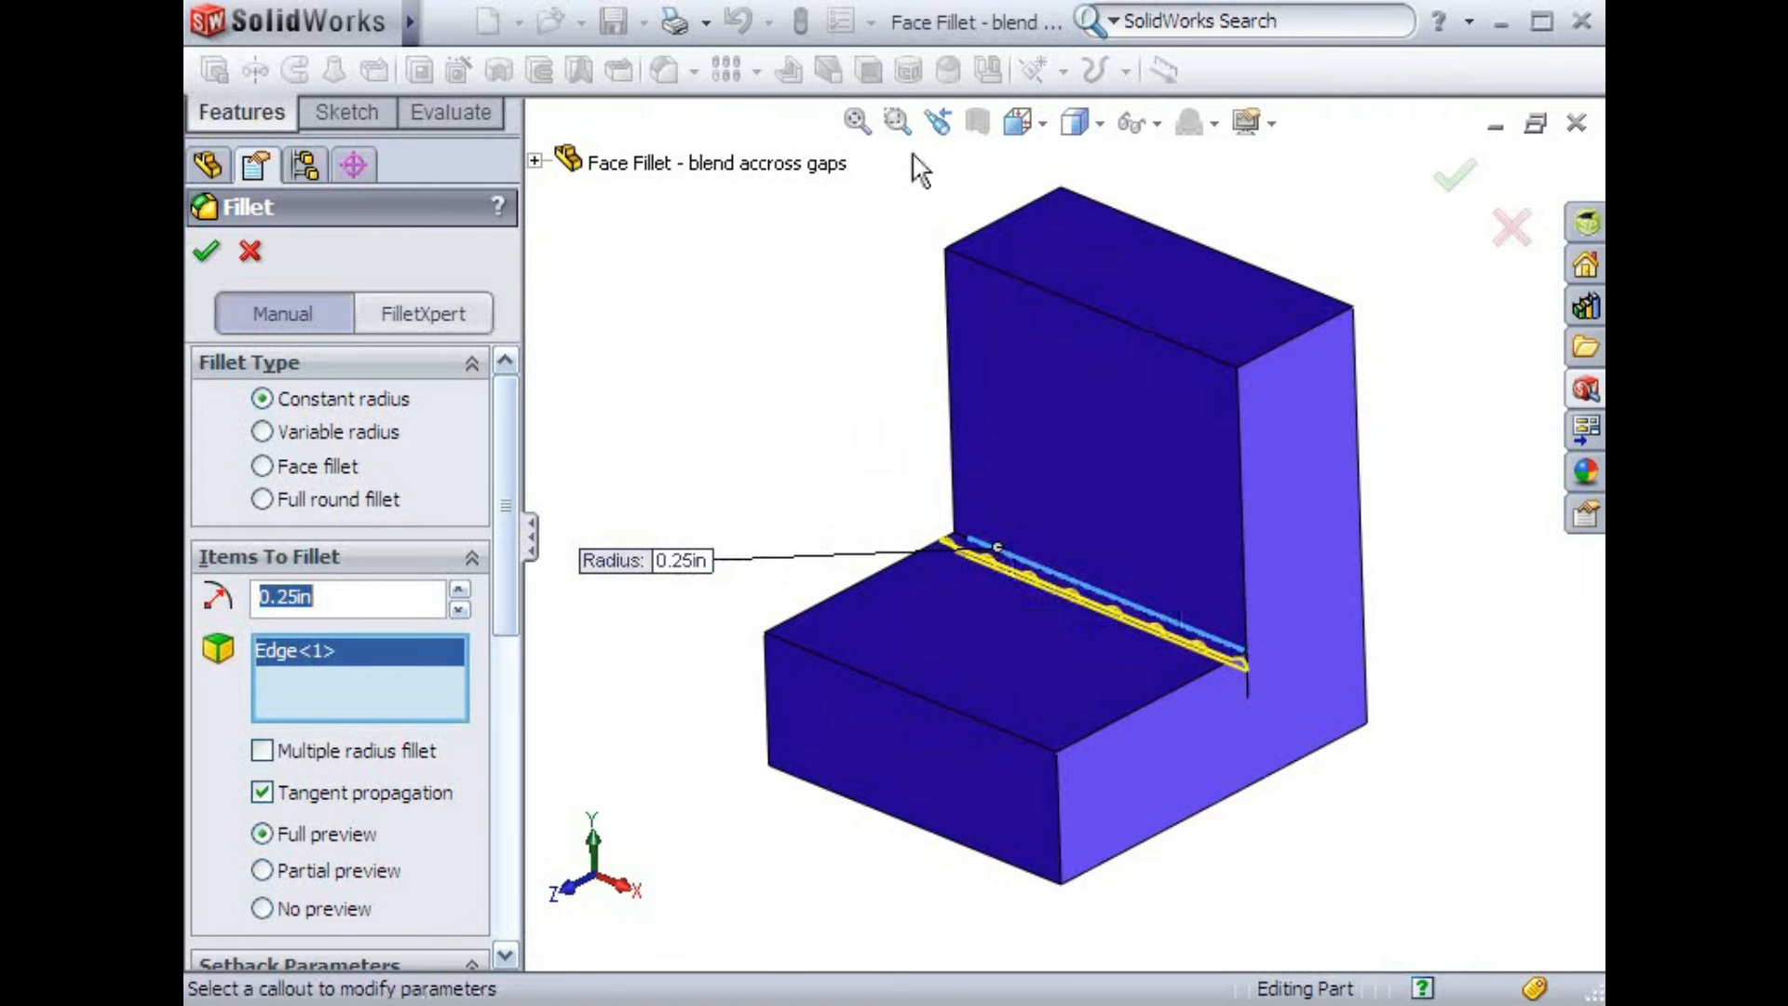
{"action": "left_click", "coordinate": [899, 123]}
{"action": "left_click_drag", "start_coordinate": [1182, 619], "coordinate": [1257, 678]}
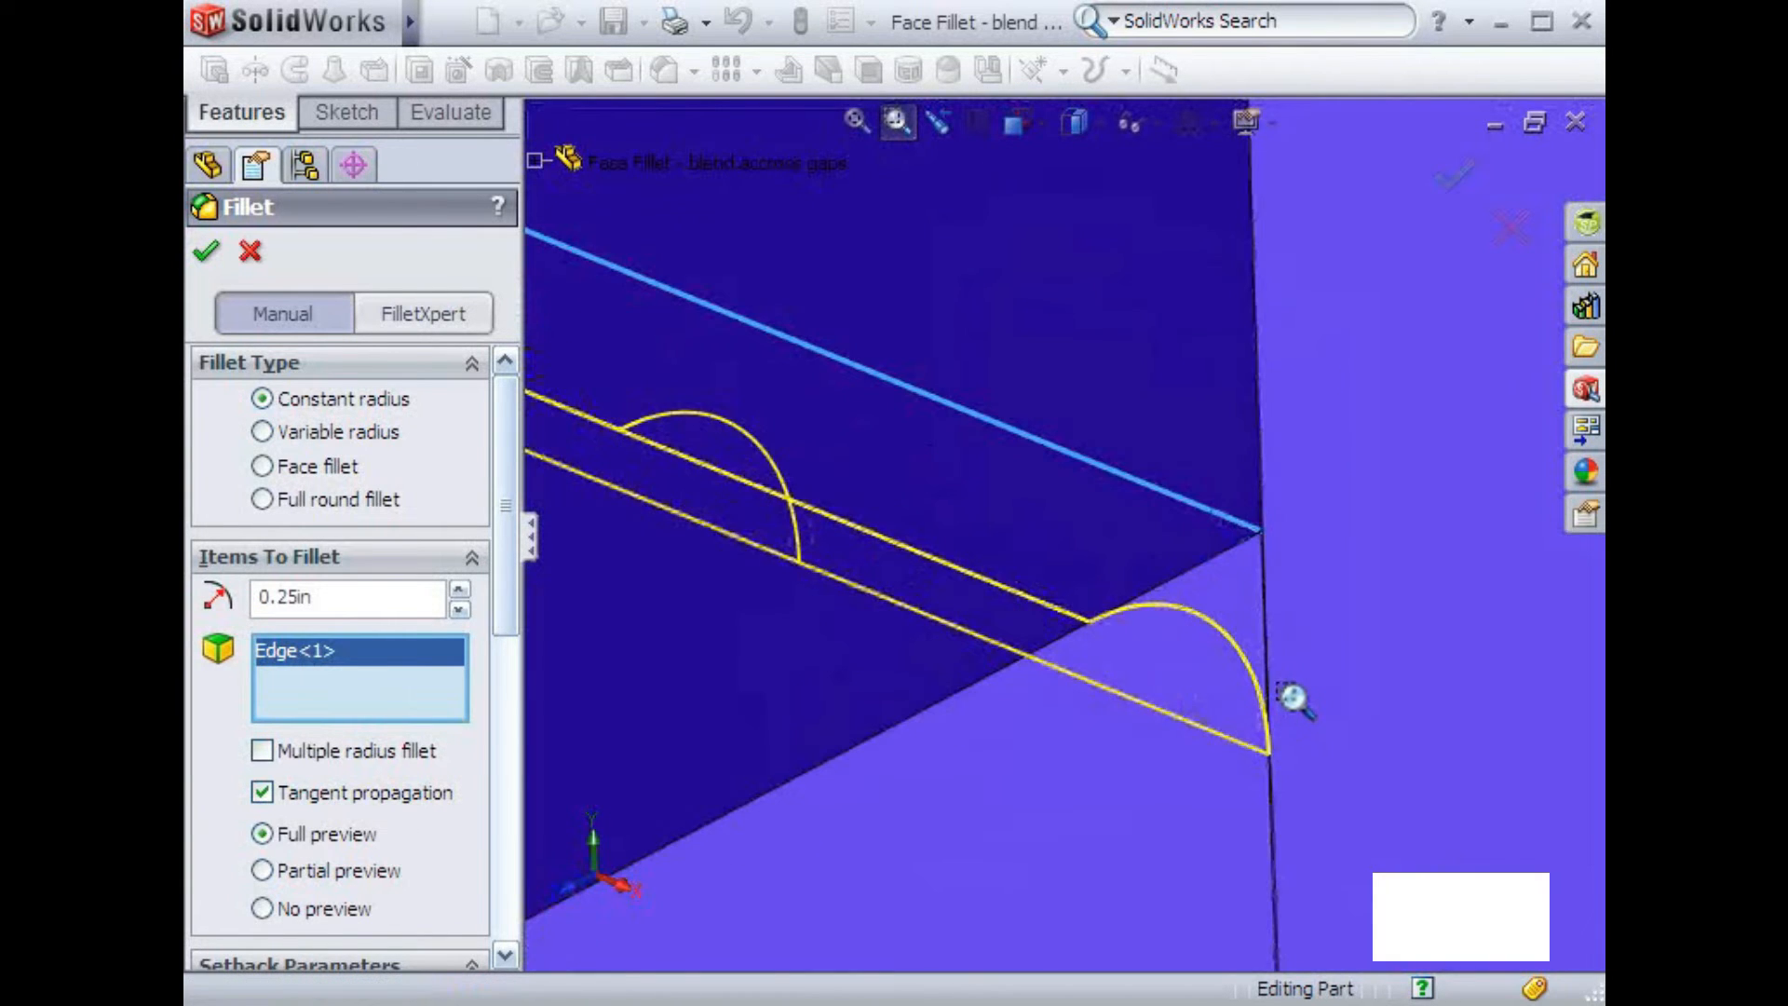
{"action": "left_click_drag", "start_coordinate": [1225, 510], "coordinate": [1309, 599]}
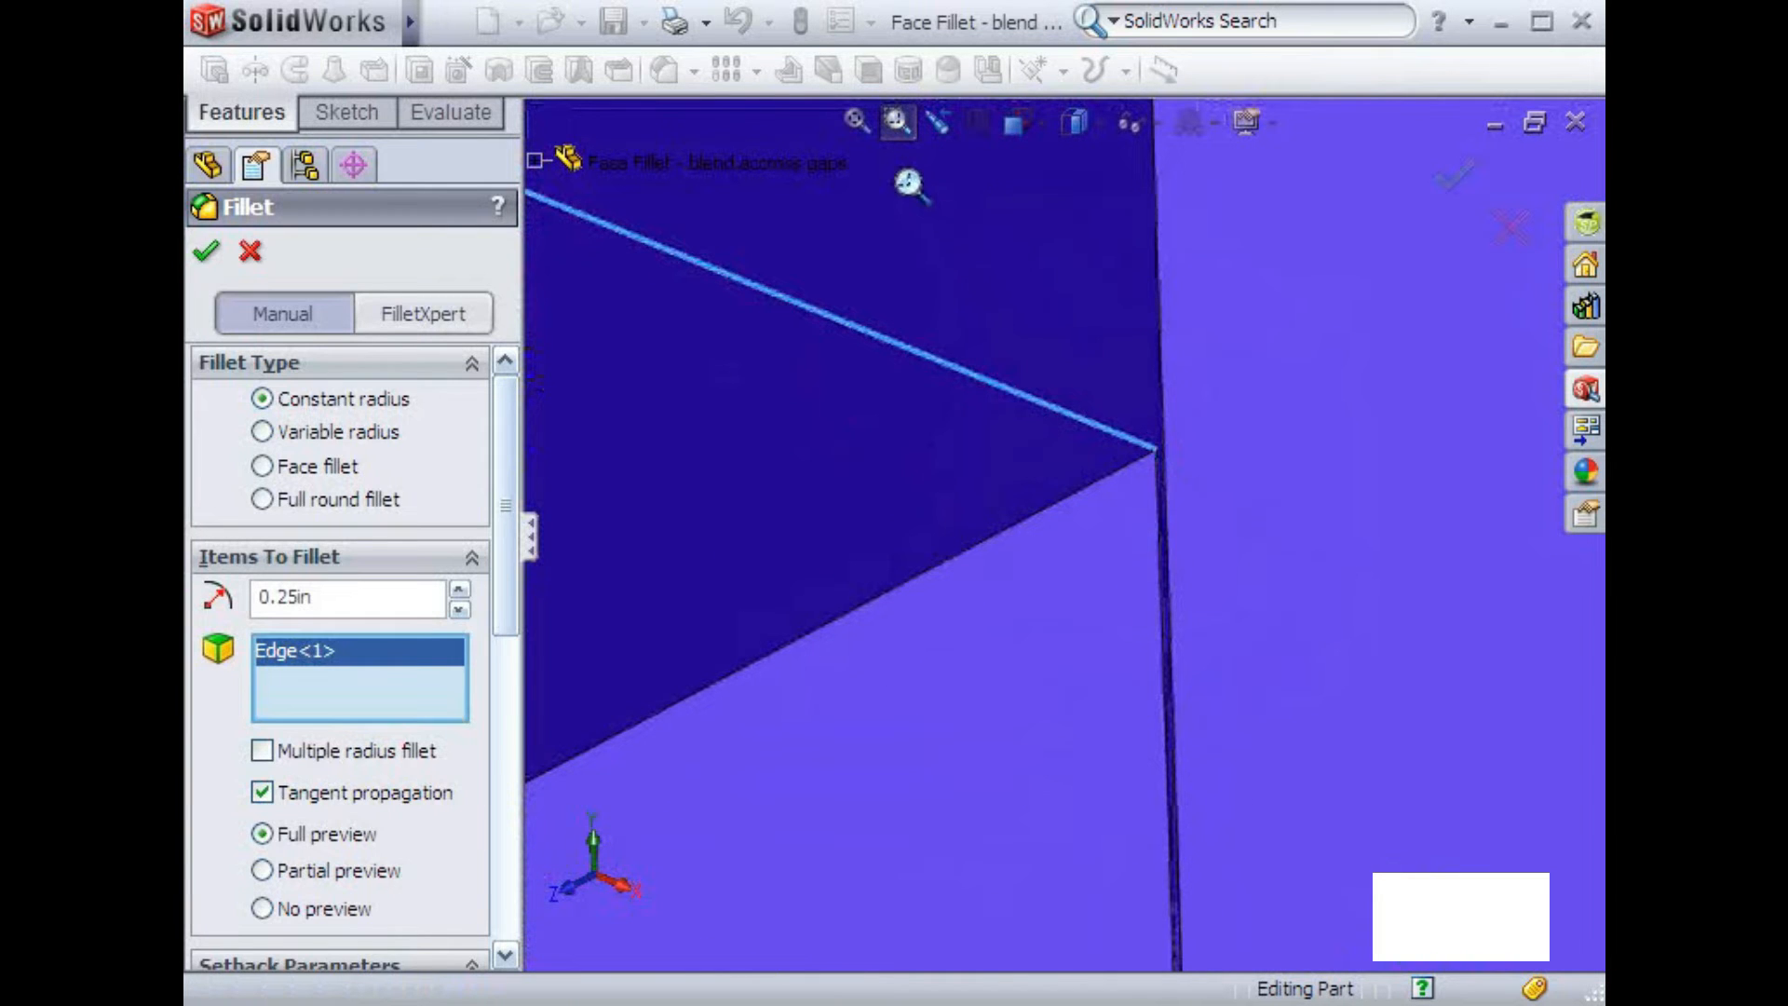
{"action": "left_click", "coordinate": [933, 124]}
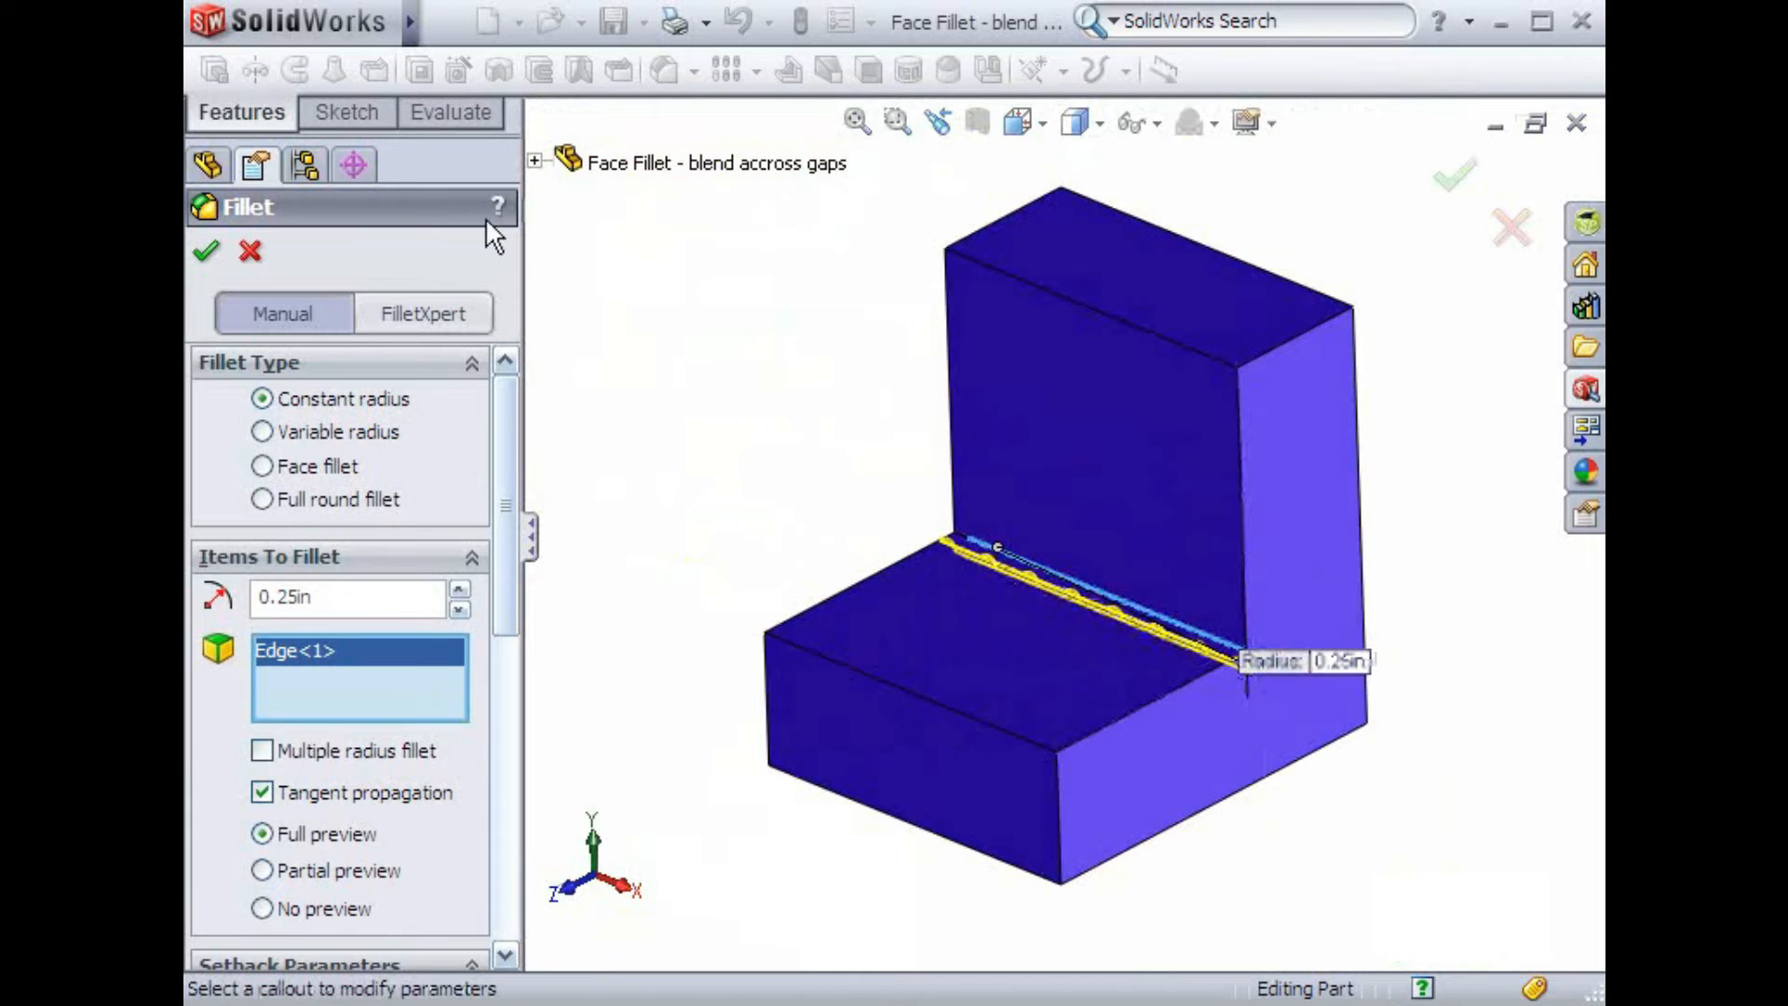
{"action": "left_click", "coordinate": [253, 256]}
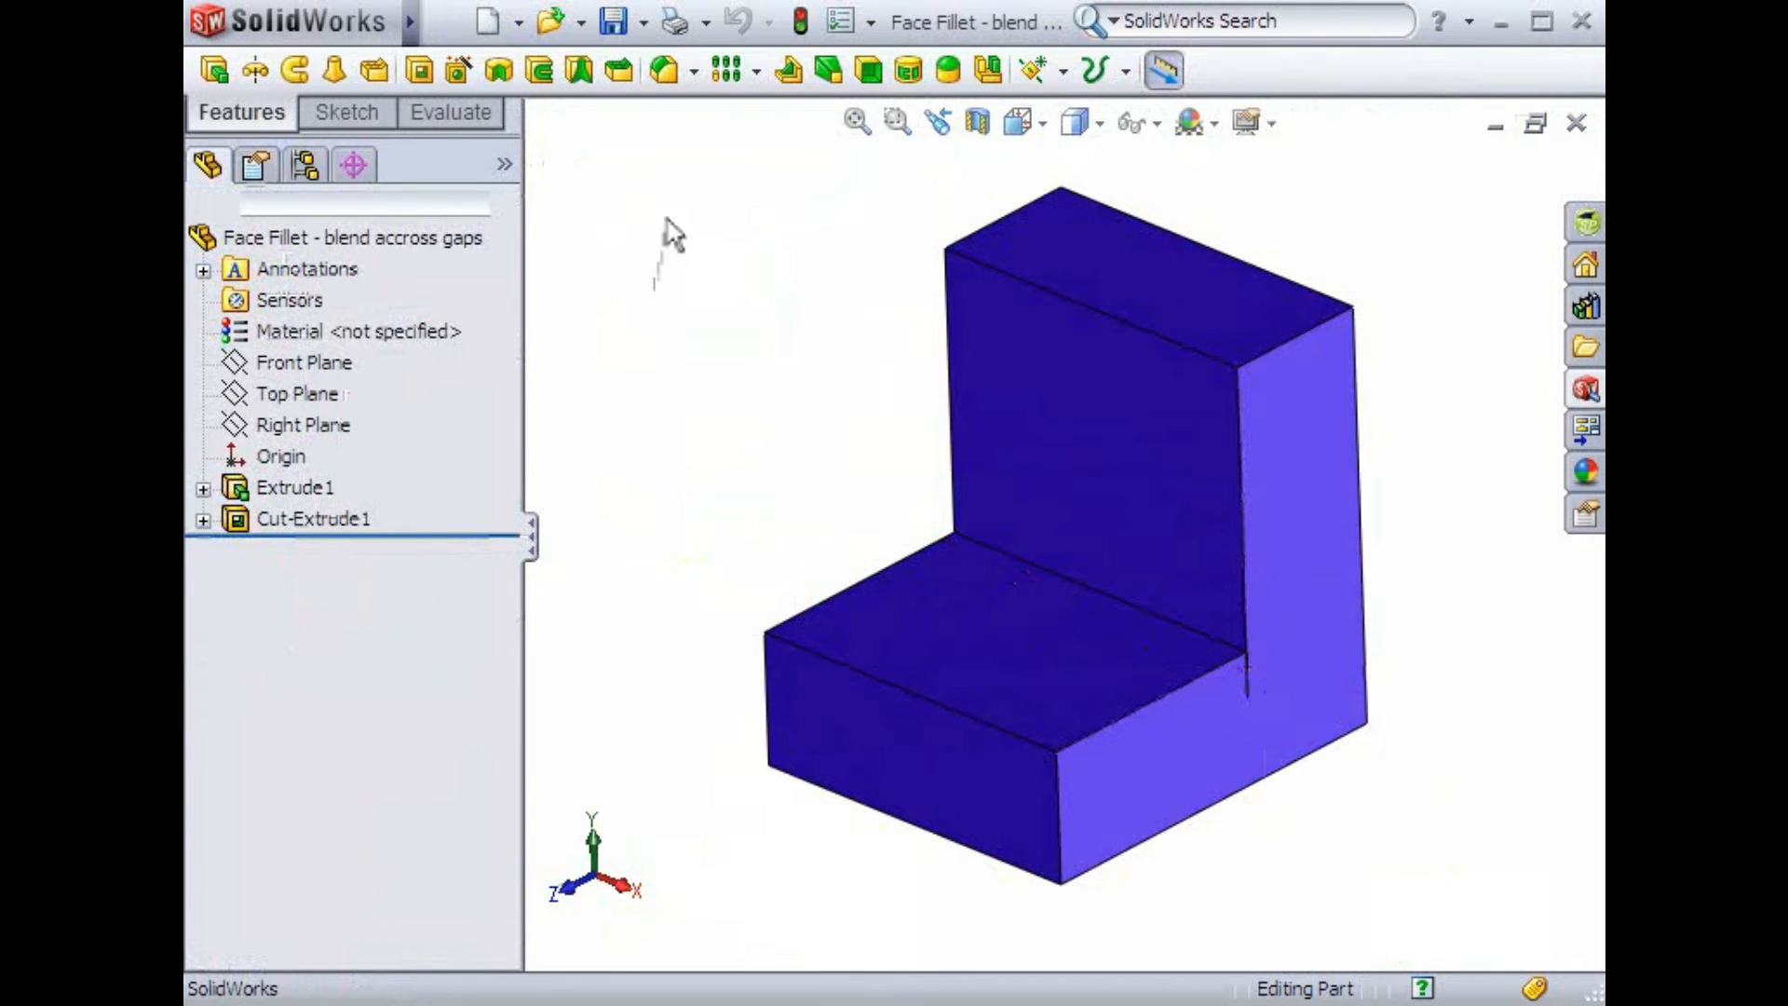
Start a face fillet and set its radius to .25 in
{"action": "left_click", "coordinate": [667, 75]}
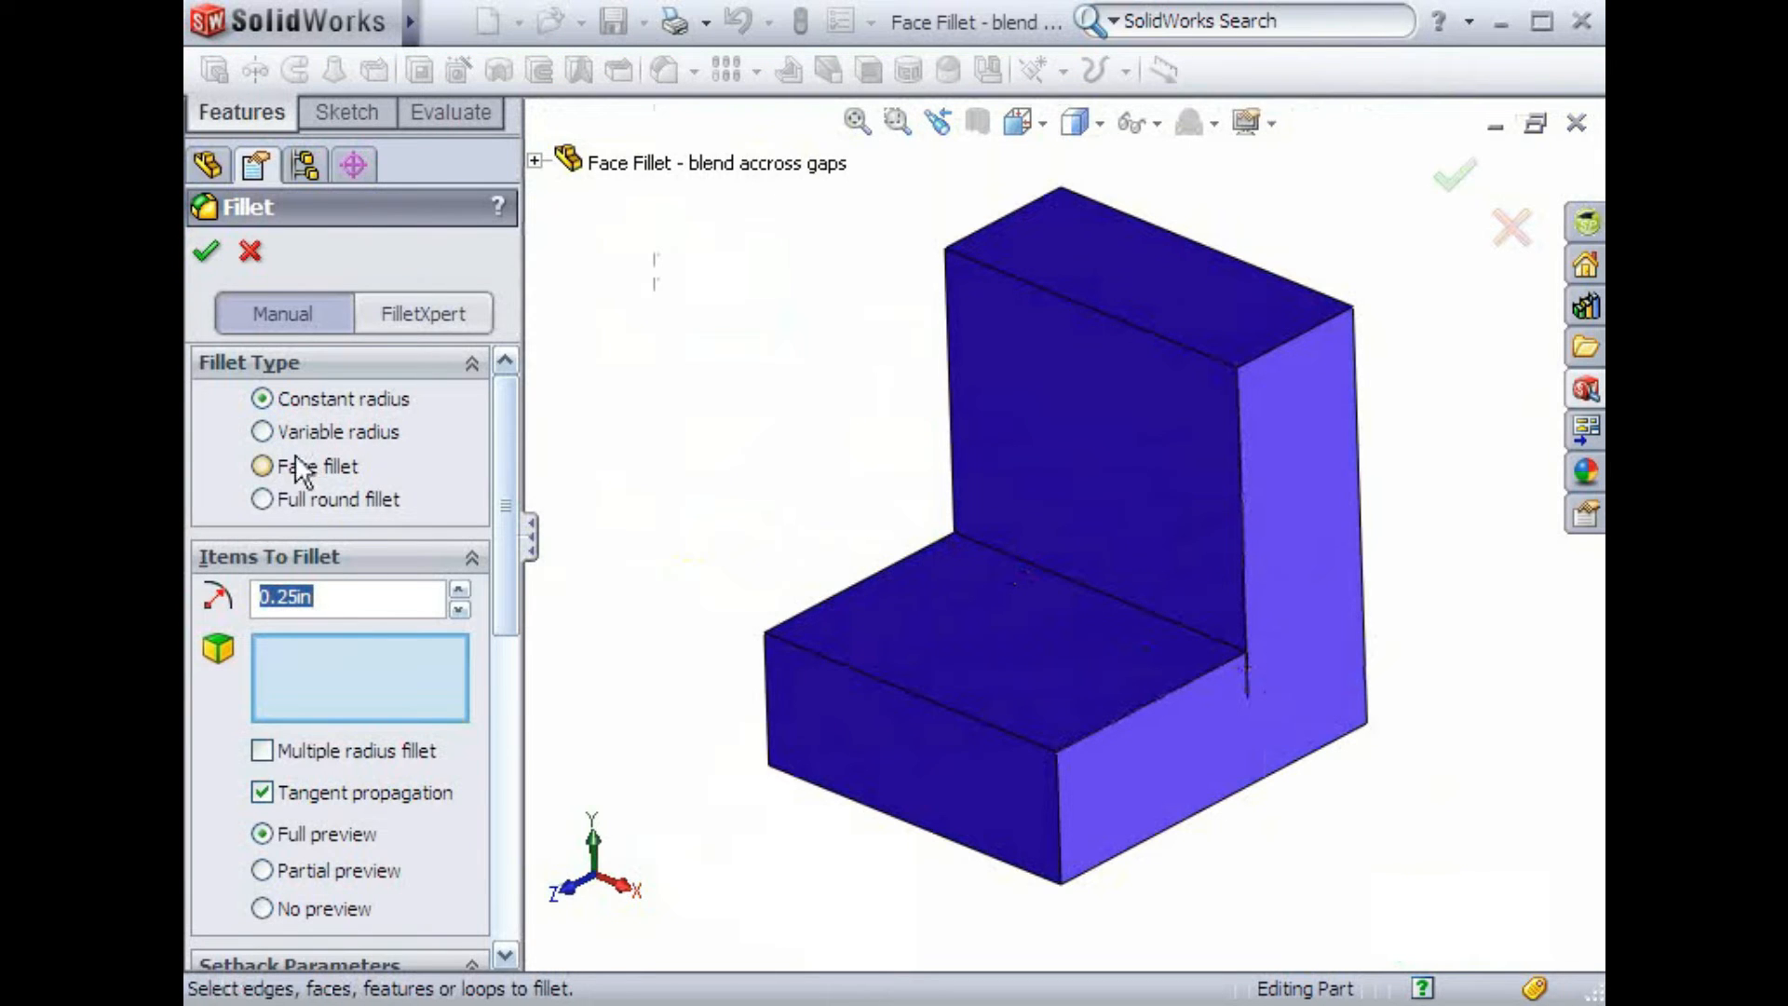
{"action": "left_click", "coordinate": [265, 467]}
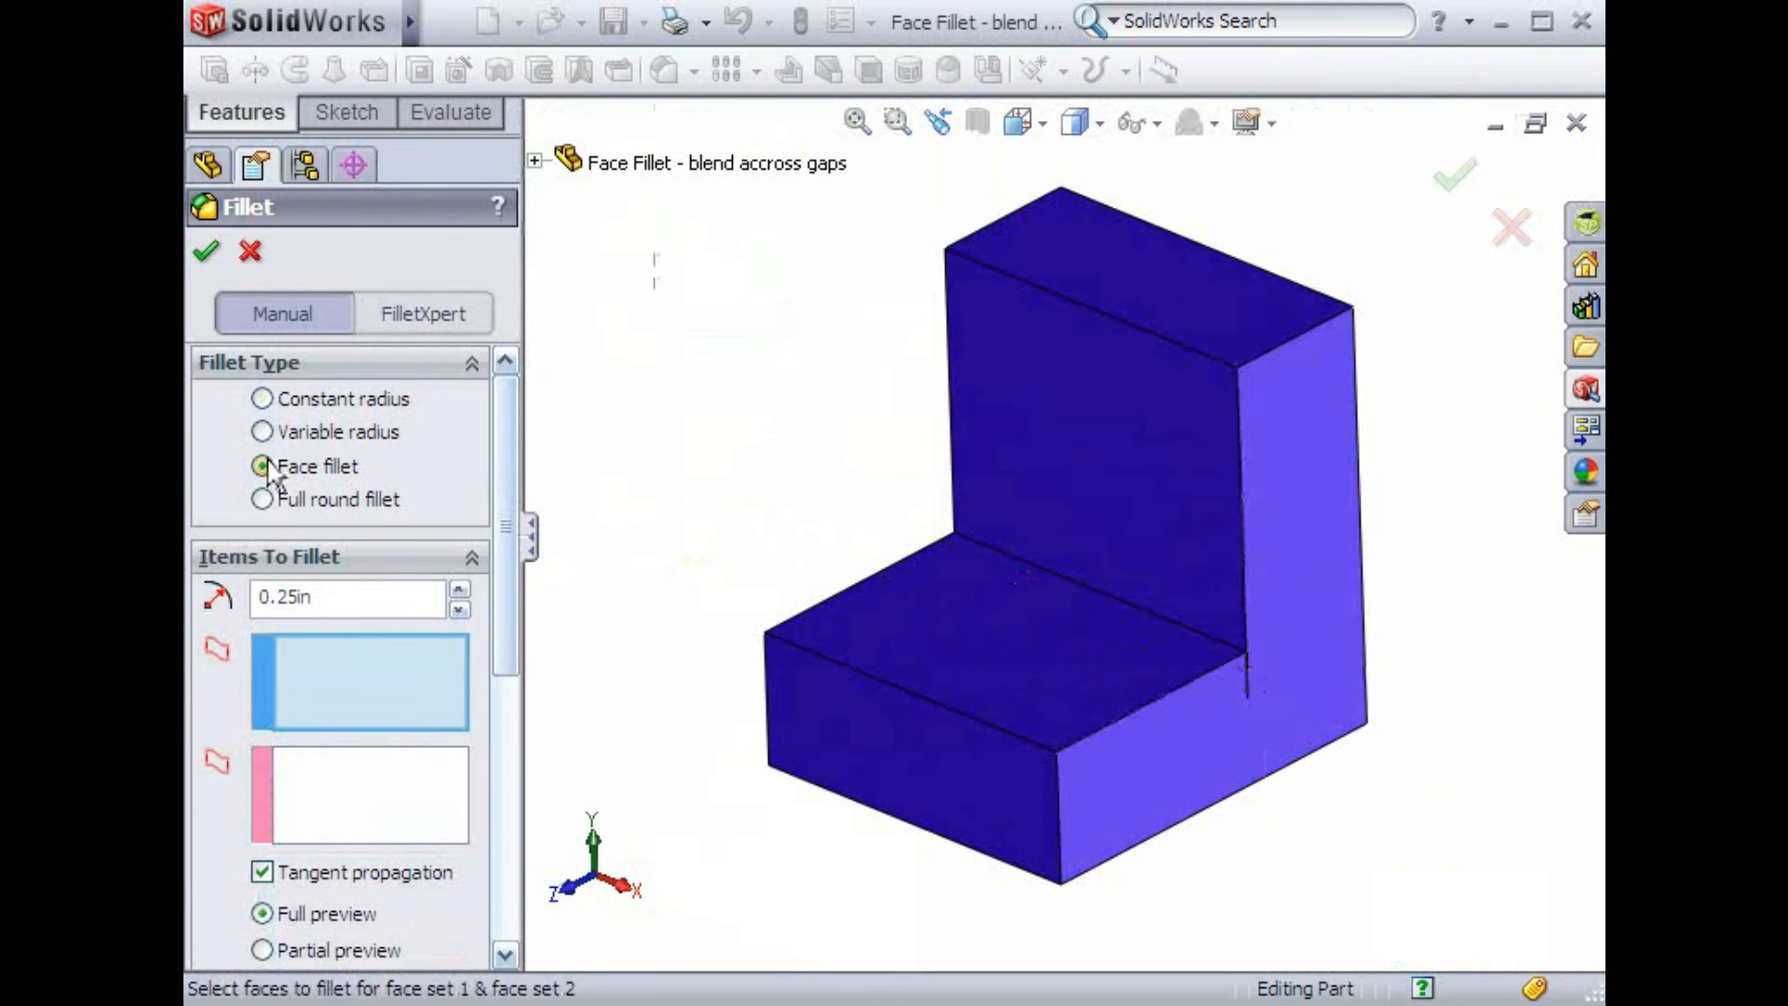
{"action": "double_click", "coordinate": [330, 593]}
{"action": "type", "text": "."}
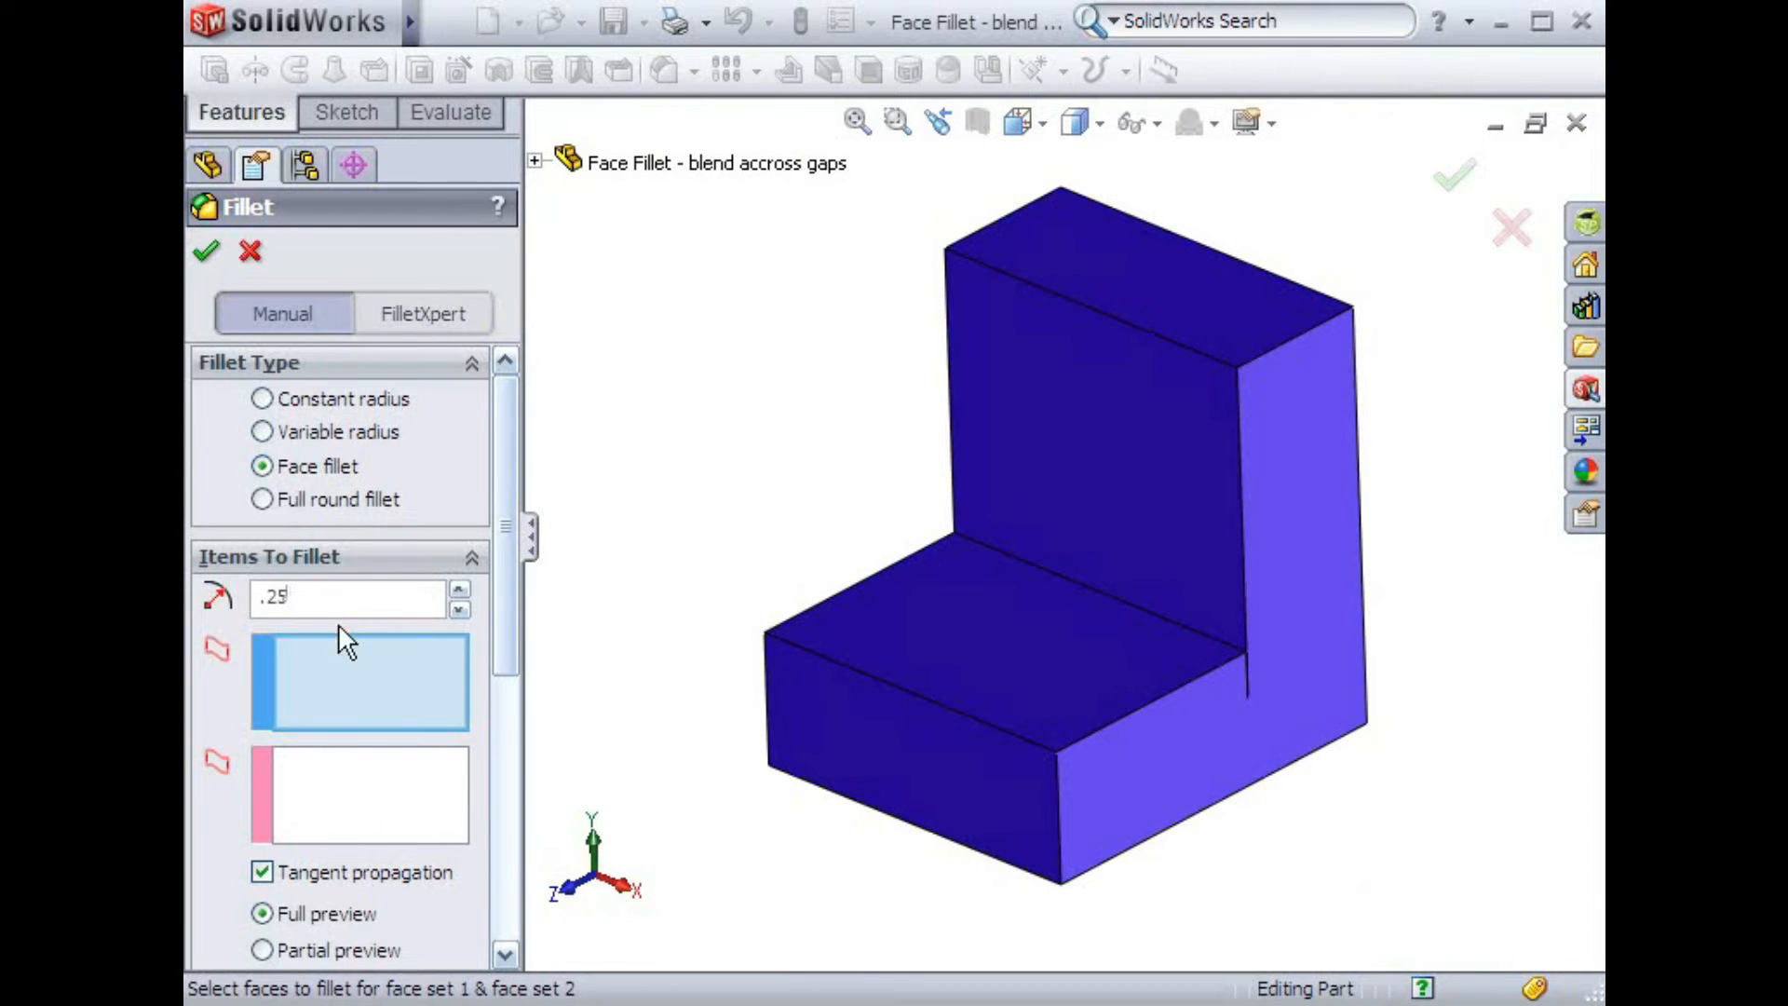
{"action": "type", "text": "25"}
Pick the vertical back face as face set 1 and the horizontal step face as face set 2, then accept
{"action": "left_click", "coordinate": [350, 694]}
{"action": "left_click", "coordinate": [1059, 479]}
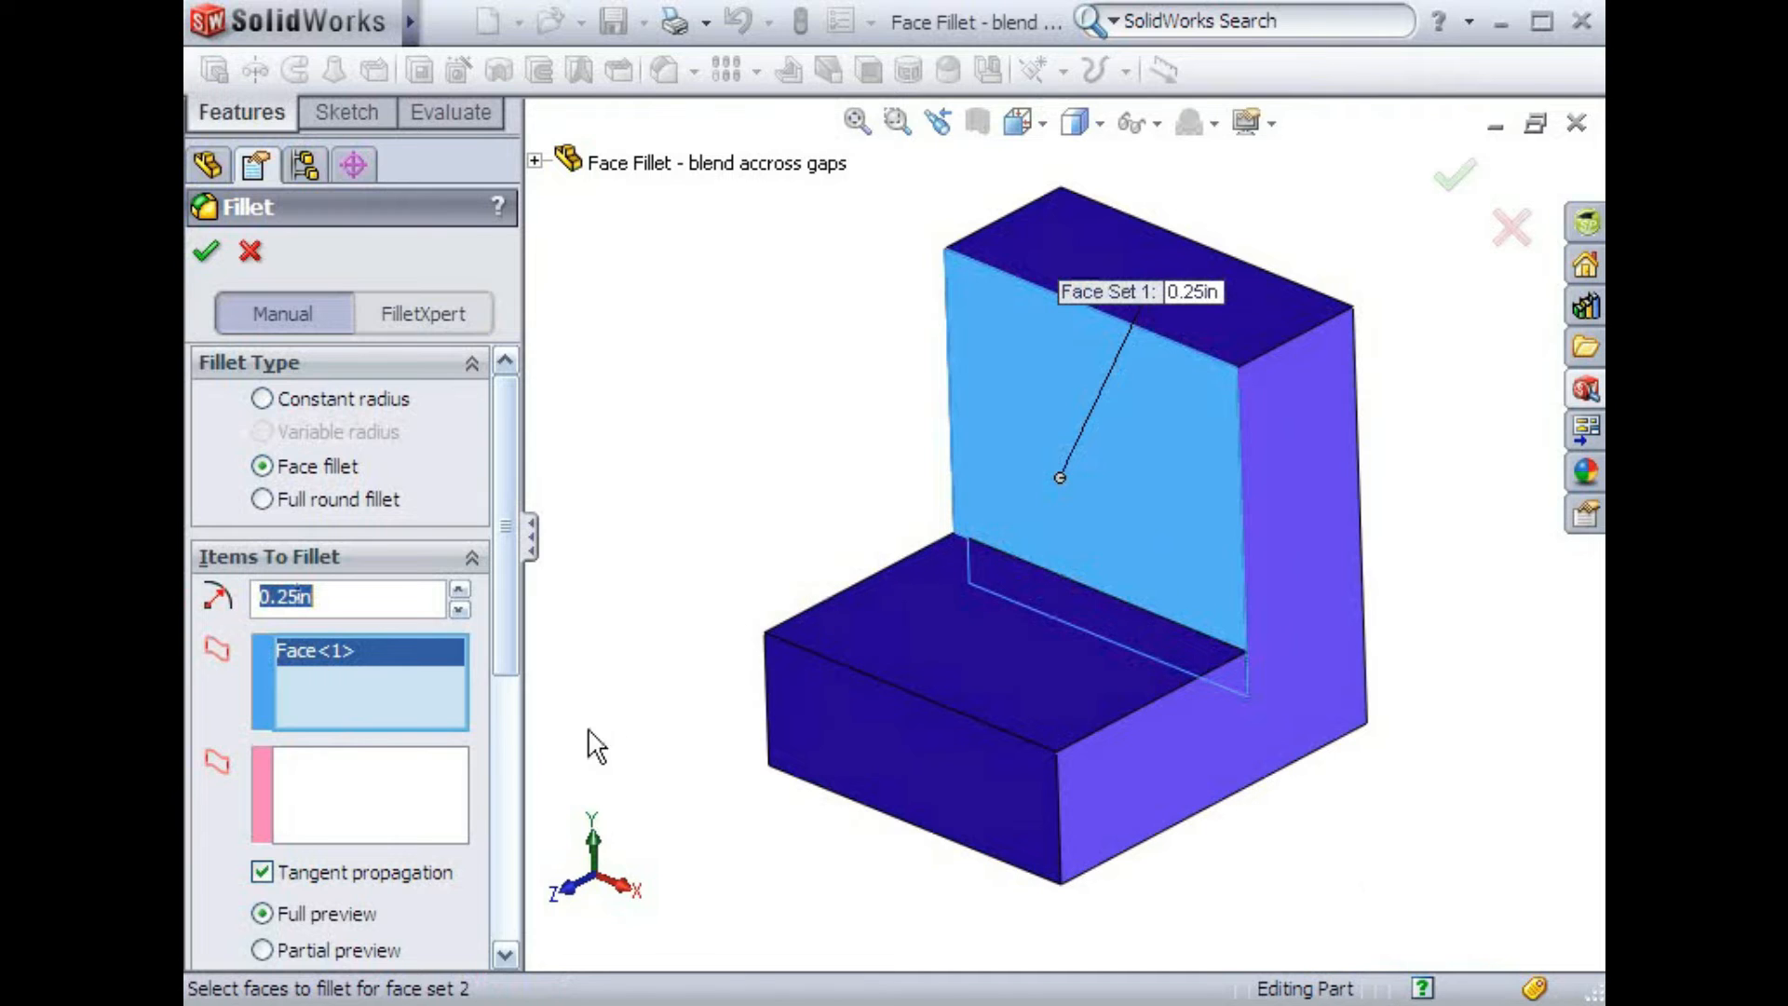
{"action": "left_click", "coordinate": [431, 799]}
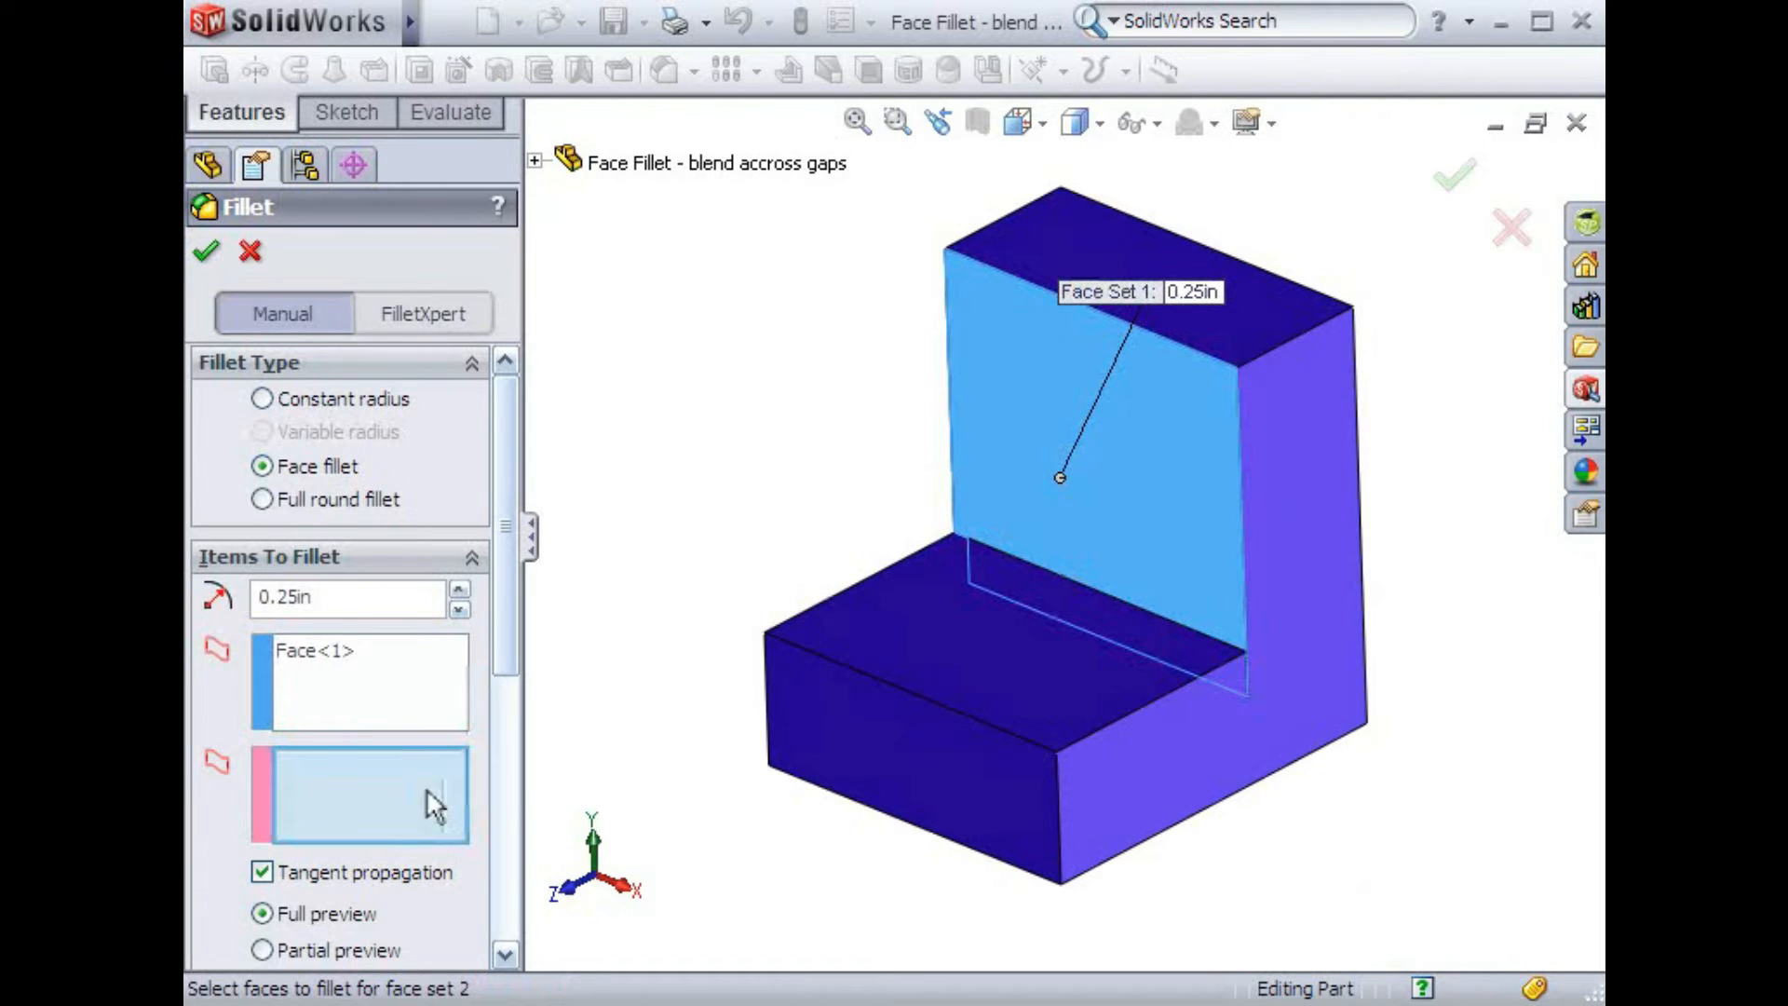
{"action": "left_click", "coordinate": [912, 629]}
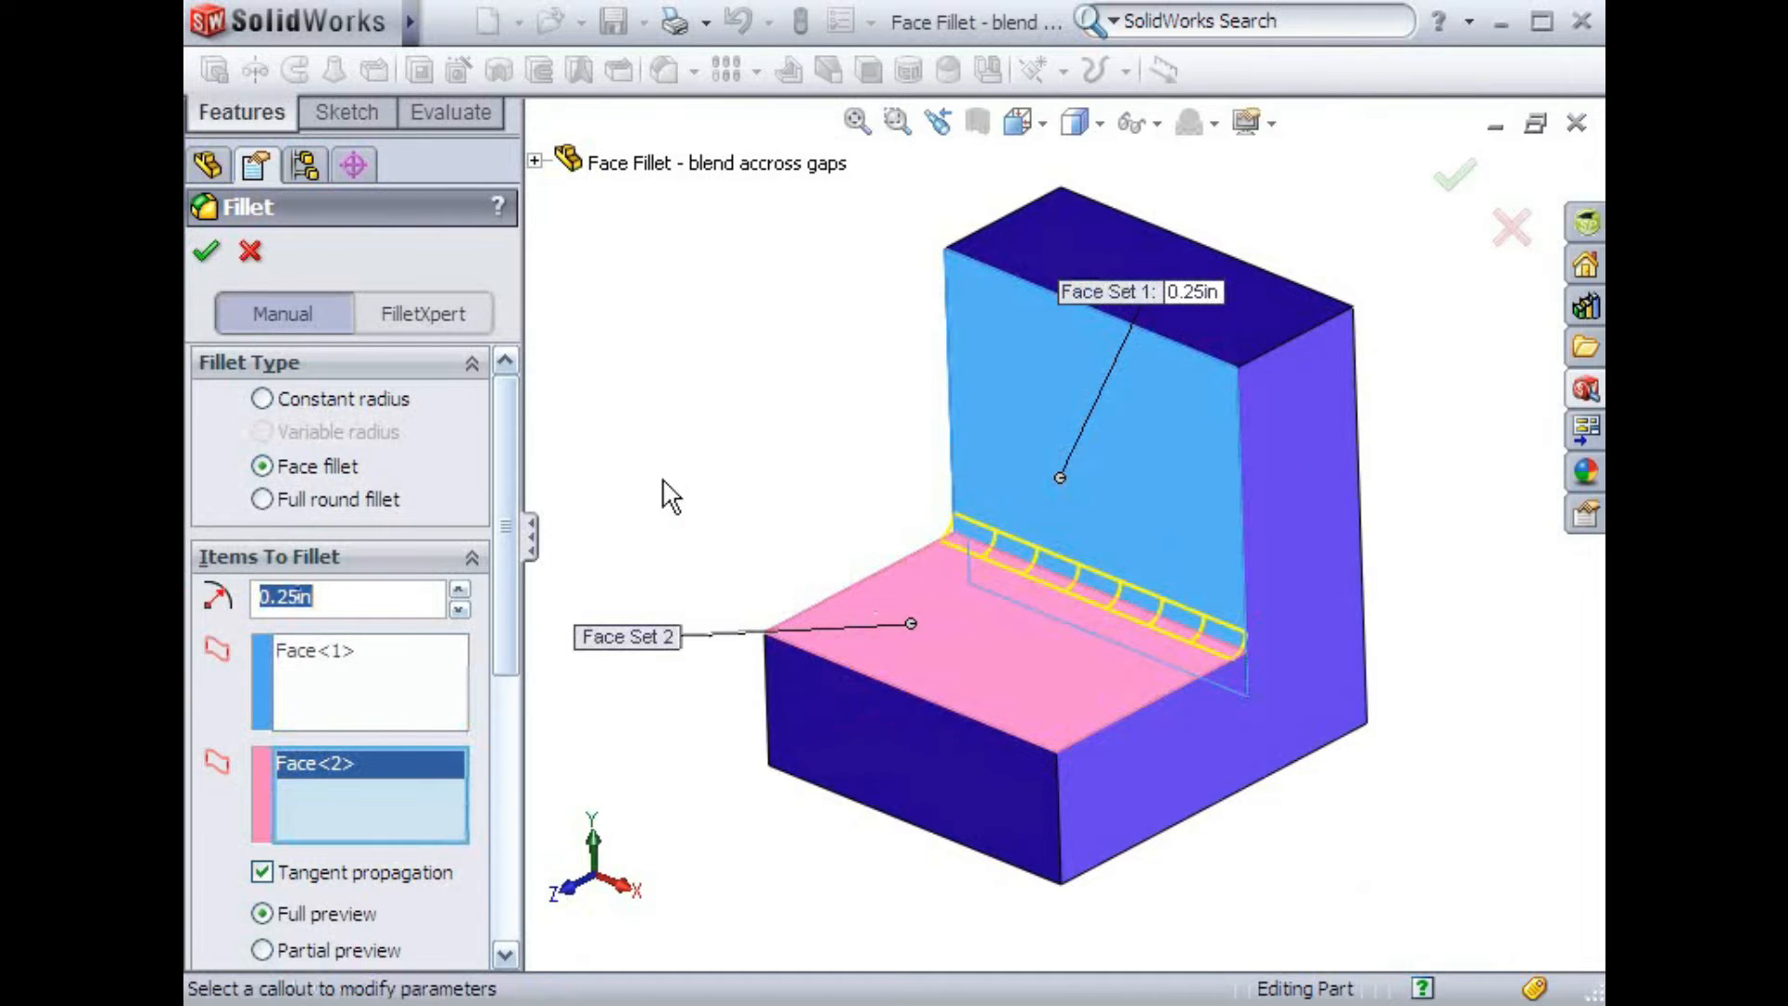
{"action": "left_click", "coordinate": [207, 252]}
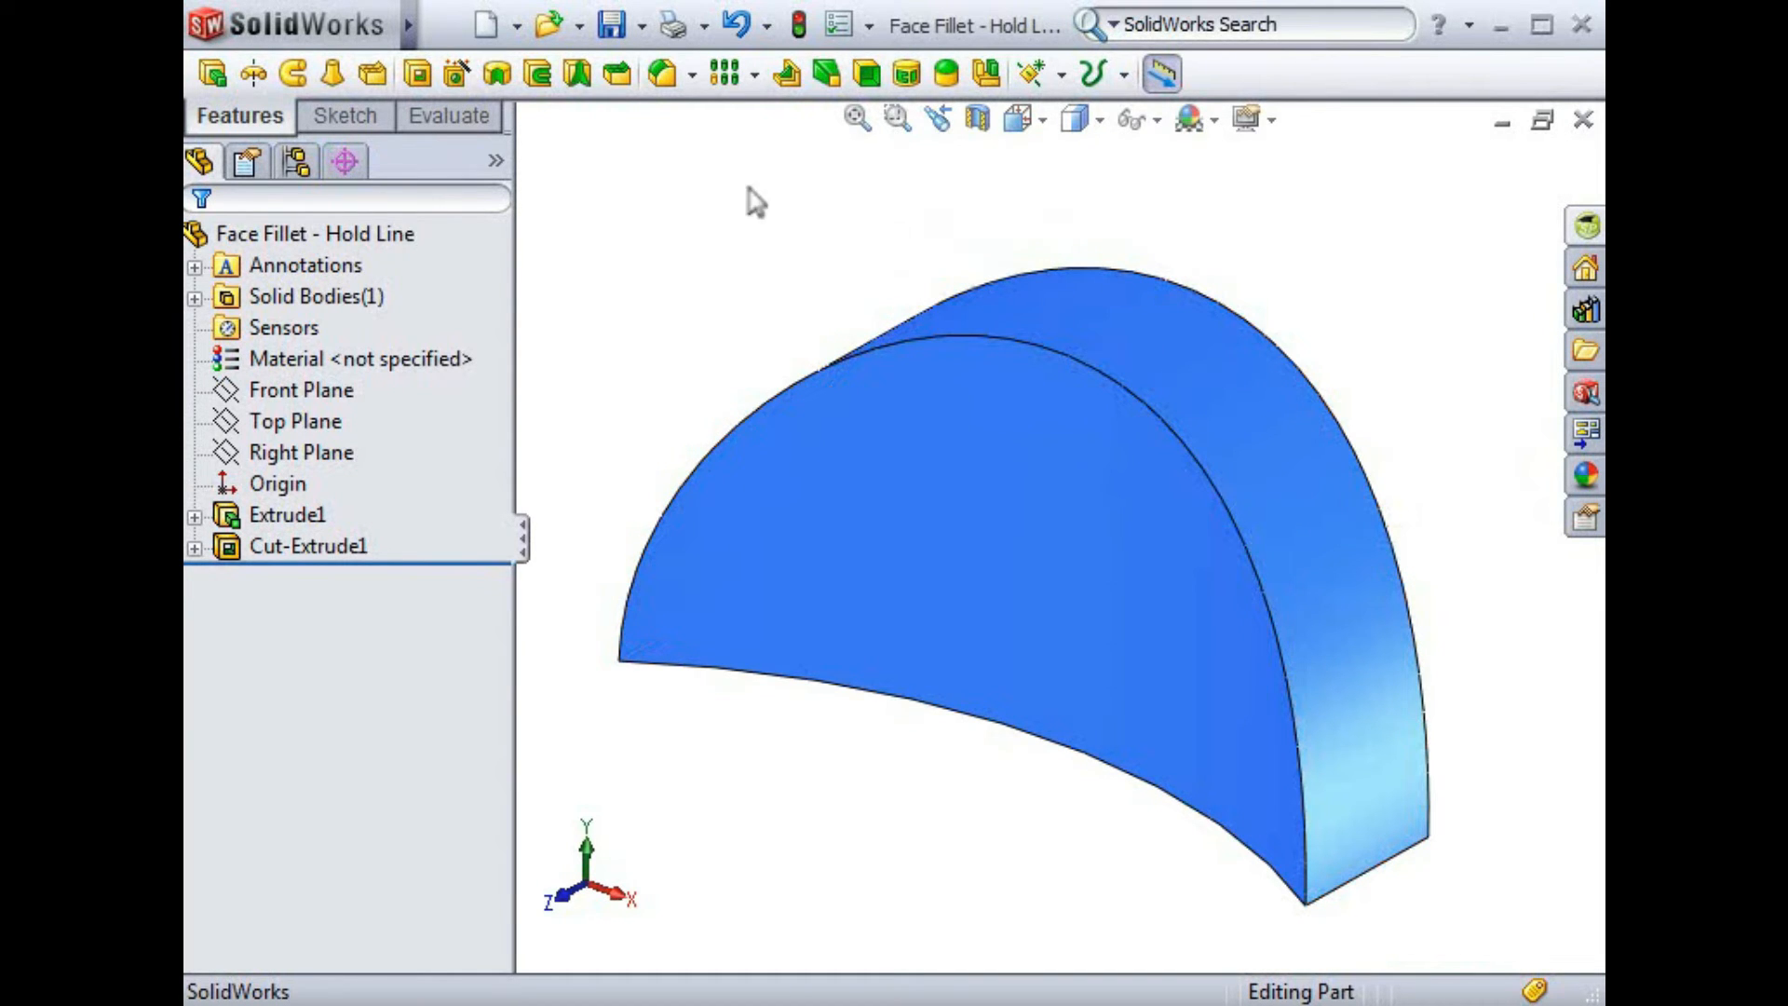
Start a face fillet with the front half-round face as face set 1 and the curved outer face as face set 2
{"action": "left_click", "coordinate": [659, 82]}
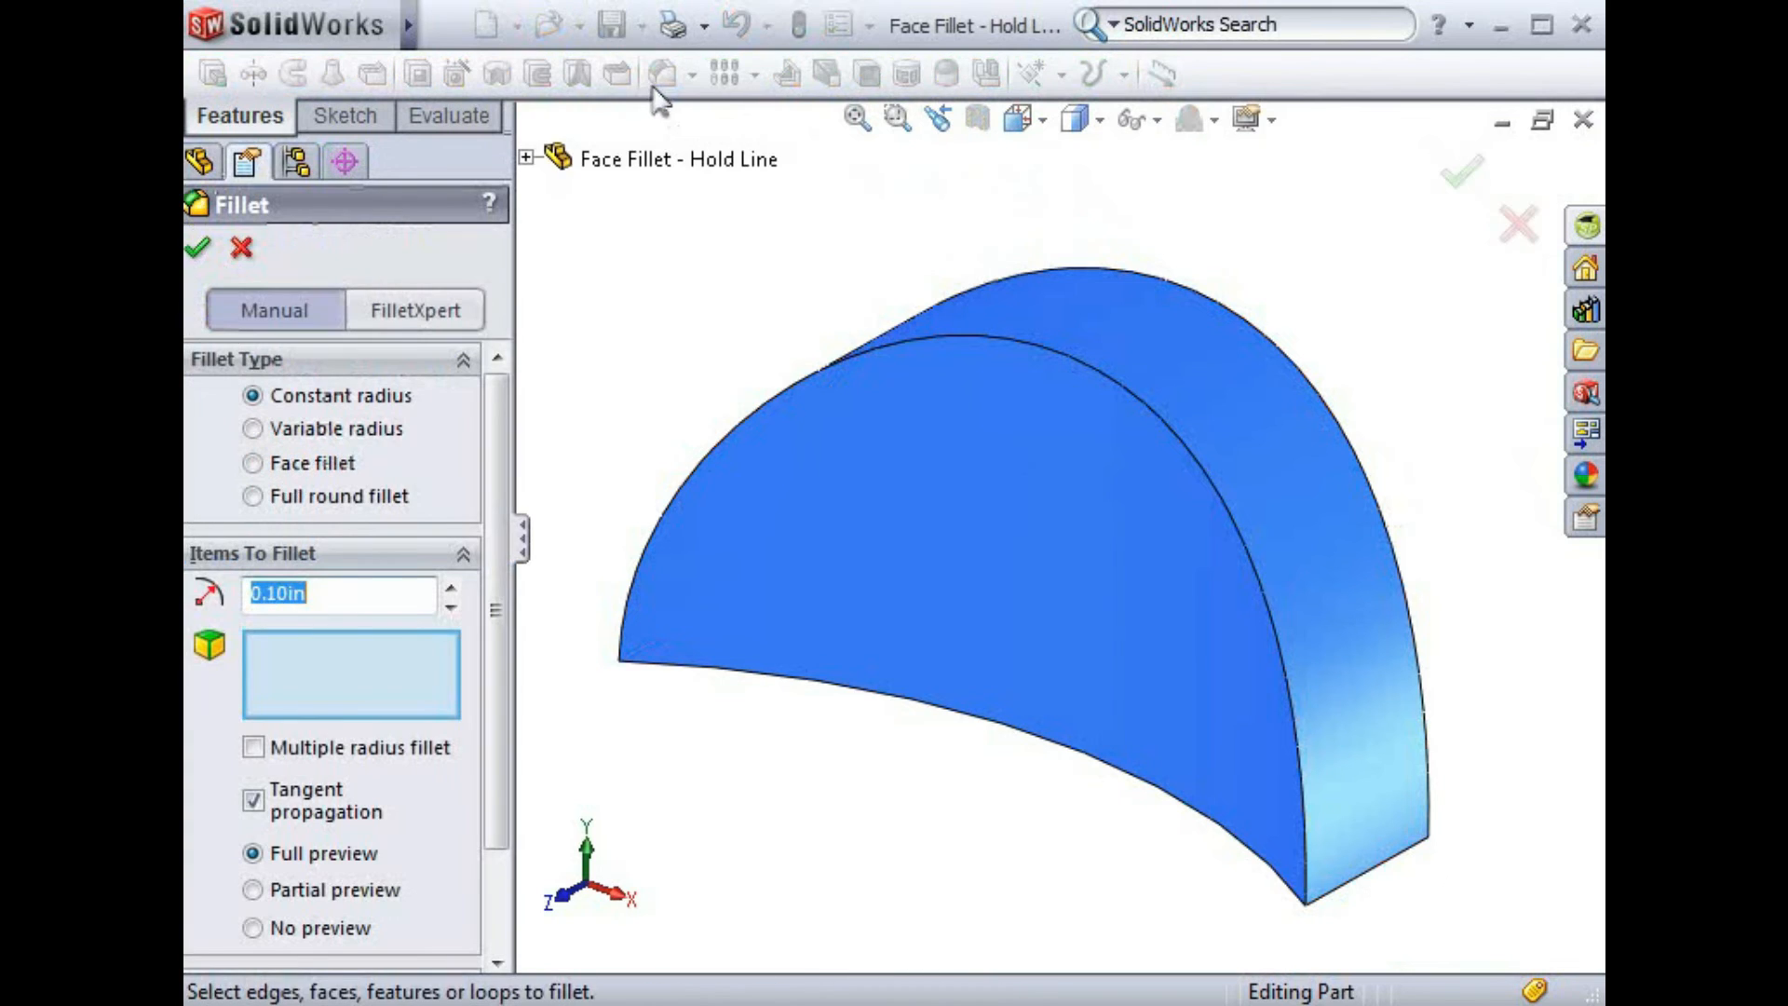
{"action": "left_click", "coordinate": [253, 464]}
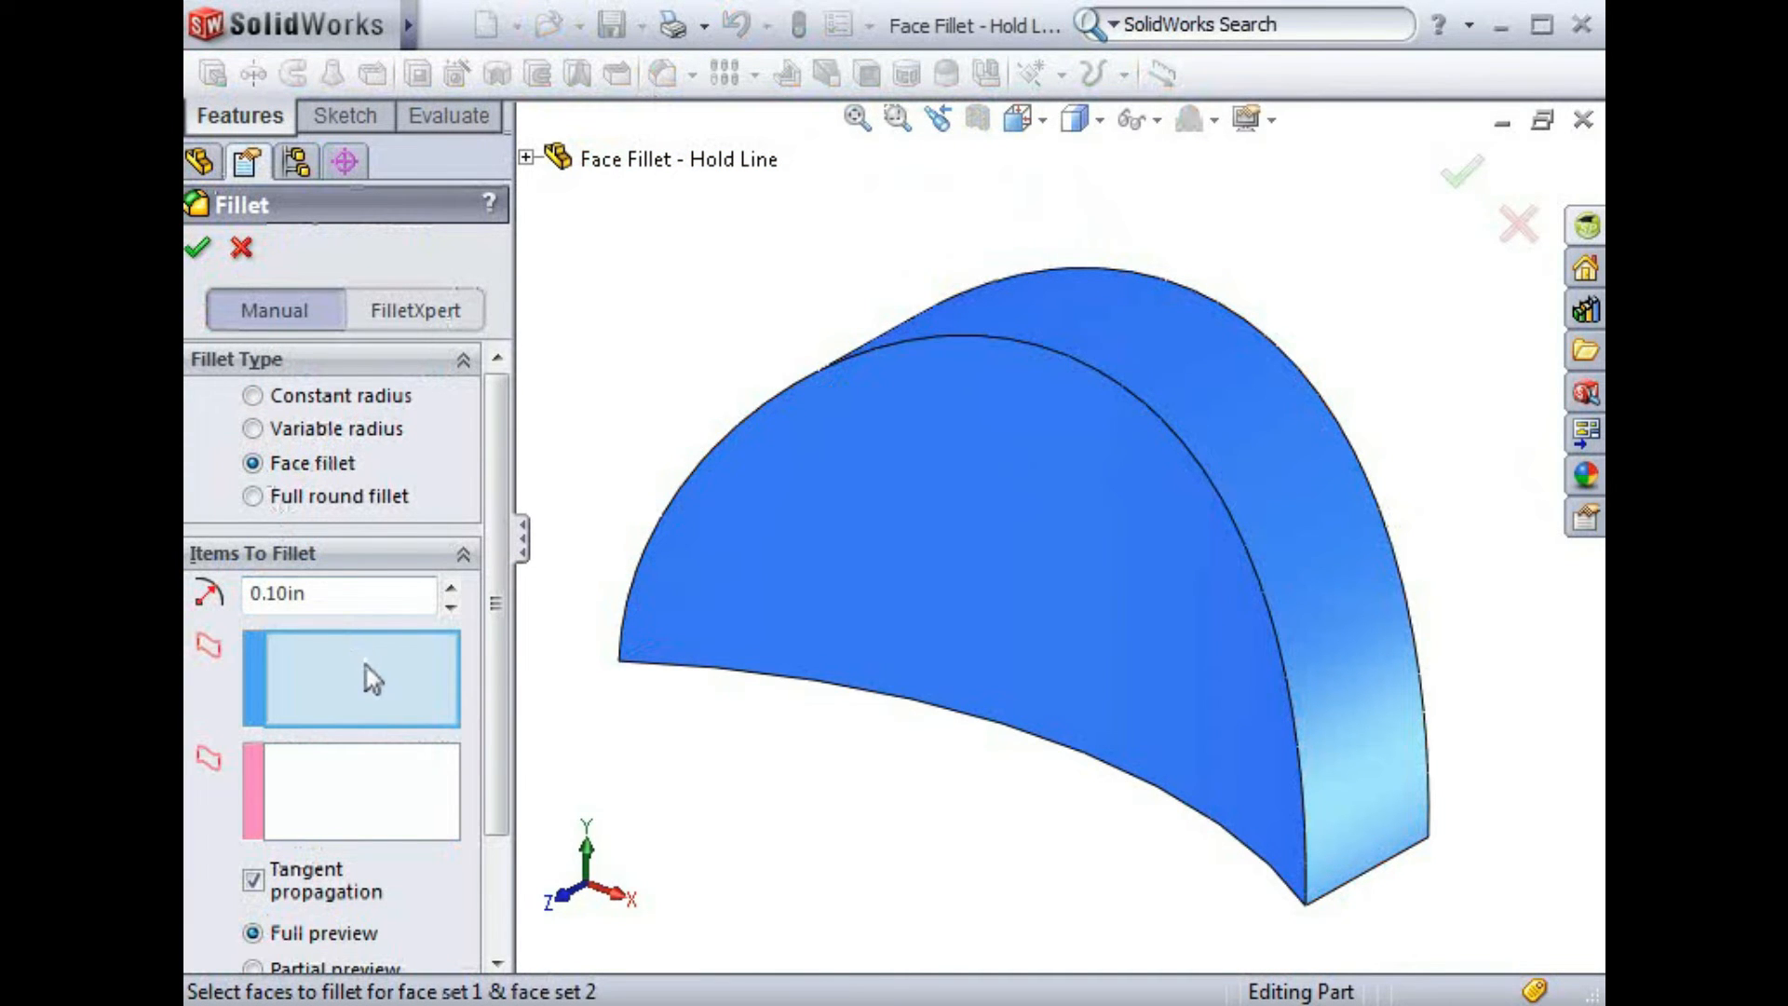
{"action": "left_click", "coordinate": [953, 479]}
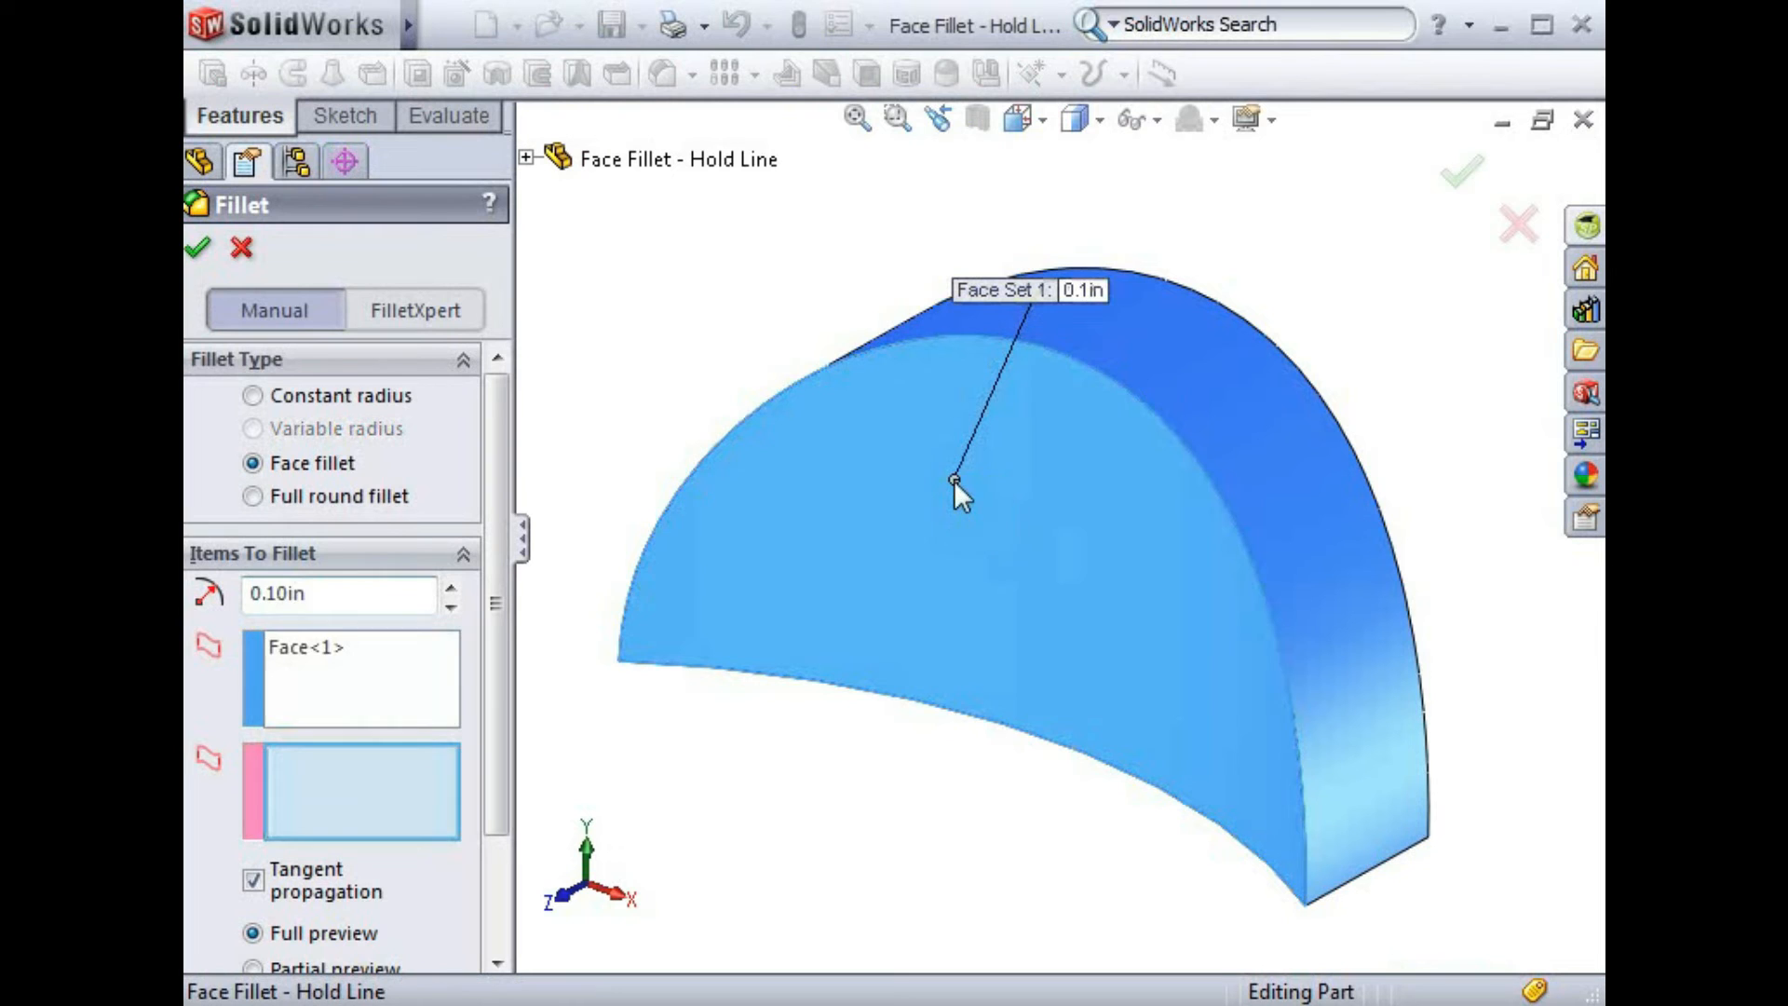
{"action": "left_click", "coordinate": [1164, 363]}
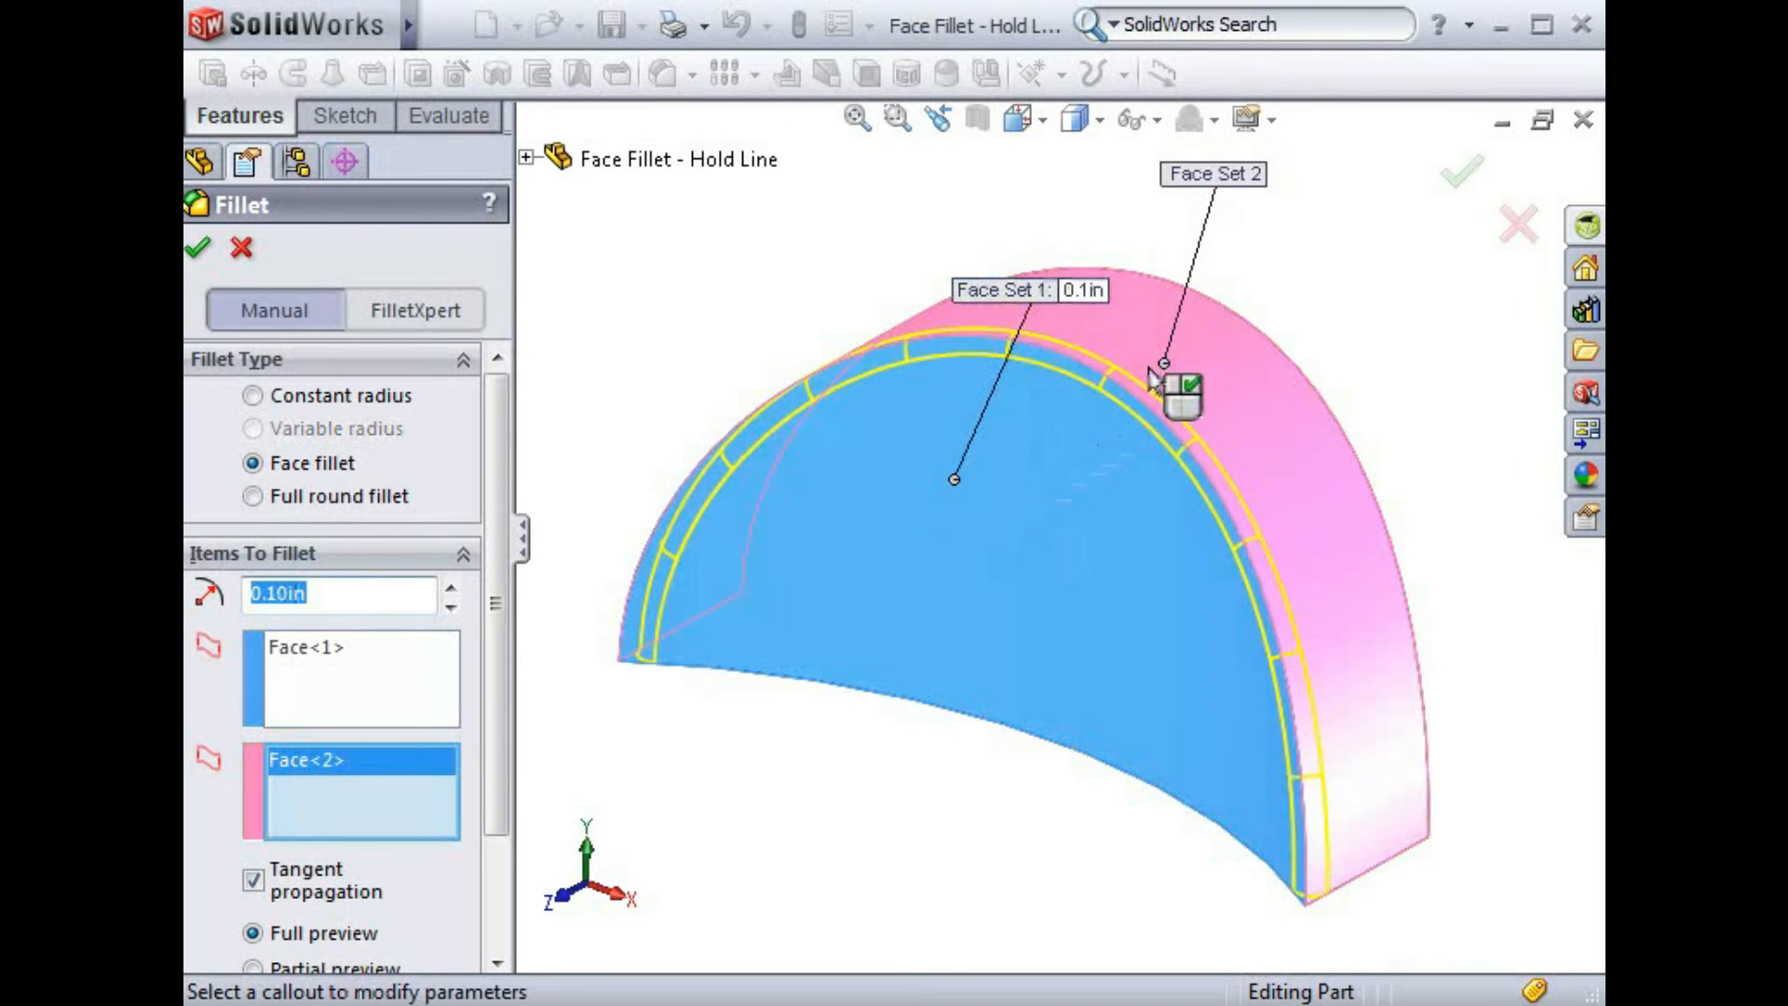
Set the back curved edge as the hold line and accept the face fillet
{"action": "scroll", "coordinate": [490, 678], "scroll_direction": "down", "scroll_amount": 2}
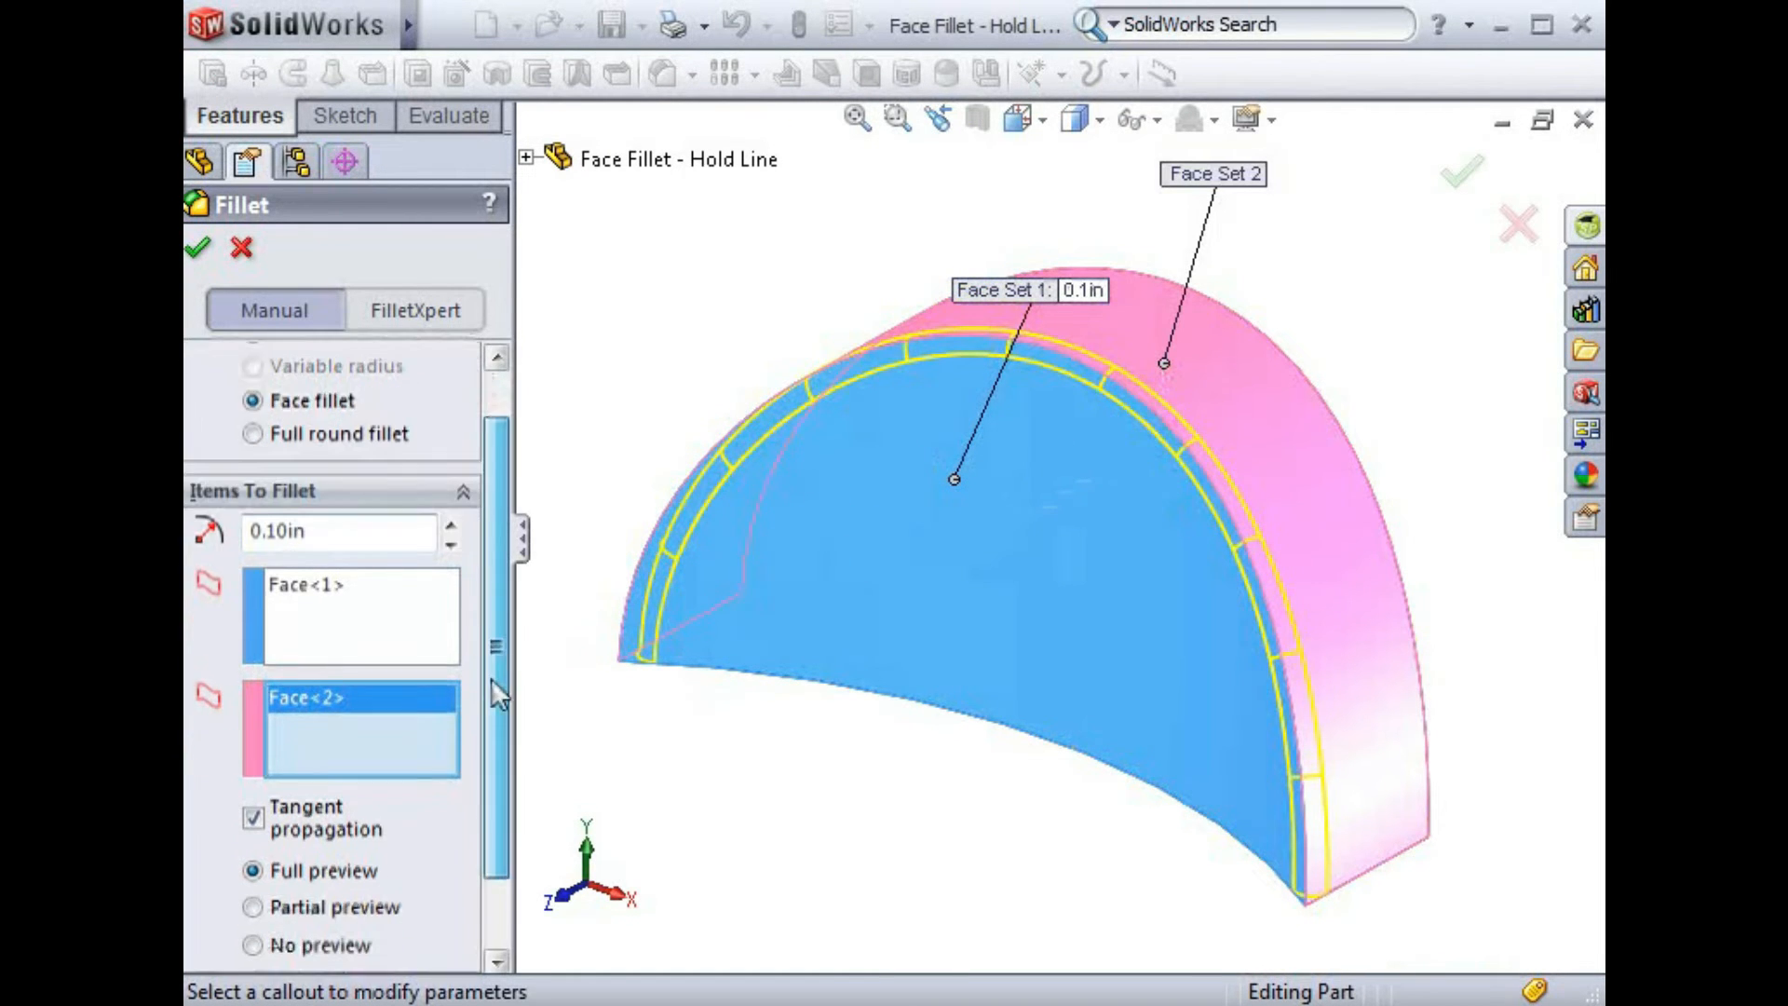
{"action": "scroll", "coordinate": [490, 677], "scroll_direction": "down", "scroll_amount": 3}
{"action": "left_click", "coordinate": [465, 911]}
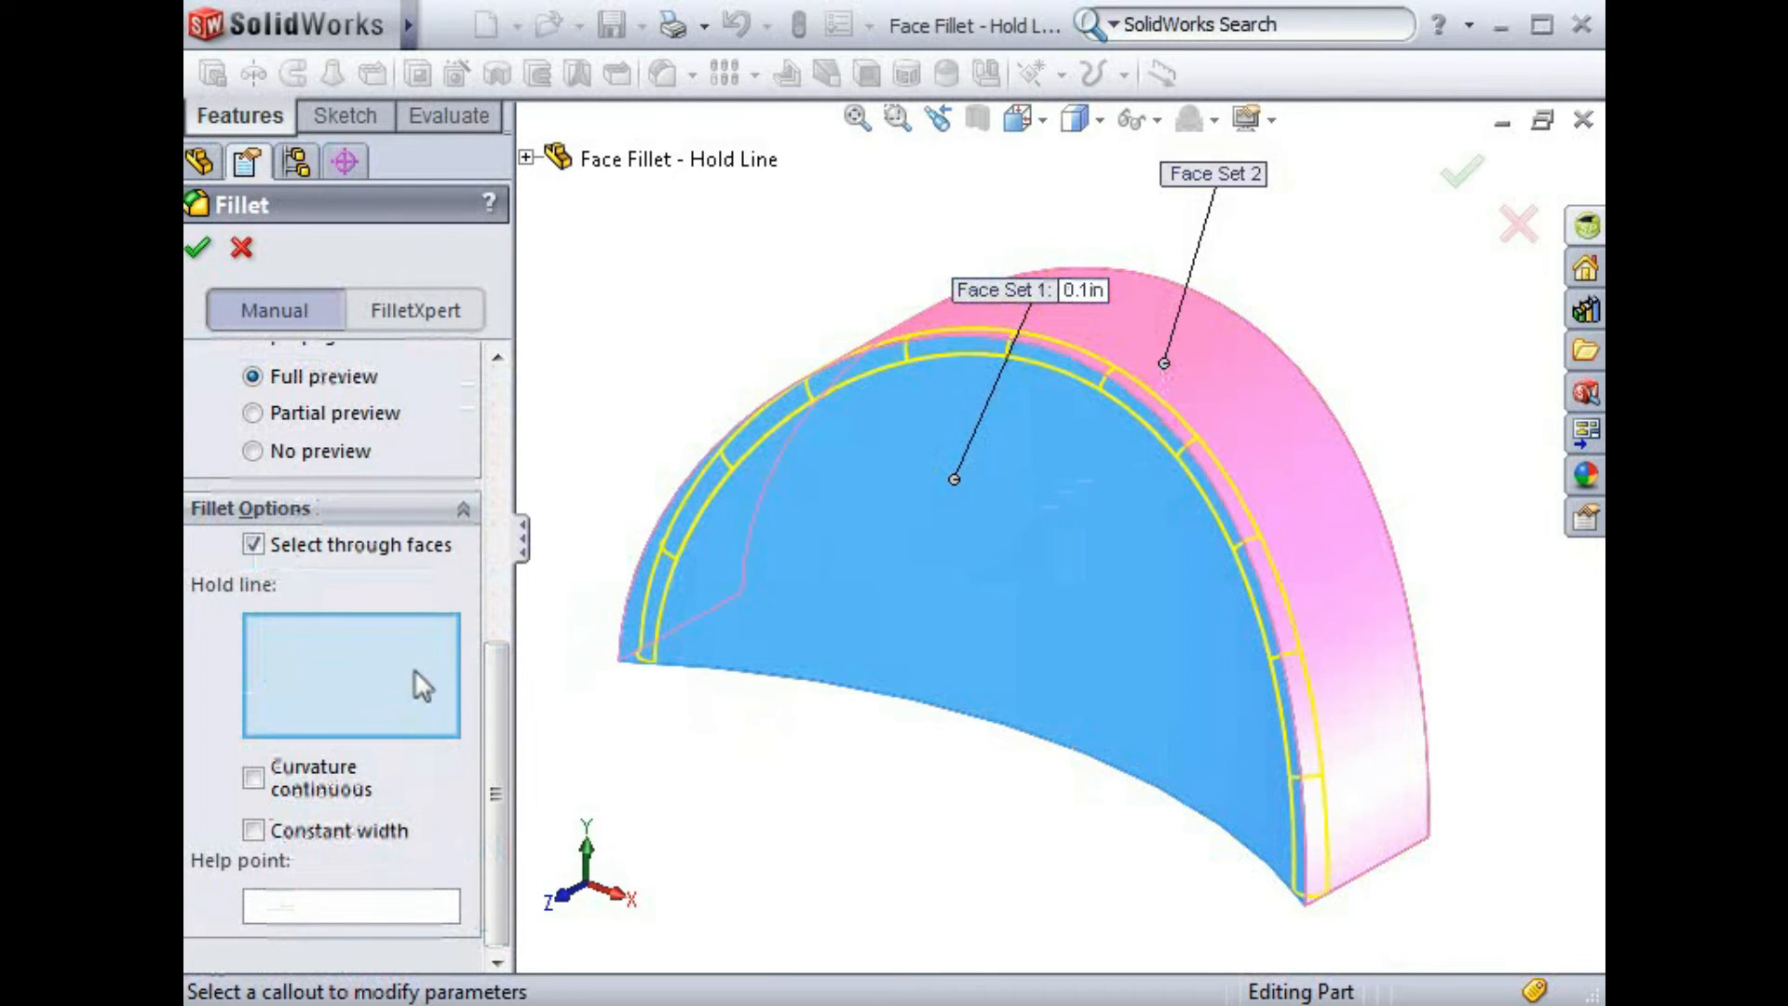
{"action": "left_click", "coordinate": [1390, 545]}
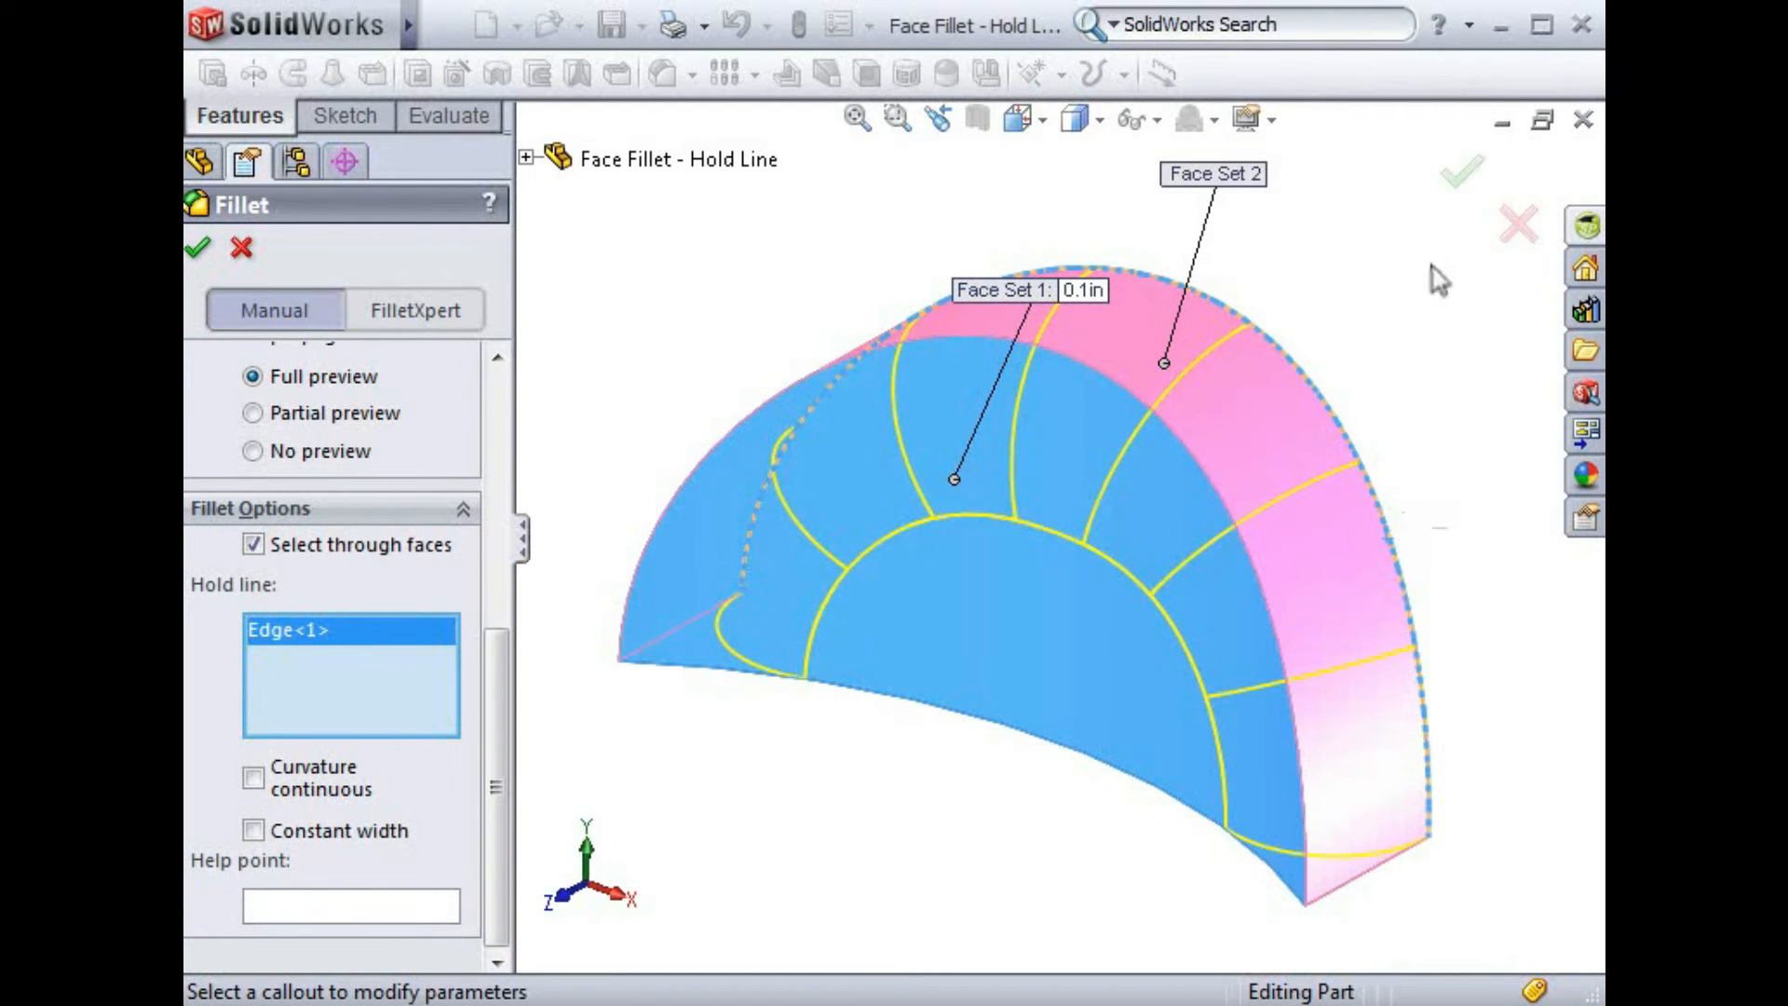
{"action": "left_click", "coordinate": [1461, 171]}
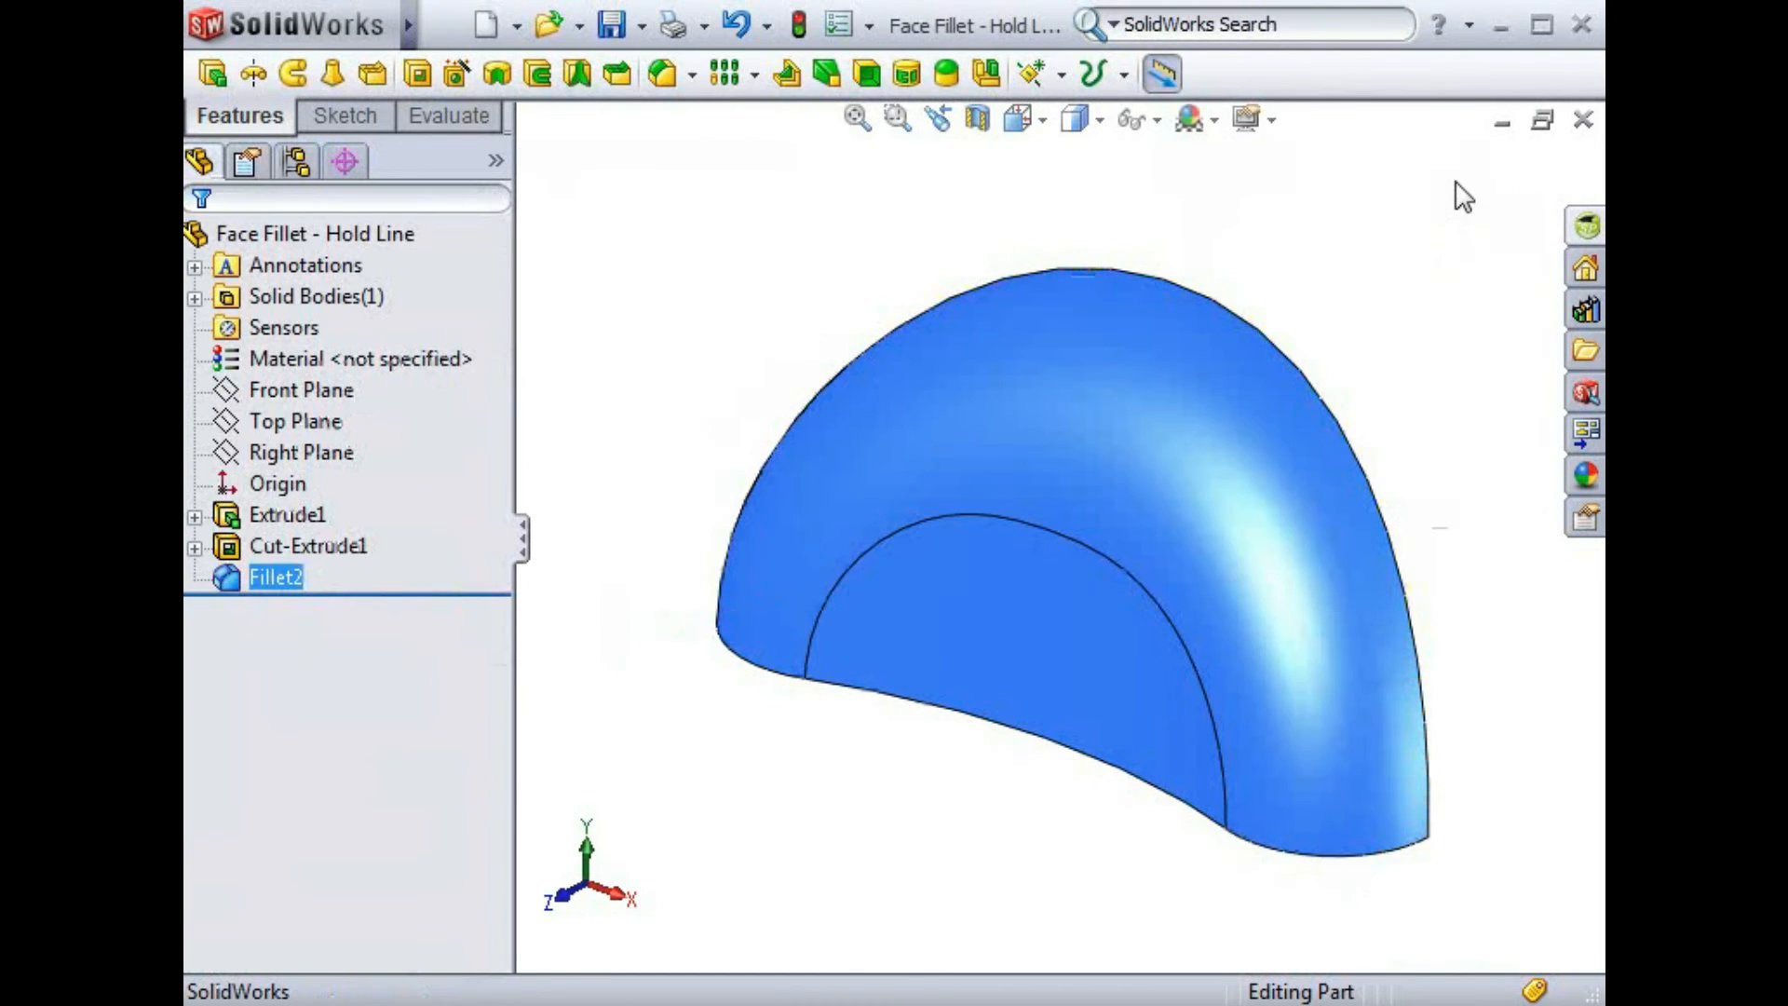
{"action": "mouse_move", "coordinate": [1458, 186]}
{"action": "middle_mouse_down"}
{"action": "mouse_move", "coordinate": [1282, 186]}
{"action": "mouse_move", "coordinate": [1433, 193]}
{"action": "middle_mouse_up"}
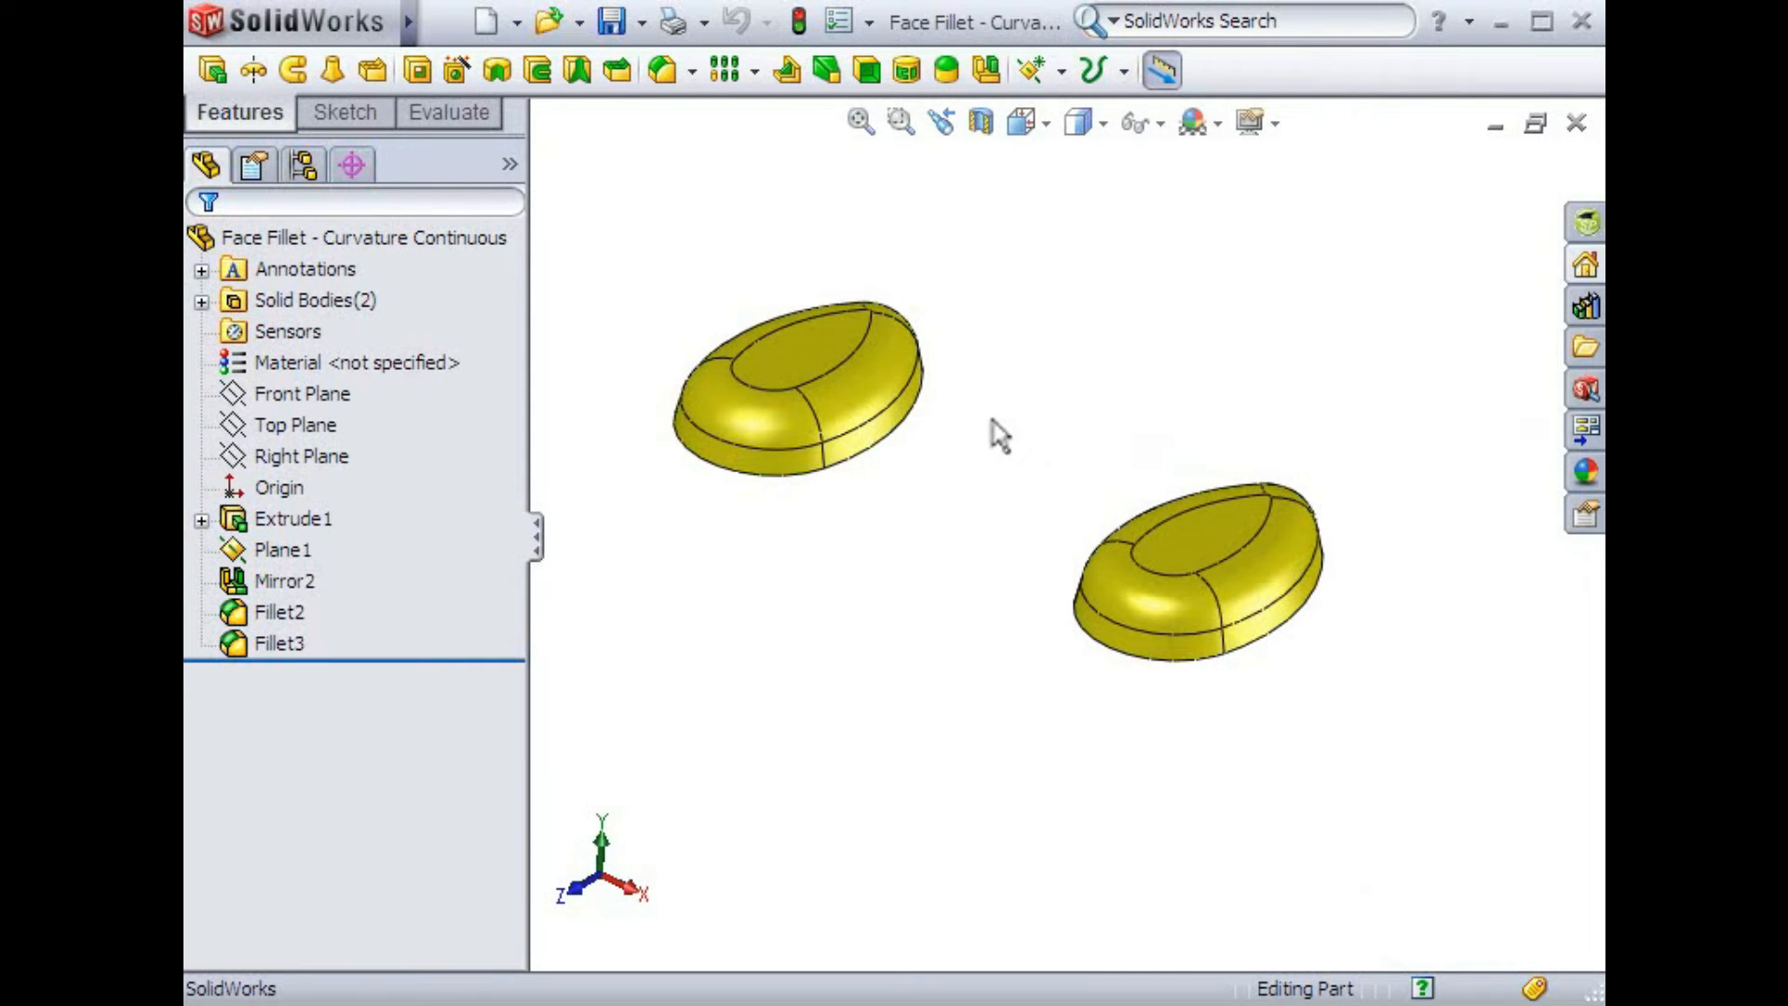
Display curvature shading on the fillet face and side face of the first body
{"action": "left_click", "coordinate": [875, 375]}
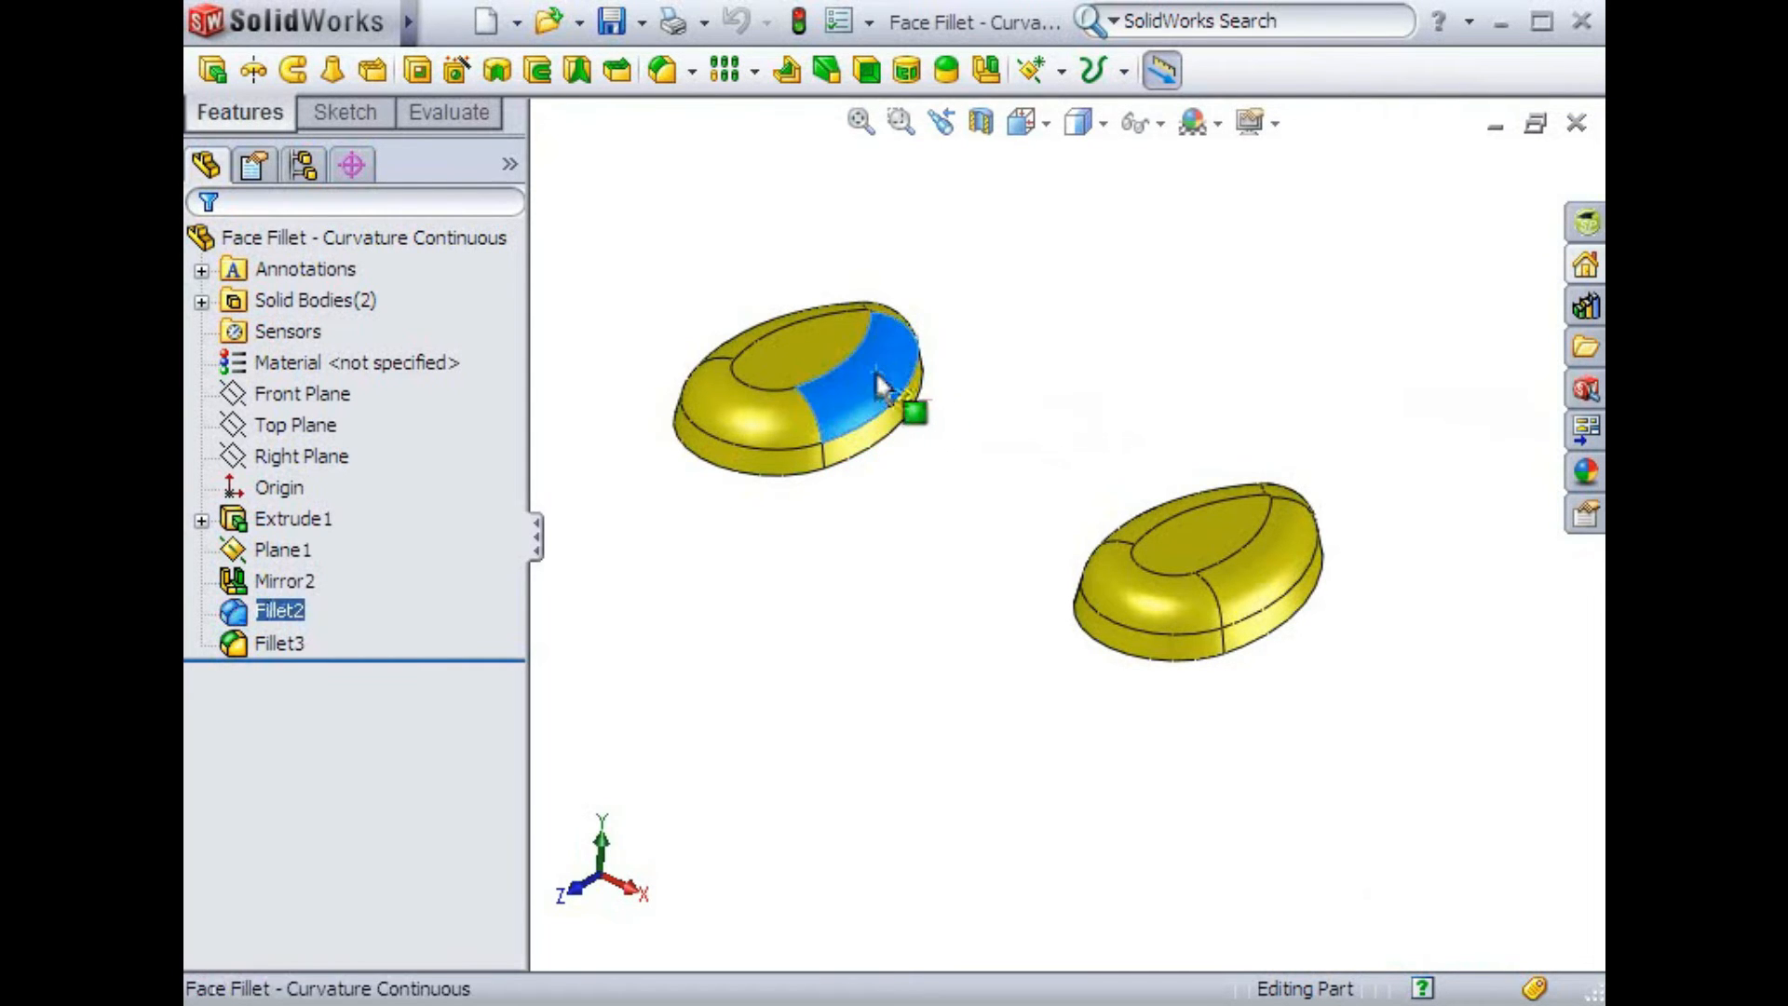
{"action": "right_click", "coordinate": [875, 375]}
{"action": "left_click", "coordinate": [912, 516]}
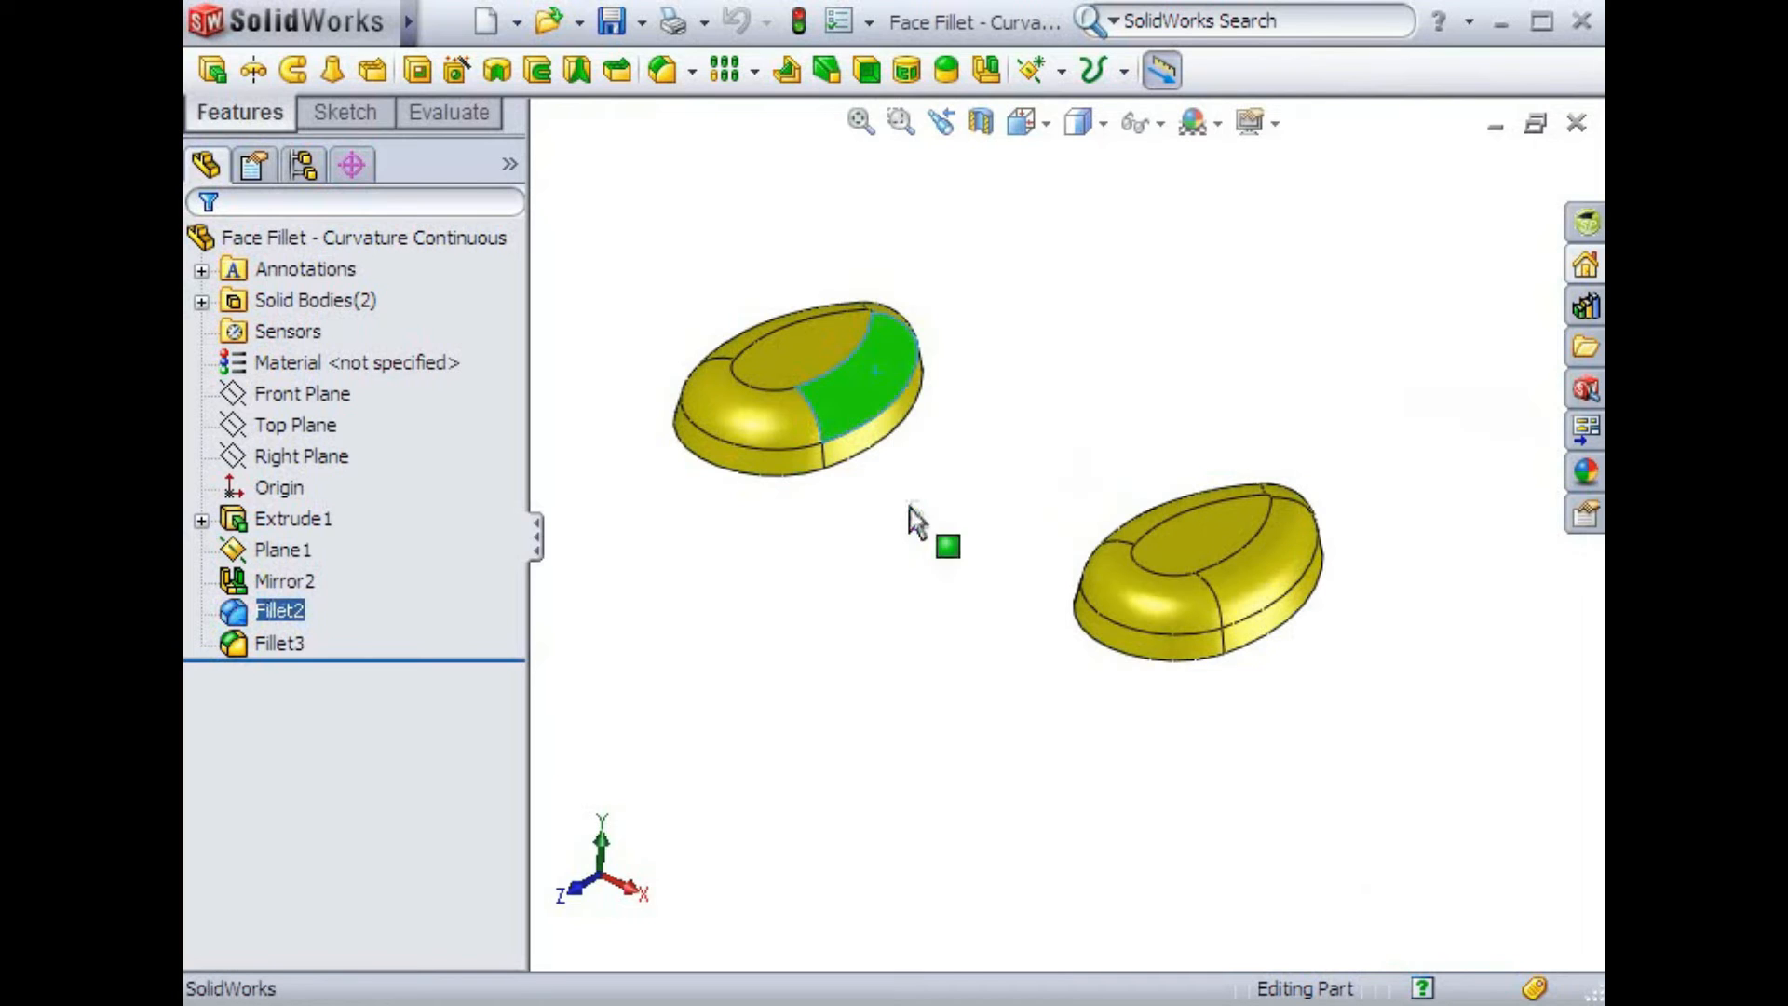
{"action": "left_click", "coordinate": [867, 445]}
{"action": "right_click", "coordinate": [870, 443]}
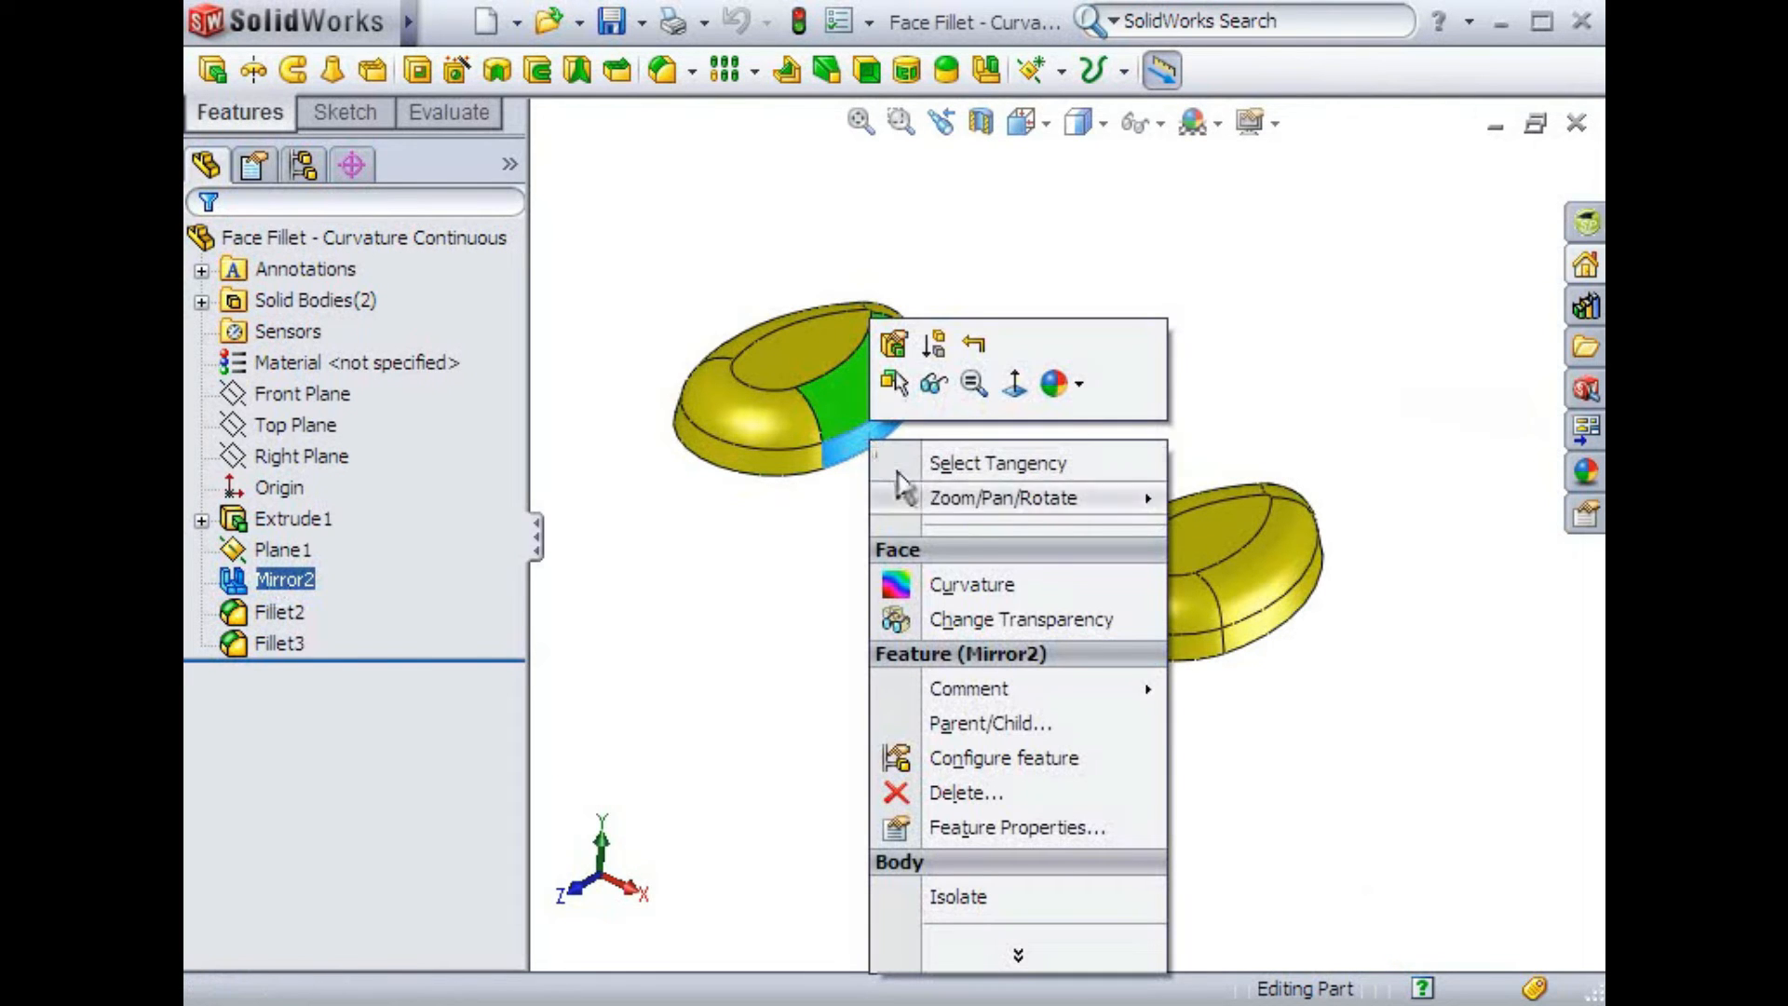
{"action": "left_click", "coordinate": [901, 584]}
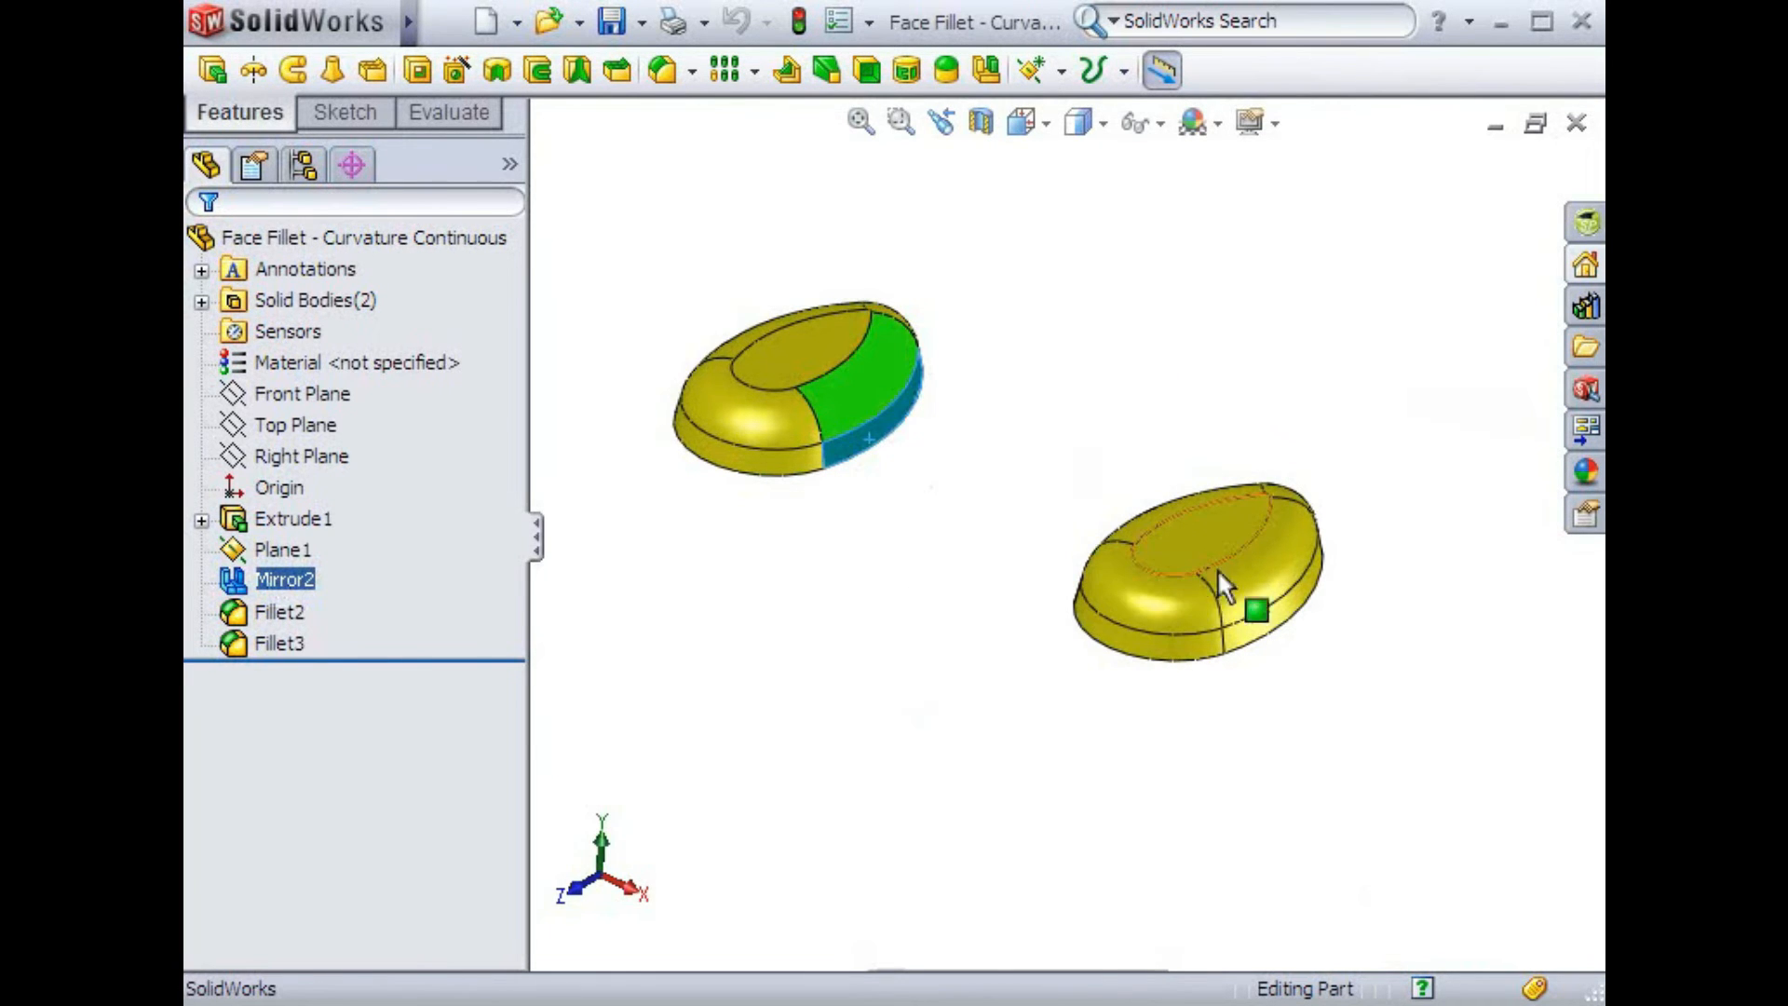
Display curvature shading on the fillet face and side face of the second body
{"action": "left_click", "coordinate": [1250, 574]}
{"action": "right_click", "coordinate": [1250, 572]}
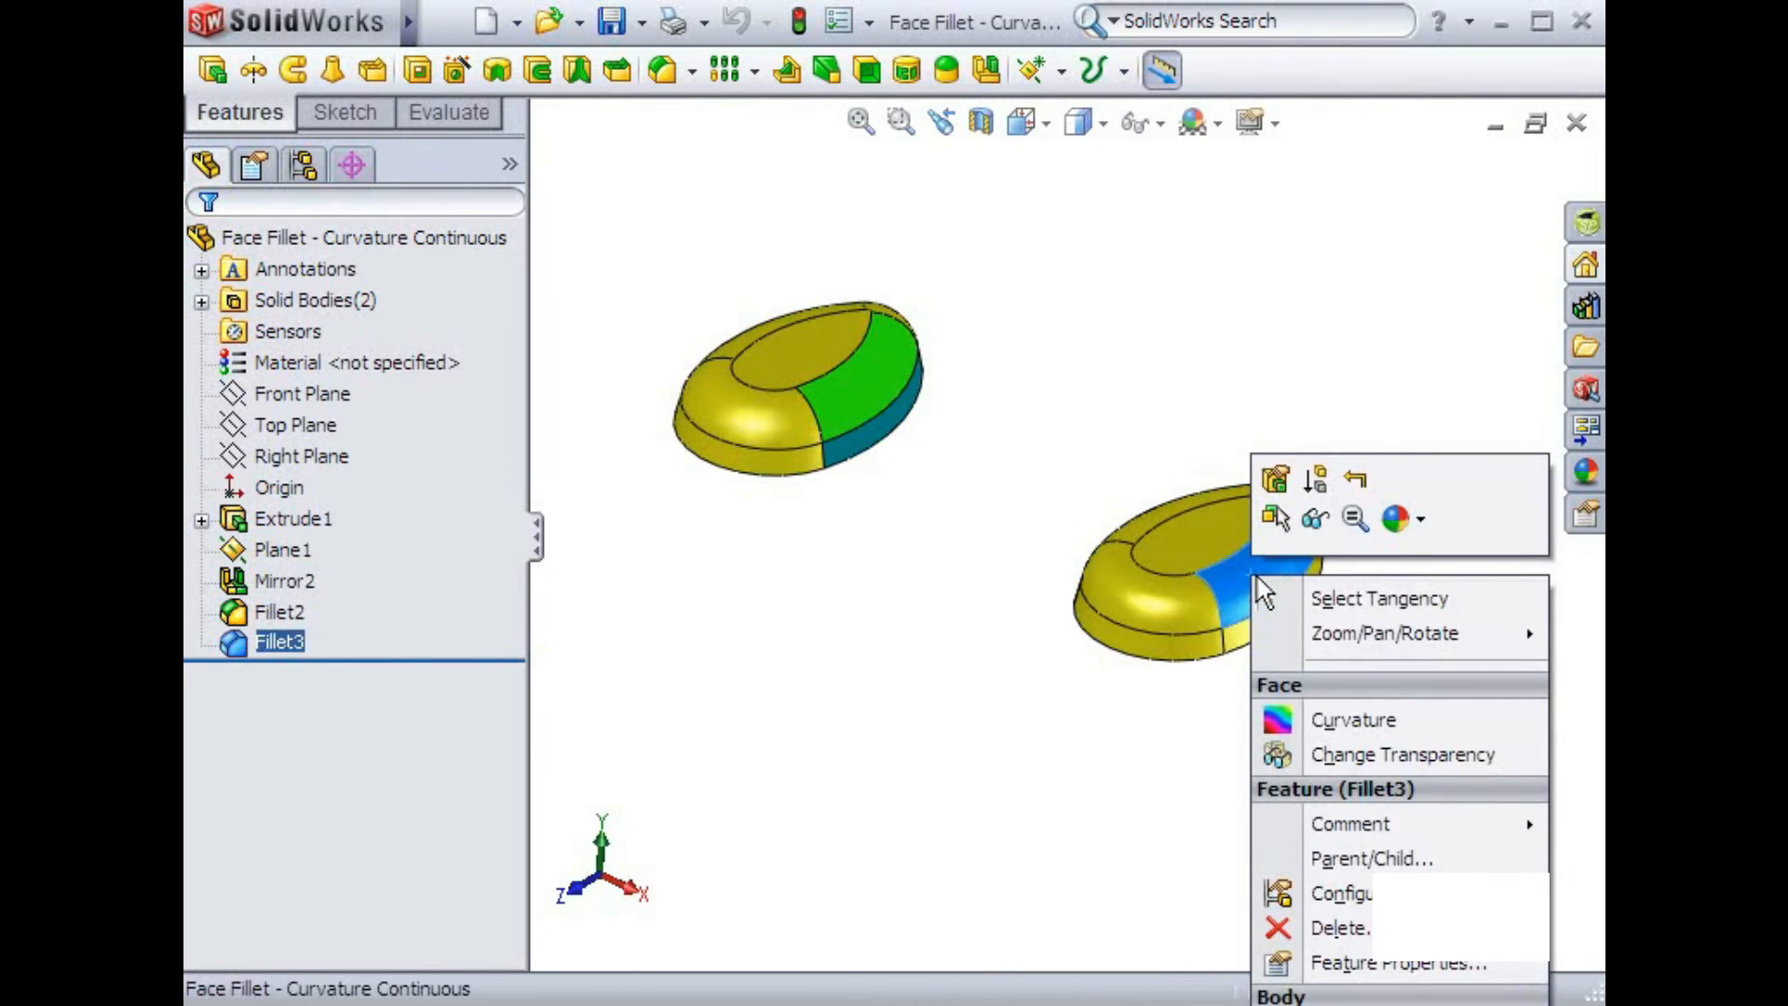
{"action": "left_click", "coordinate": [1283, 715]}
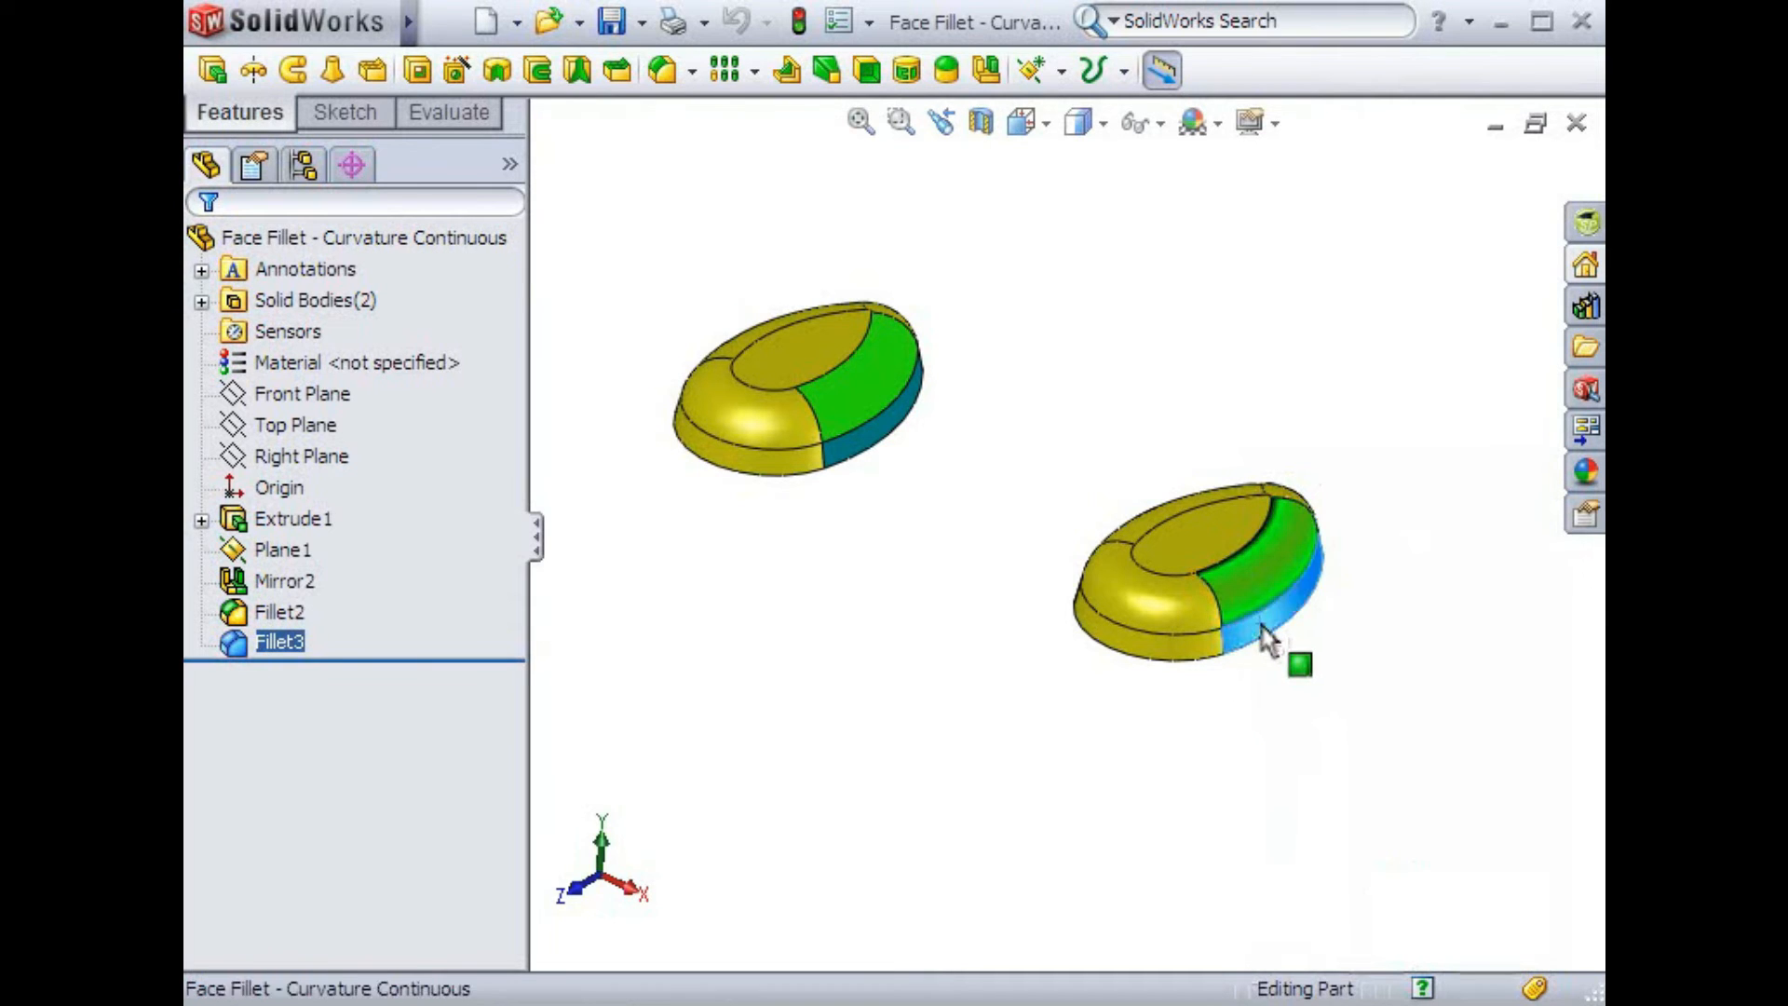
{"action": "right_click", "coordinate": [1265, 641]}
{"action": "left_click", "coordinate": [1322, 730]}
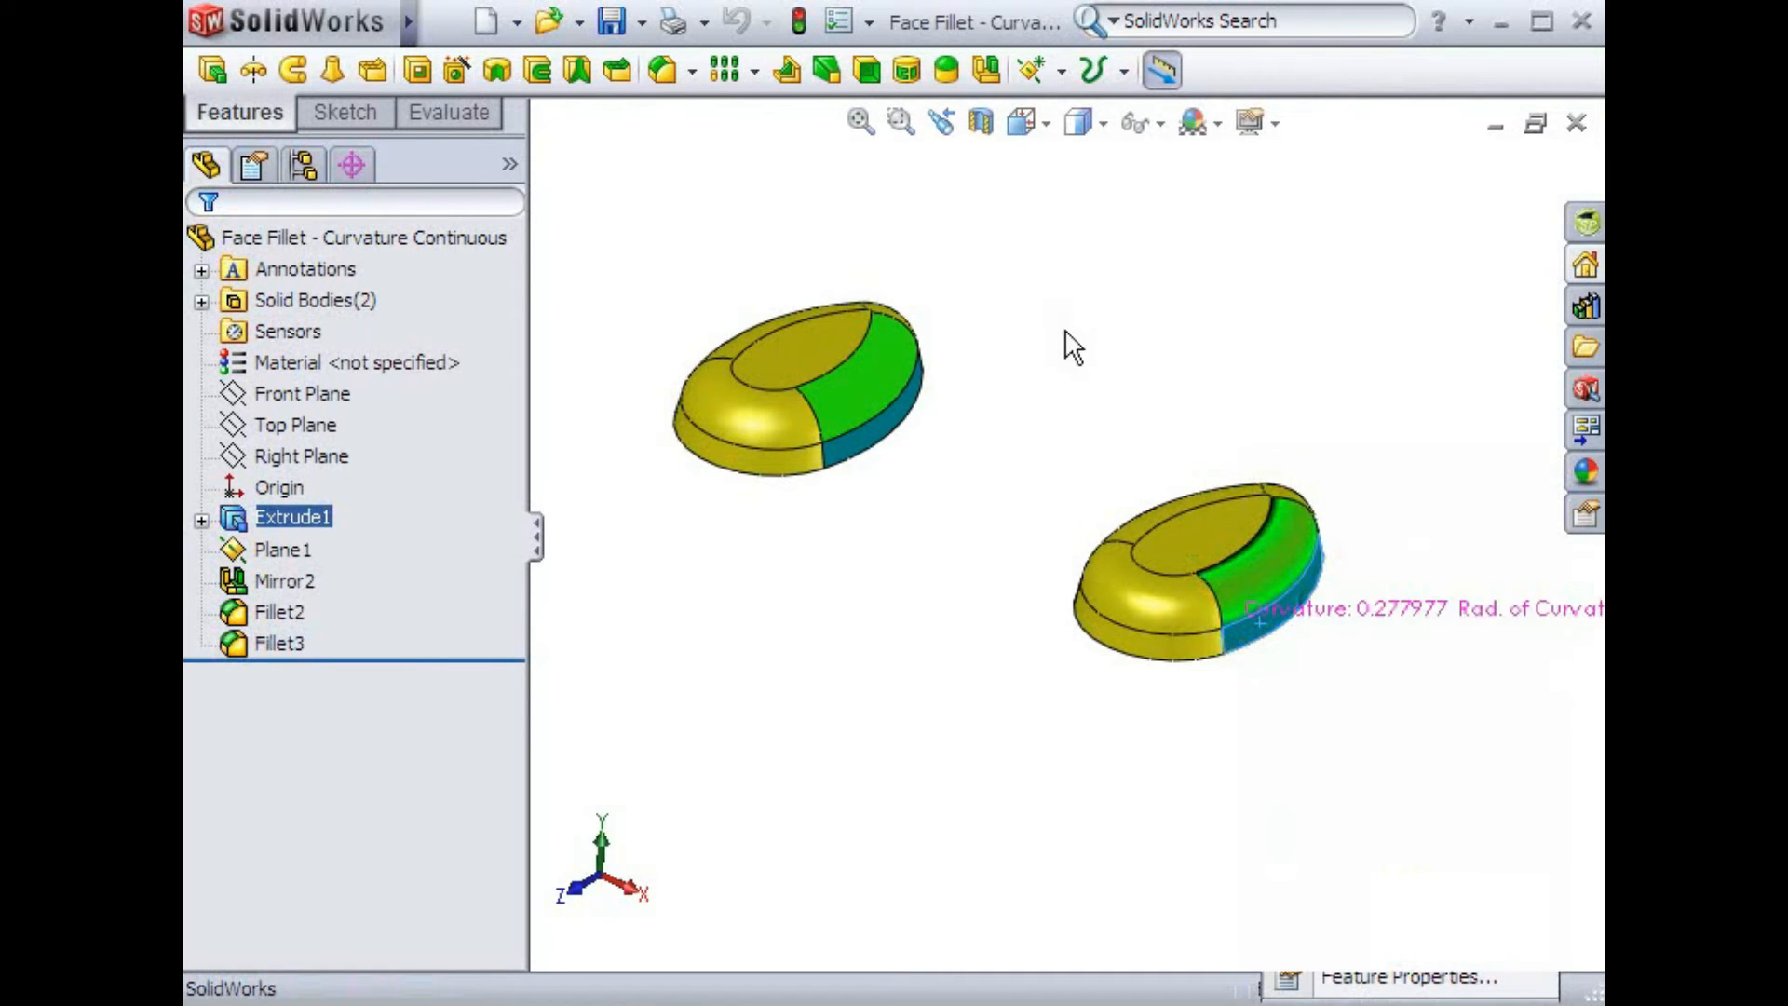
Zoom in to examine the curvature transition between the fillet and side faces of the second body
{"action": "left_click", "coordinate": [900, 121]}
{"action": "left_click_drag", "start_coordinate": [1175, 514], "coordinate": [1370, 702]}
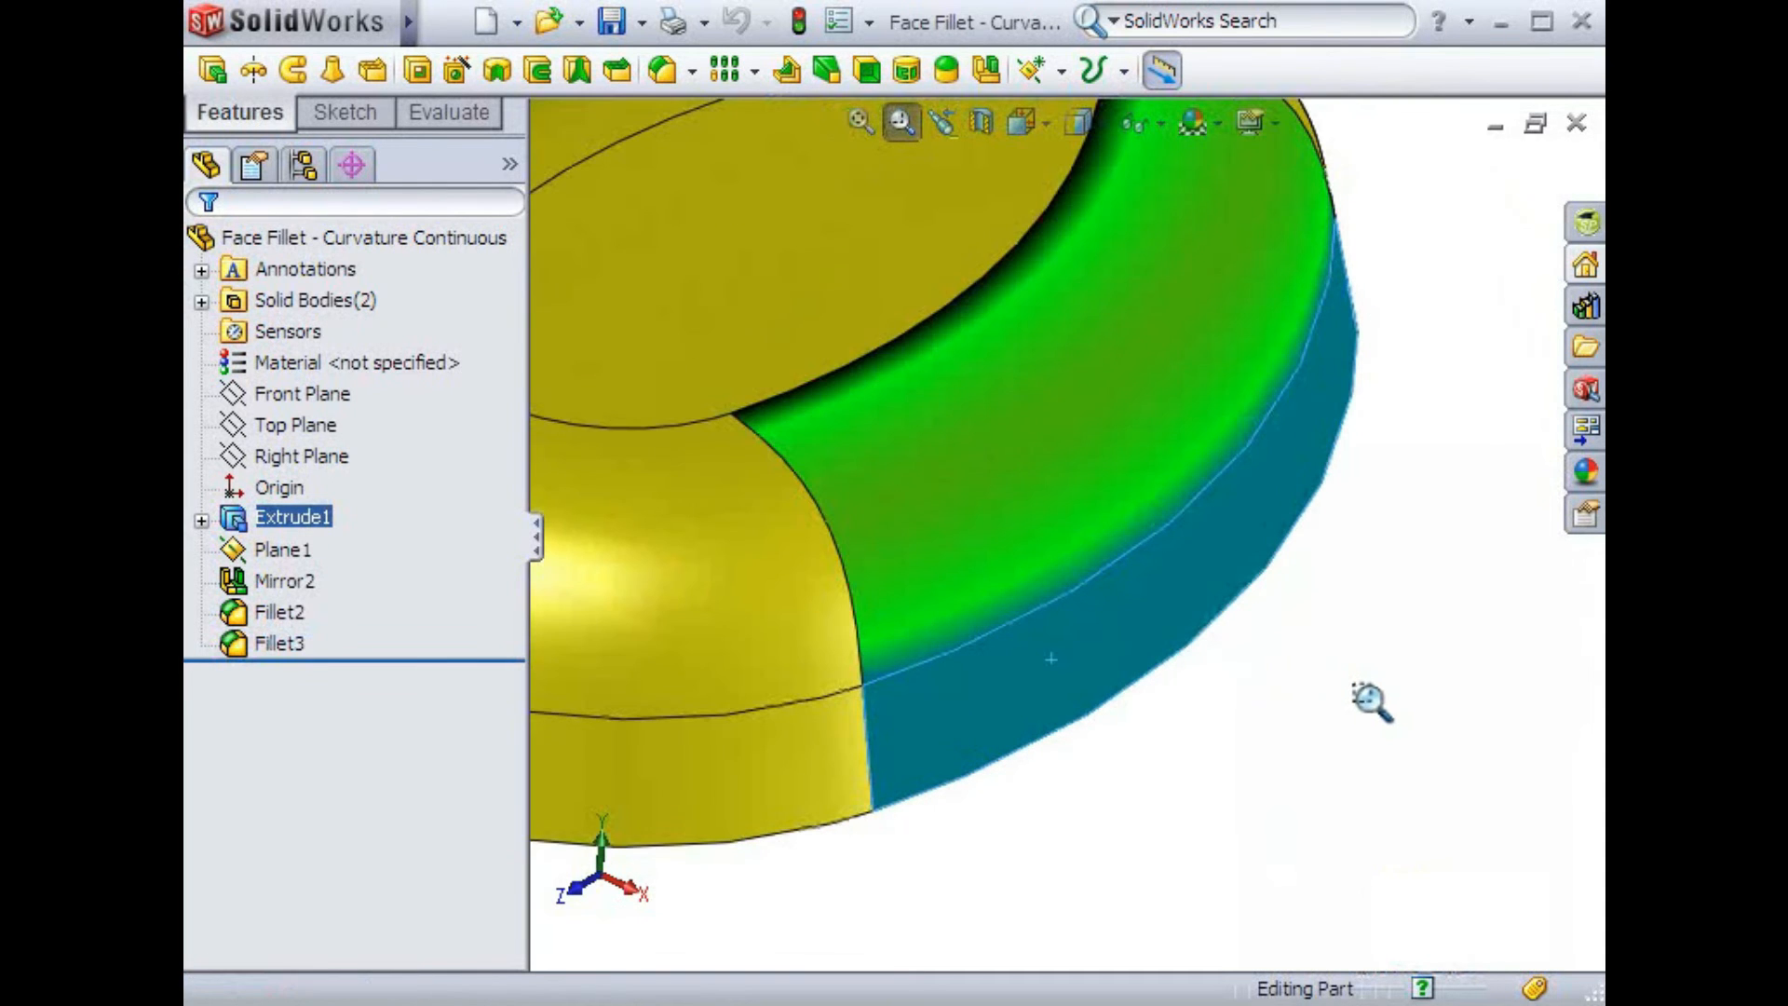
{"action": "left_click", "coordinate": [946, 120]}
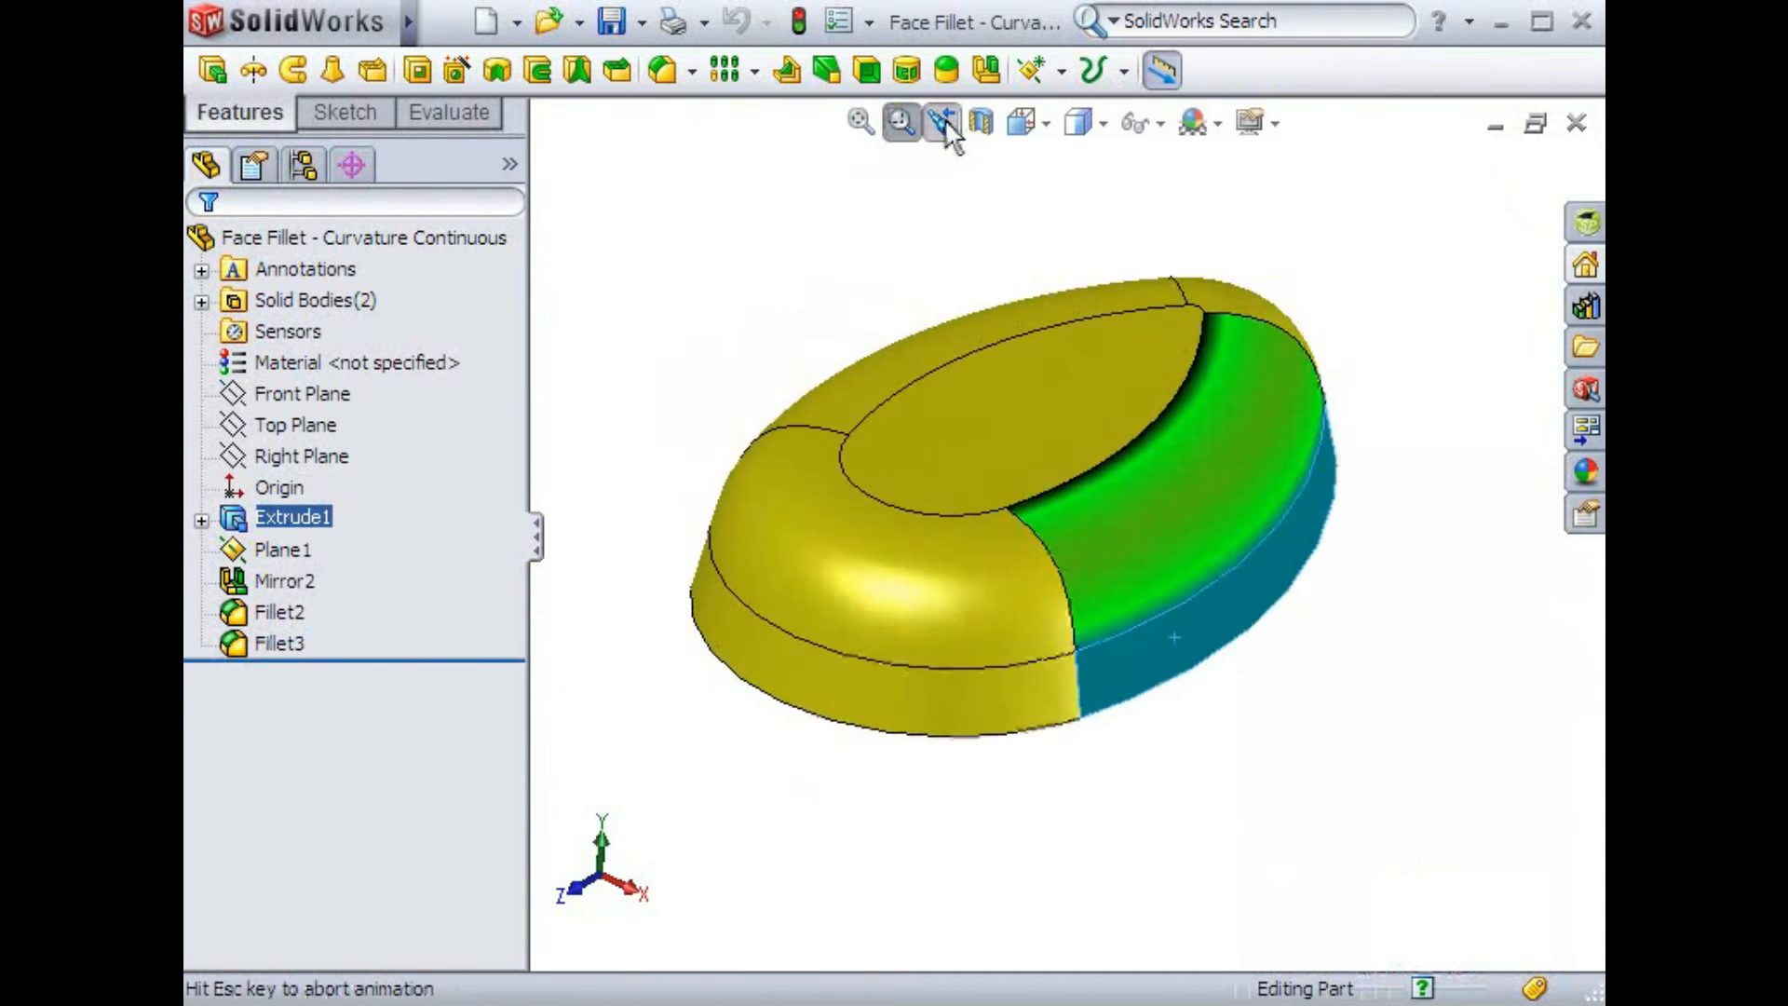
{"action": "left_click_drag", "start_coordinate": [799, 357], "coordinate": [969, 487]}
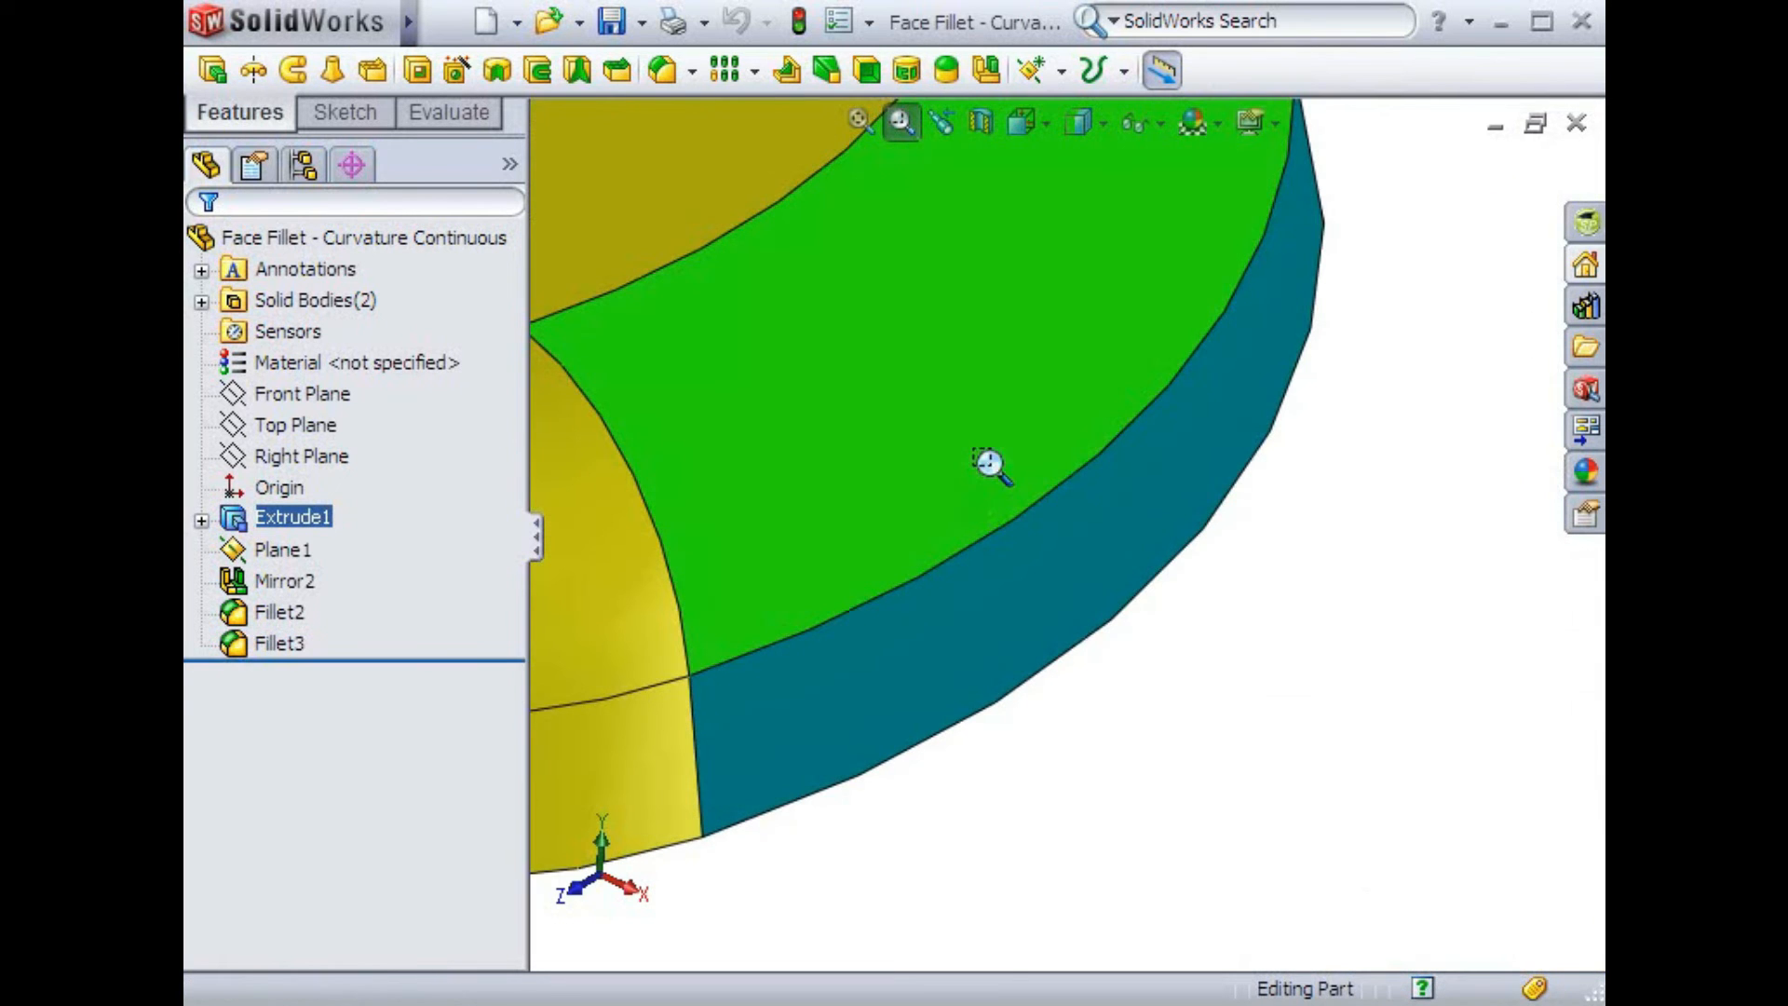
{"action": "left_click", "coordinate": [939, 126]}
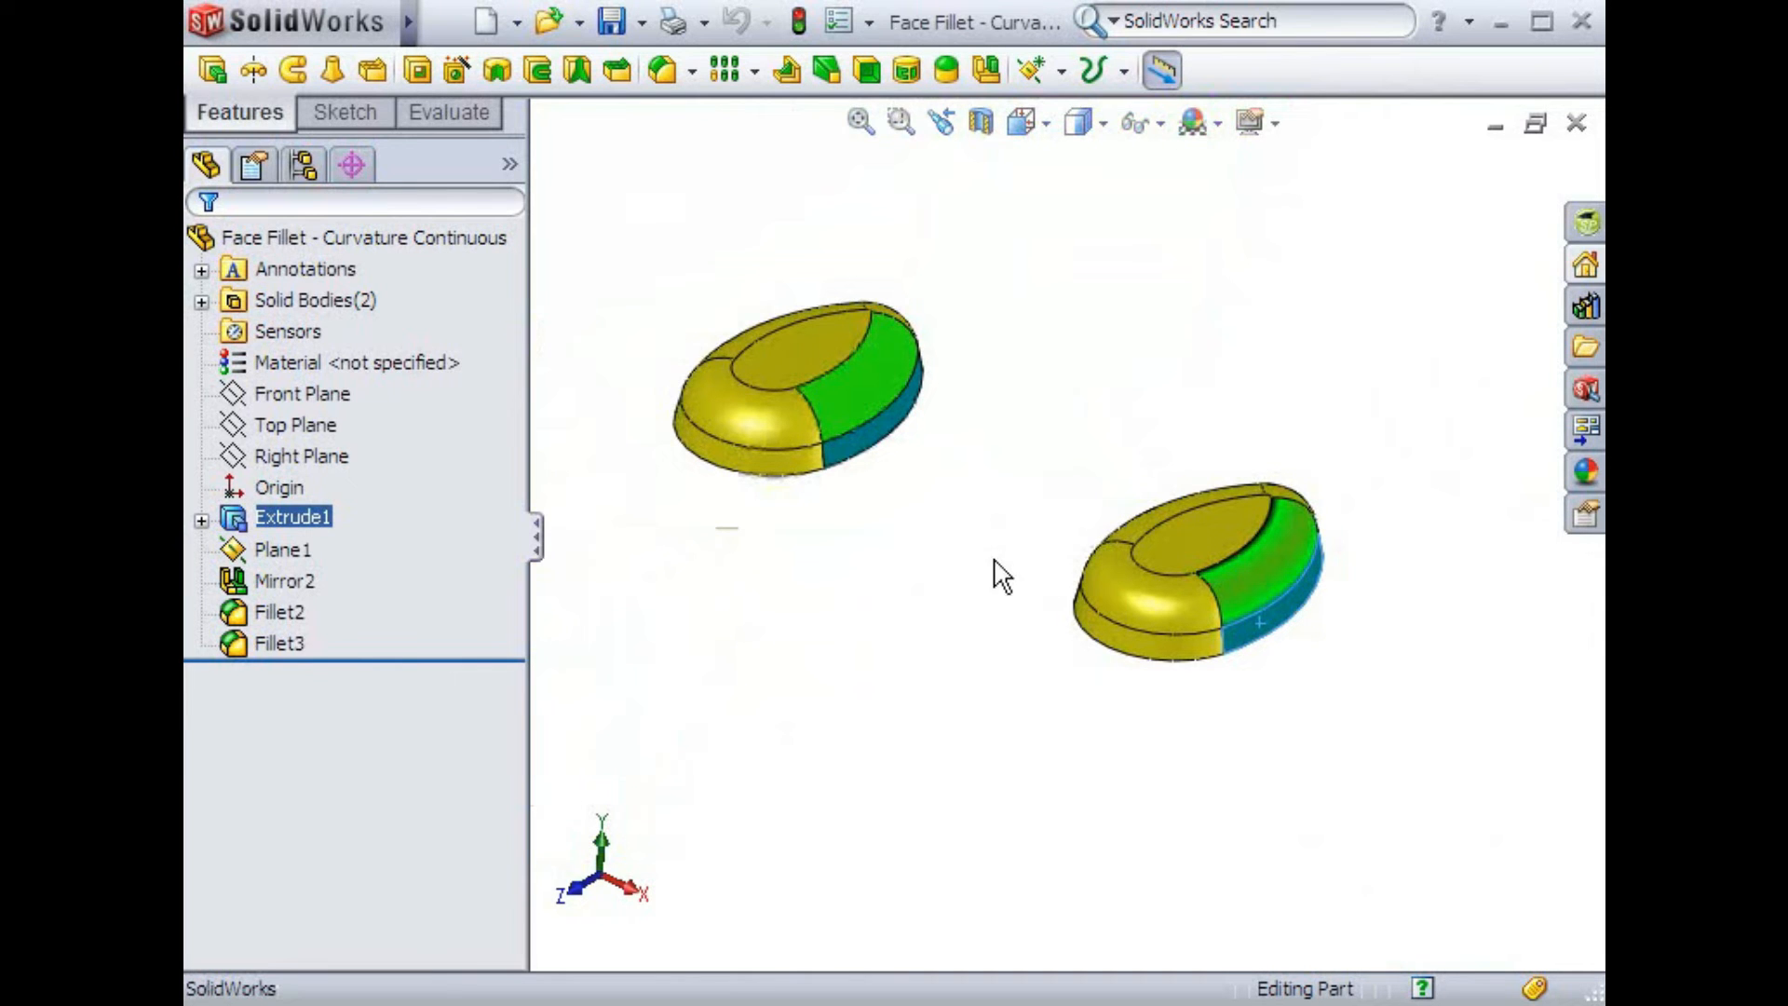
Open the Fillet3 definition to review its hold line and curvature continuous options, then cancel without changes
{"action": "left_click", "coordinate": [296, 643]}
{"action": "right_click", "coordinate": [296, 642]}
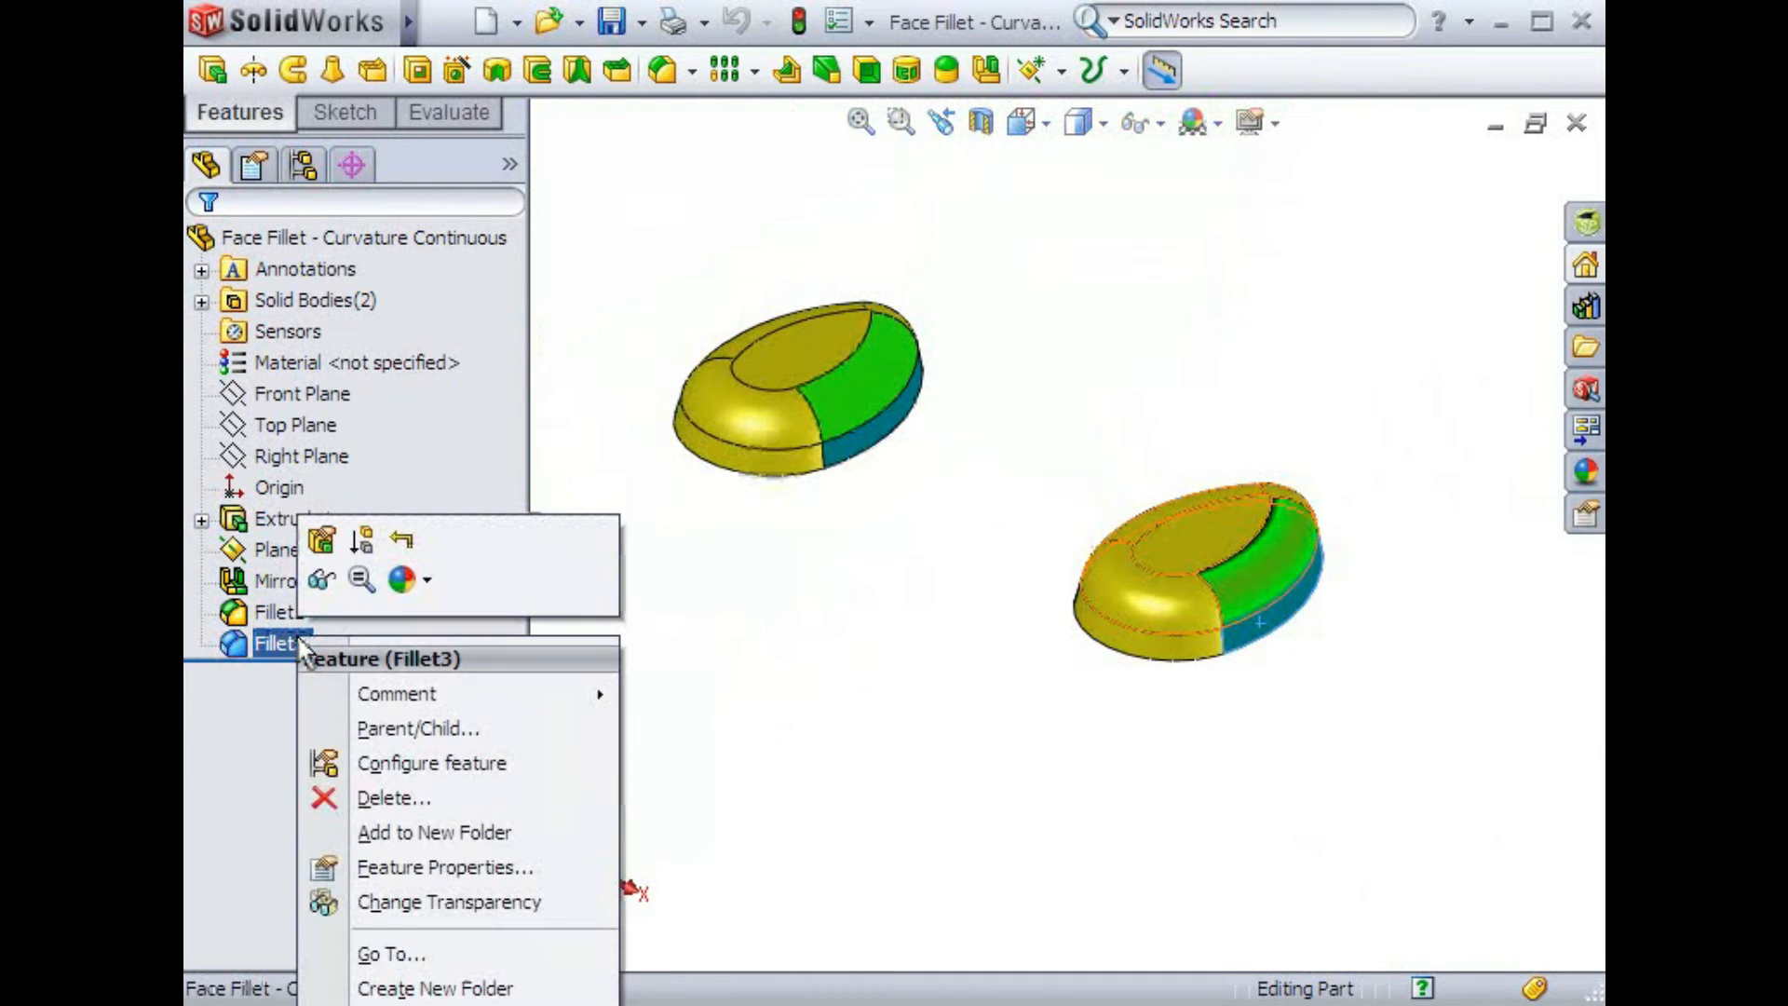
{"action": "left_click", "coordinate": [316, 536]}
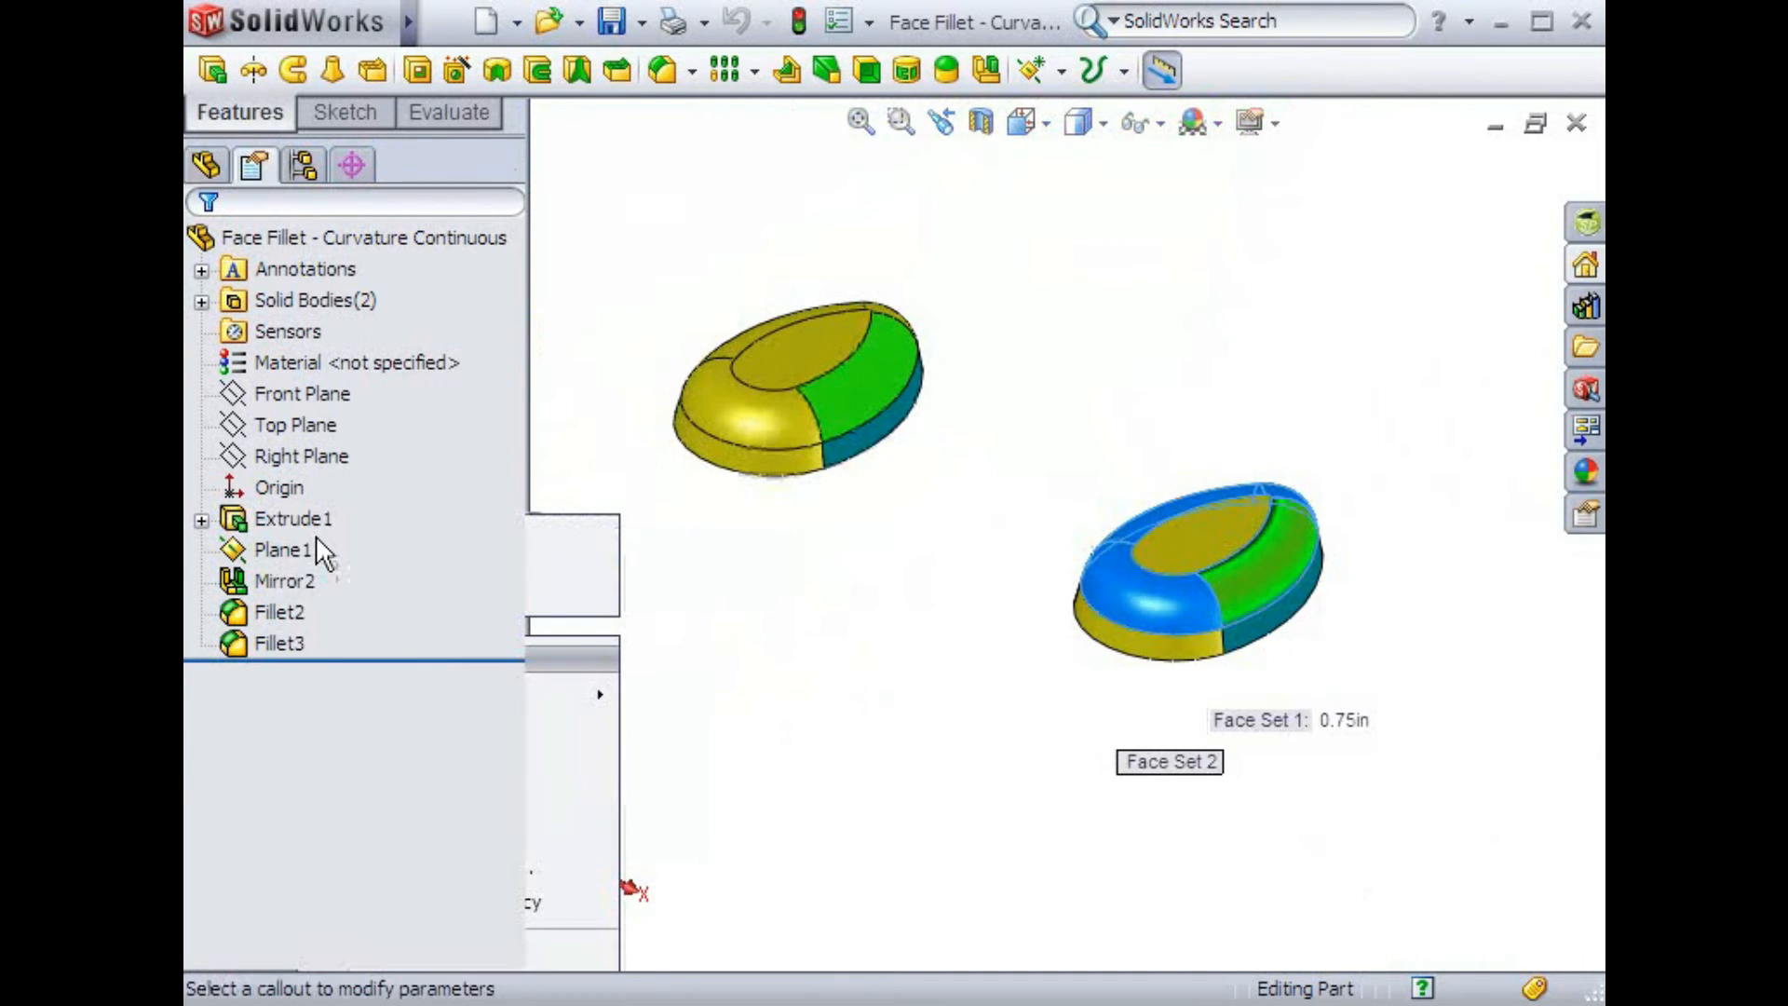
{"action": "left_click_drag", "start_coordinate": [518, 549], "coordinate": [503, 746]}
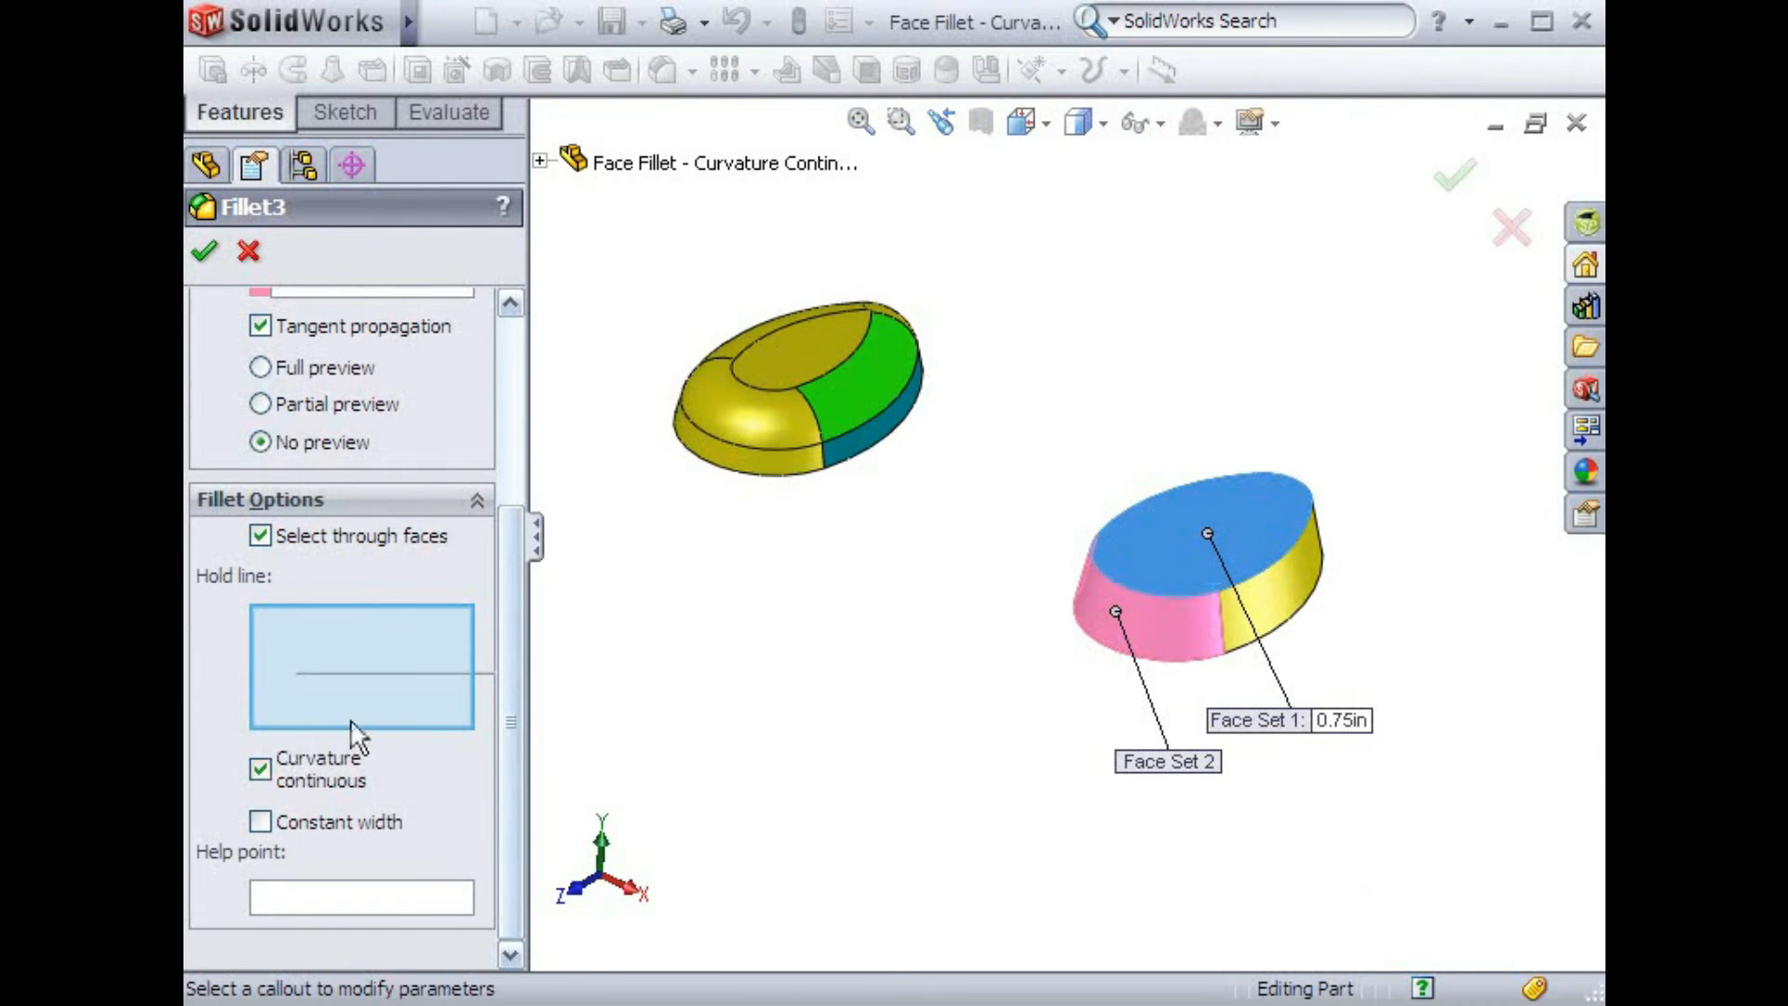
{"action": "left_click_drag", "start_coordinate": [506, 679], "coordinate": [512, 493]}
{"action": "left_click", "coordinate": [248, 253]}
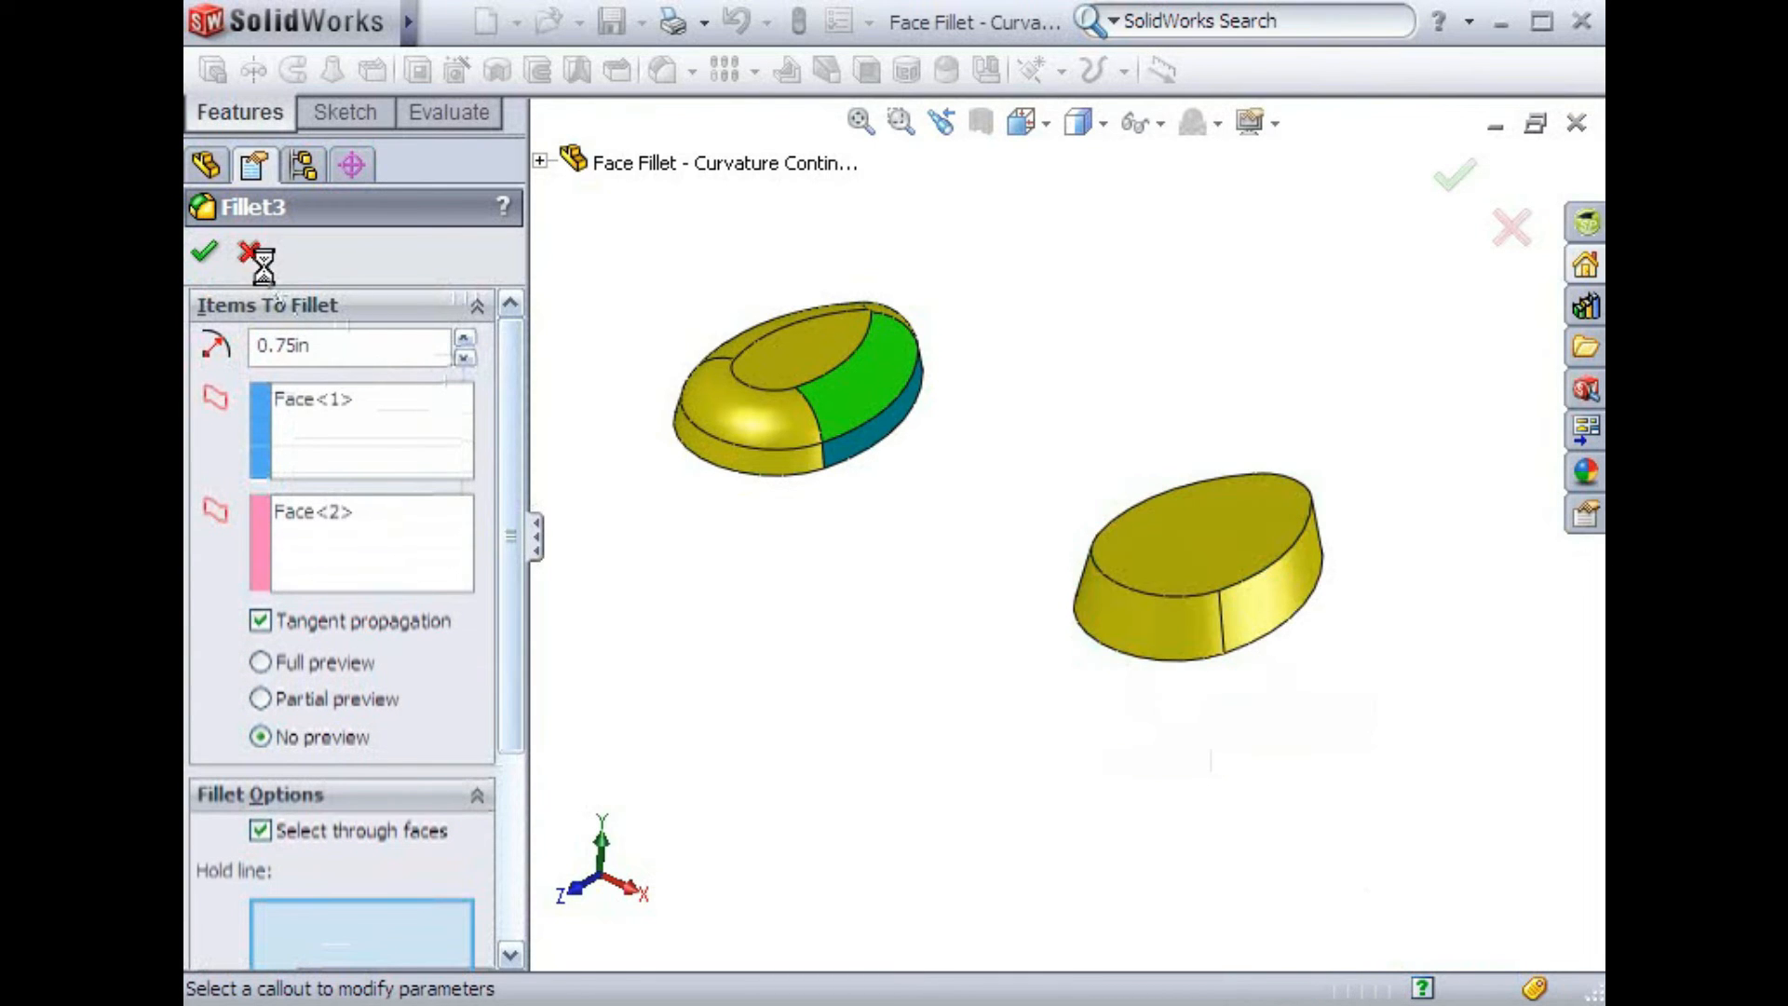
Start a full round fillet on the plate, picking the front face as side face set 1 and the slanted edge face as center face set
{"action": "left_click", "coordinate": [667, 244]}
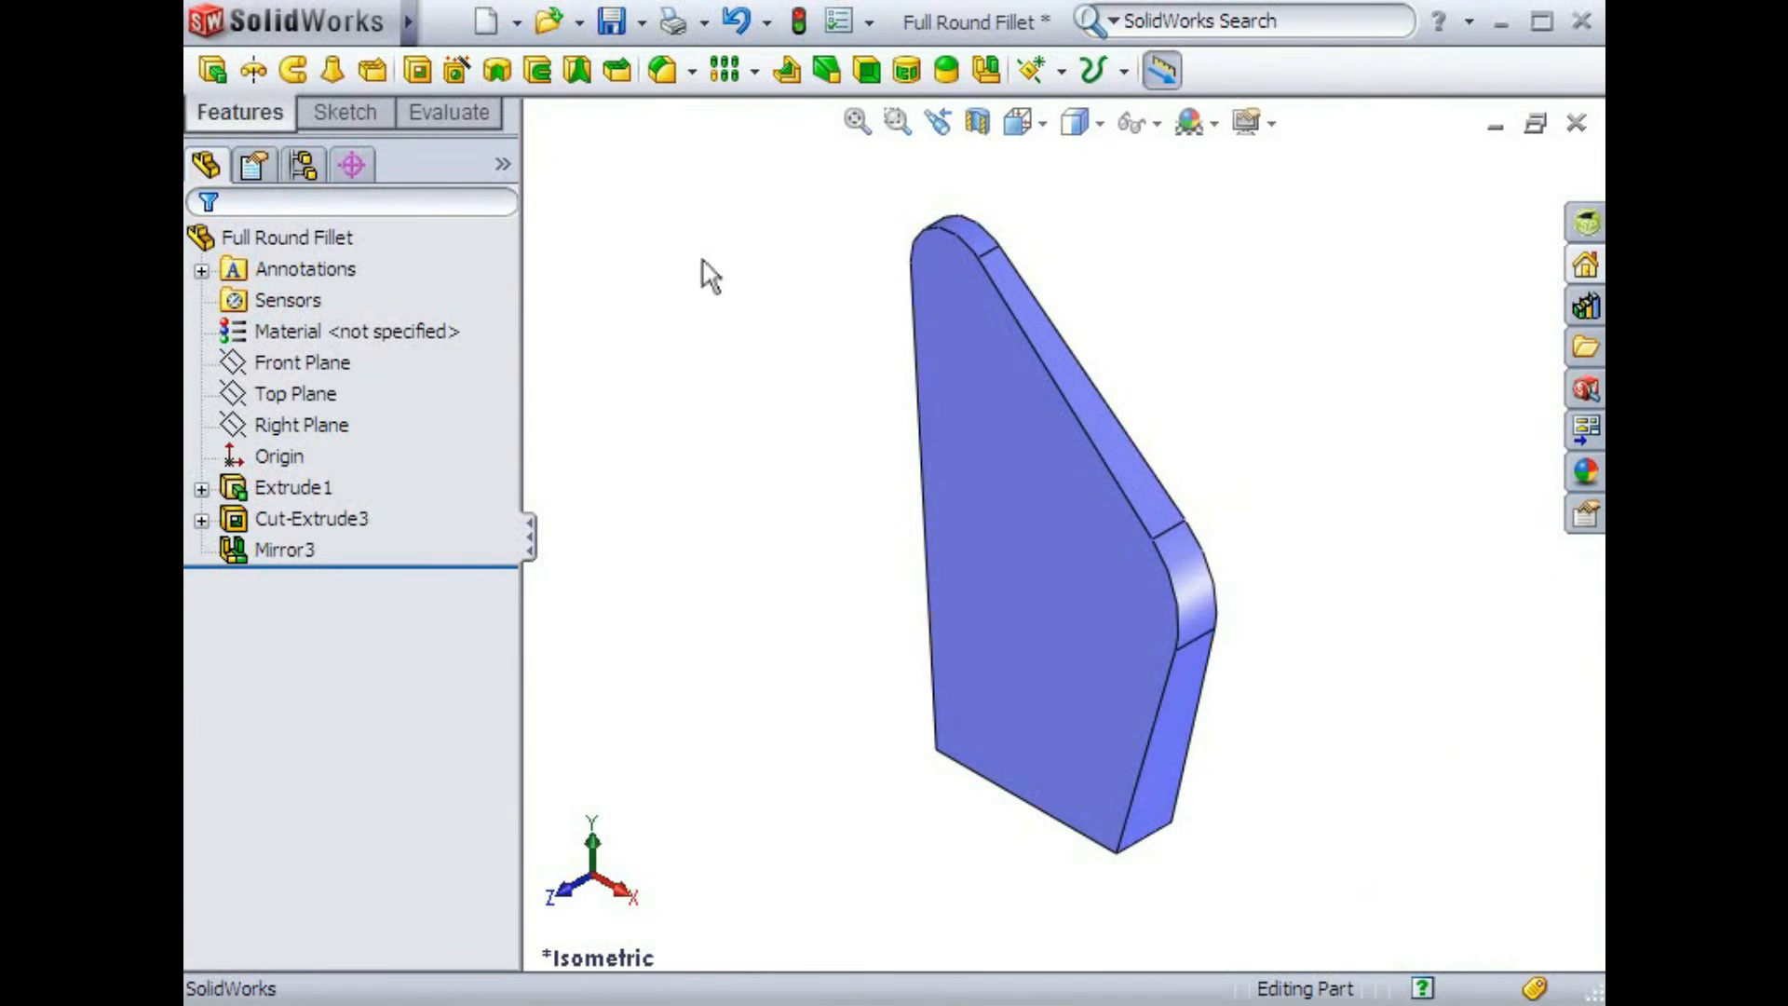
{"action": "left_click", "coordinate": [663, 71]}
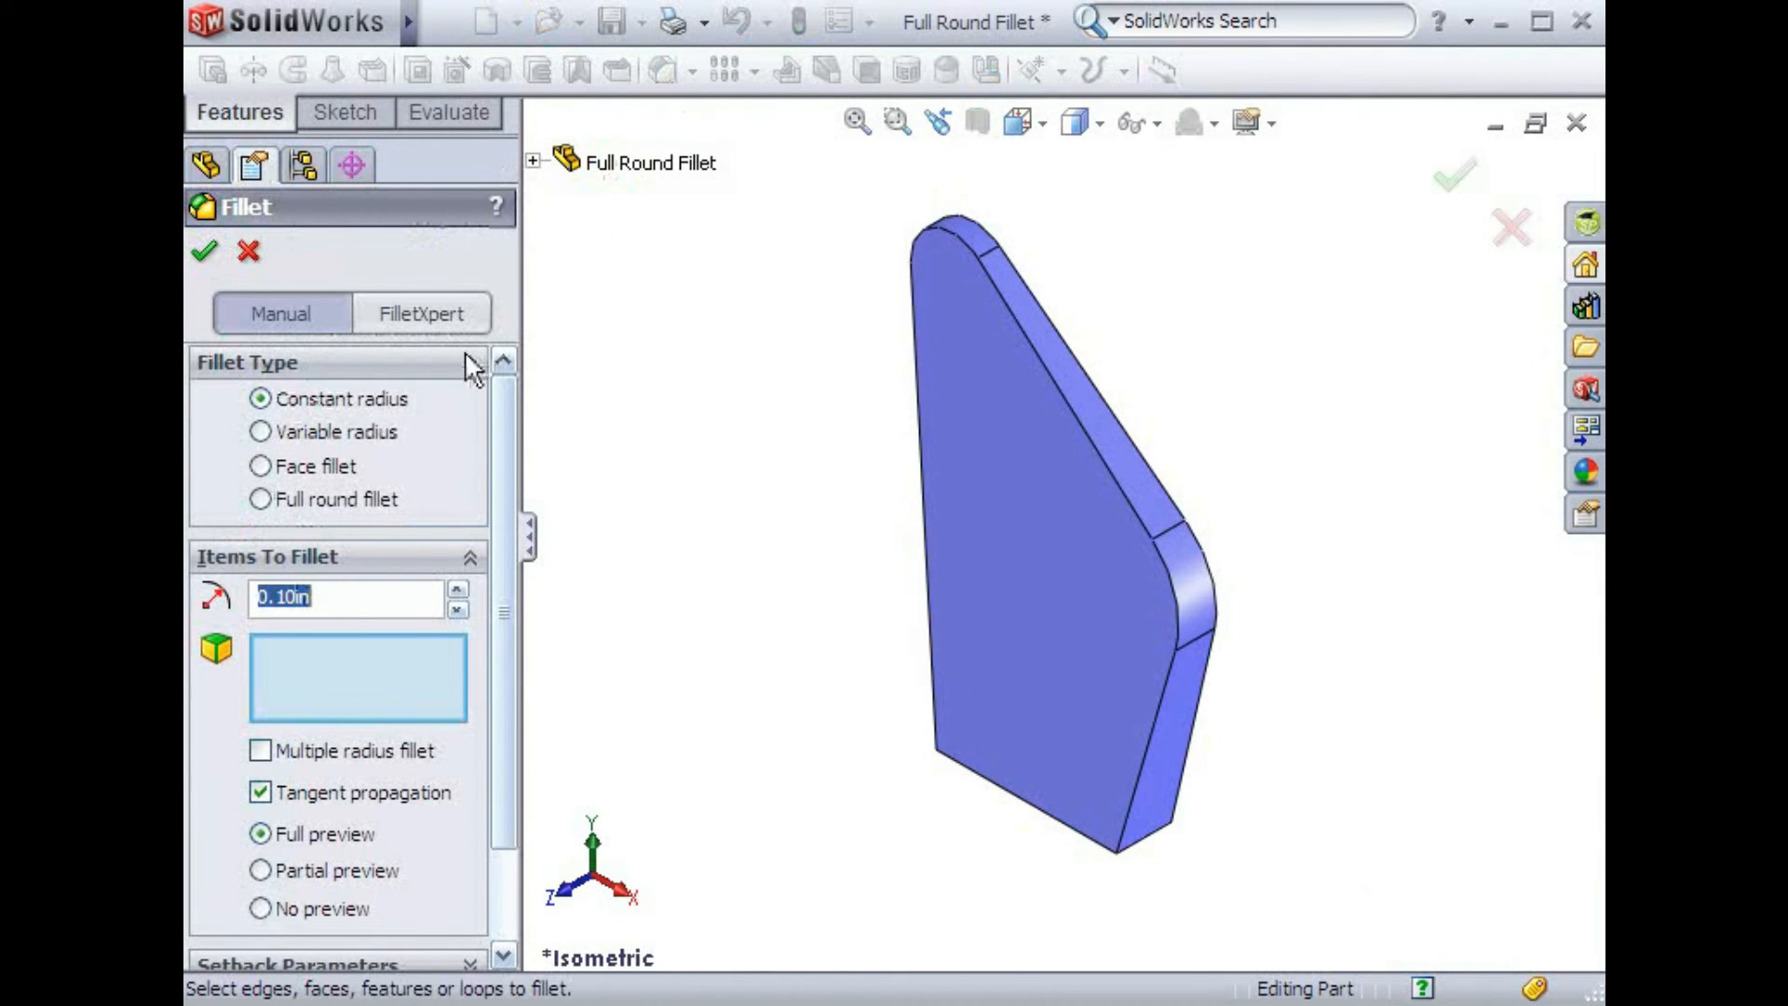
{"action": "left_click", "coordinate": [260, 497]}
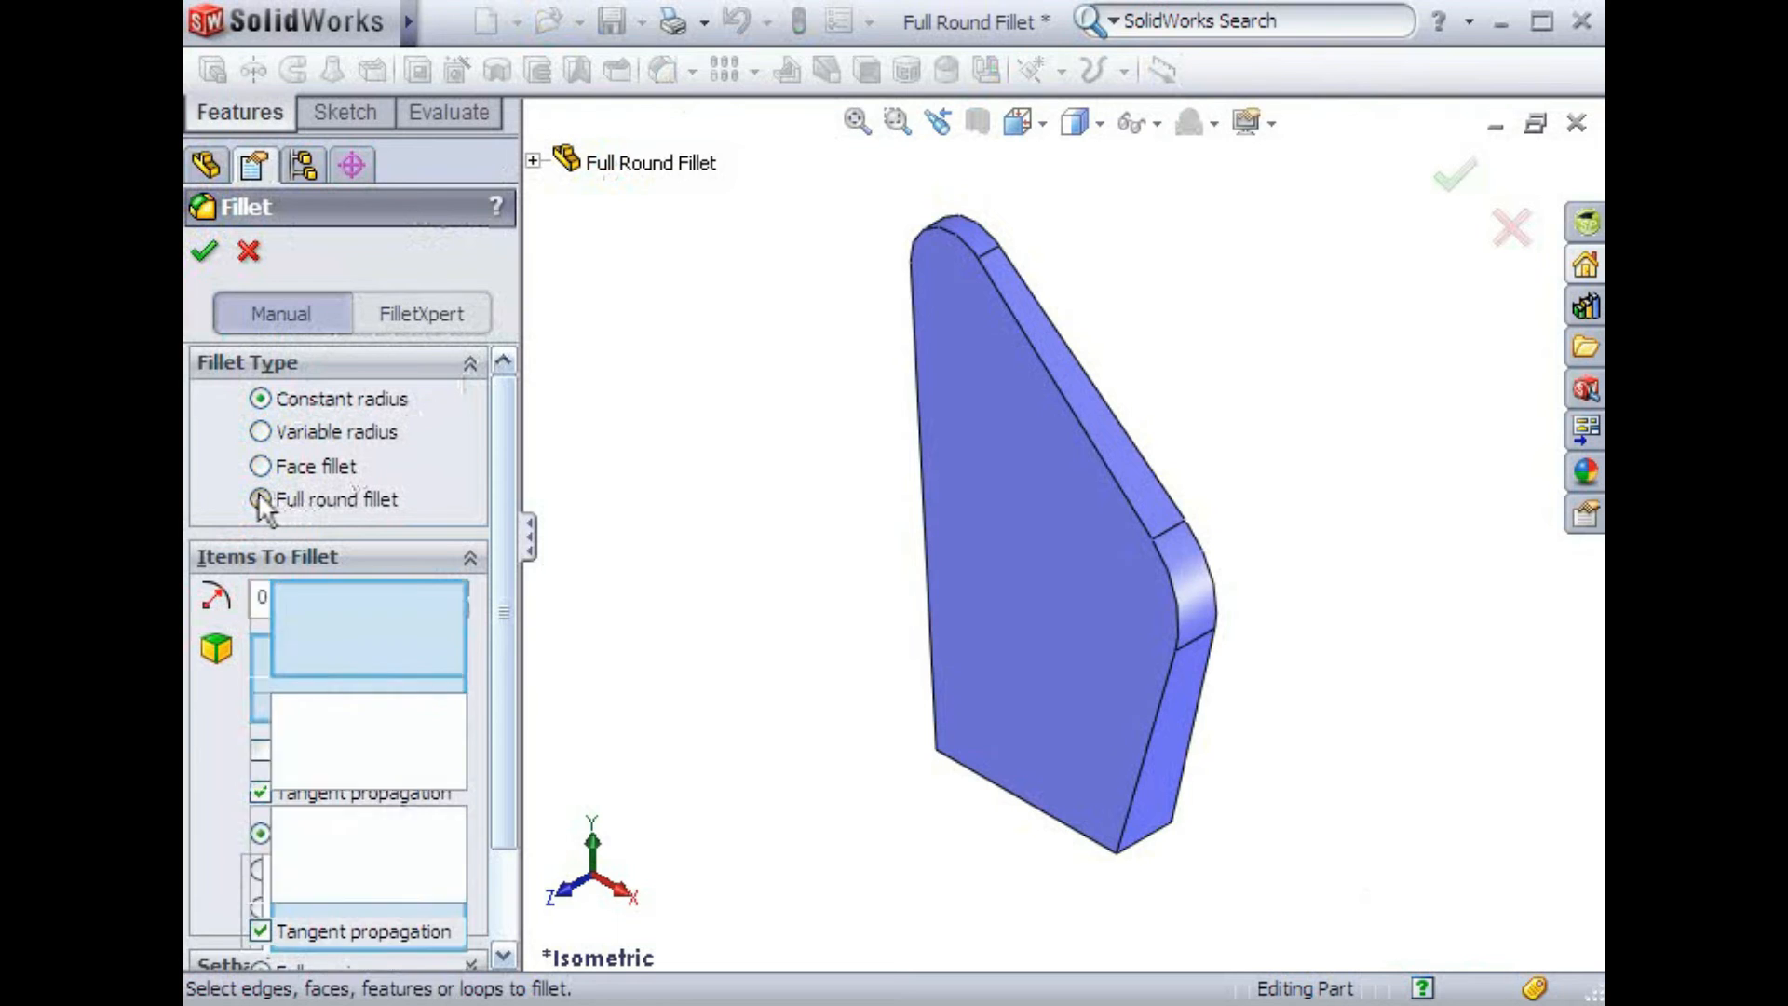
{"action": "left_click_drag", "start_coordinate": [495, 579], "coordinate": [492, 700]}
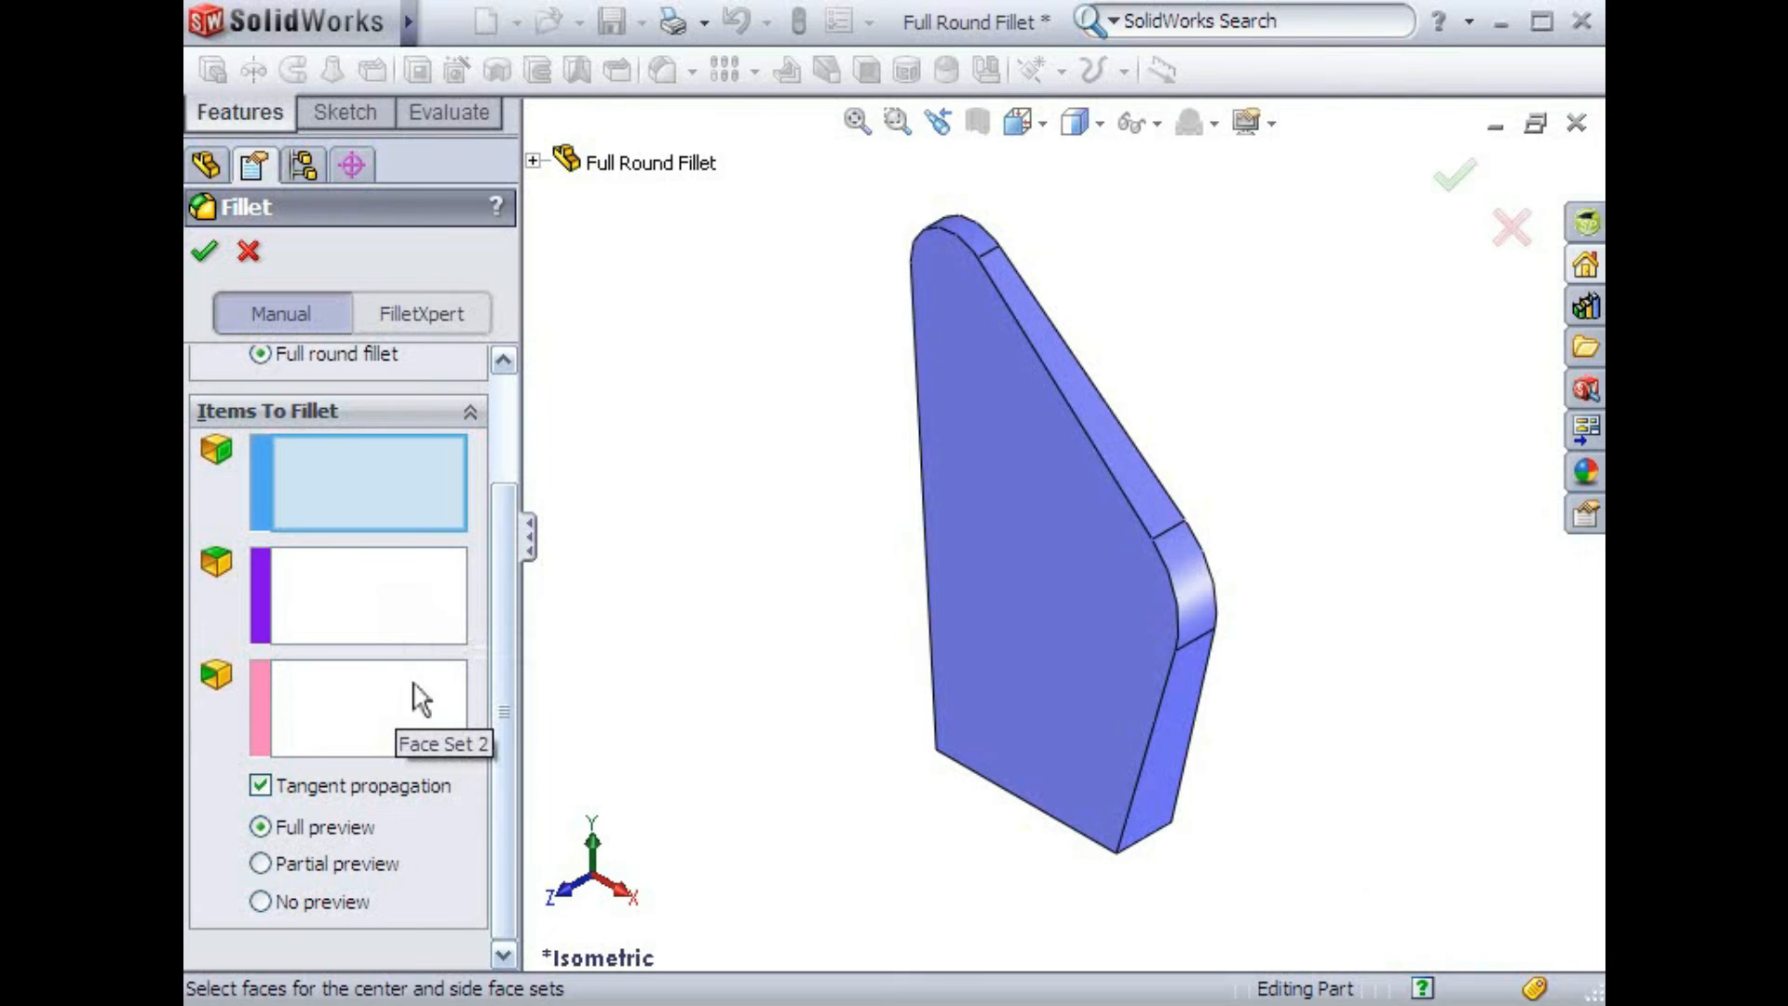
{"action": "left_click", "coordinate": [969, 508]}
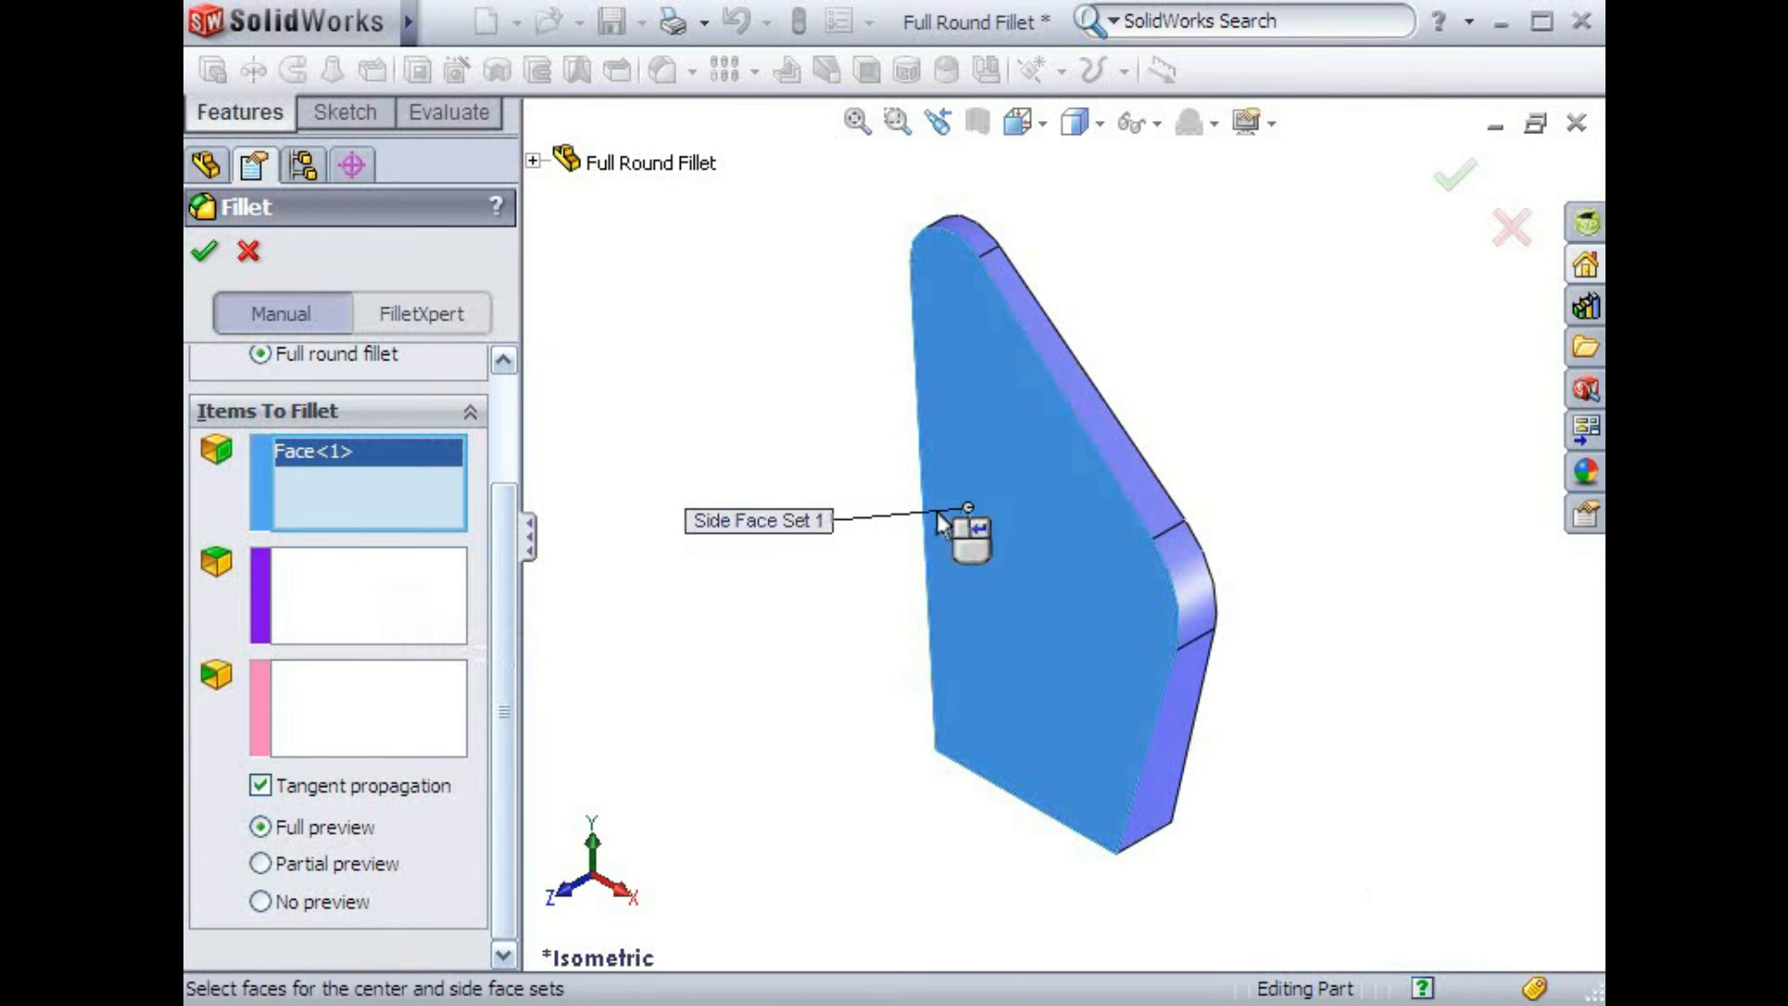
{"action": "left_click", "coordinate": [428, 610]}
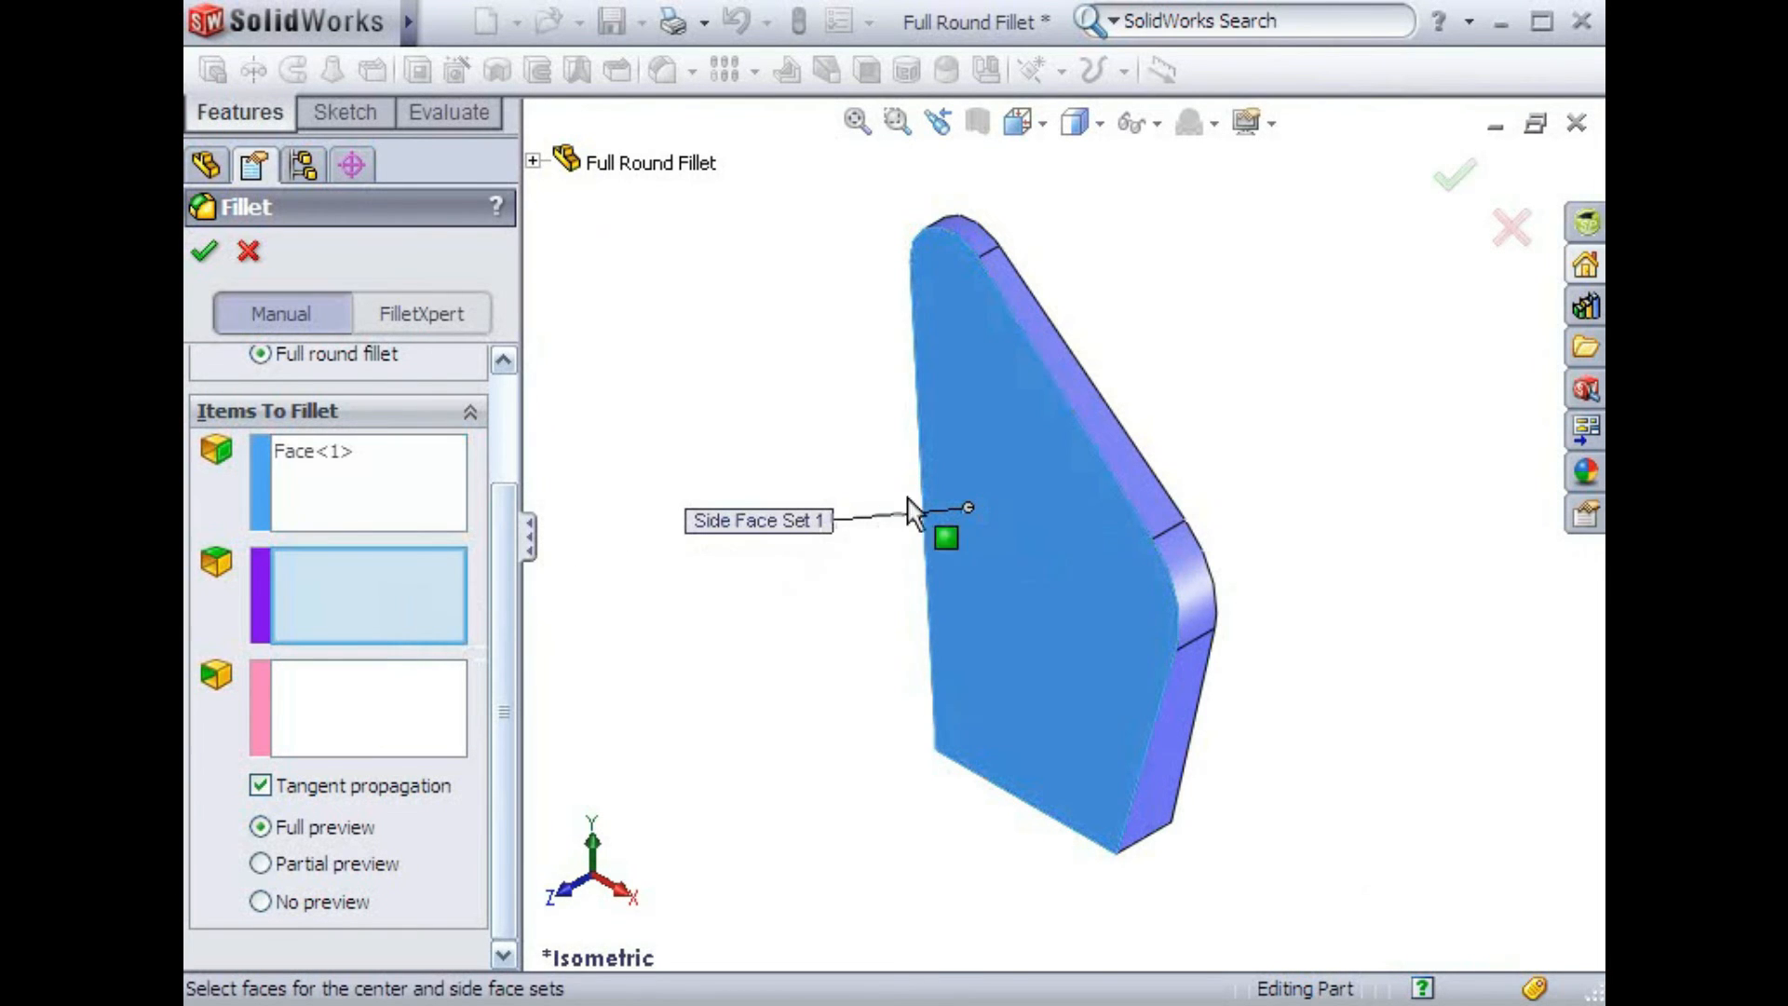
{"action": "left_click", "coordinate": [1091, 412]}
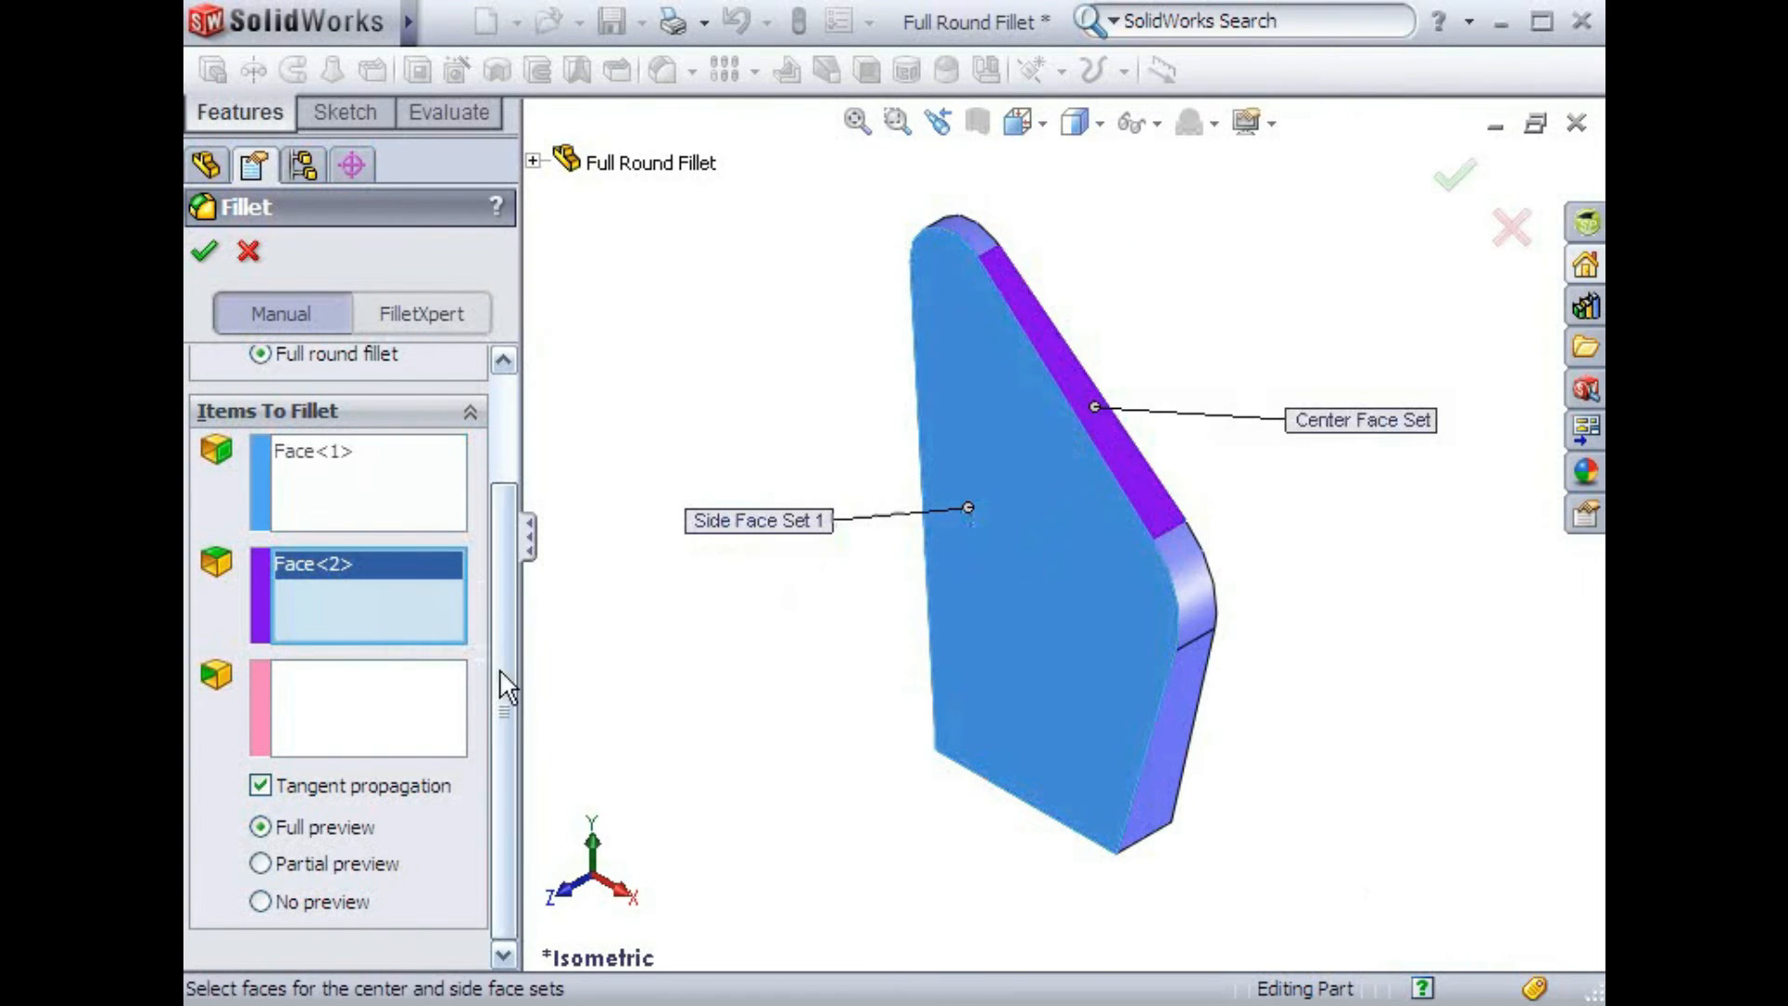
Pick the plate's back face as side face set 2 and accept the full round fillet
{"action": "left_click", "coordinate": [439, 687]}
{"action": "middle_click_drag", "start_coordinate": [843, 687], "coordinate": [682, 640]}
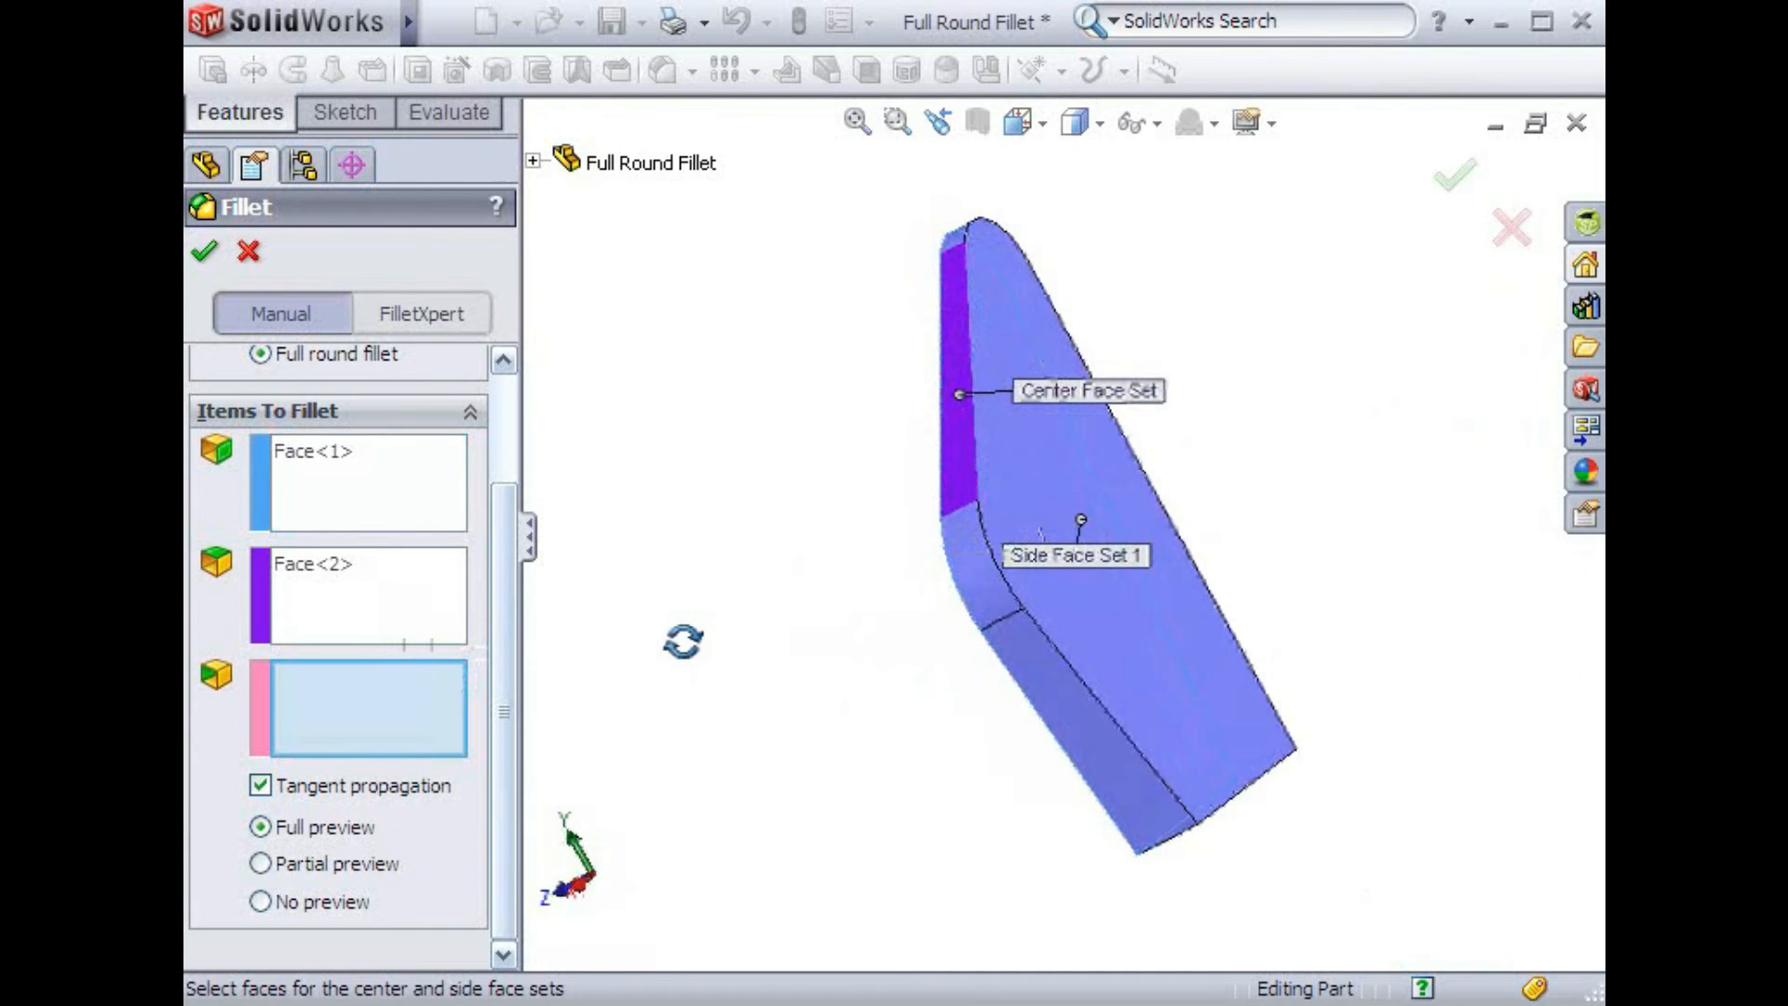
{"action": "left_click", "coordinate": [1062, 517]}
{"action": "middle_click_drag", "start_coordinate": [790, 679], "coordinate": [932, 617]}
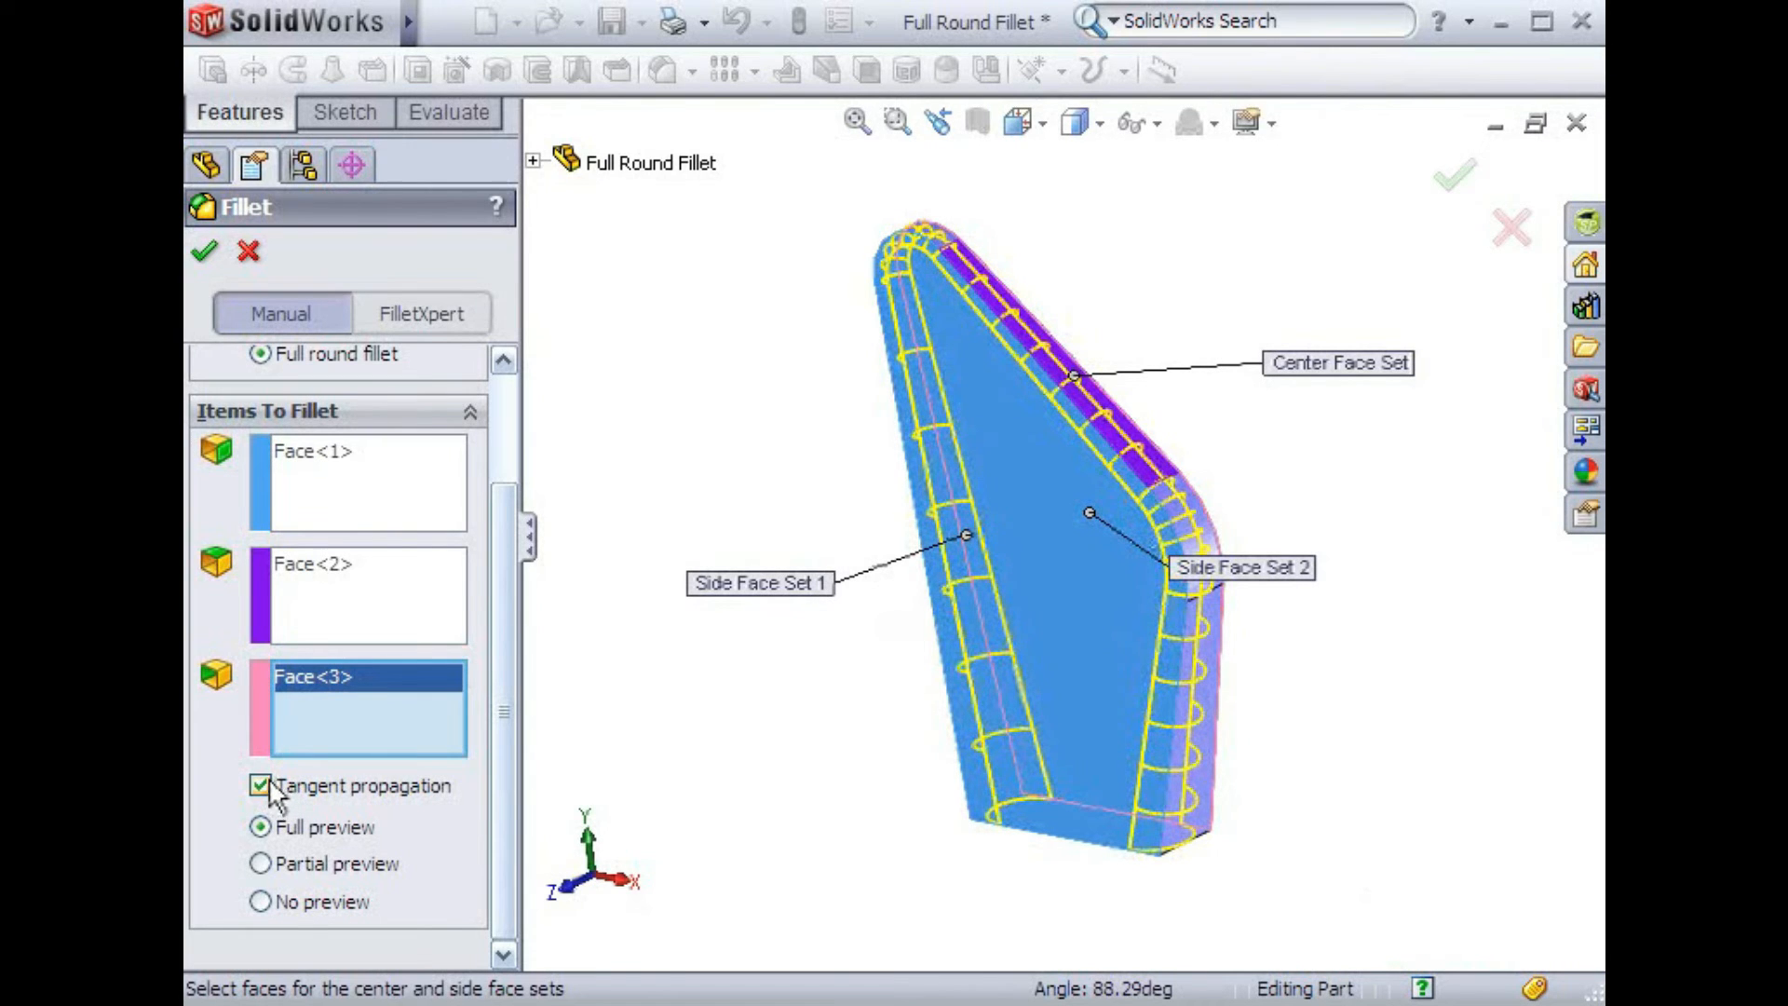
{"action": "left_click", "coordinate": [204, 250]}
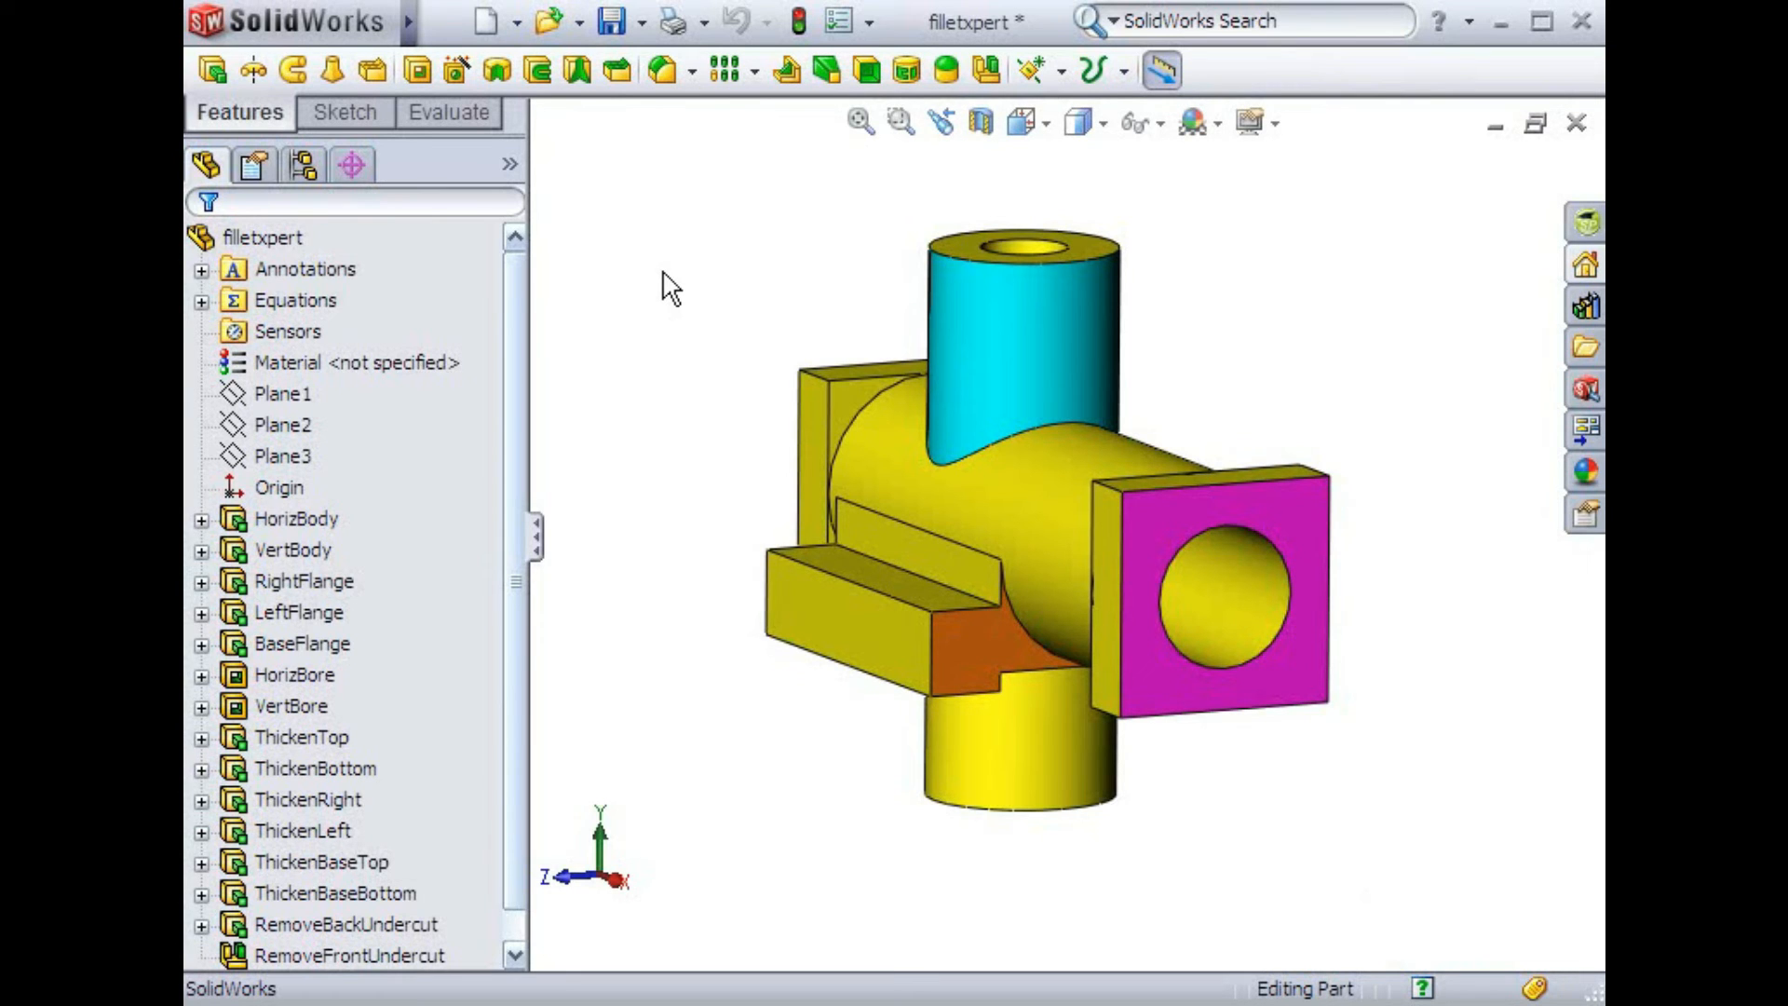
Start a new fillet on the fillet-xpert part, compare the manual fillet types, and switch to FilletXpert mode
{"action": "left_click", "coordinate": [663, 77]}
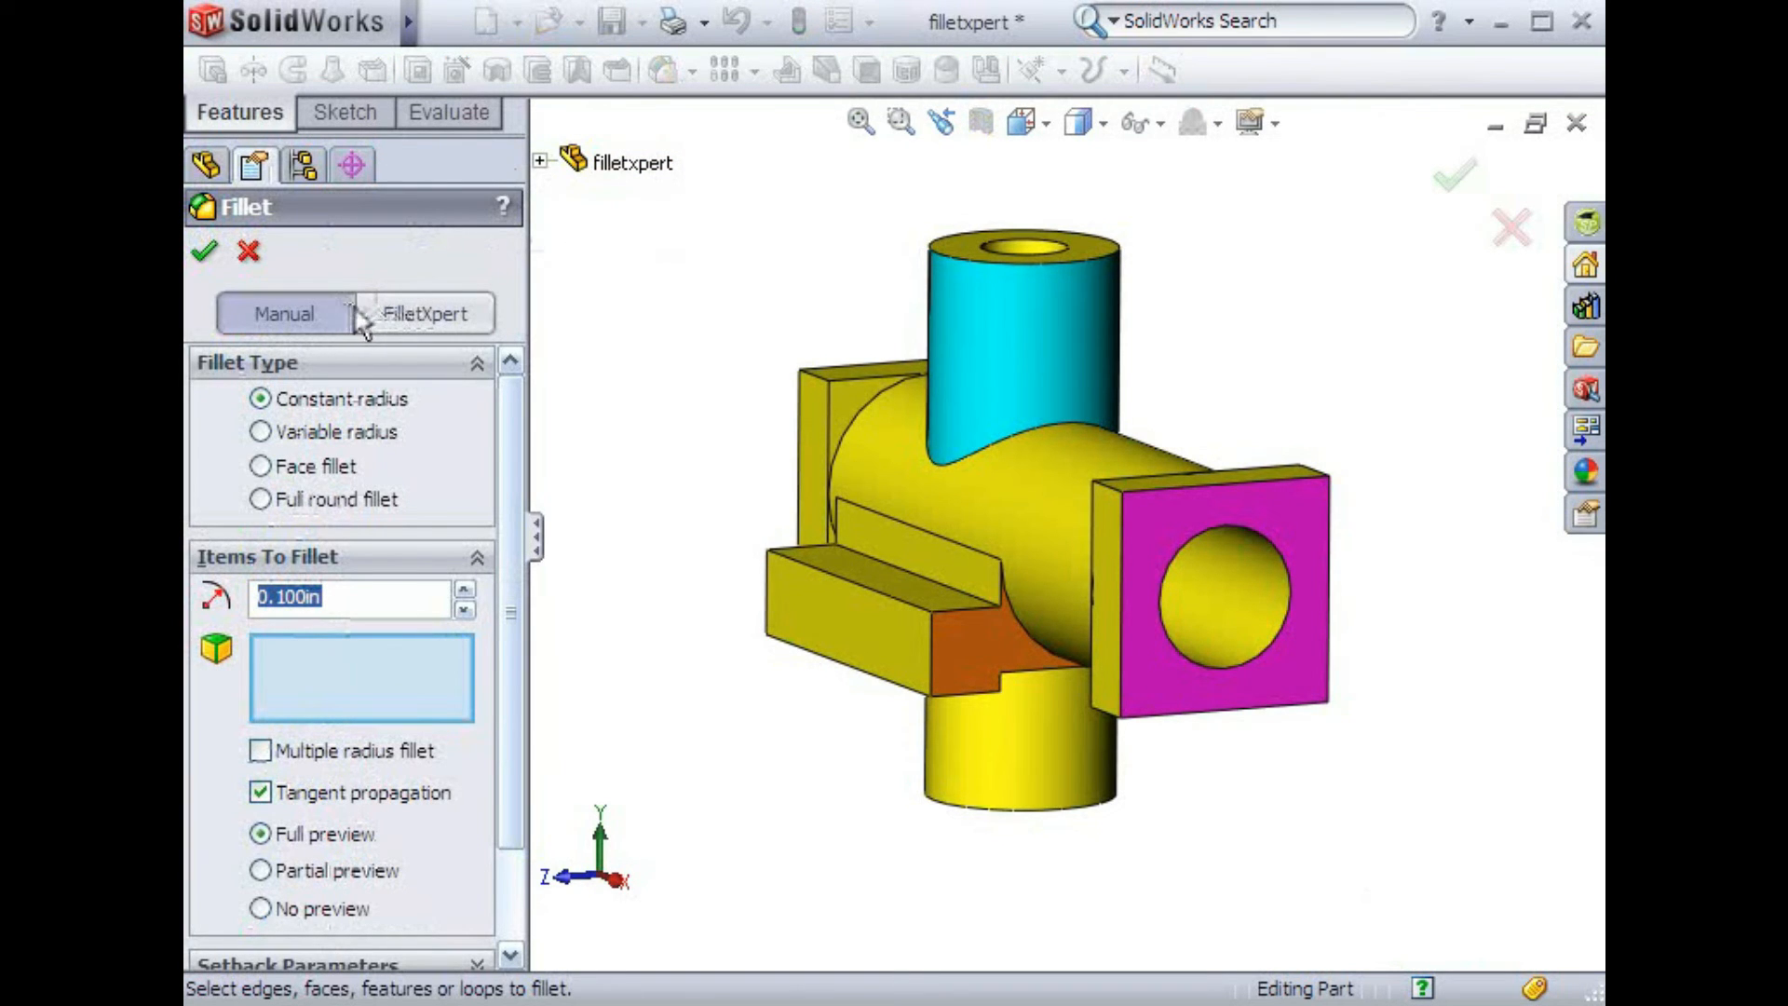
{"action": "left_click", "coordinate": [403, 318]}
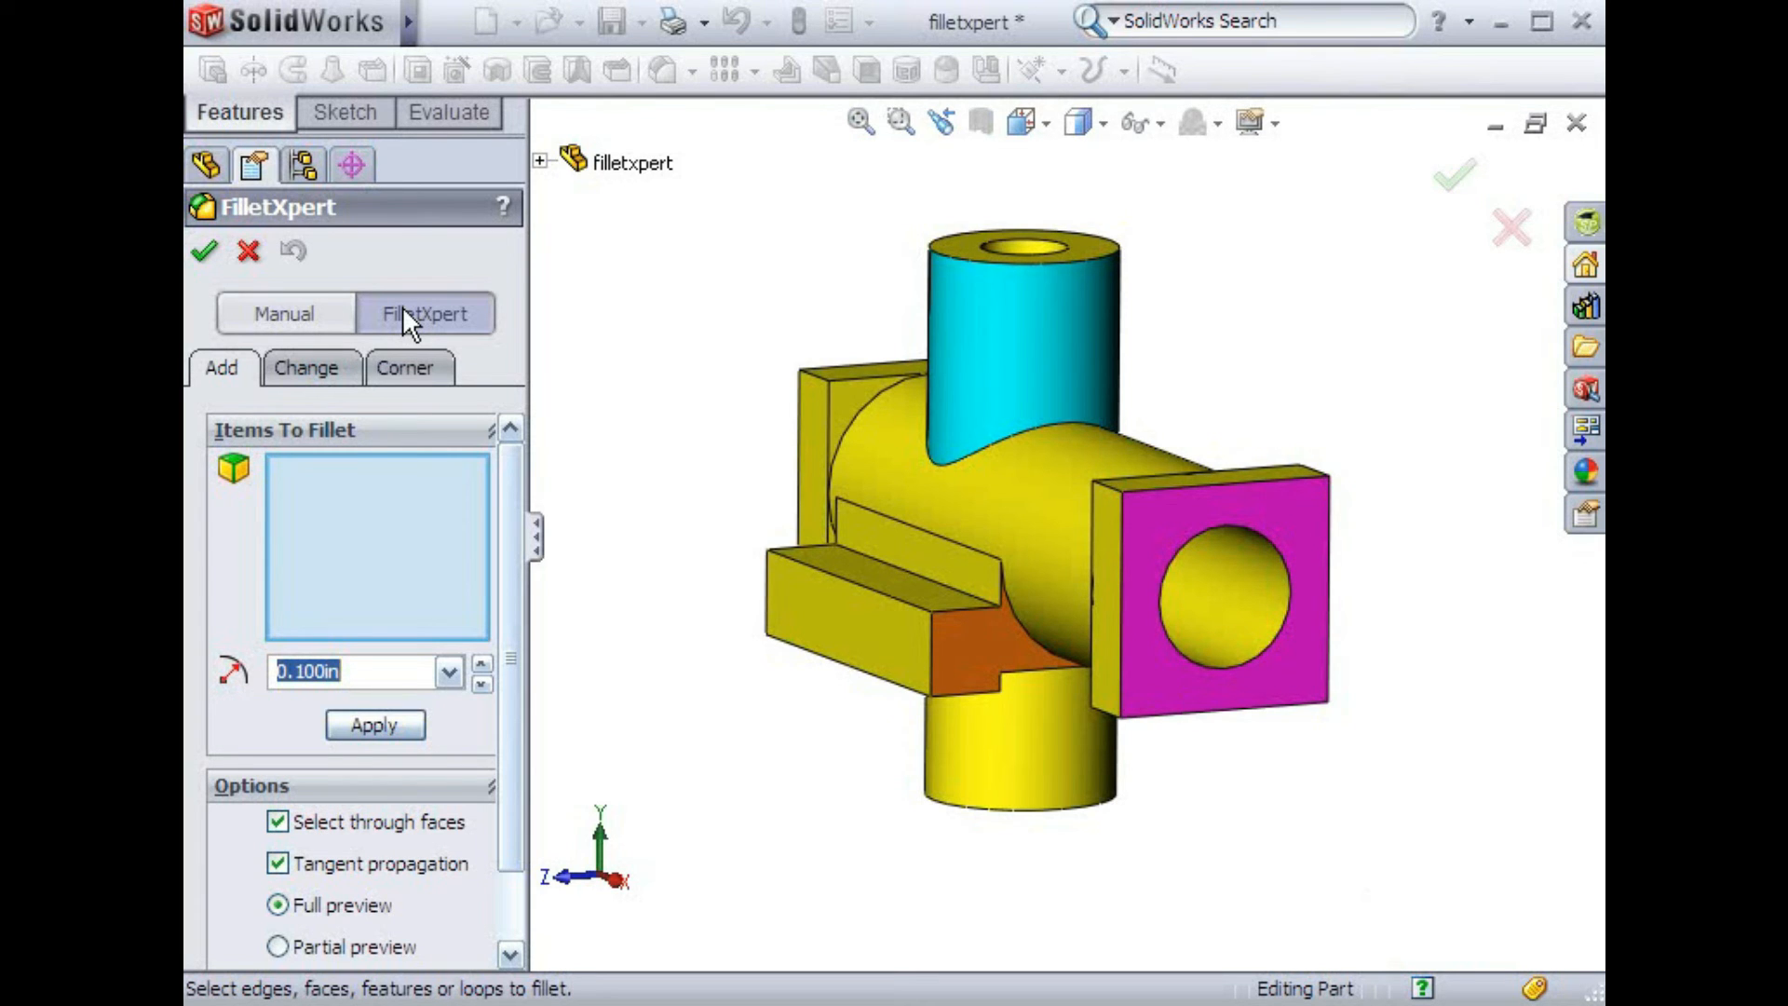
{"action": "left_click", "coordinate": [323, 307]}
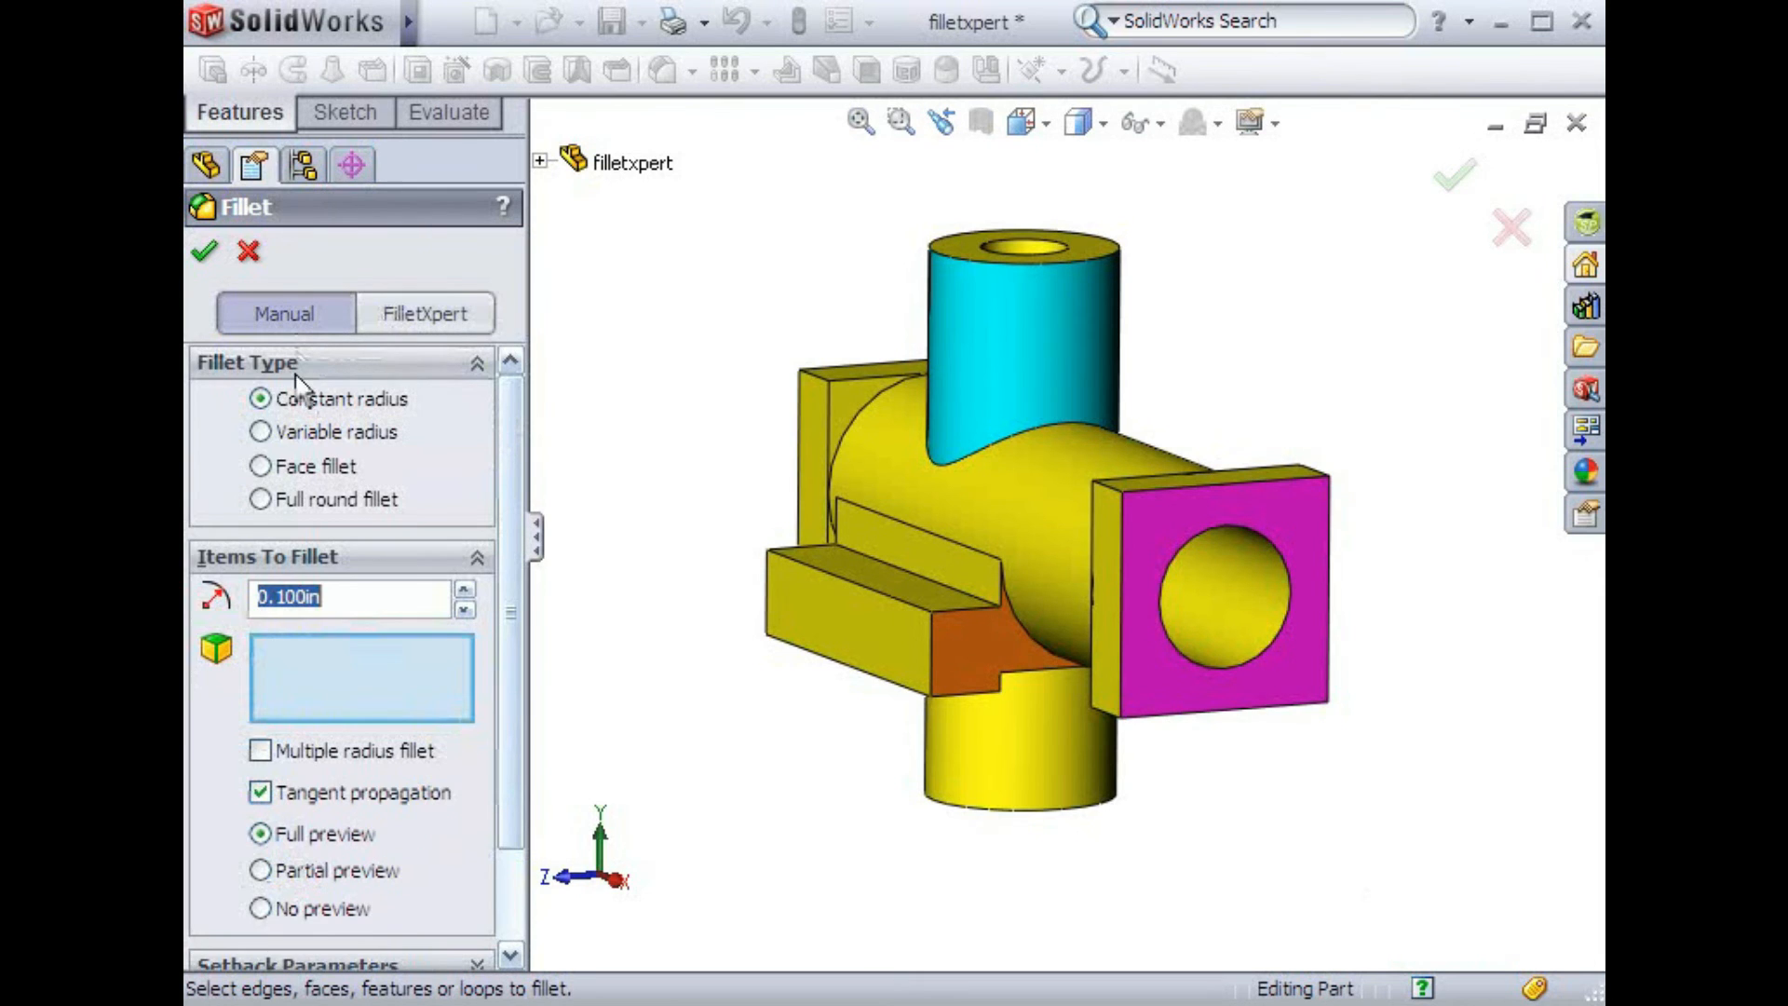
{"action": "left_click", "coordinate": [261, 432]}
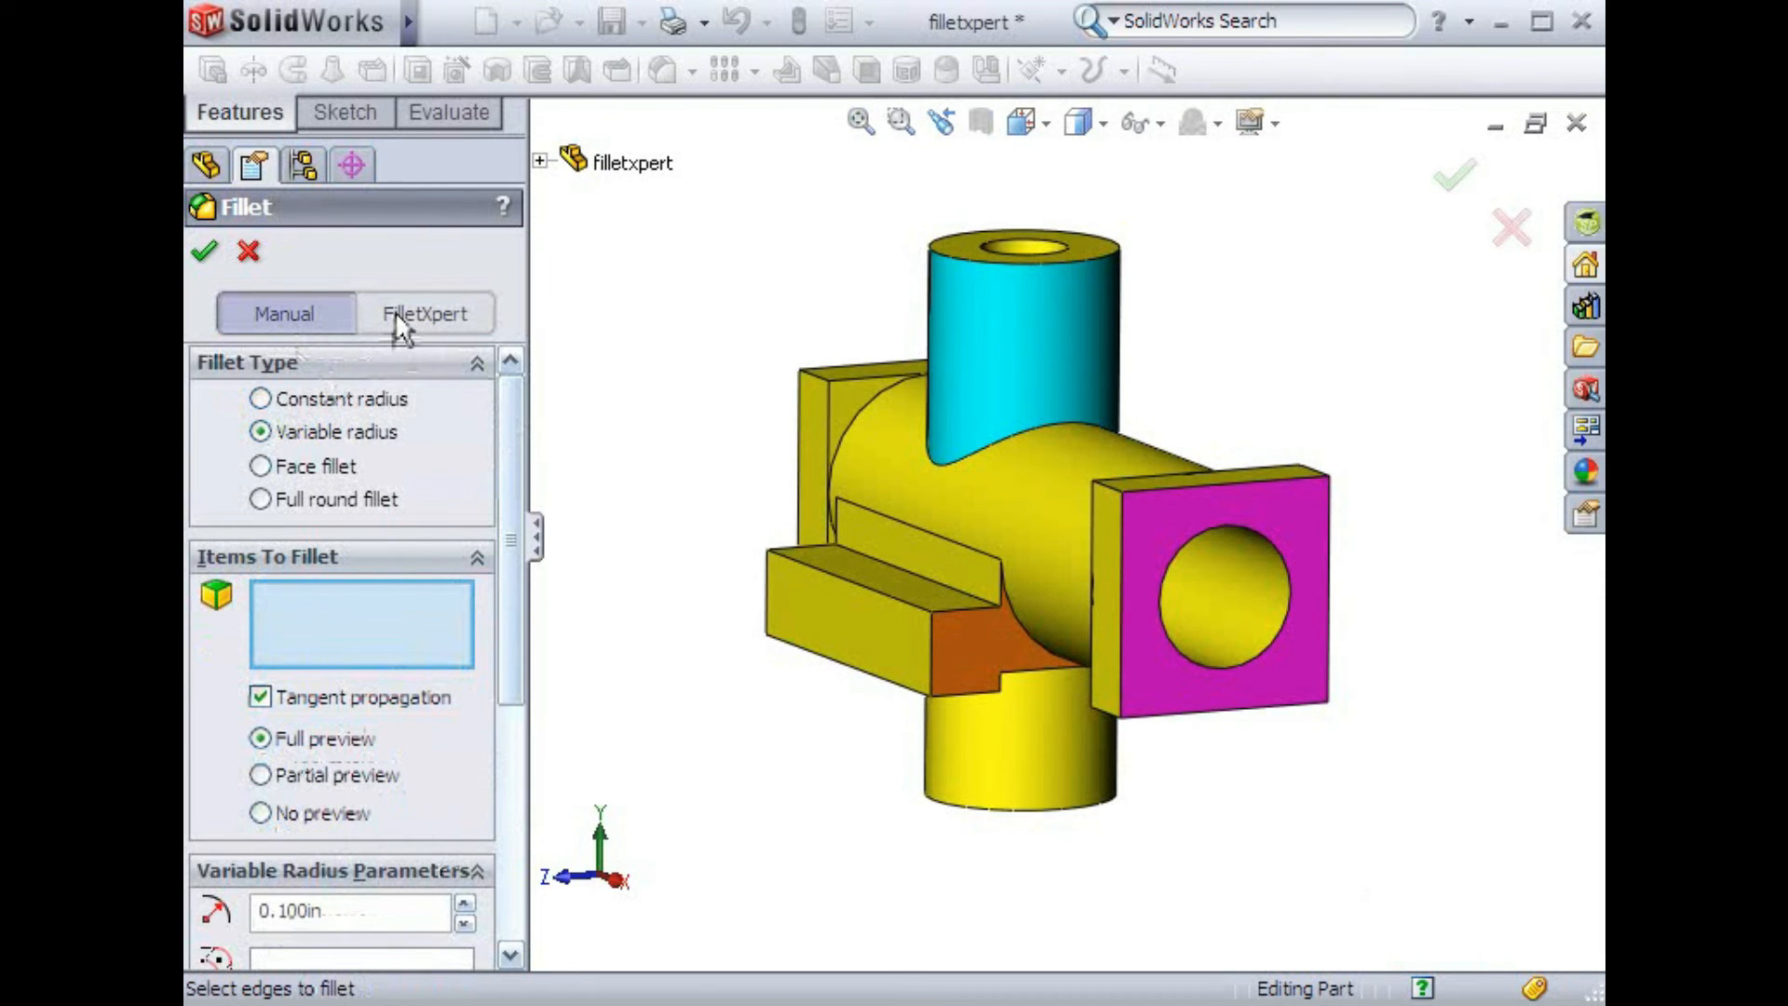
{"action": "left_click", "coordinate": [261, 398]}
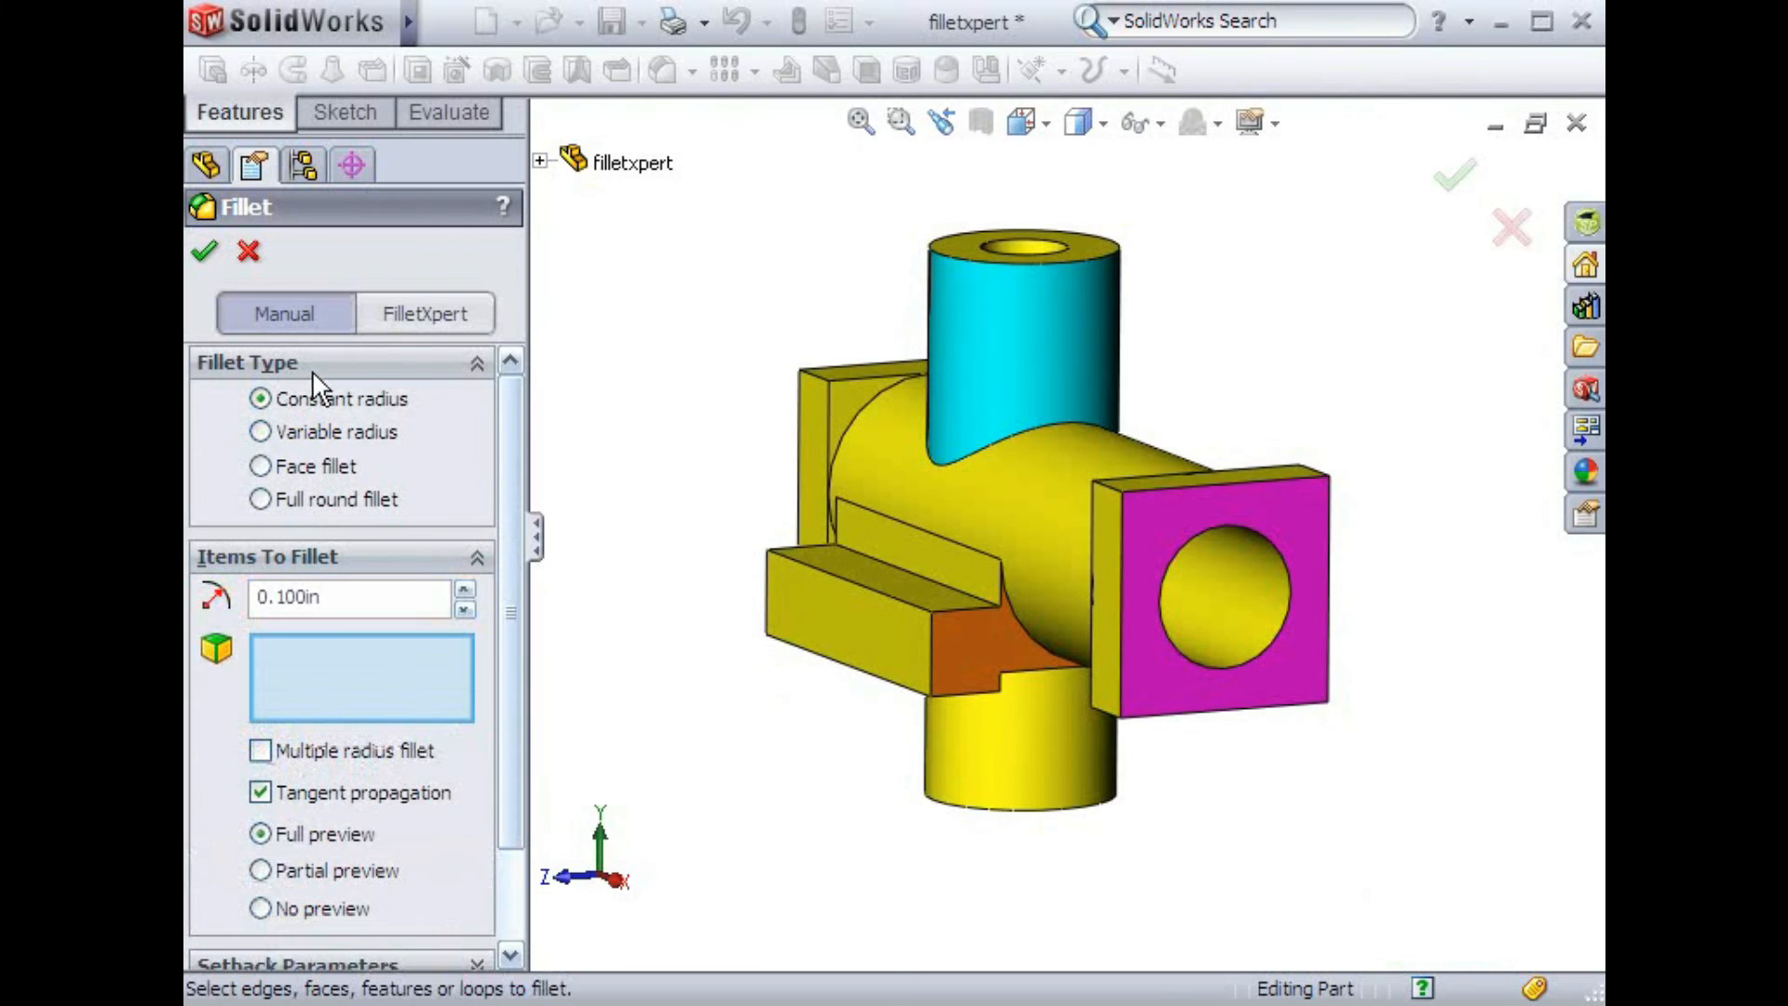
{"action": "left_click", "coordinate": [386, 318]}
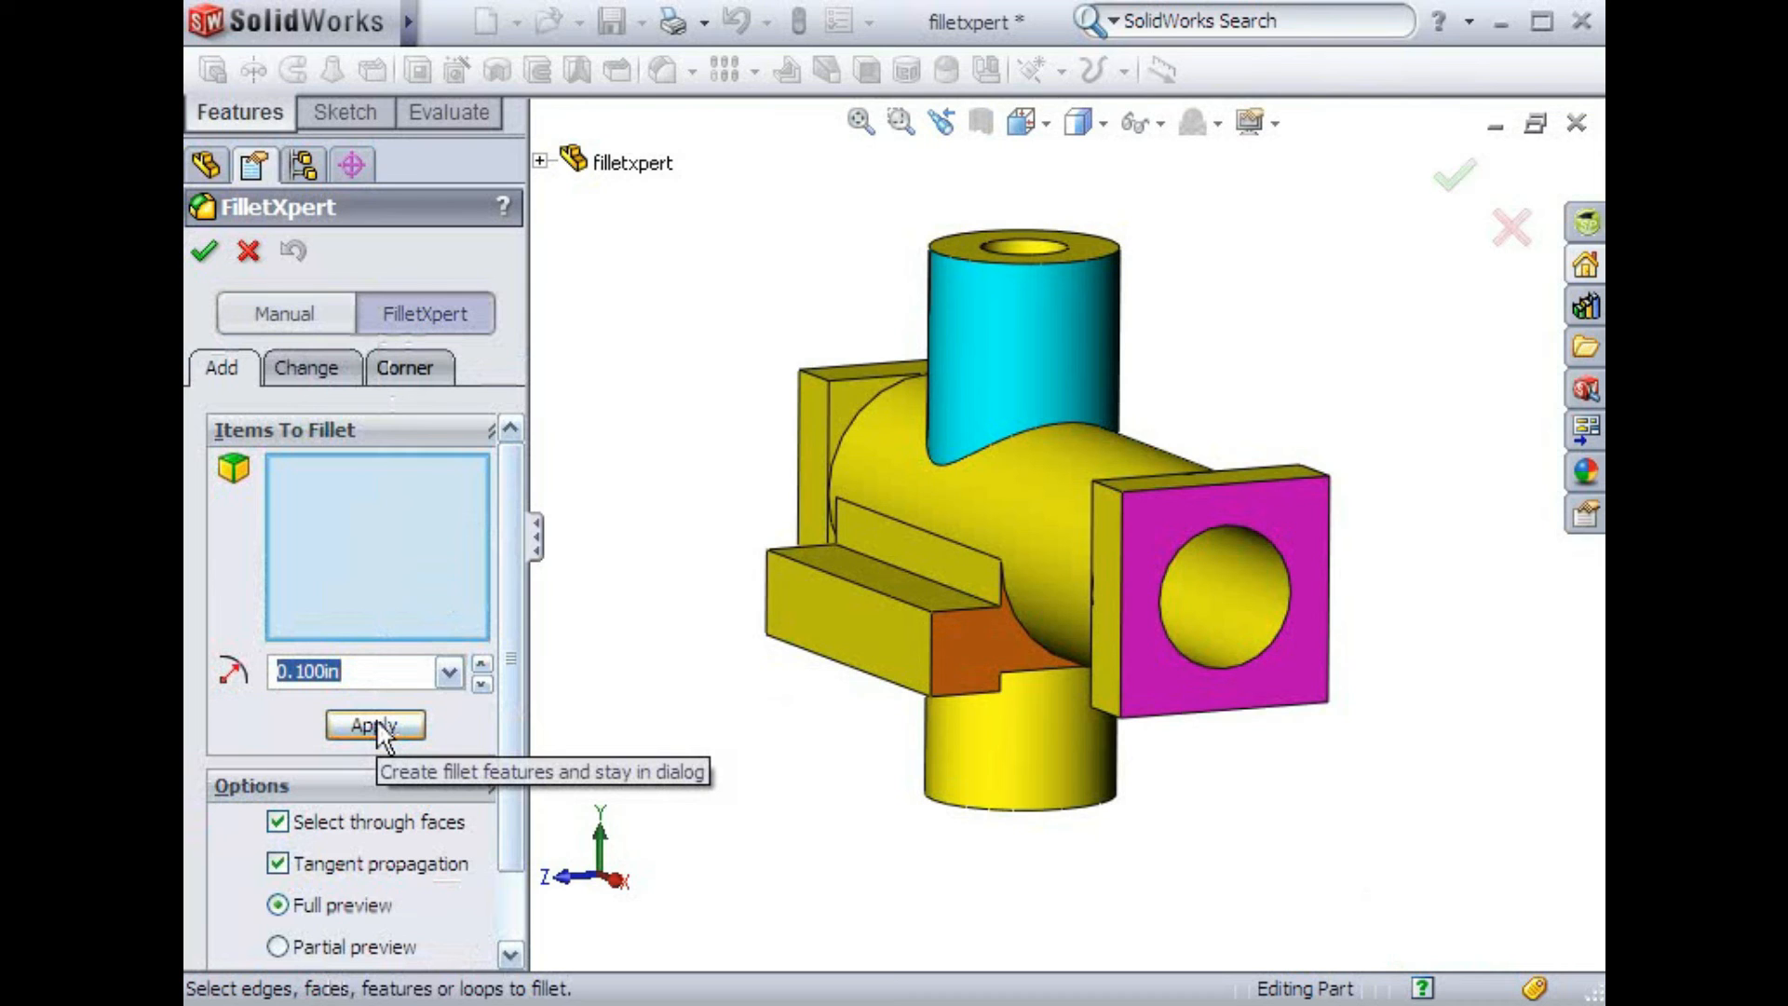
Set the FilletXpert radius to 0.250 in and apply it to the vertical boss's cylindrical face
{"action": "type", "text": ".25"}
{"action": "key", "text": "Return"}
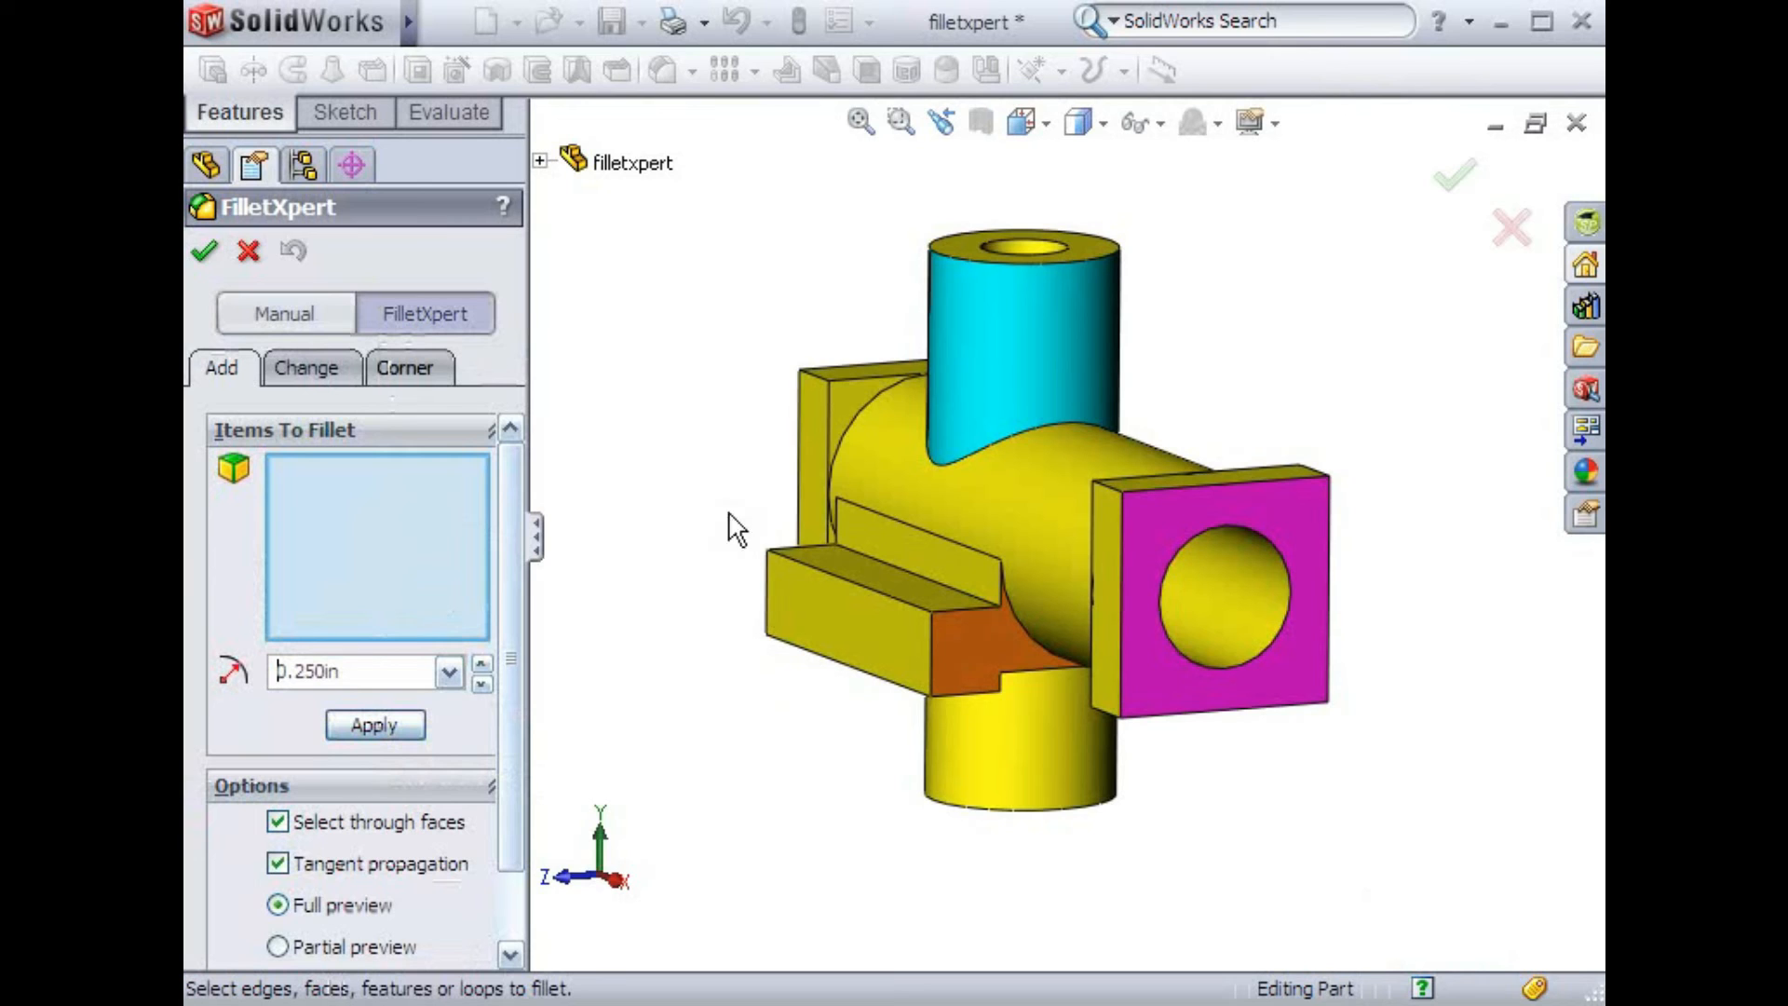
{"action": "left_click", "coordinate": [963, 323]}
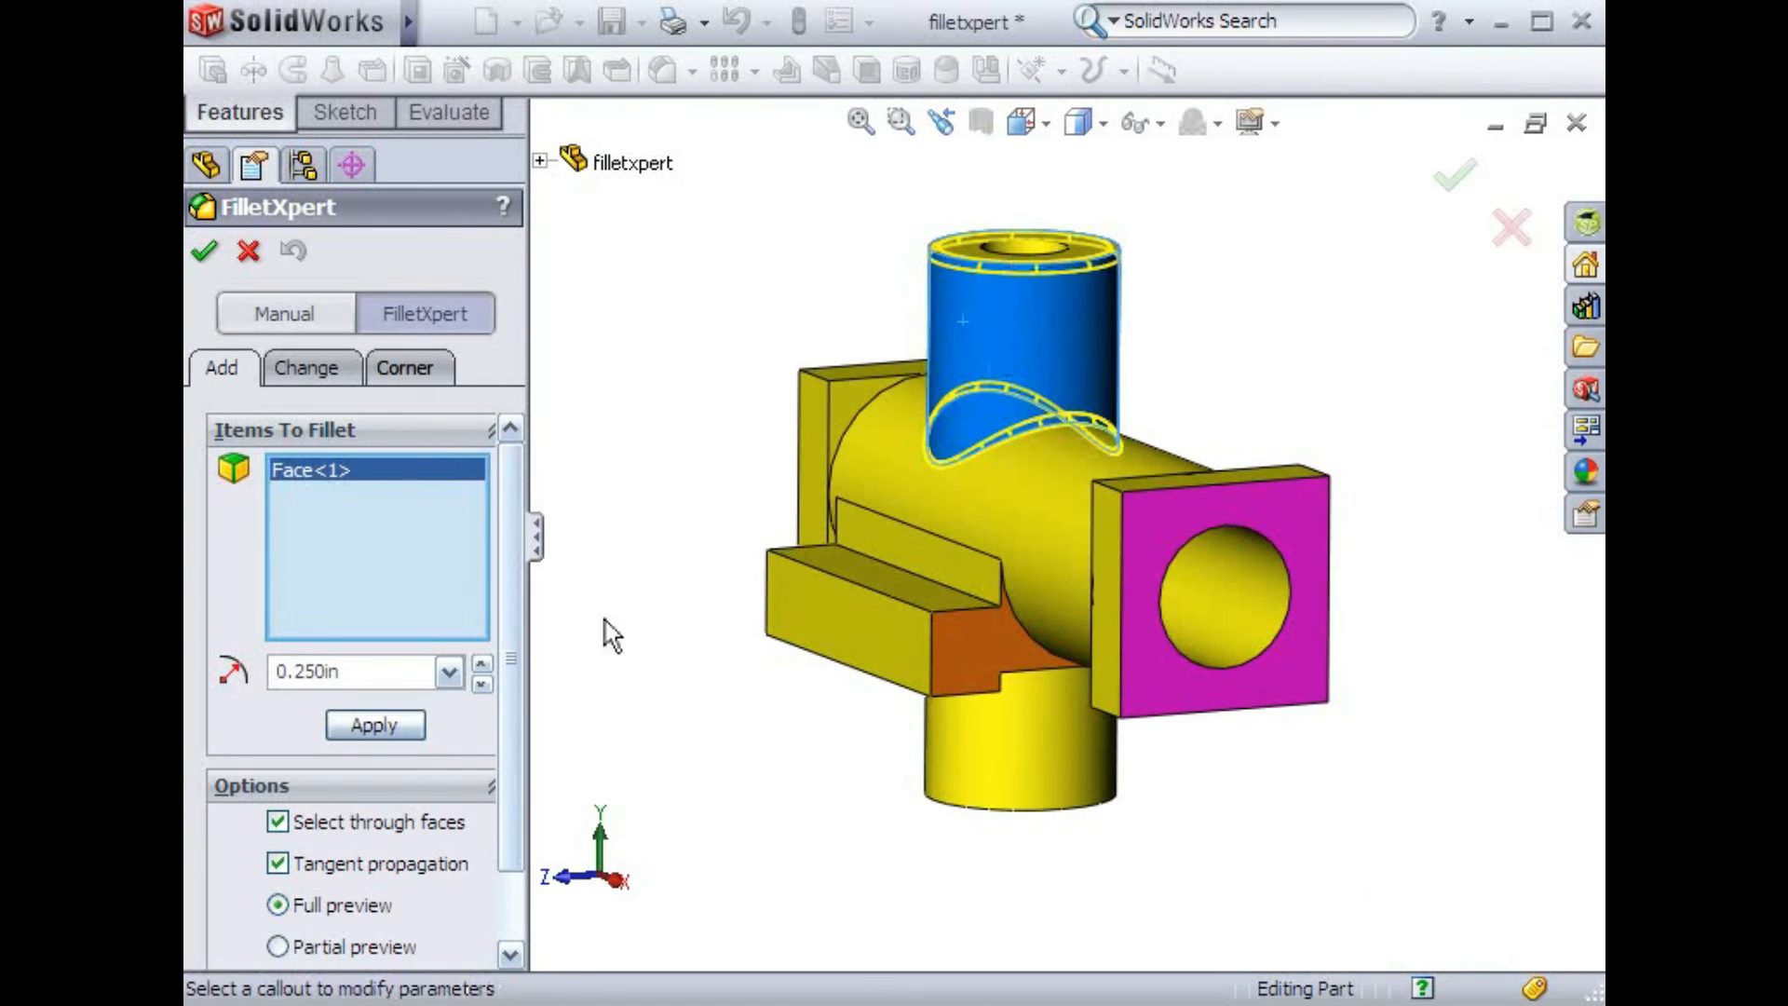
{"action": "left_click", "coordinate": [410, 727]}
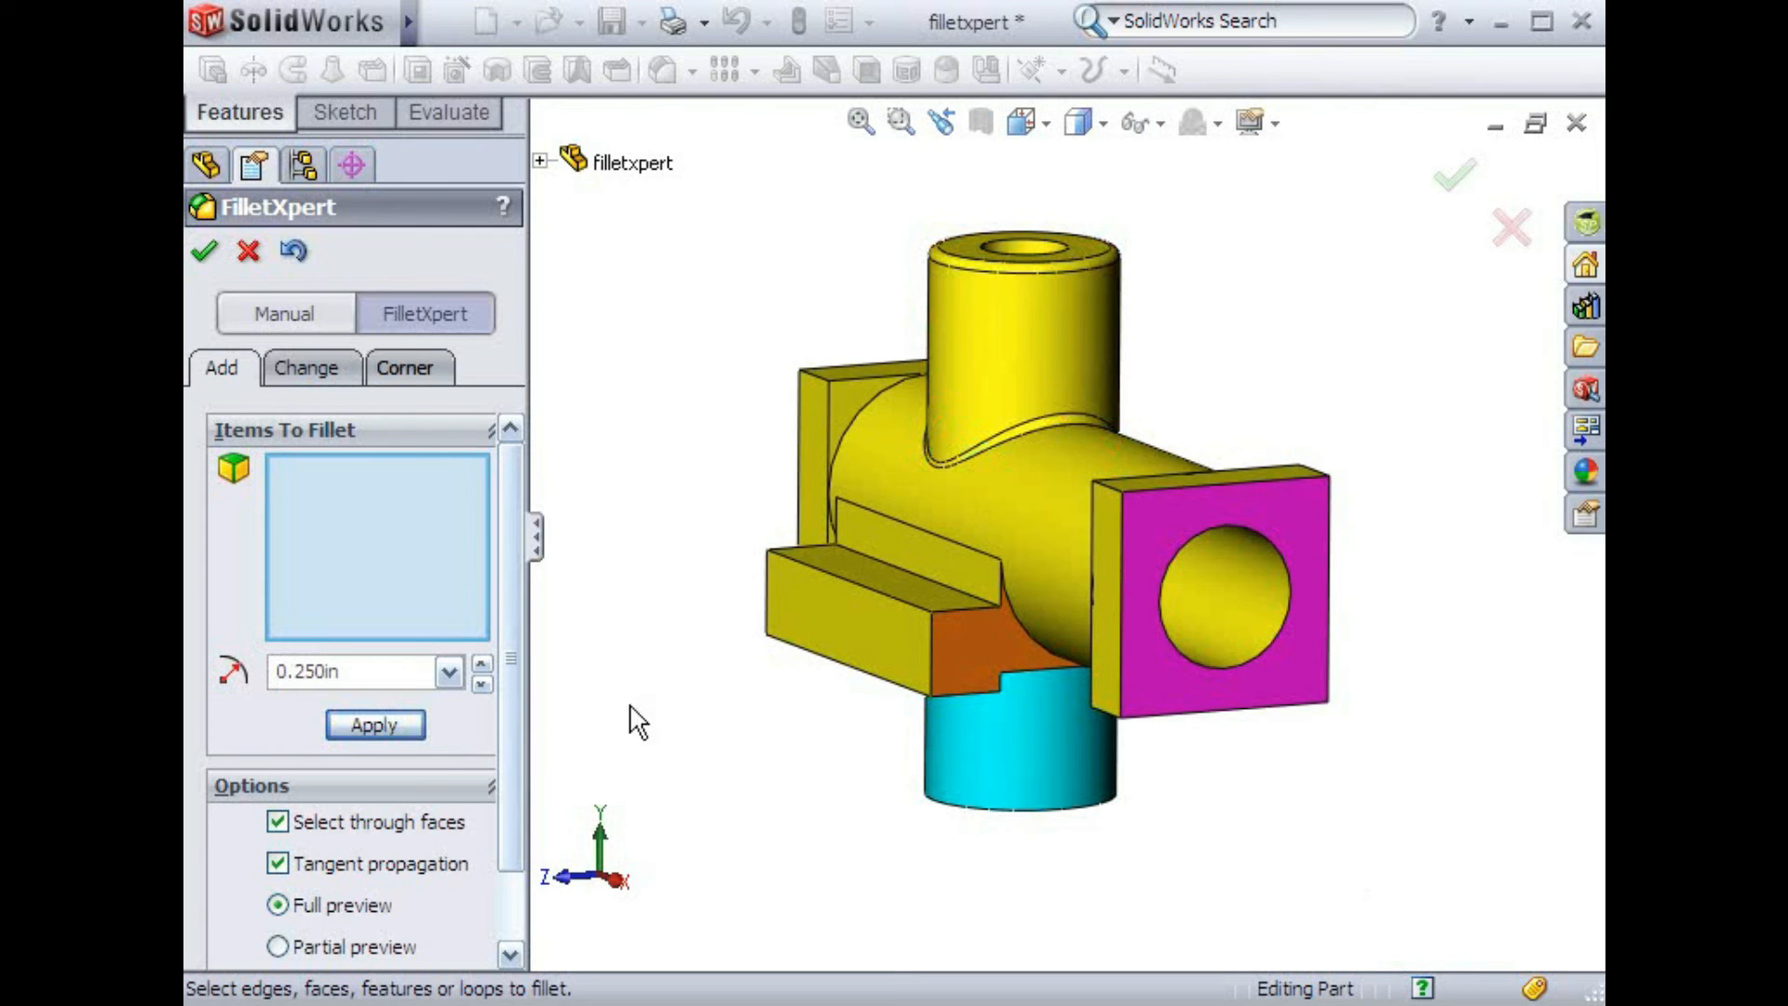
Apply the same 0.250 in fillet to the right flange's front face and close FilletXpert
{"action": "left_click", "coordinate": [1136, 555]}
{"action": "left_click", "coordinate": [410, 725]}
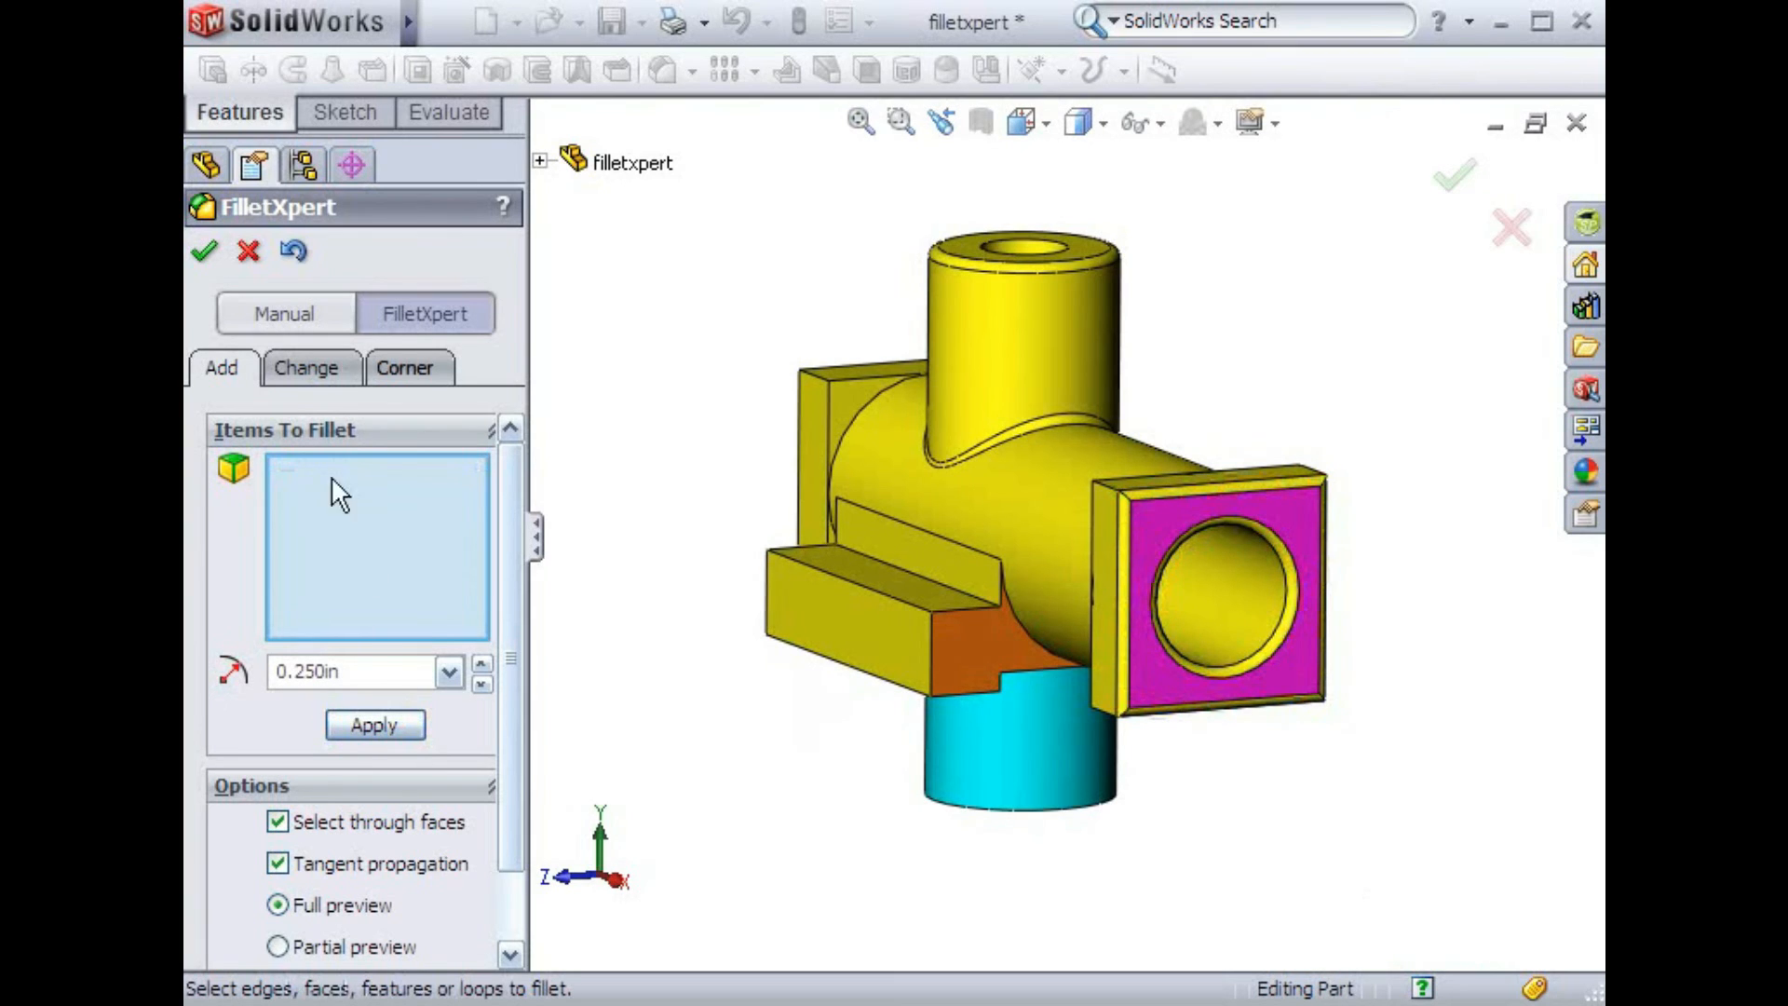
{"action": "left_click", "coordinate": [204, 251]}
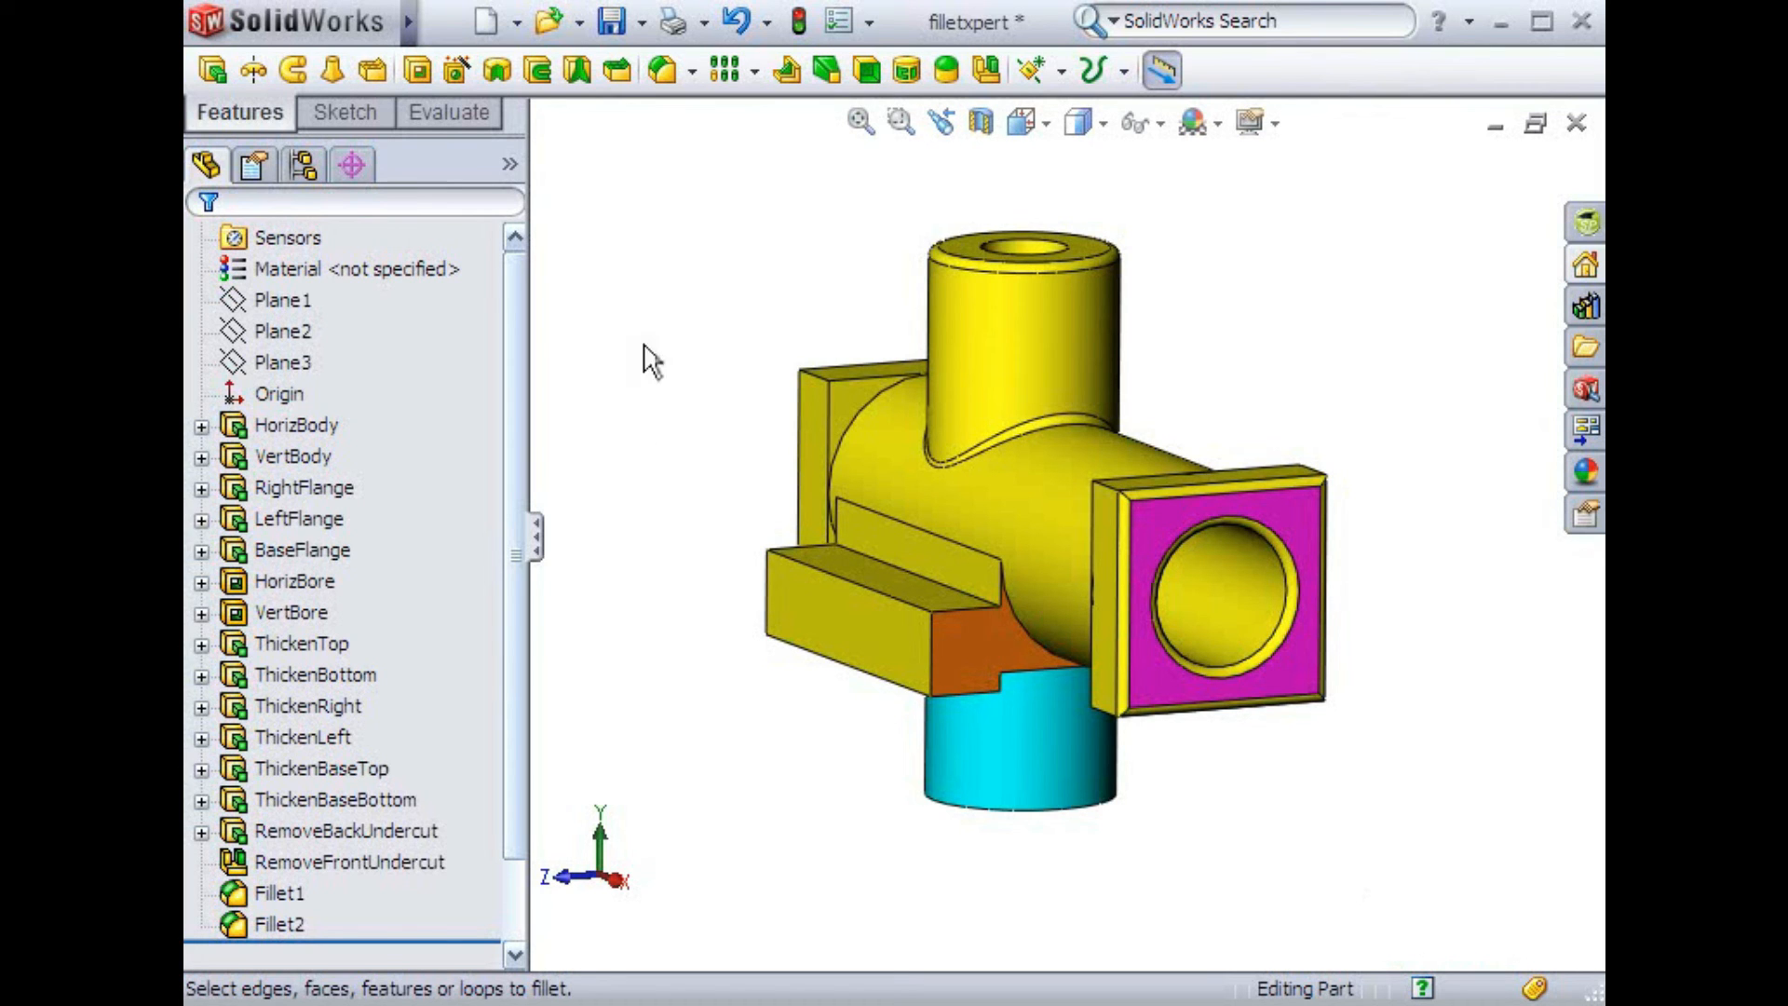
Reopen FilletXpert, select two faces of the base flange undercut, apply the 0.250 in fillet, and close the dialog
{"action": "left_click", "coordinate": [663, 71]}
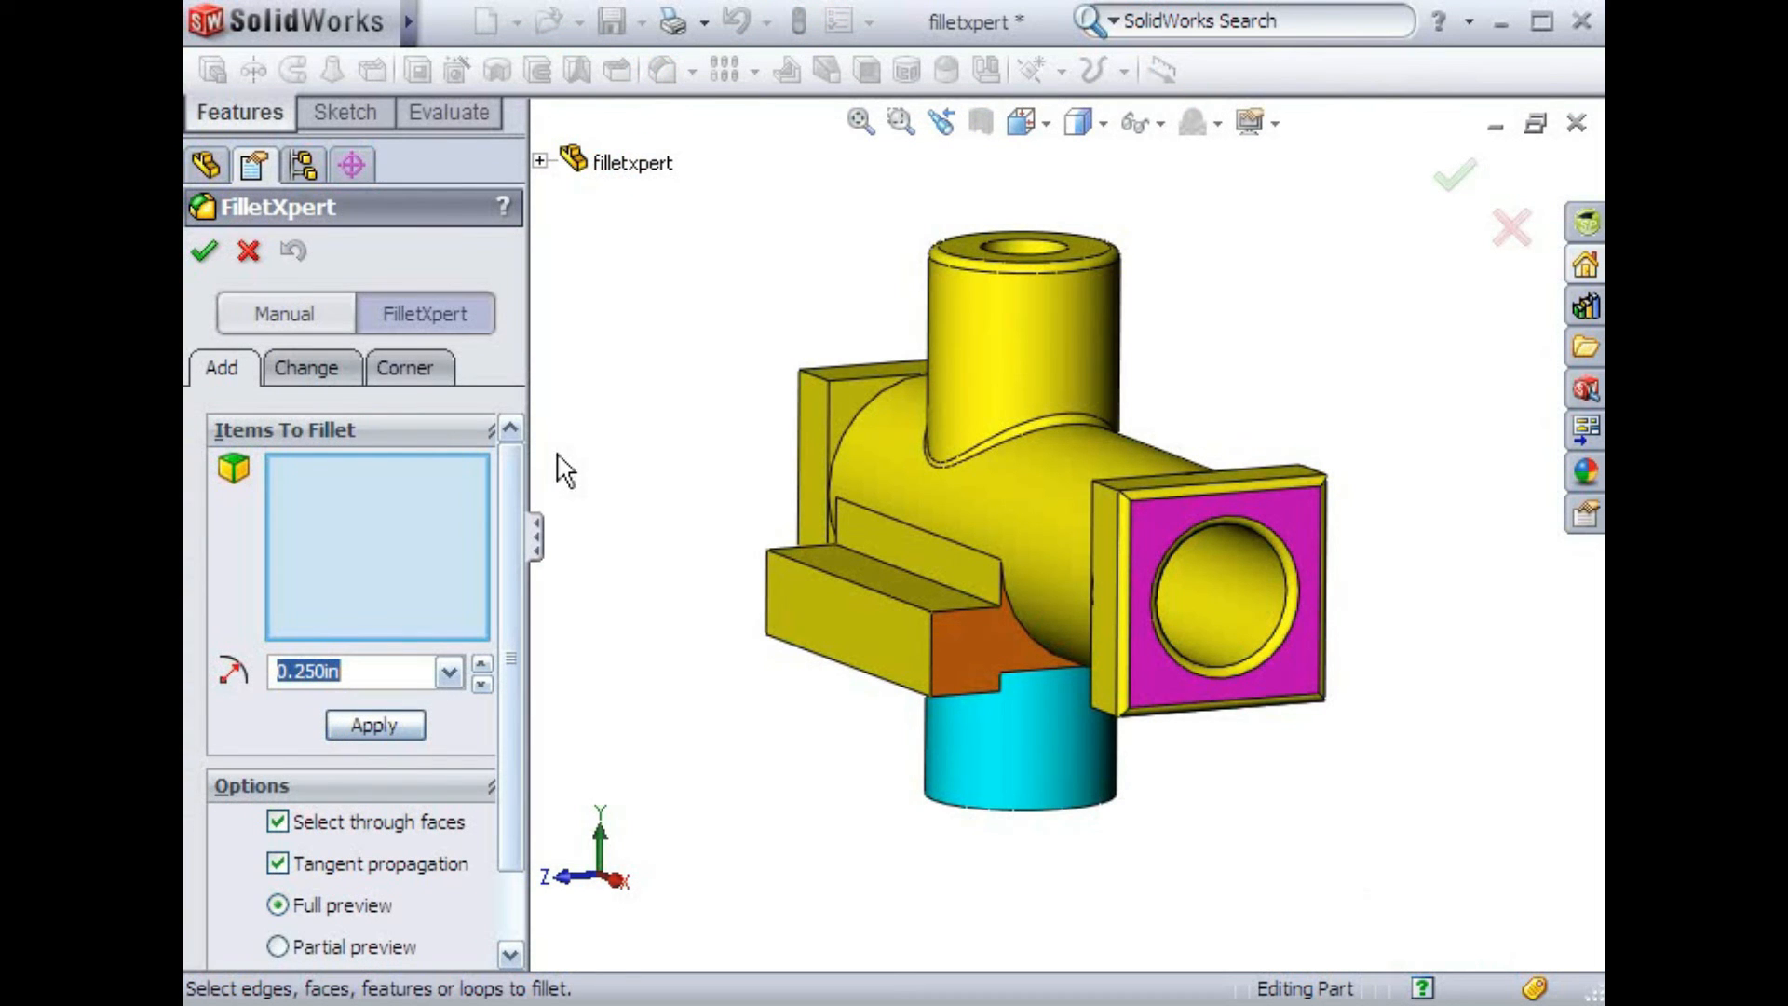
{"action": "left_click", "coordinate": [941, 634]}
{"action": "mouse_move", "coordinate": [959, 656]}
{"action": "middle_mouse_down"}
{"action": "mouse_move", "coordinate": [901, 624]}
{"action": "mouse_move", "coordinate": [838, 623]}
{"action": "mouse_move", "coordinate": [950, 638]}
{"action": "middle_mouse_up"}
{"action": "left_click", "coordinate": [1192, 650]}
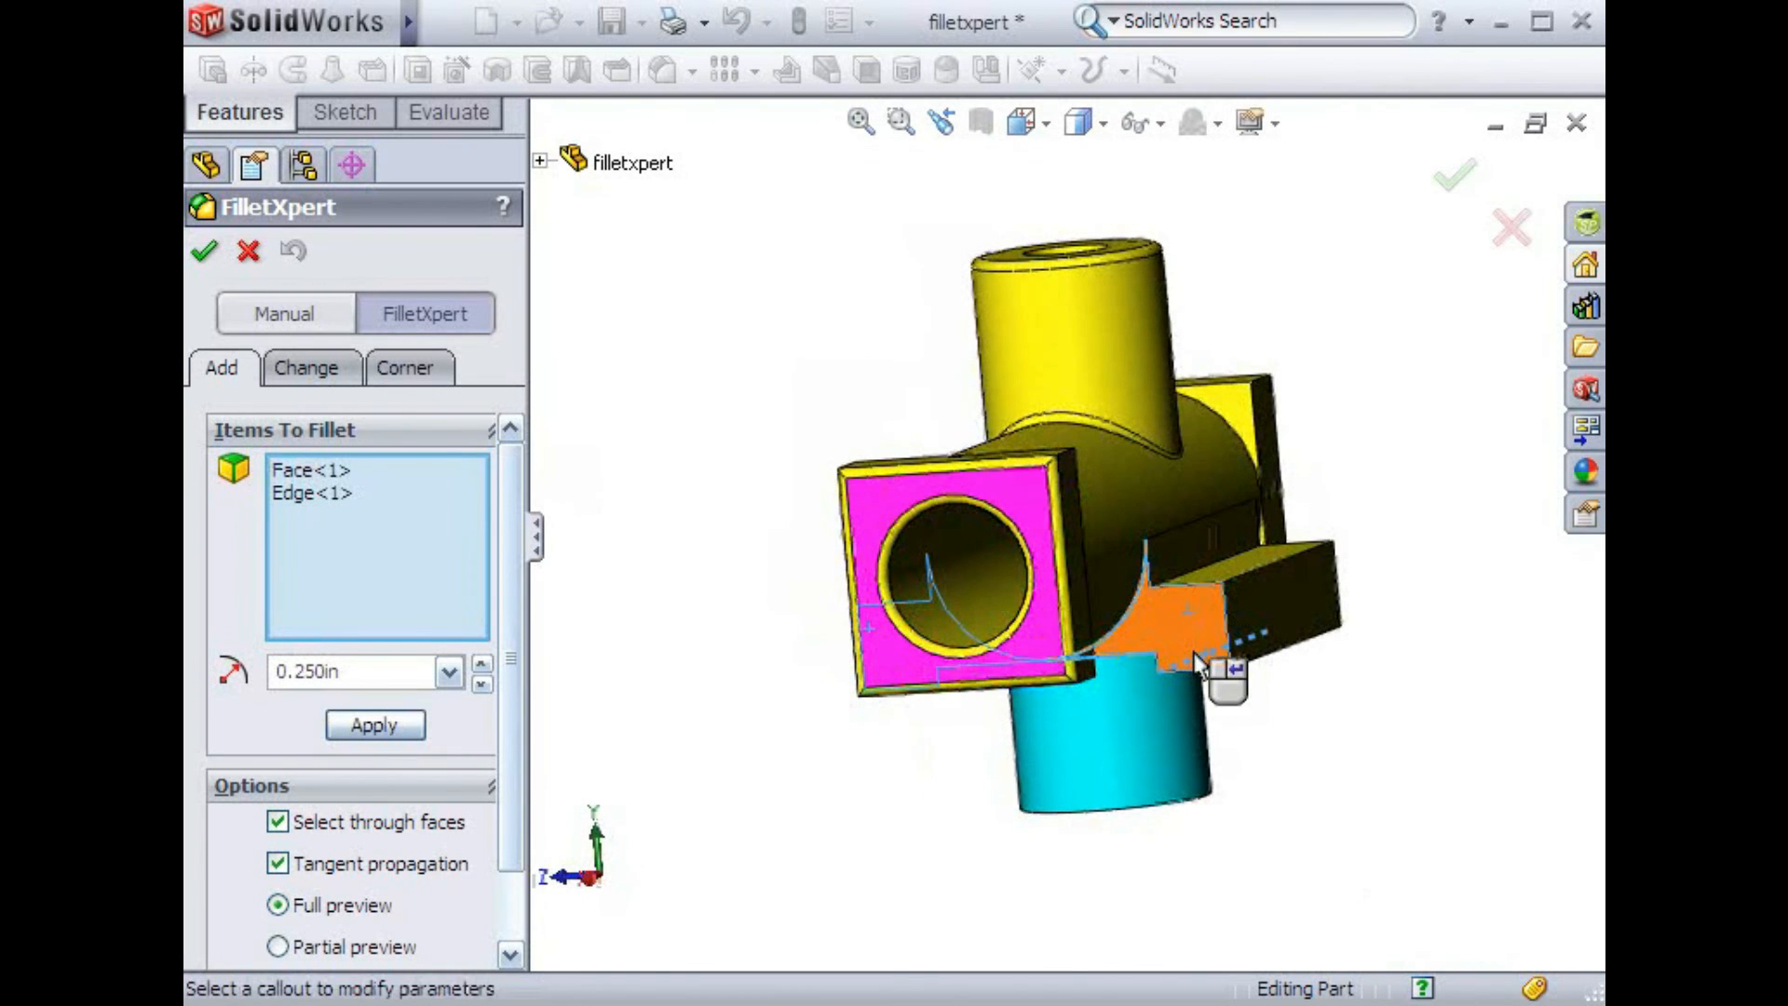
{"action": "left_click", "coordinate": [1193, 650]}
{"action": "left_click", "coordinate": [1192, 652]}
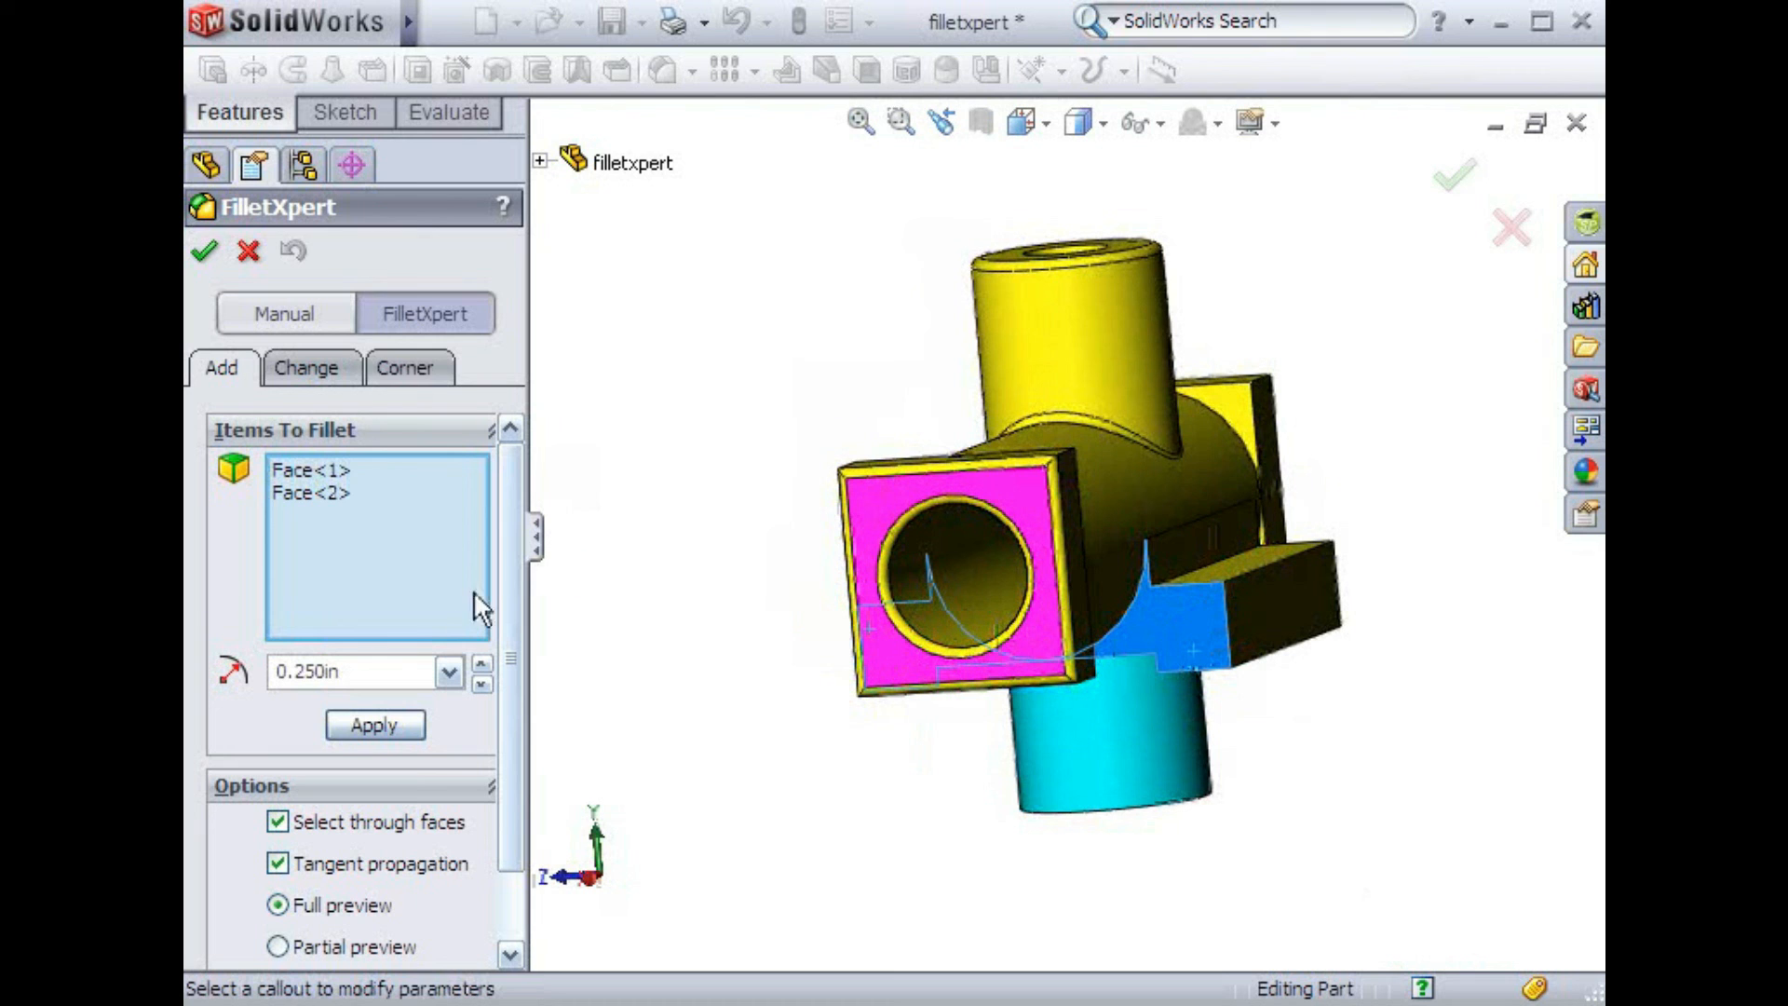
{"action": "left_click", "coordinate": [376, 724]}
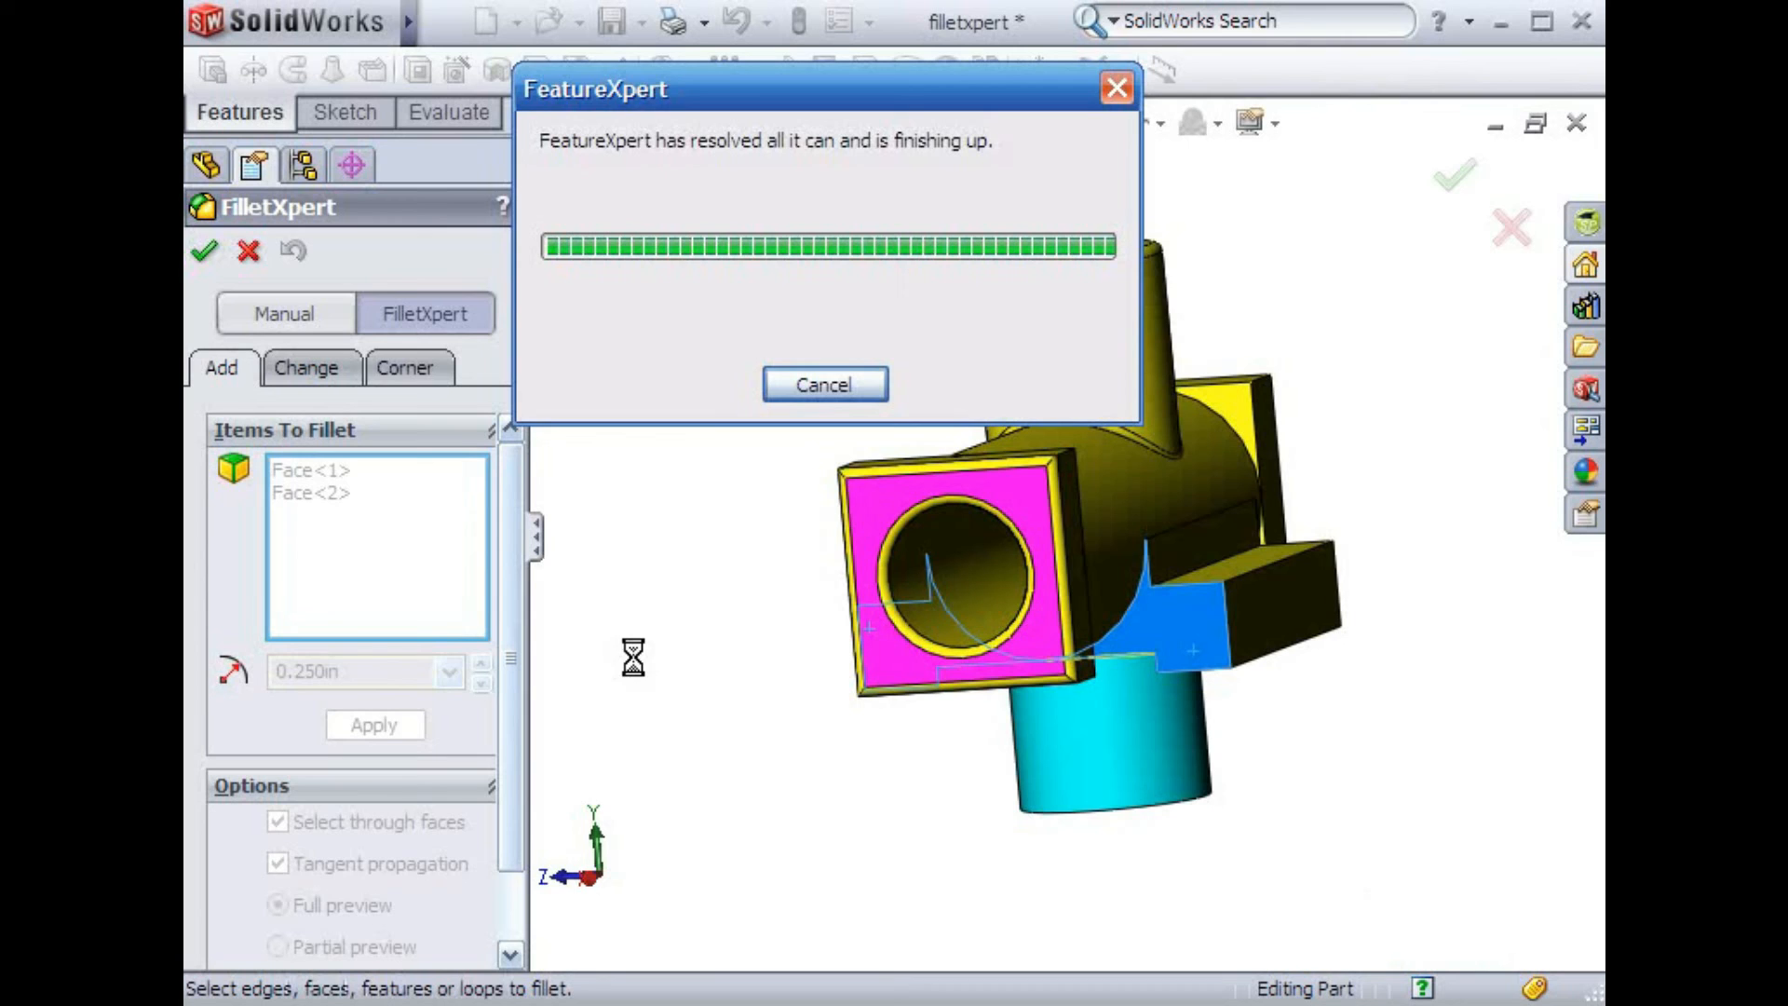
{"action": "middle_click_drag", "start_coordinate": [634, 658], "coordinate": [704, 659]}
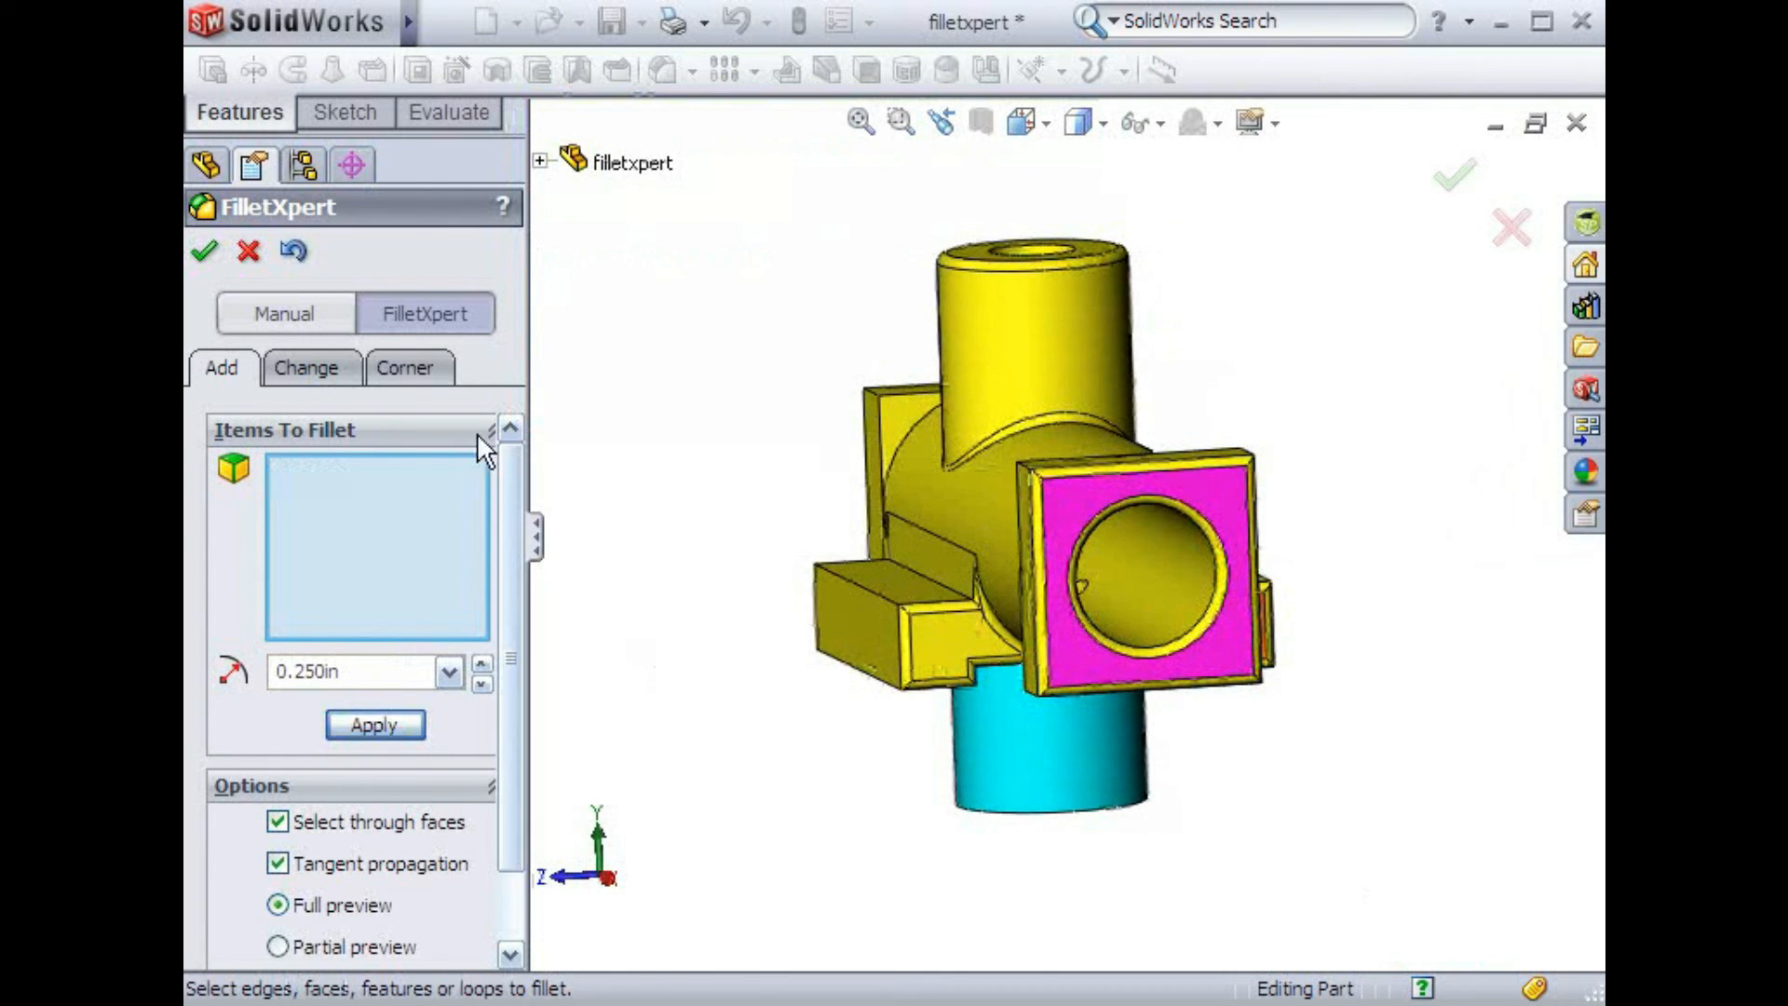
{"action": "left_click", "coordinate": [205, 256]}
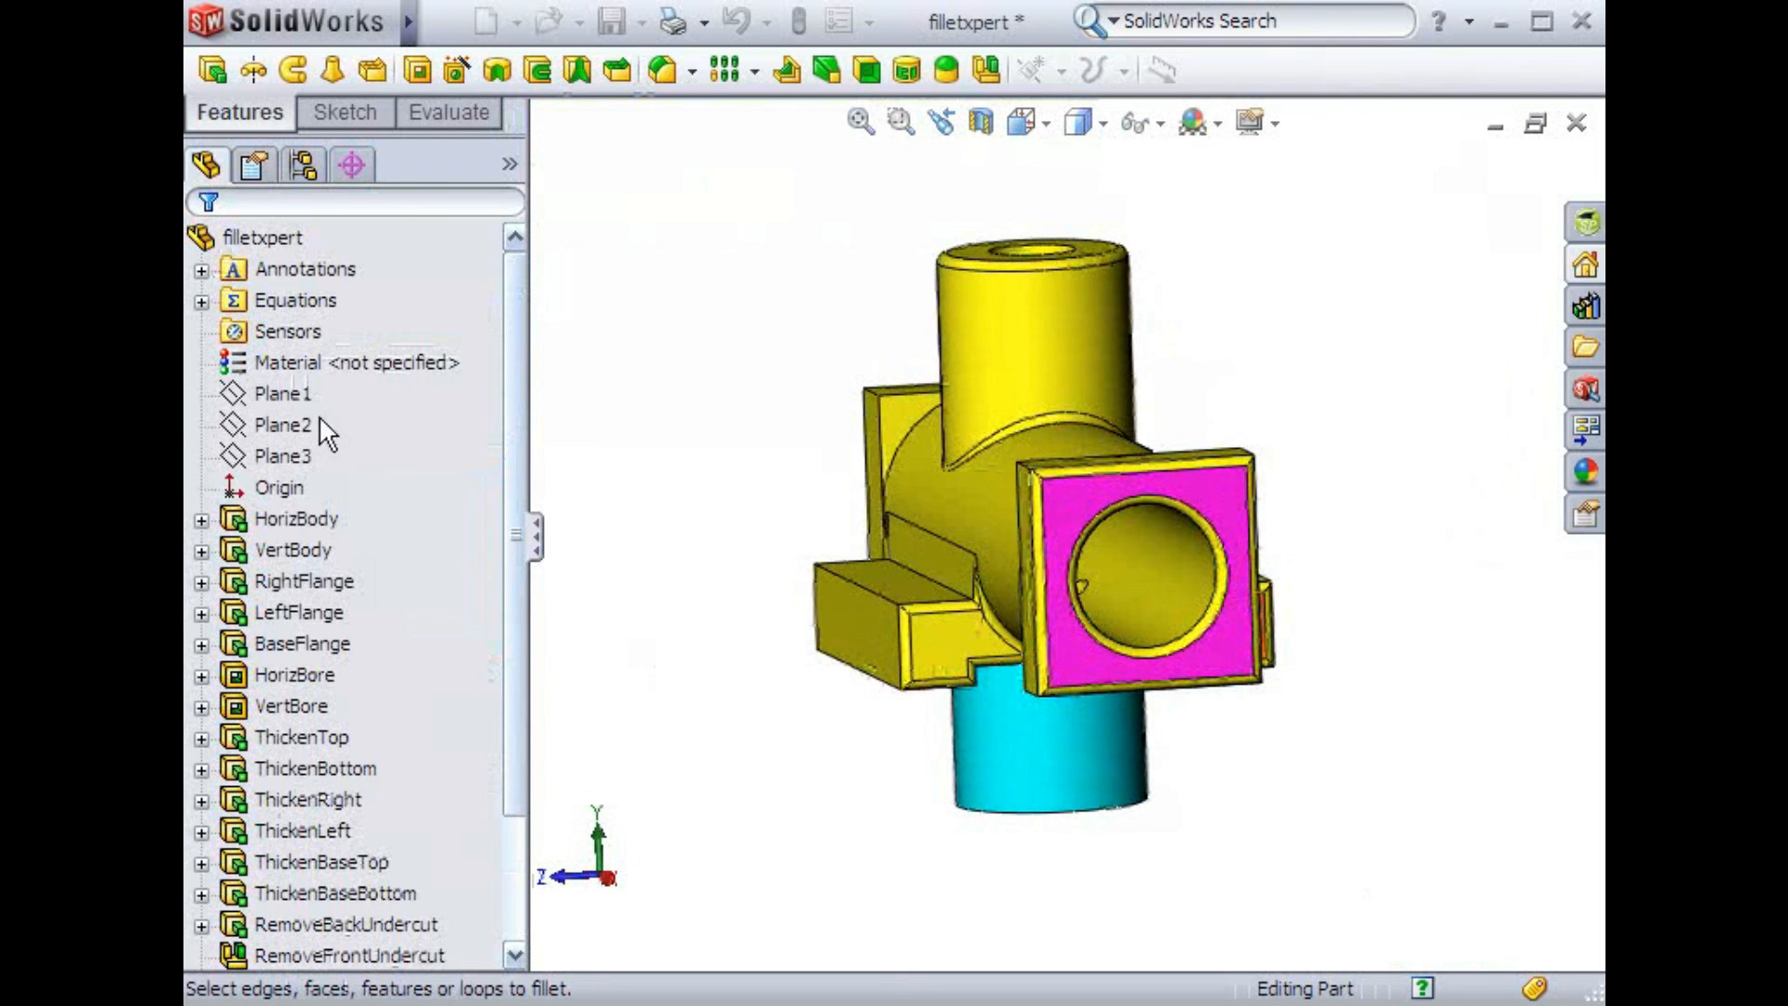
Reopen FilletXpert and, in Change mode, resize the fillet on top of the vertical boss to 1 in
{"action": "left_click_drag", "start_coordinate": [523, 633], "coordinate": [511, 778]}
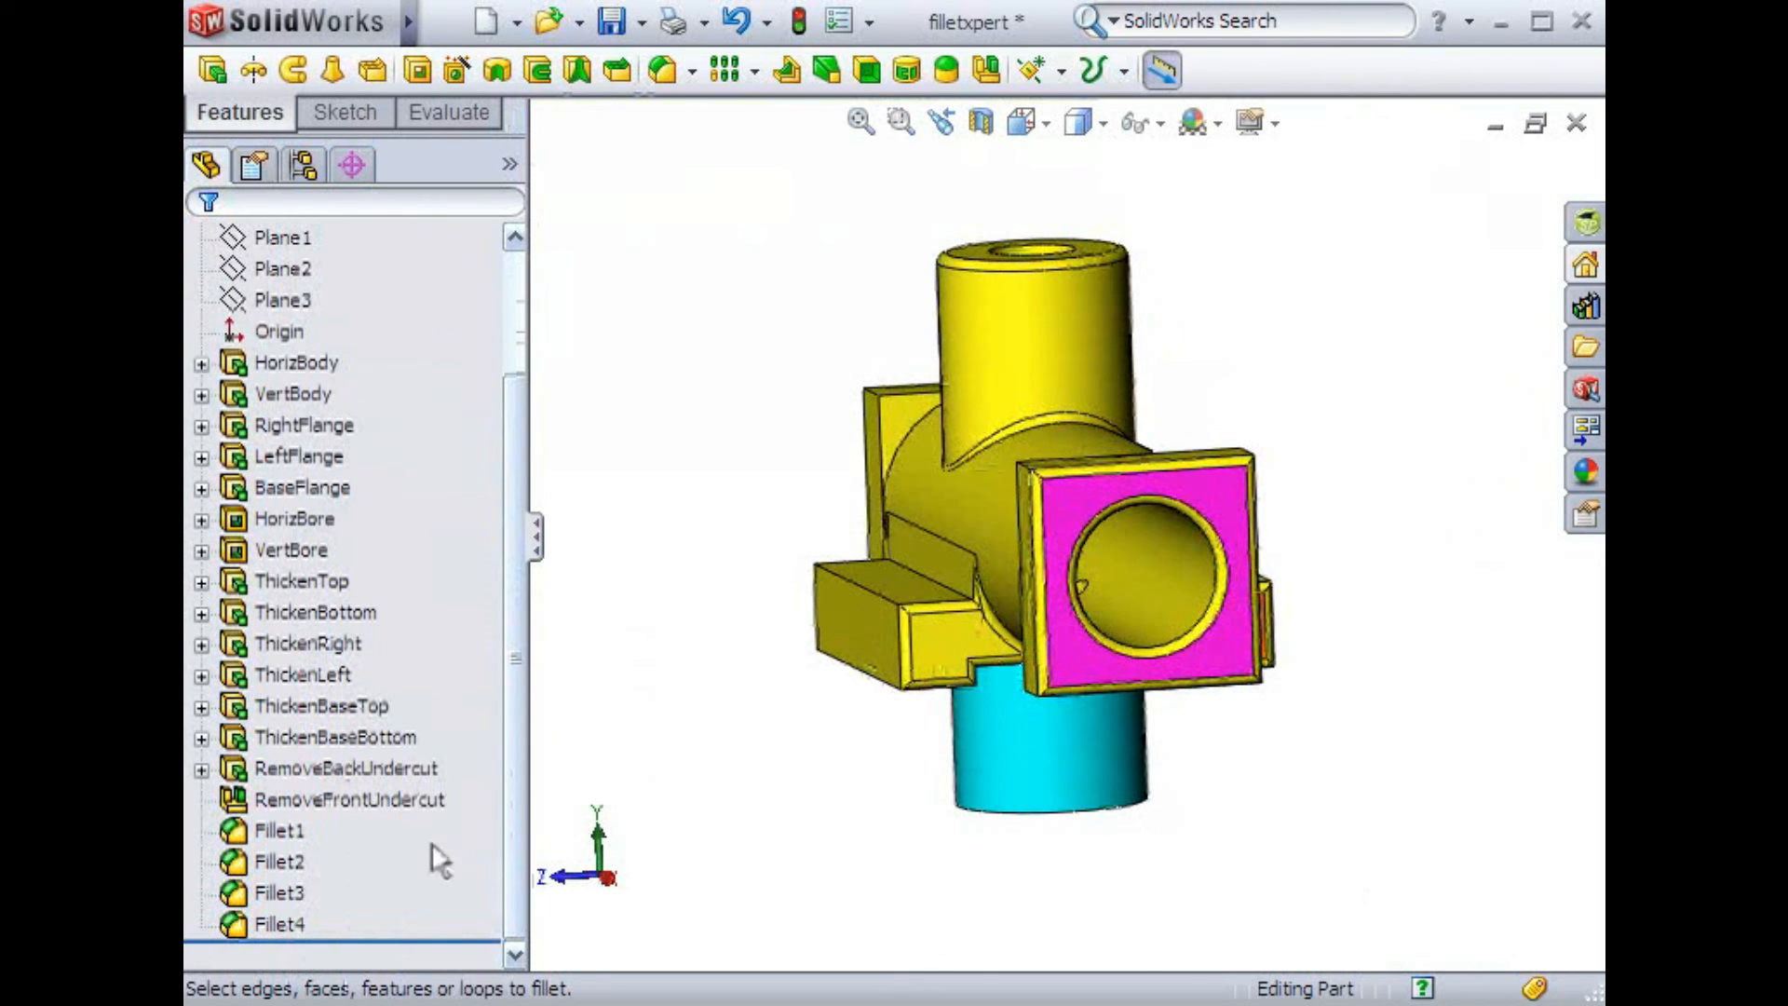
{"action": "left_click", "coordinate": [677, 84]}
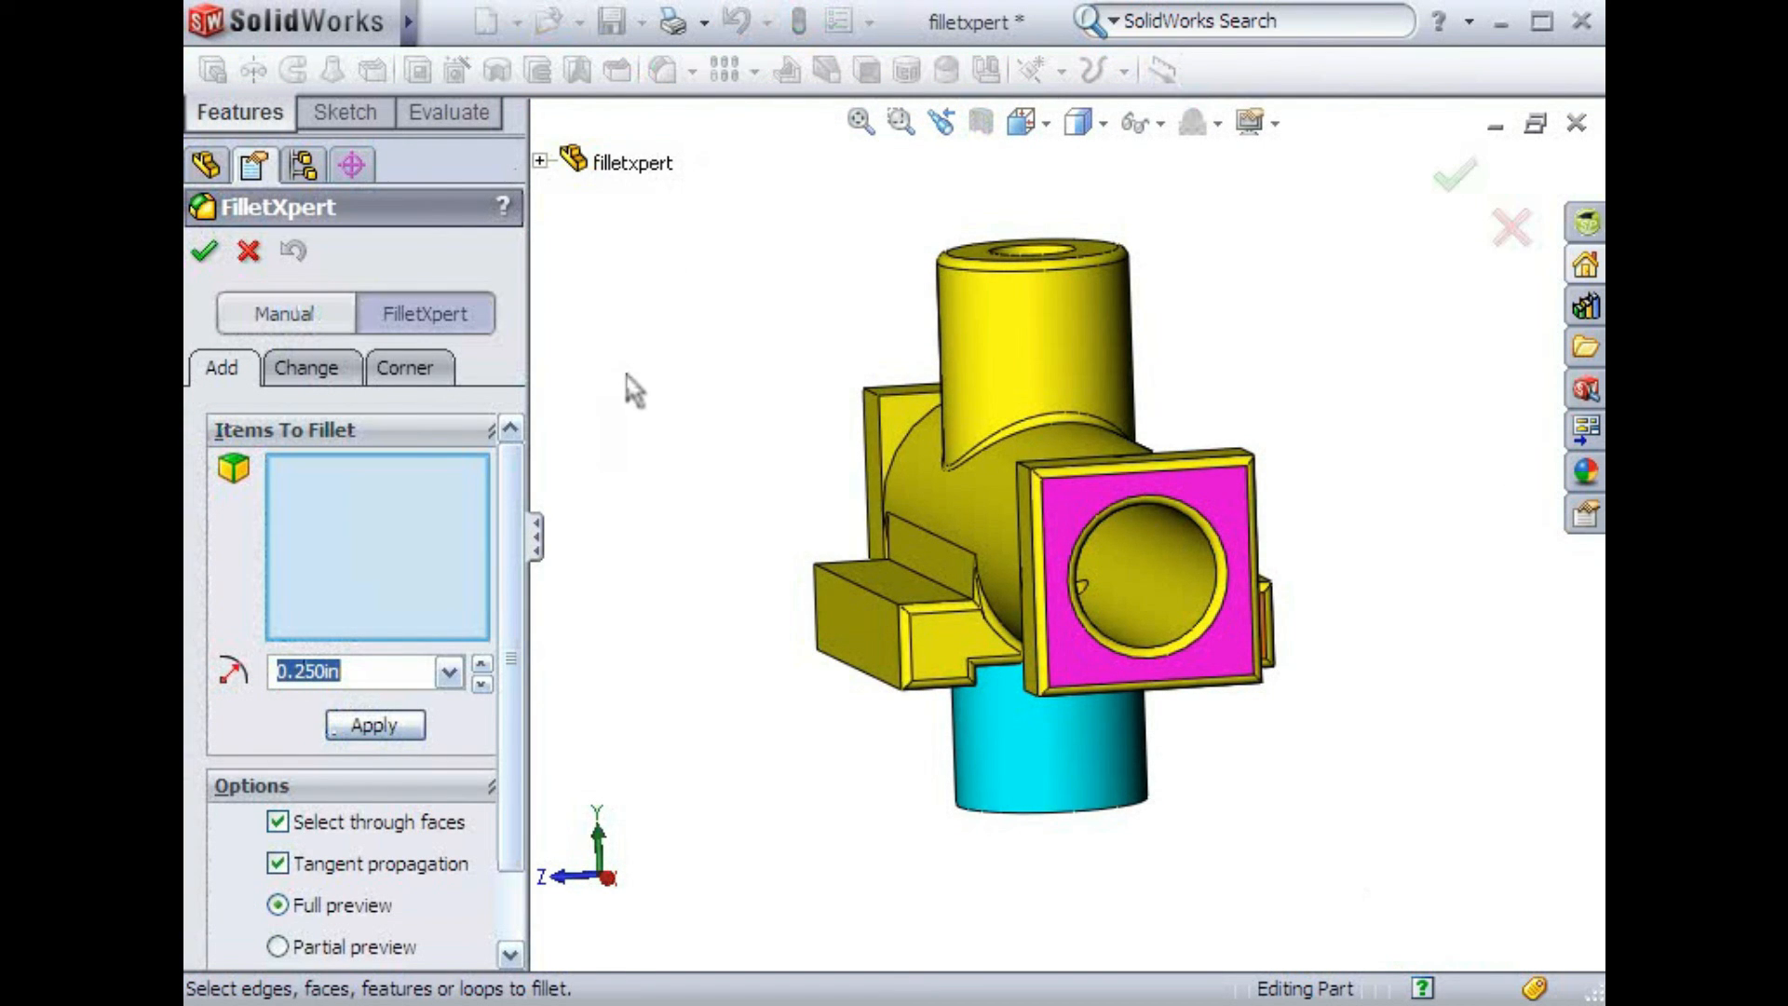
{"action": "middle_click_drag", "start_coordinate": [611, 404], "coordinate": [650, 435]}
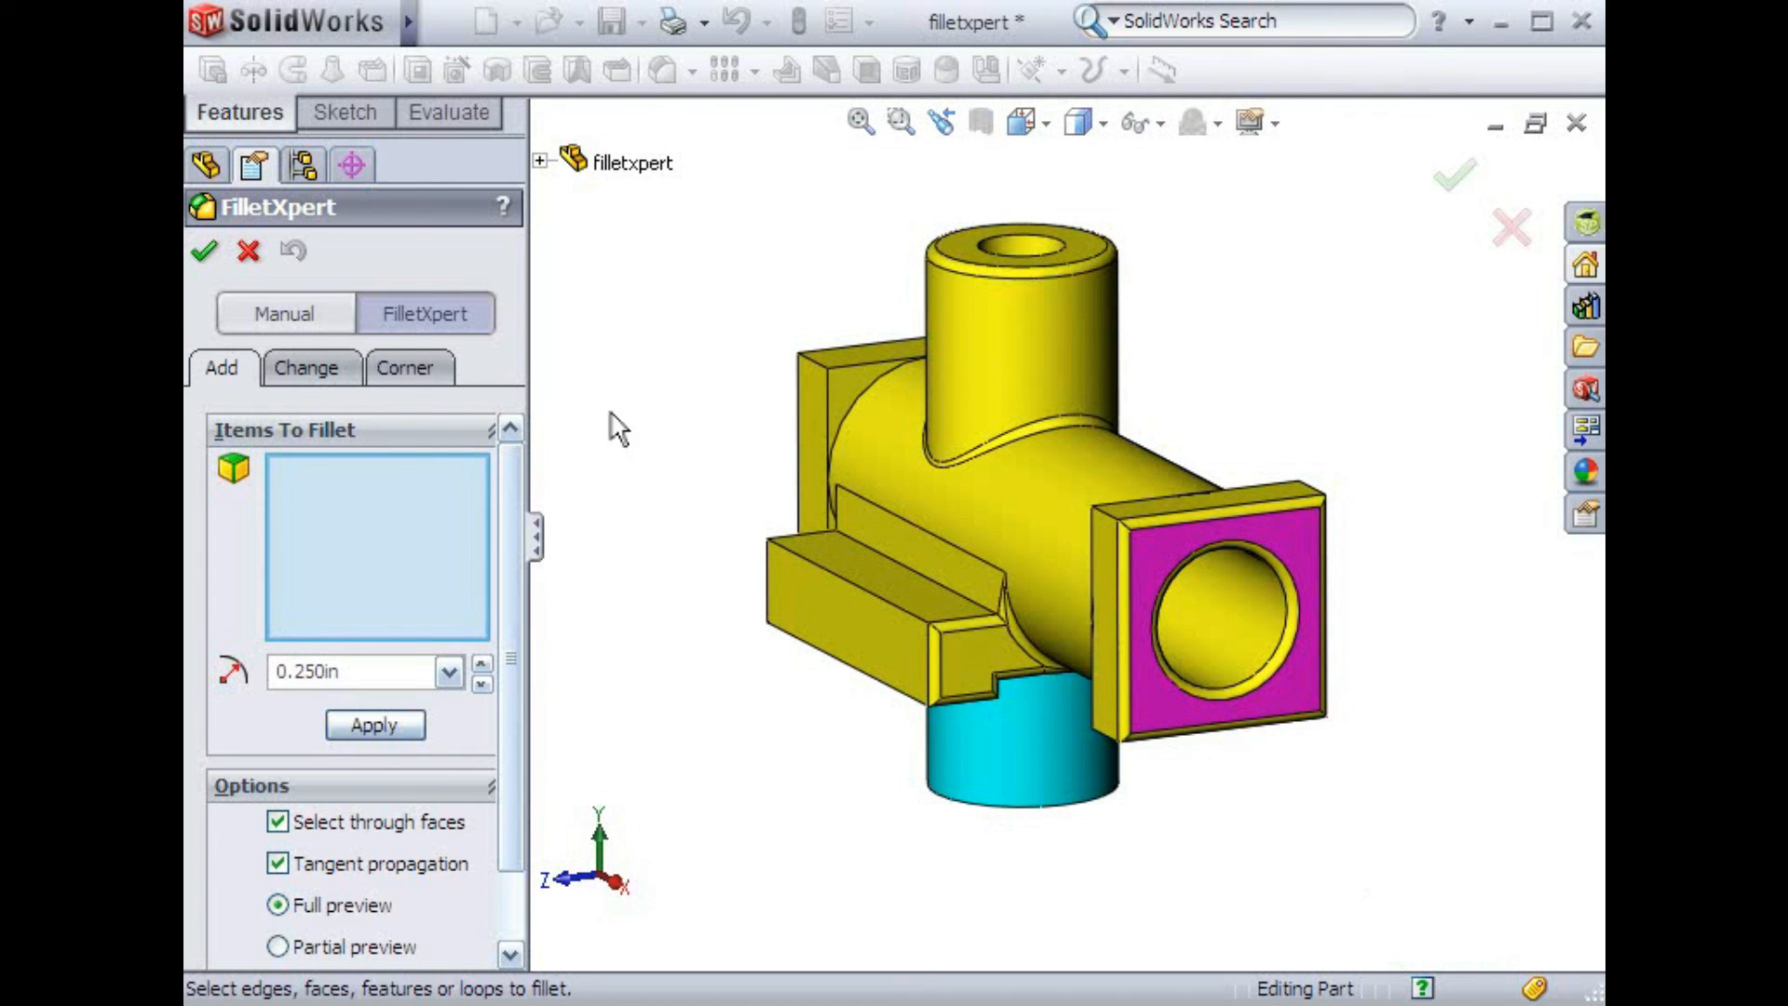
{"action": "left_click", "coordinate": [343, 382]}
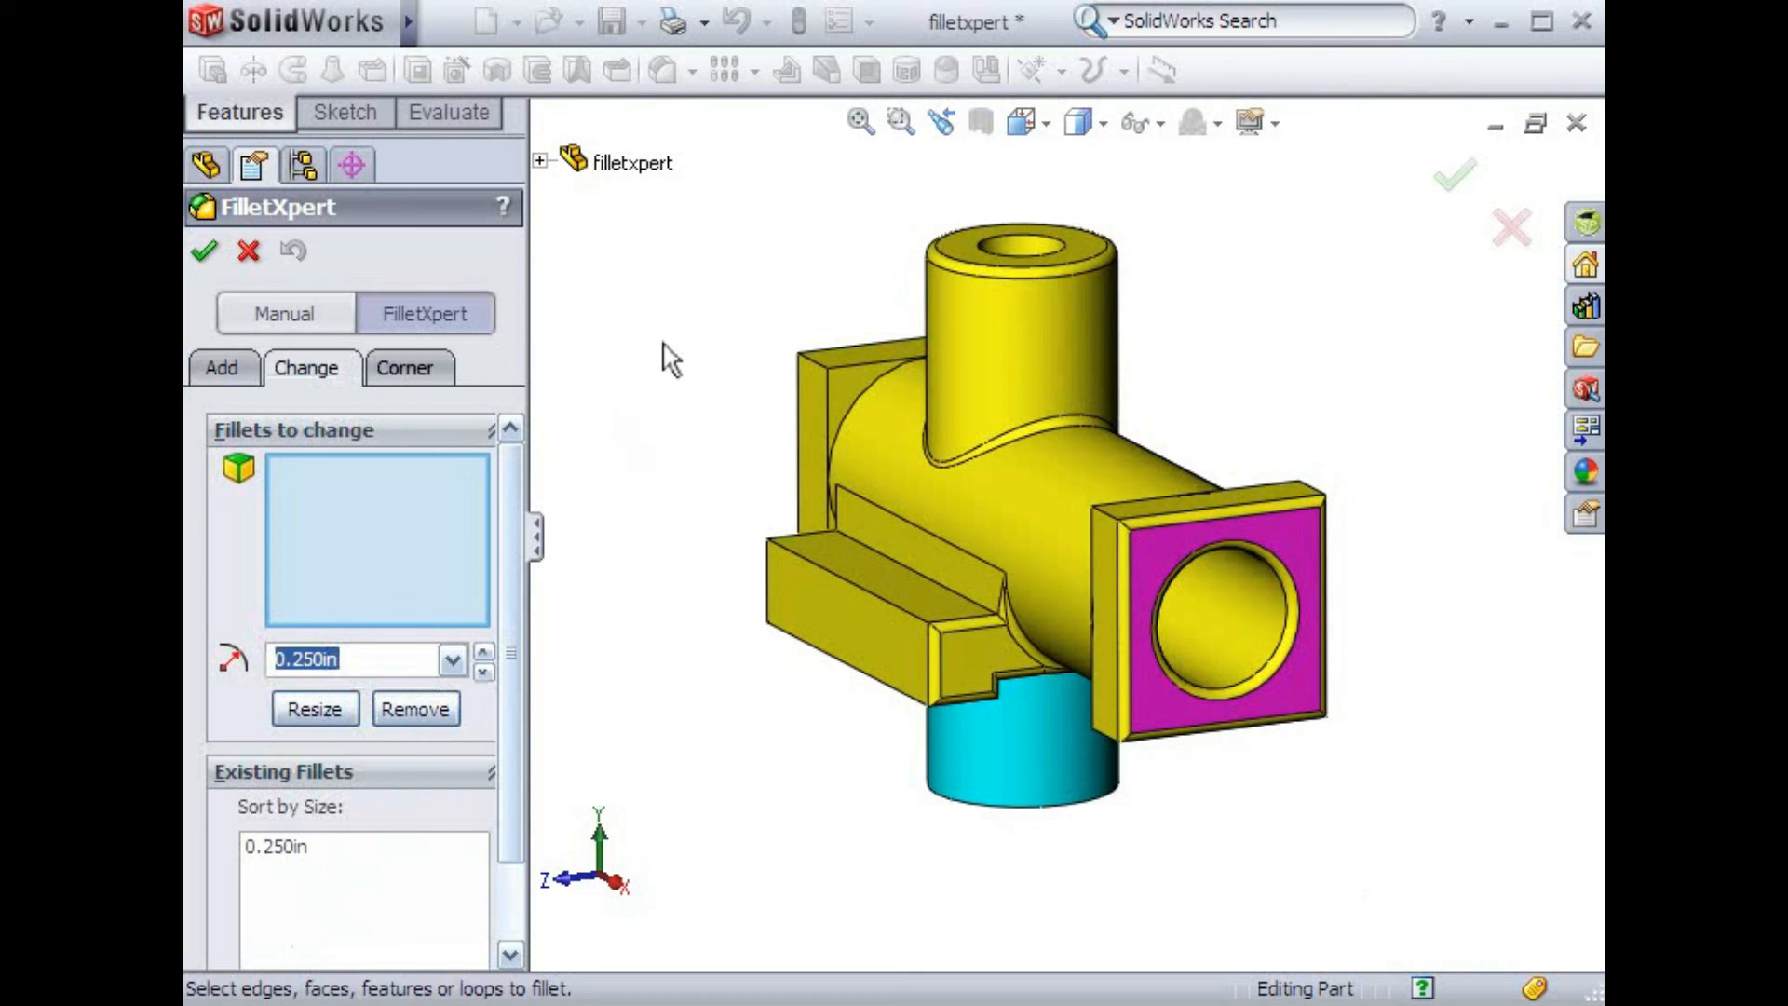
{"action": "left_click", "coordinate": [942, 266]}
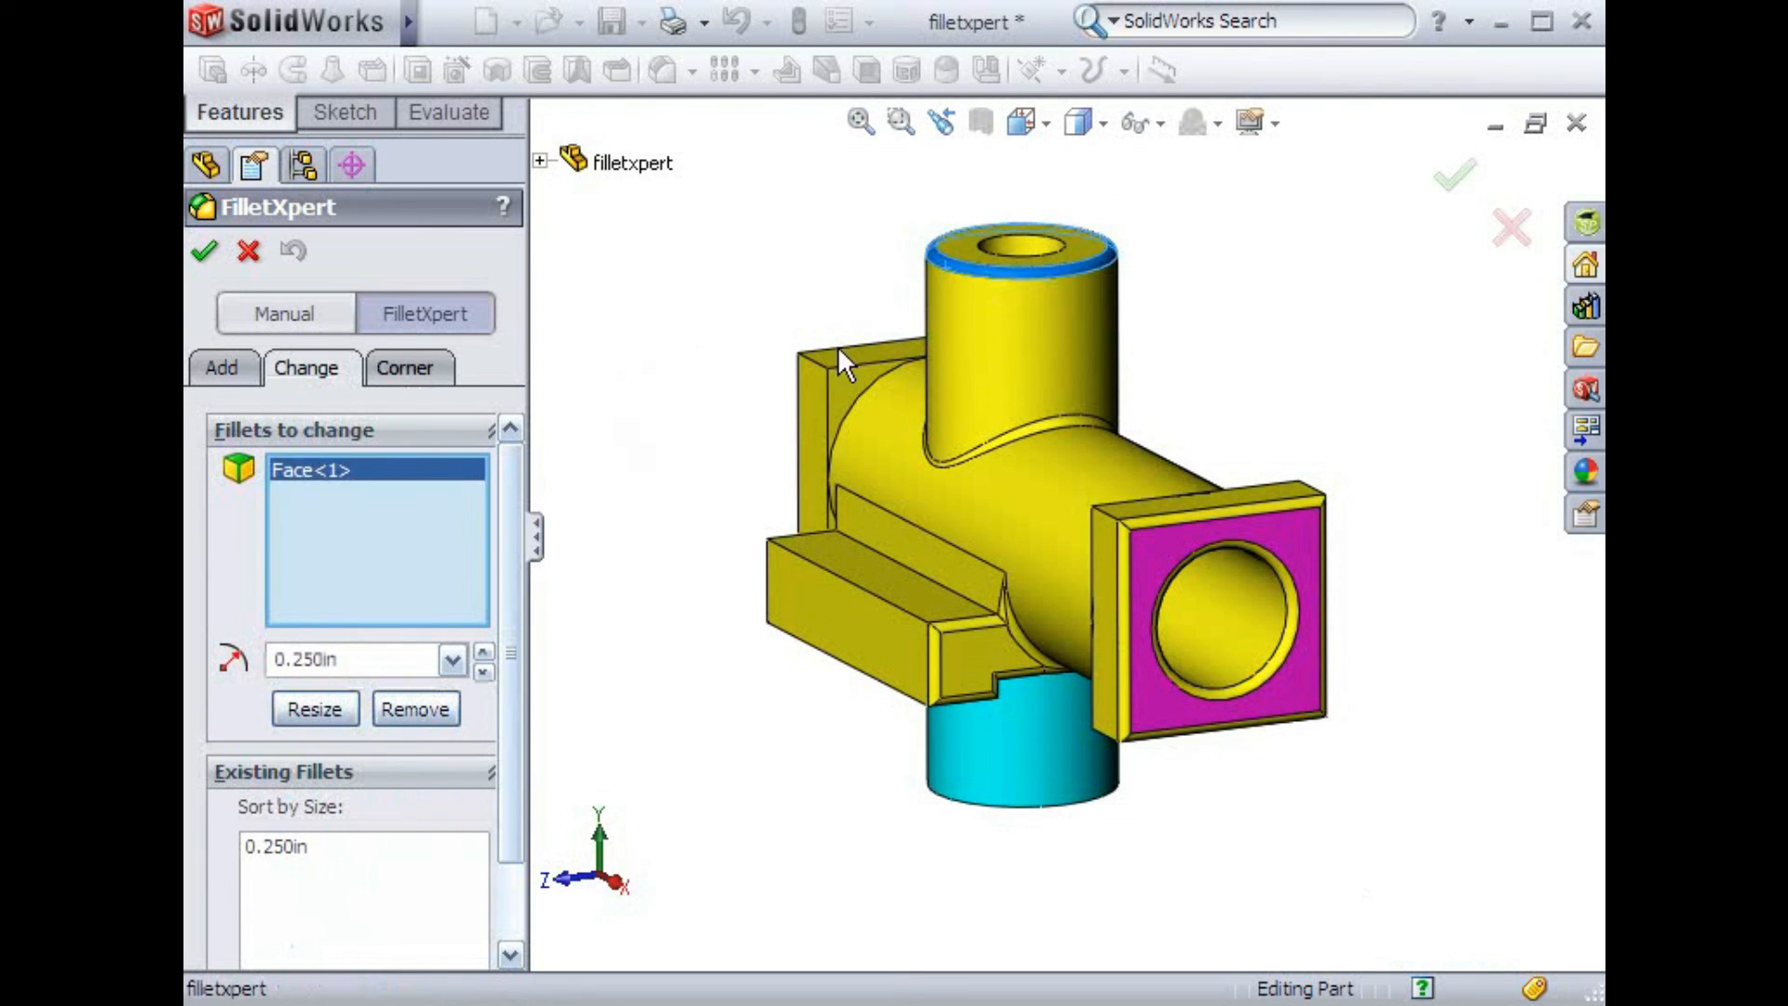
{"action": "left_click", "coordinate": [406, 655]}
{"action": "type", "text": "1"}
{"action": "left_click", "coordinate": [333, 708]}
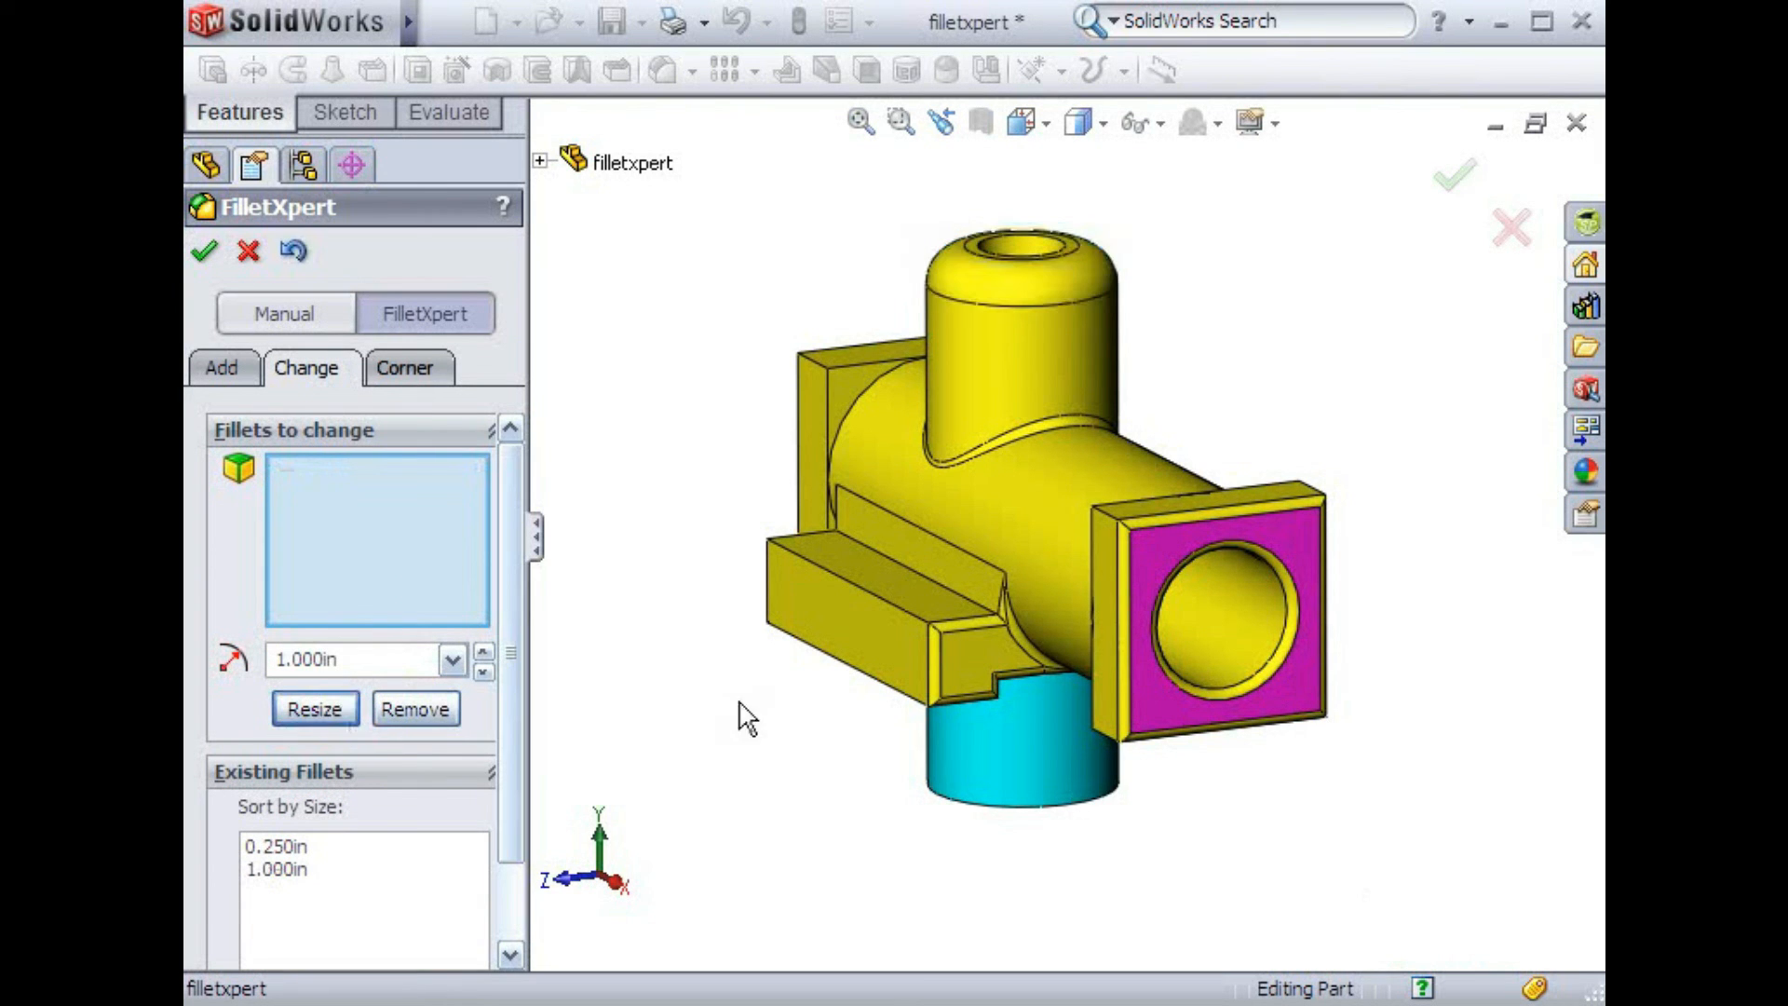
Select the fillet along the right flange's front face and remove it
{"action": "left_click", "coordinate": [1120, 670]}
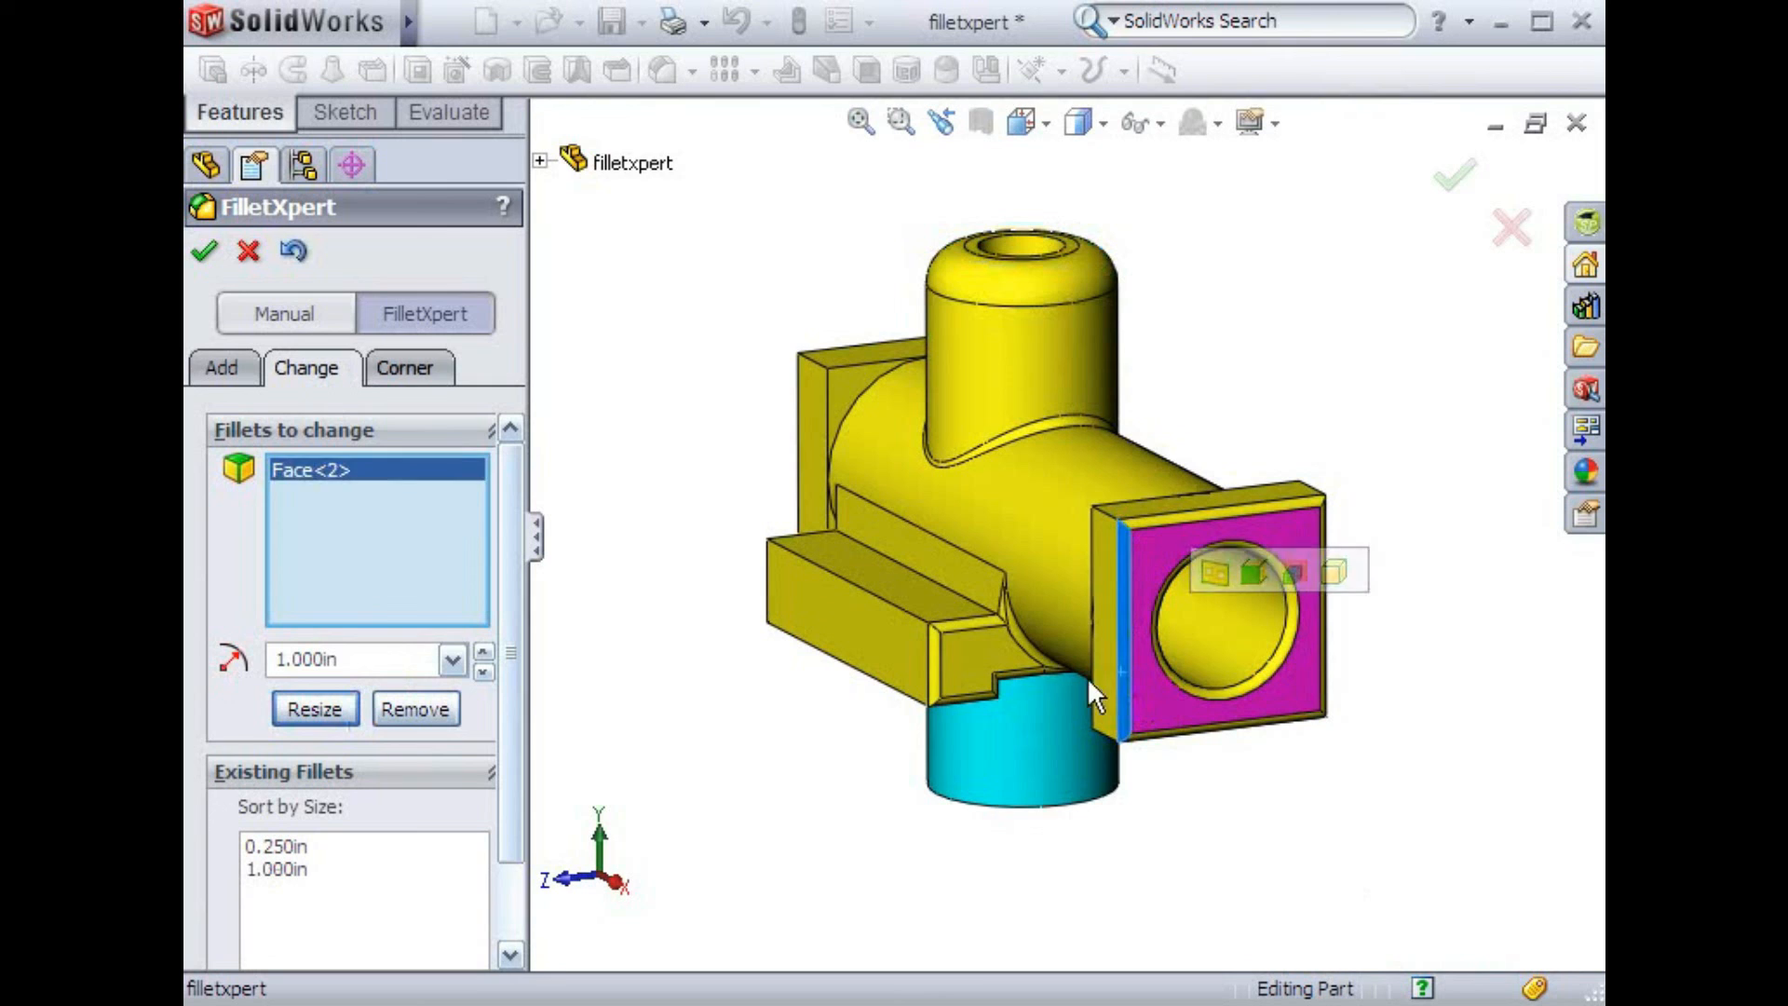
{"action": "left_click", "coordinate": [453, 715]}
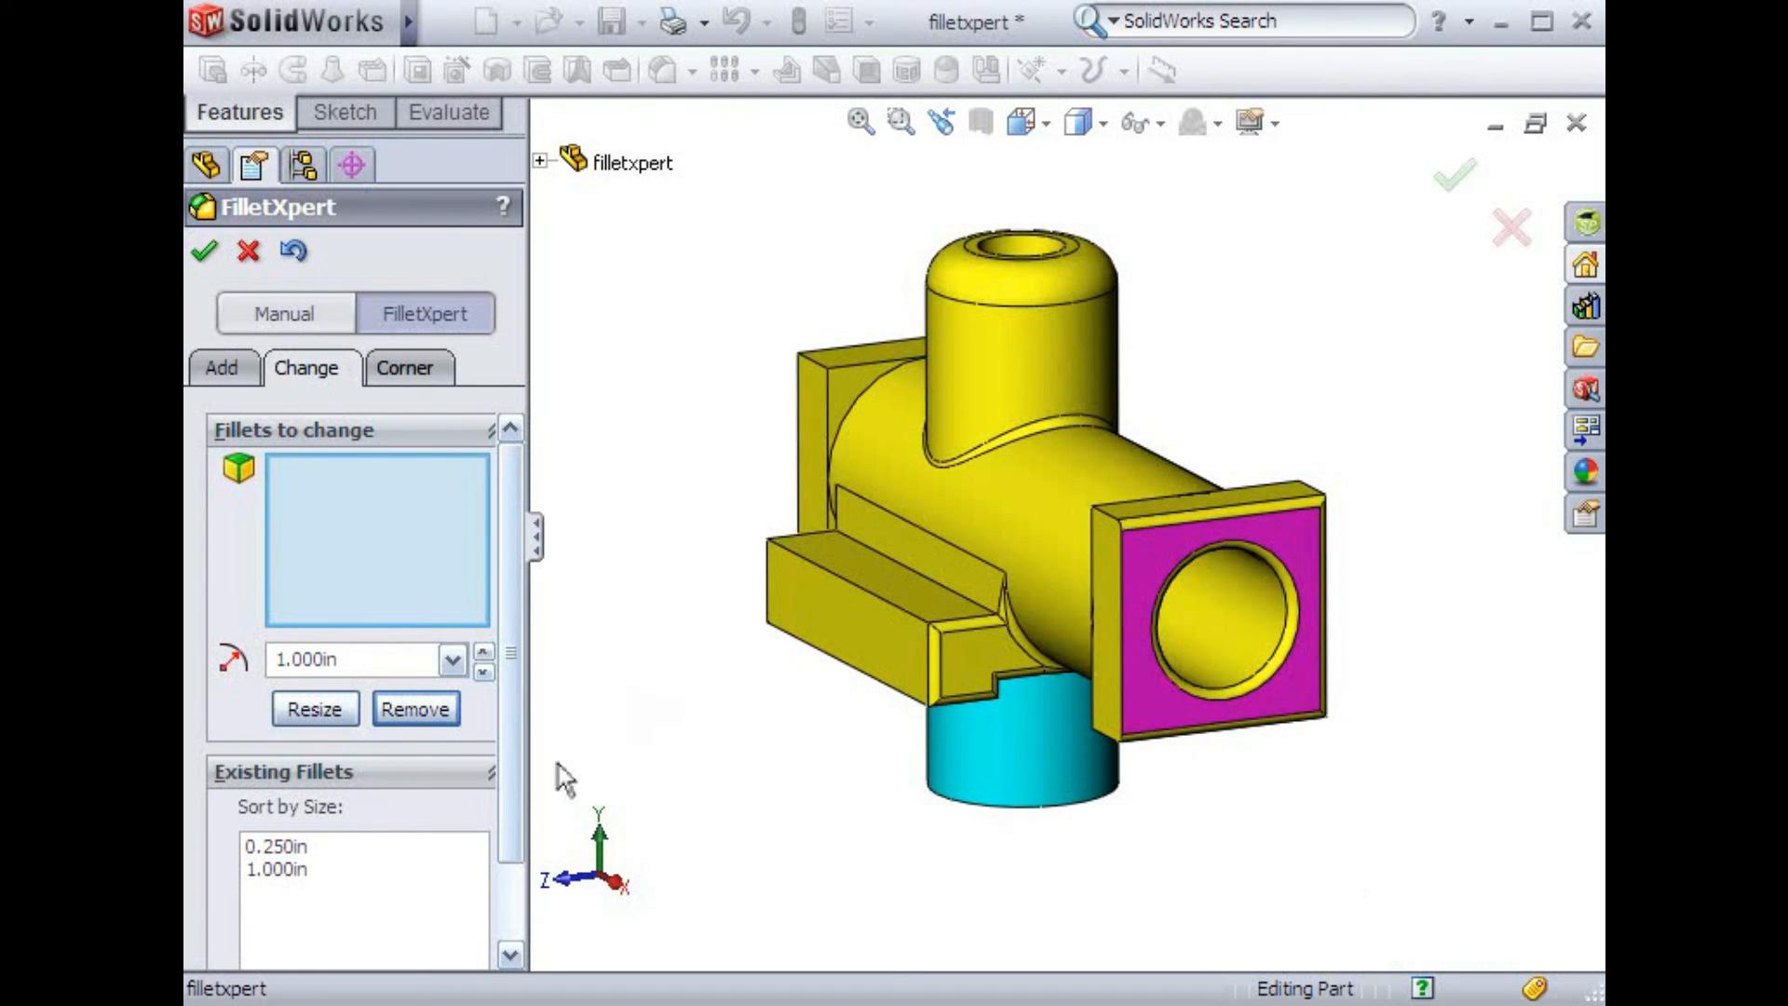
Highlight all 0.250 in fillets from the existing fillets list, clear that selection, and close FilletXpert
{"action": "left_click", "coordinate": [297, 846]}
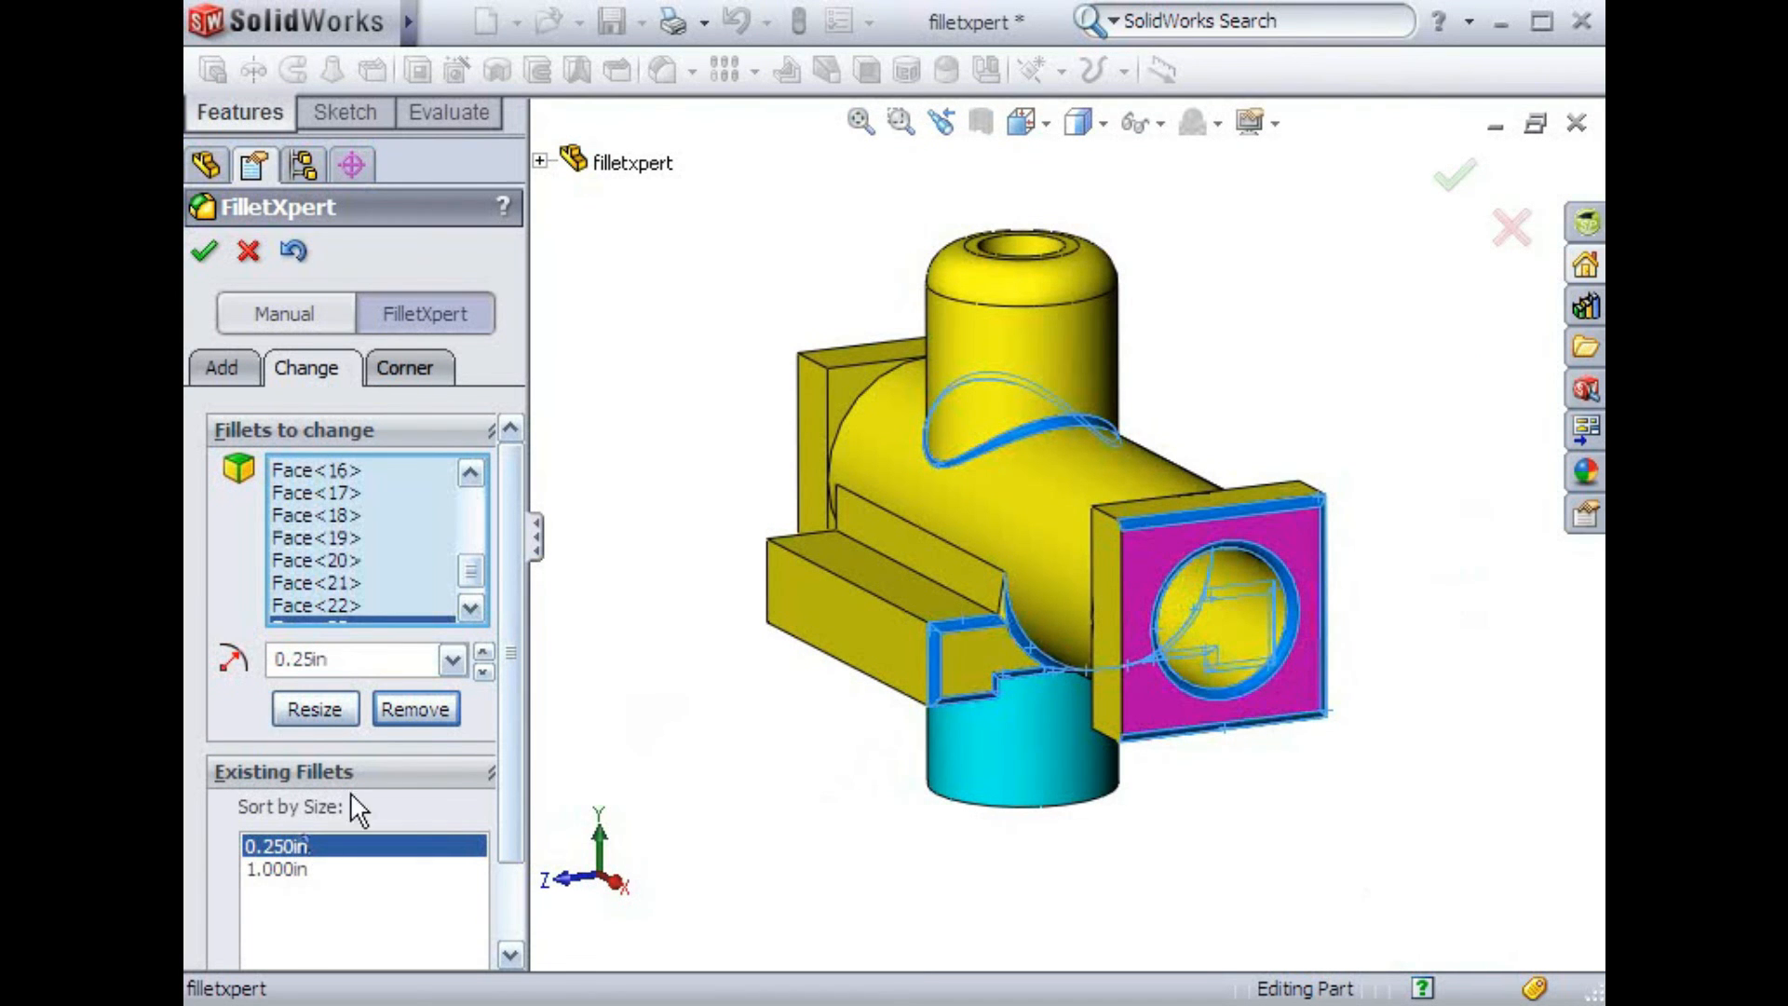
{"action": "left_click", "coordinate": [470, 607]}
{"action": "right_click", "coordinate": [432, 601]}
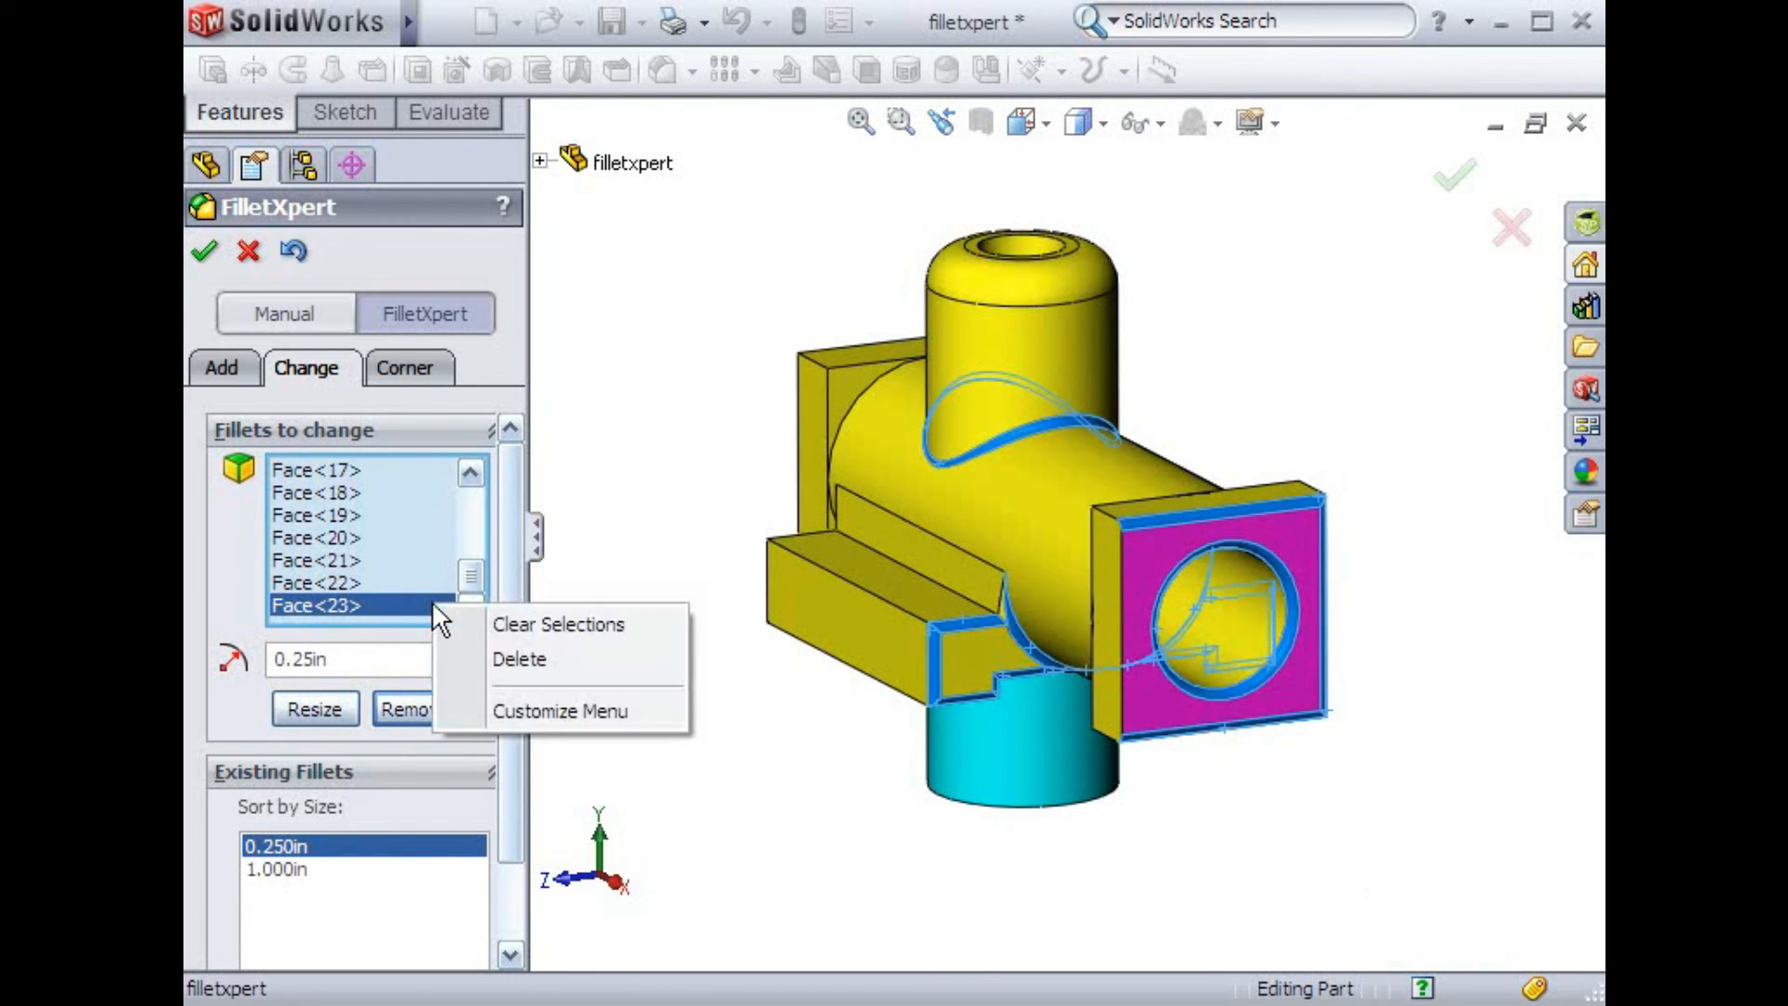
{"action": "left_click", "coordinate": [451, 622]}
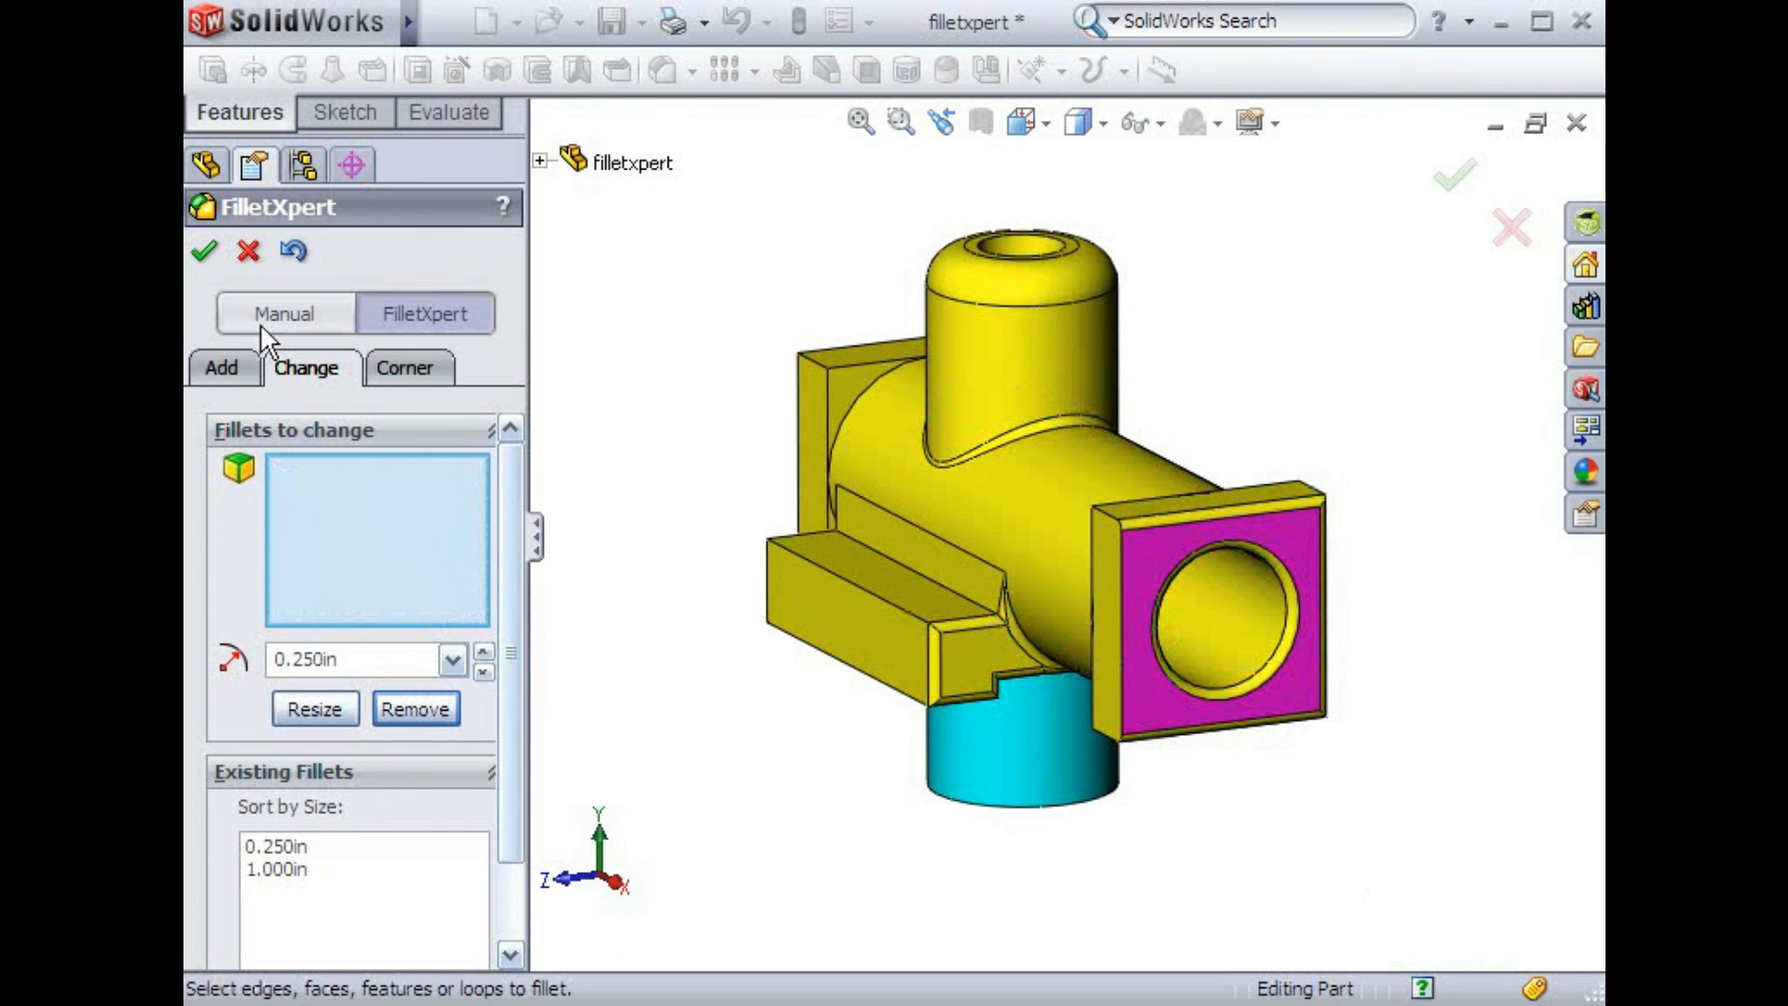
{"action": "left_click", "coordinate": [210, 266]}
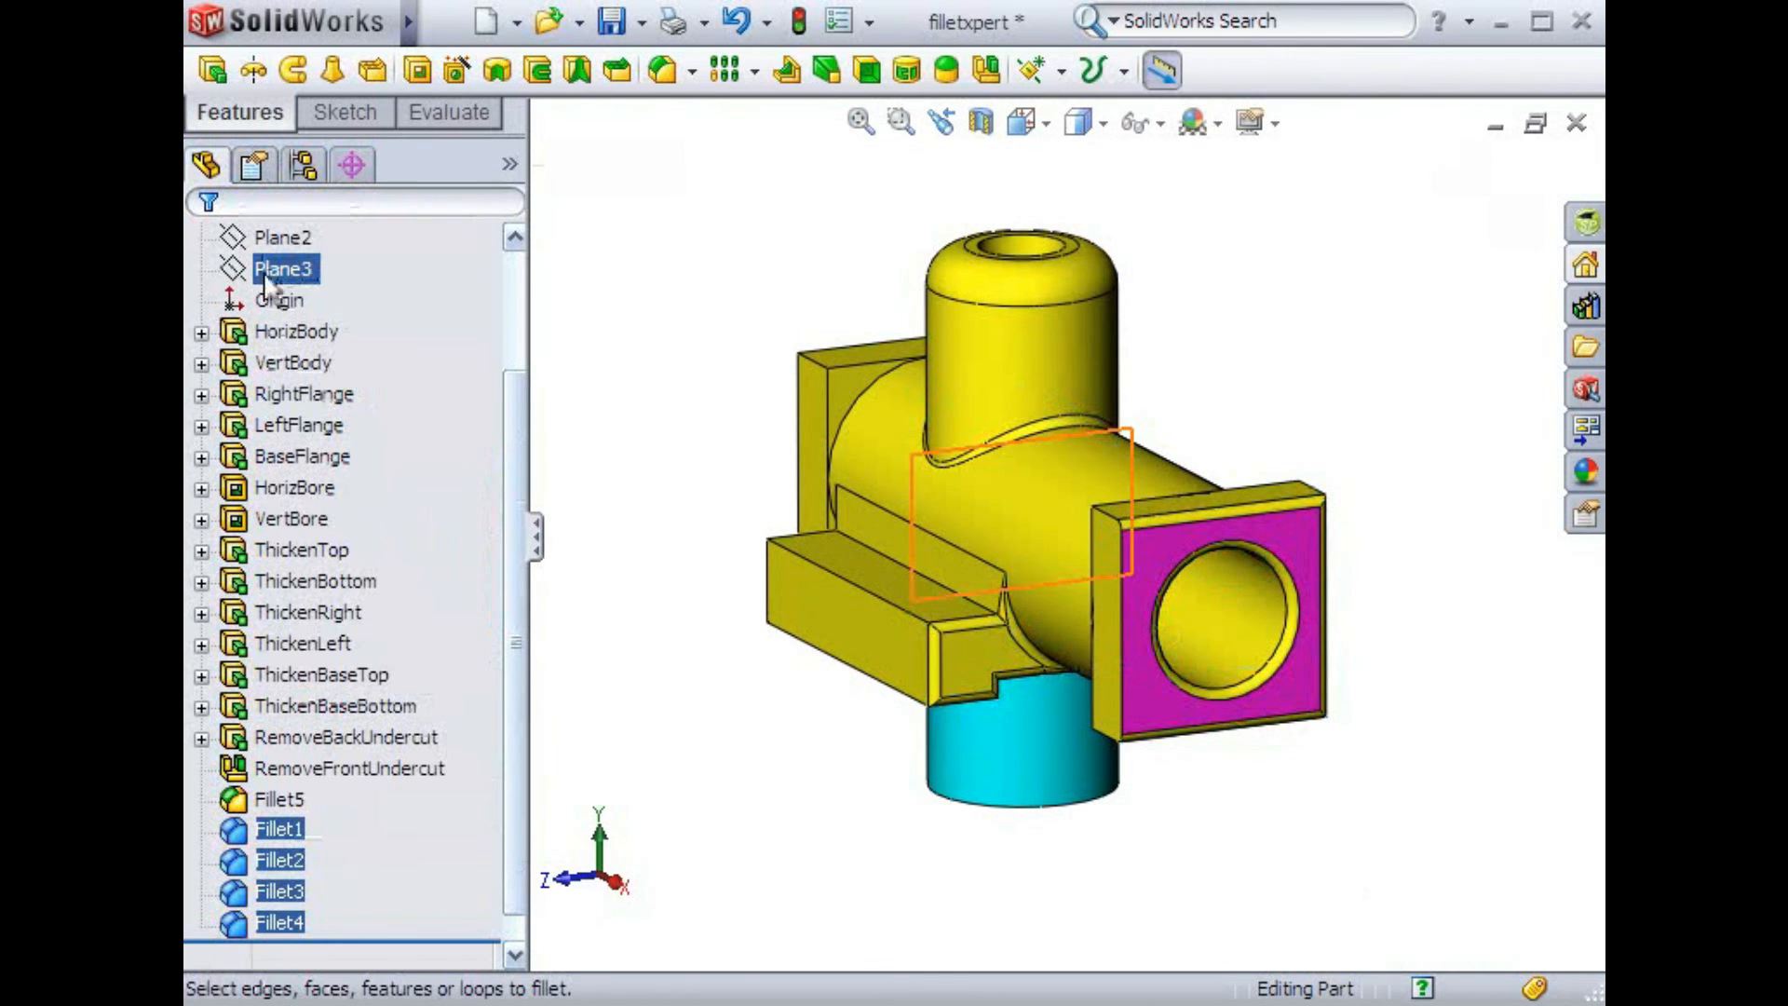
Select features in the design tree, ending with Fillet5, to highlight them on the model
{"action": "left_click", "coordinate": [356, 676], "text": "ctrl"}
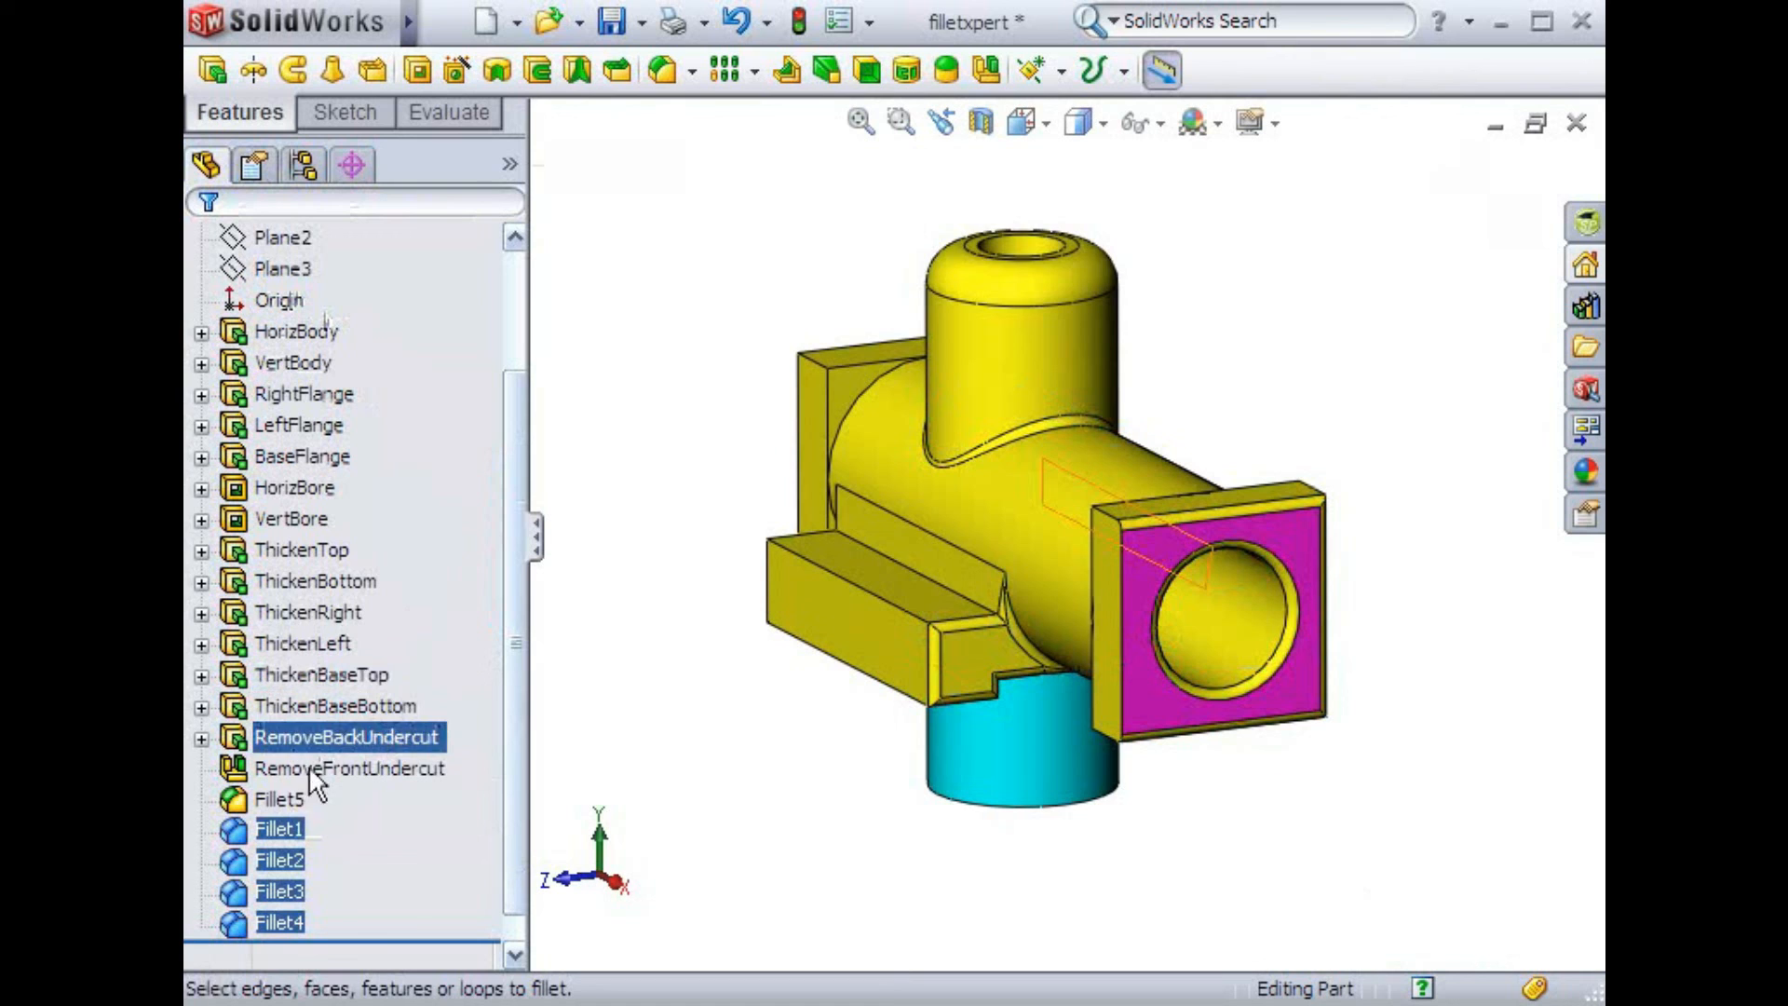
{"action": "left_click", "coordinate": [298, 797], "text": "ctrl"}
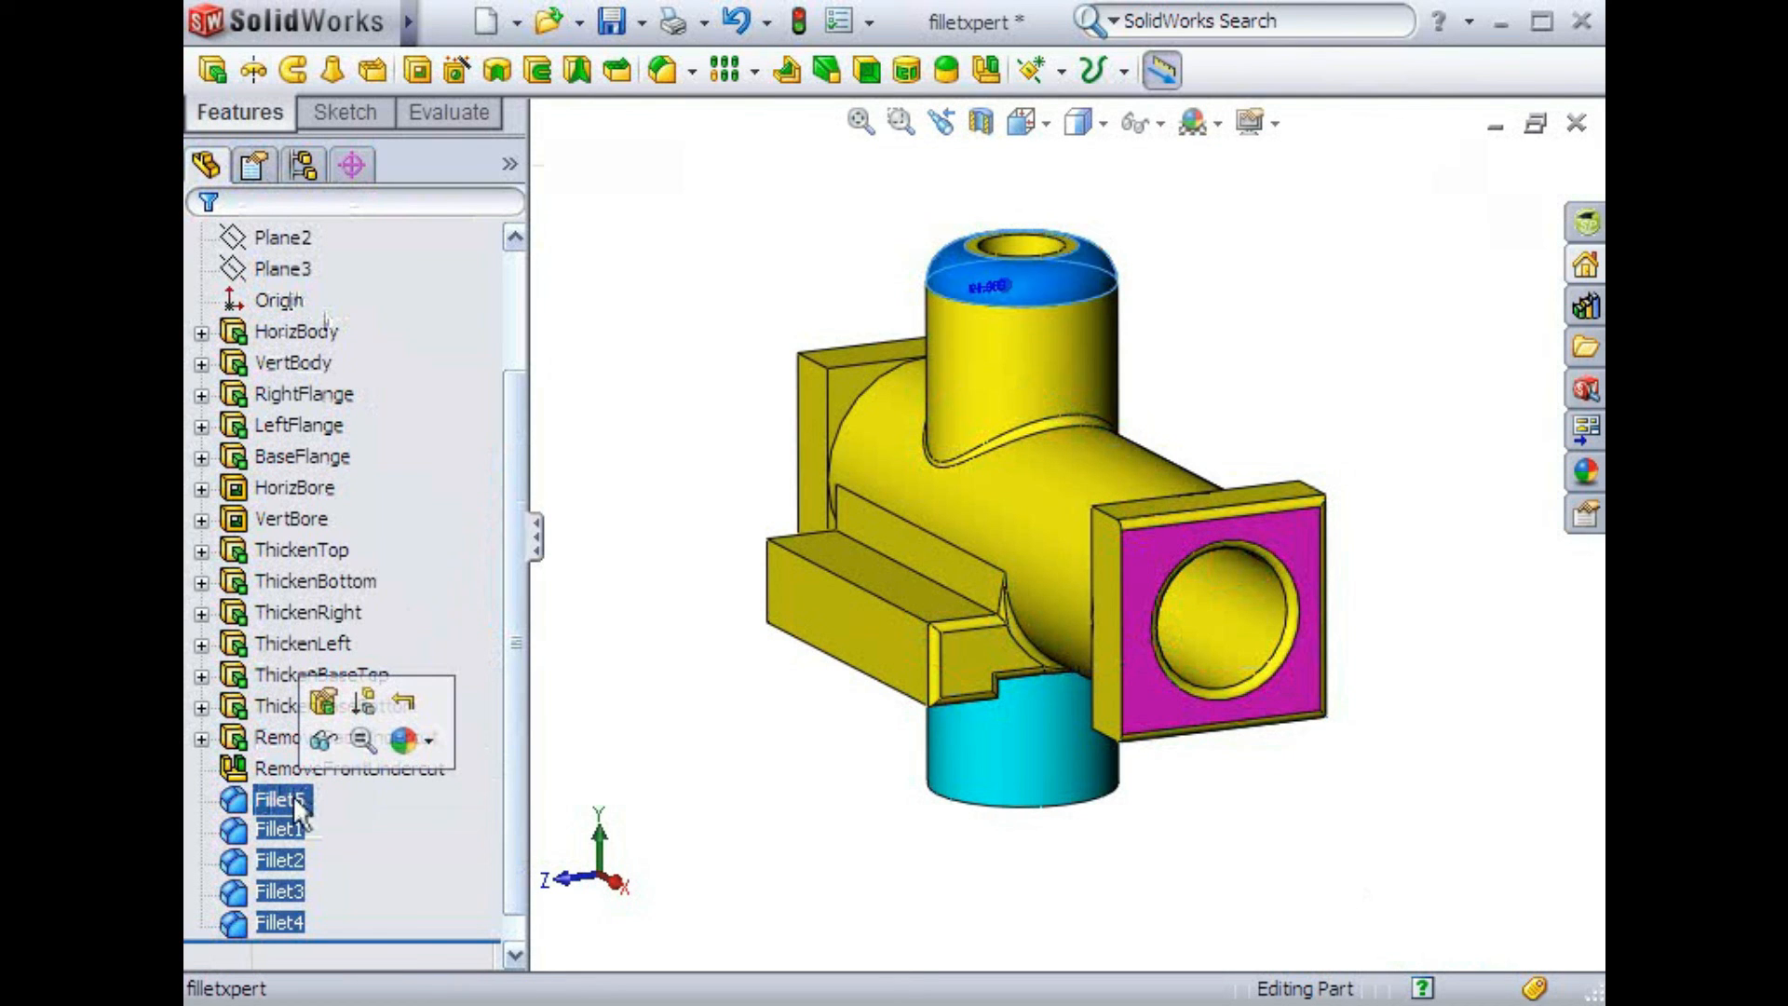